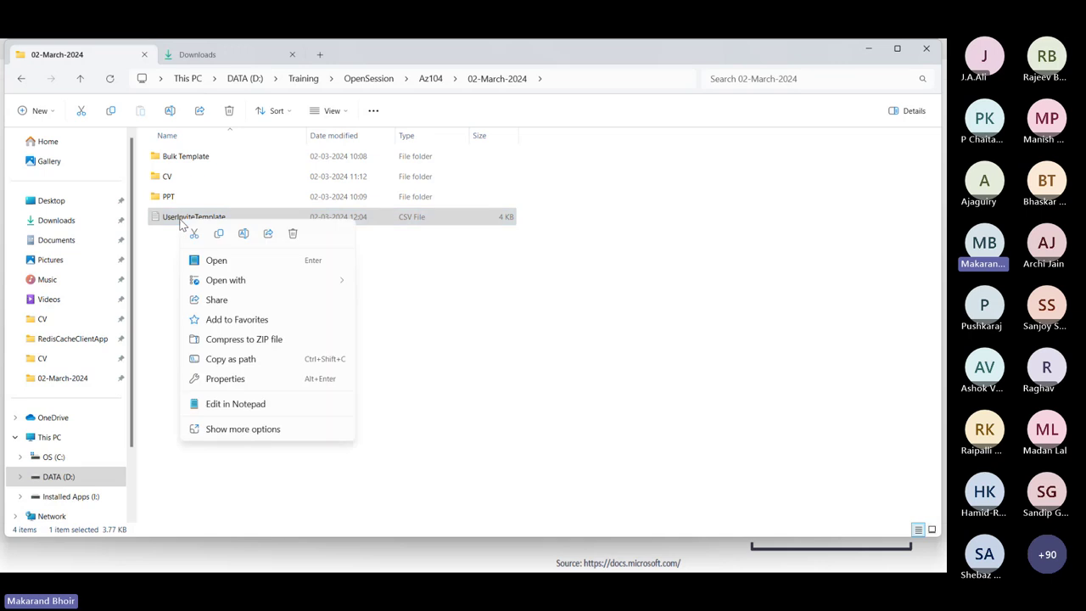
# Open the UserInviteTemplate CSV in Excel and paste the copied e-mail addresses into column A from cell A38.
pyautogui.moveTo(219, 284)
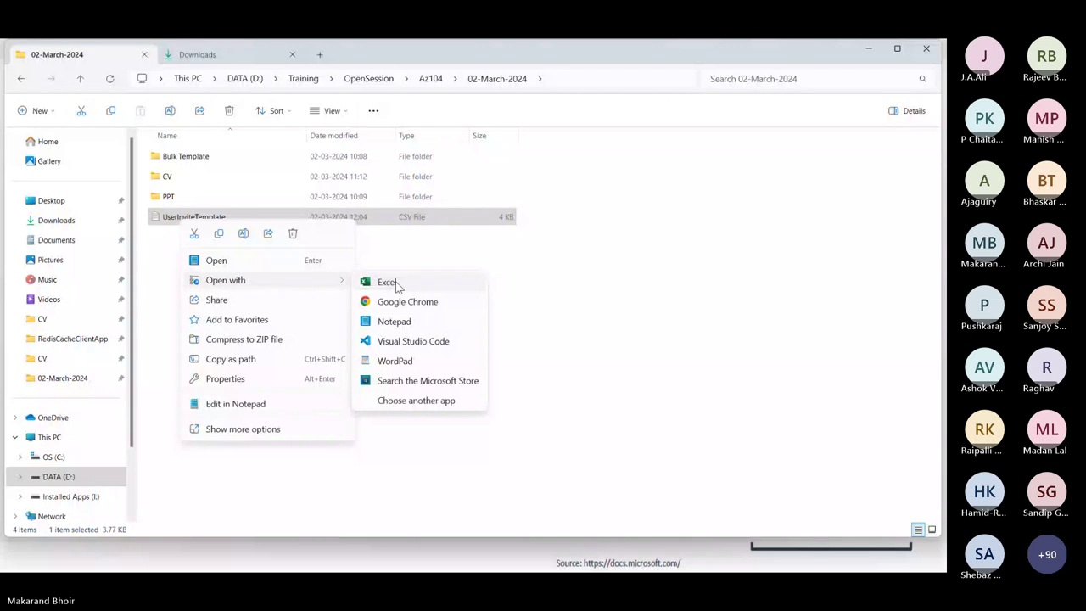
pyautogui.click(398, 286)
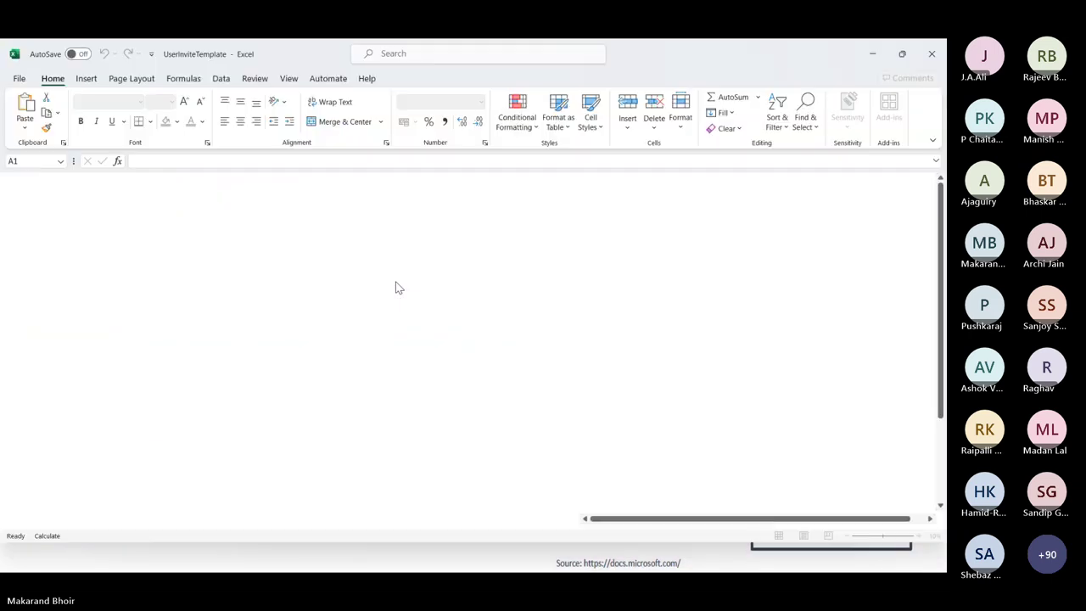
pyautogui.scroll(-5, 395, 281)
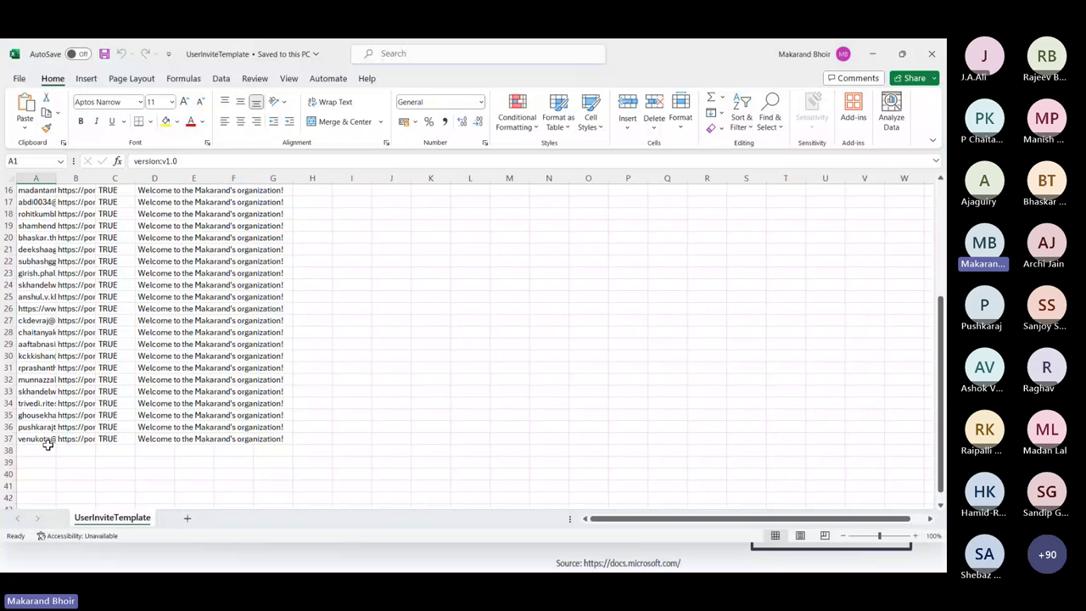
pyautogui.doubleClick(56, 175)
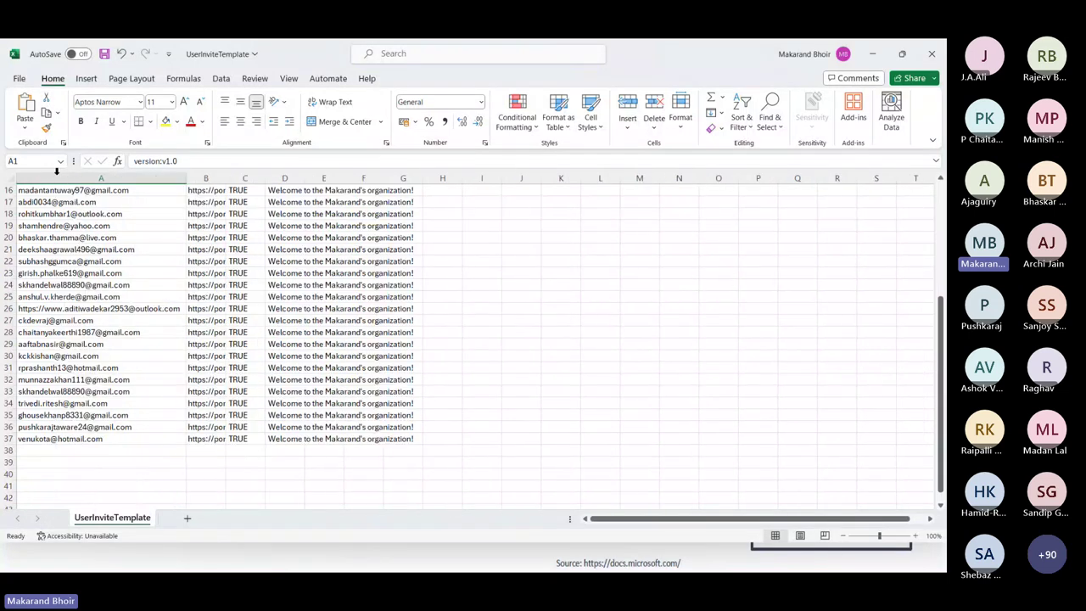
pyautogui.click(66, 449)
pyautogui.hotkey('ctrl', 'v')
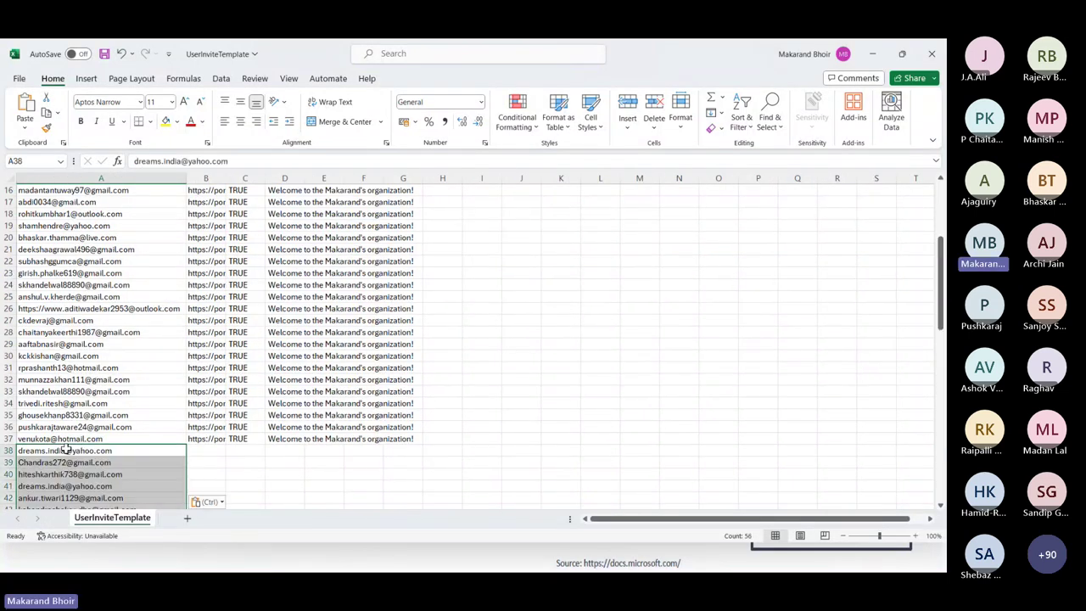
# Copy the redirect URL, TRUE flag and welcome message from B37:D37 down alongside all the newly added e-mail addresses.
pyautogui.scroll(-3, 637, 213)
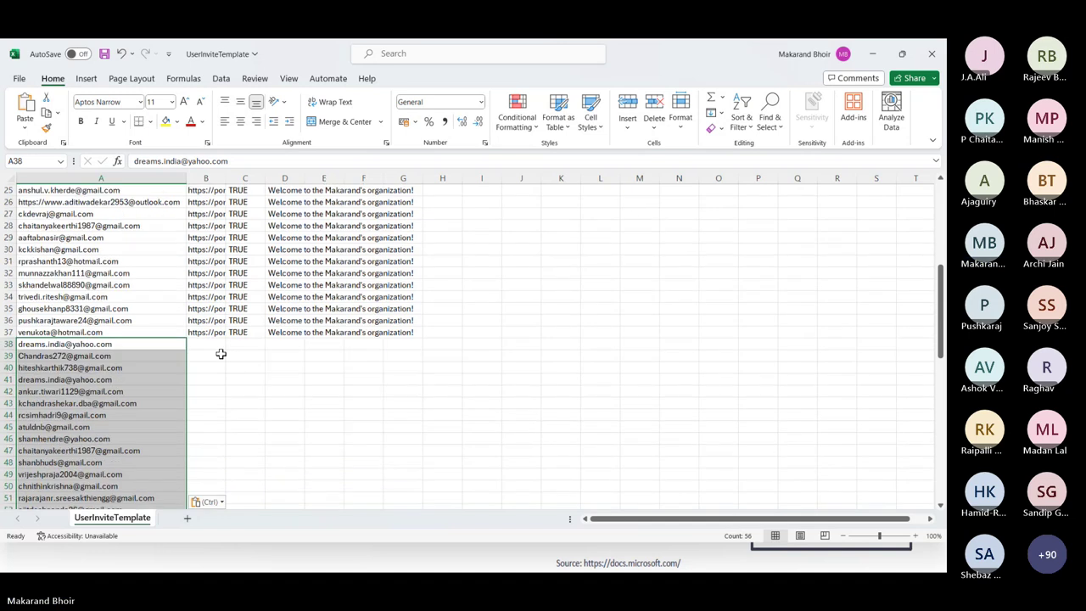
pyautogui.click(209, 332)
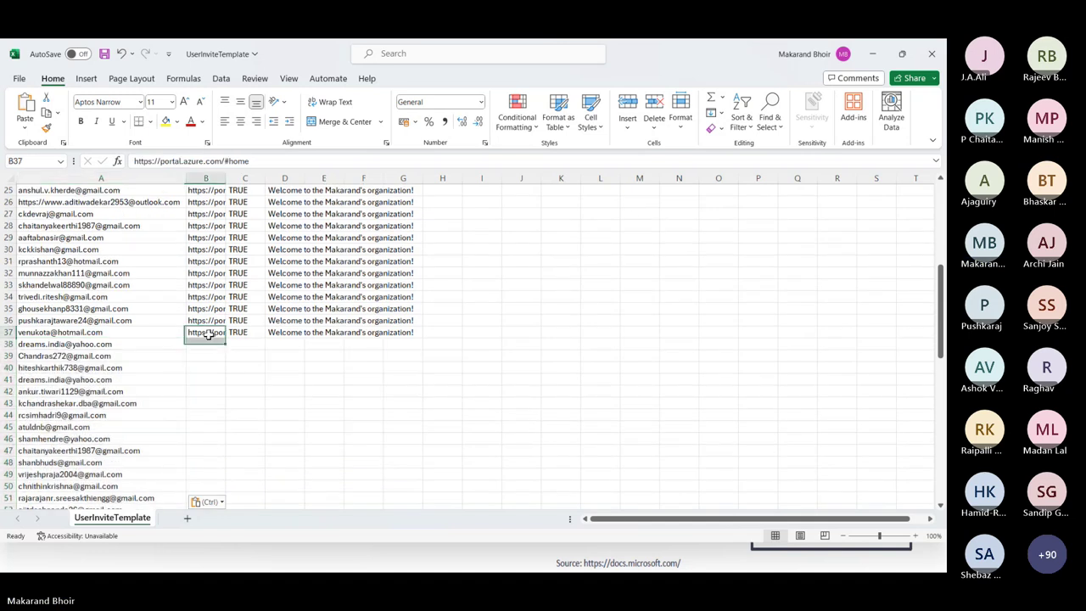
pyautogui.keyDown('shift'); pyautogui.click(290, 343); pyautogui.keyUp('shift')
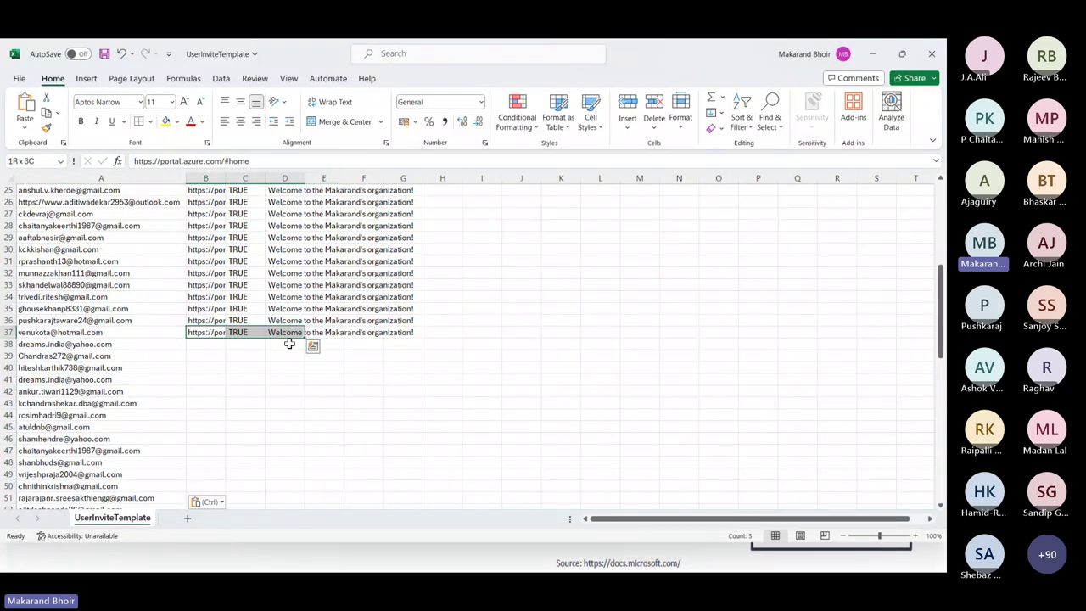
pyautogui.hotkey('ctrl', 'c')
pyautogui.moveTo(289, 343); pyautogui.dragTo(305, 443)
pyautogui.press('Return')
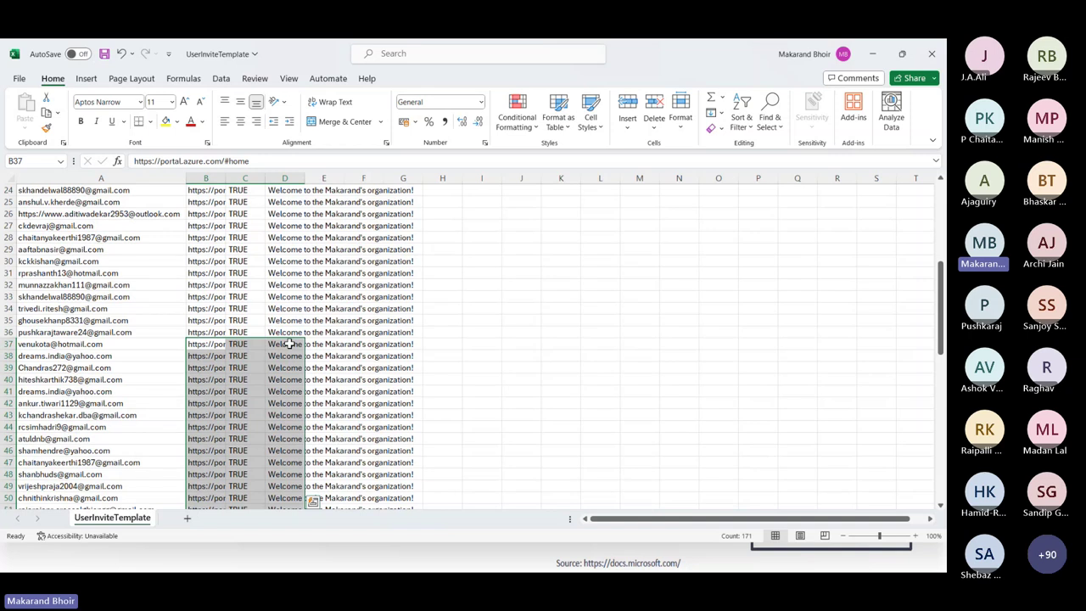
# Save the UserInviteTemplate CSV and close Excel.
pyautogui.scroll(-4, 543, 267)
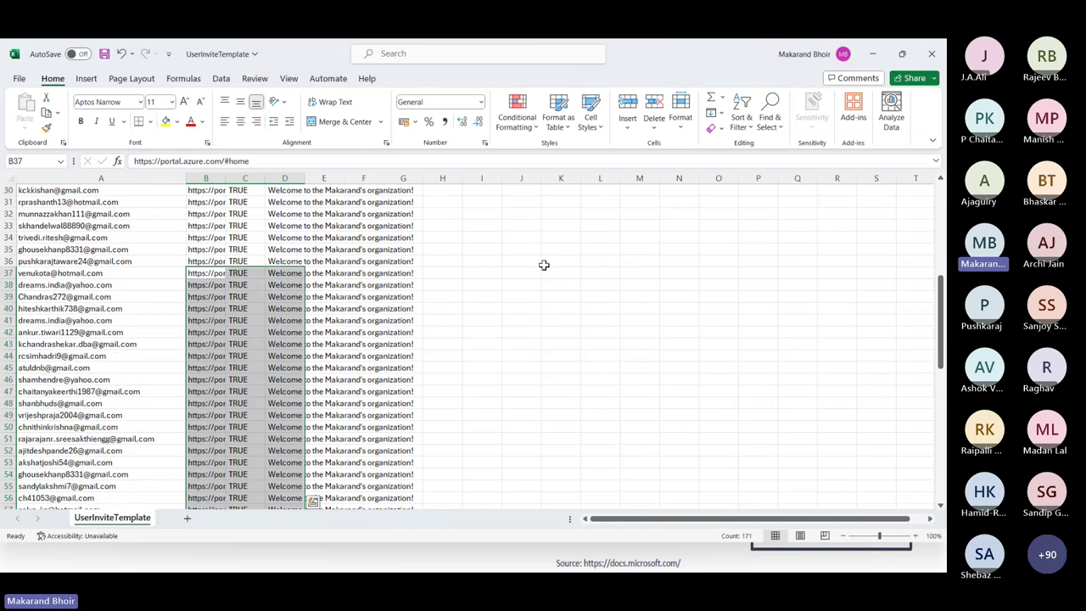
pyautogui.click(468, 333)
pyautogui.hotkey('ctrl', 's')
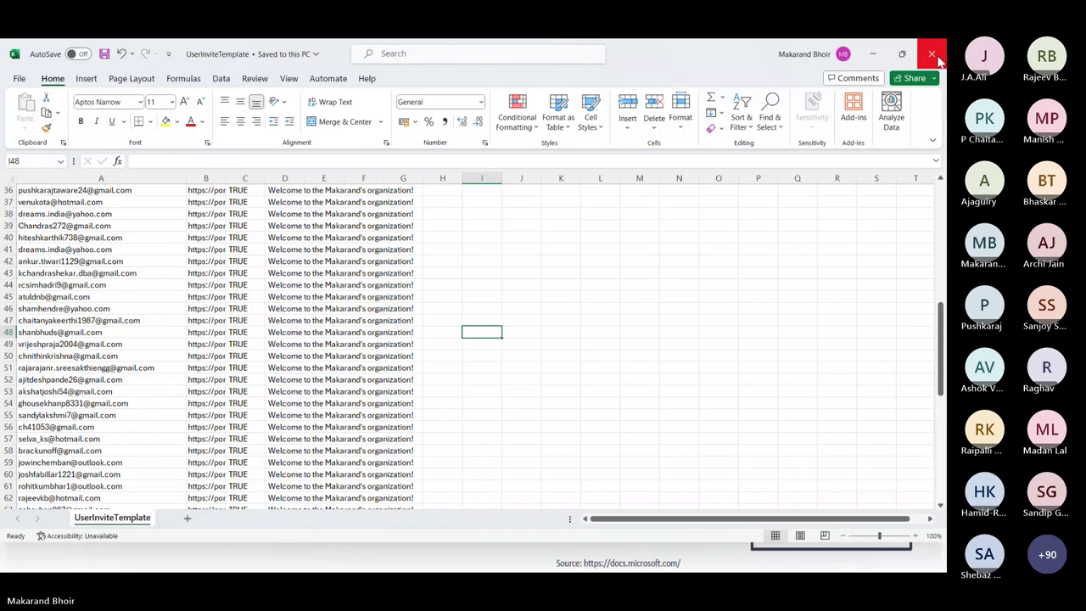
pyautogui.click(933, 55)
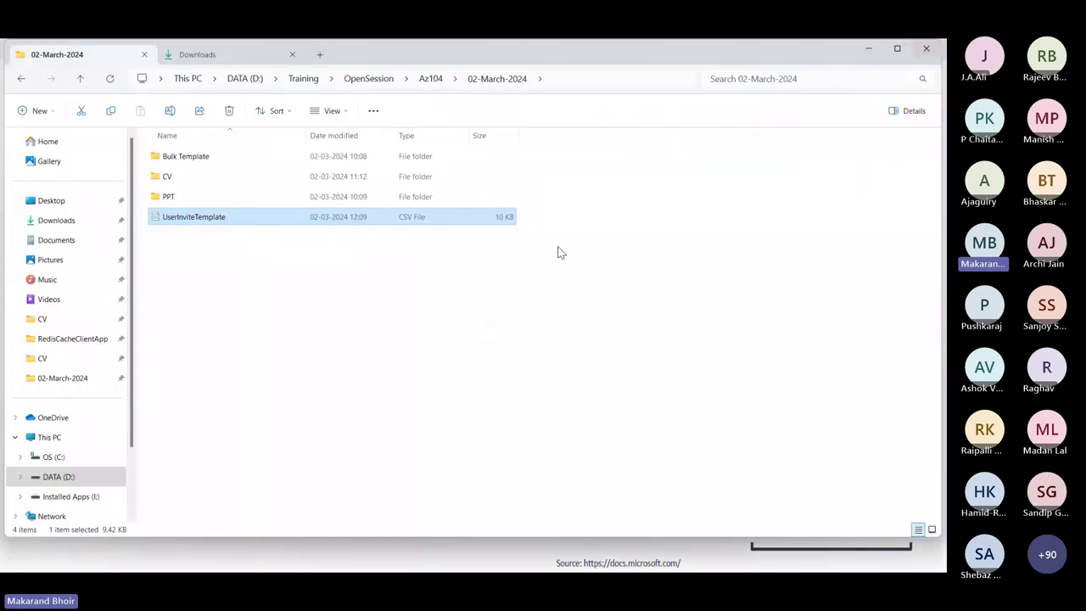
# Switch to the Users page in the Azure portal and open the bulk invite form.
pyautogui.click(577, 79)
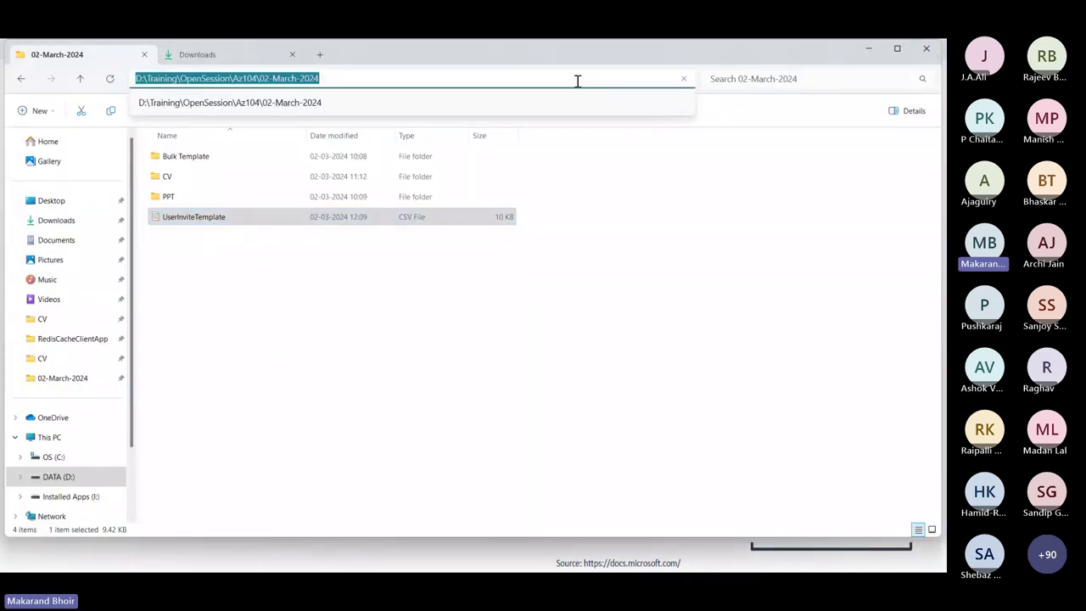
pyautogui.hotkey('alt', 'Tab')
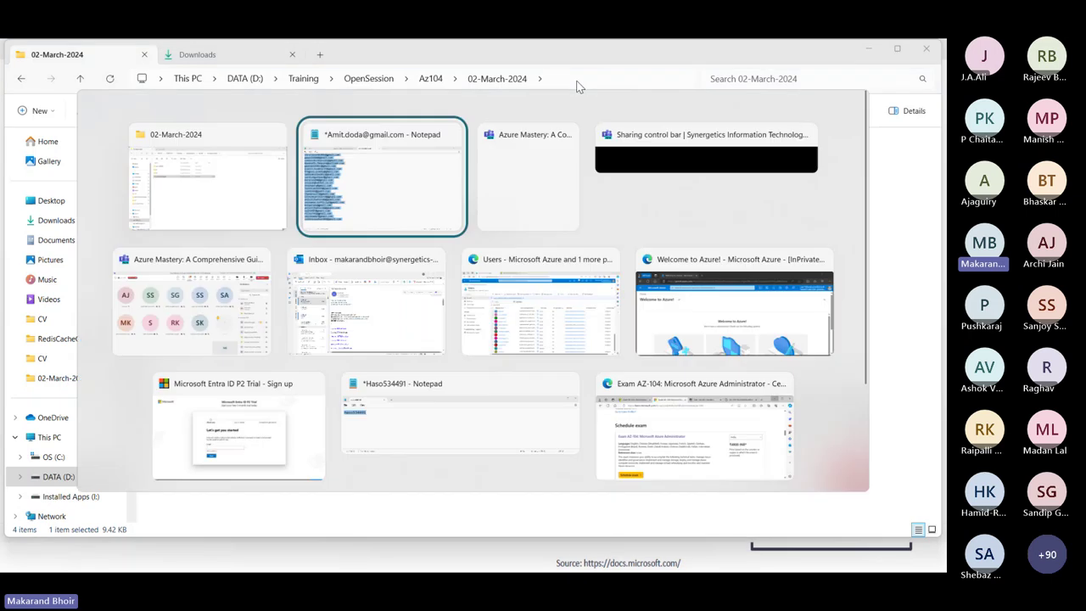
pyautogui.press('Tab')
pyautogui.press('Tab')
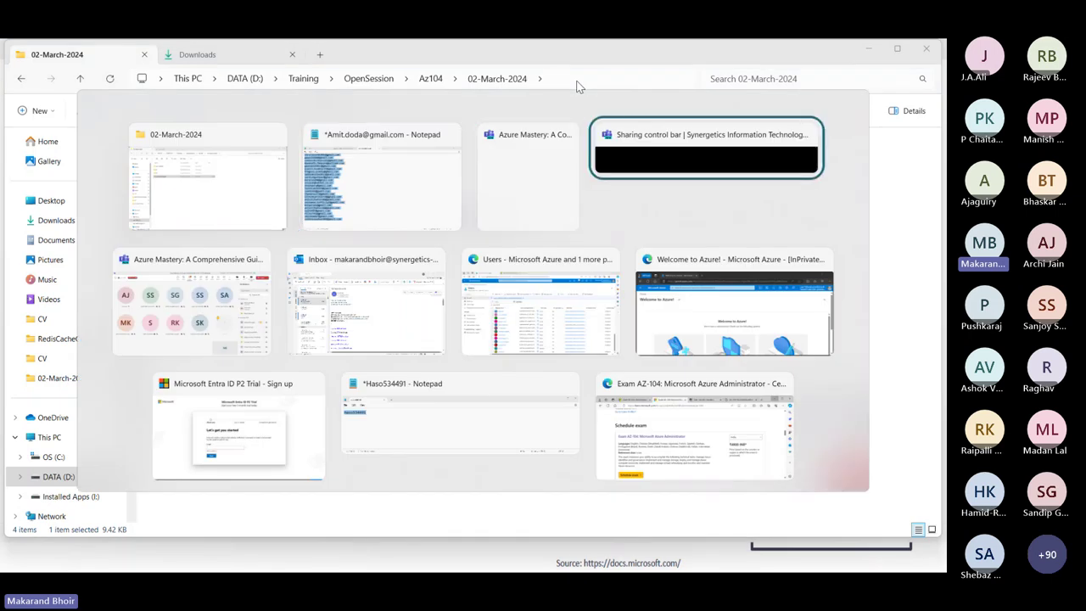
pyautogui.press('Tab')
pyautogui.press('Tab')
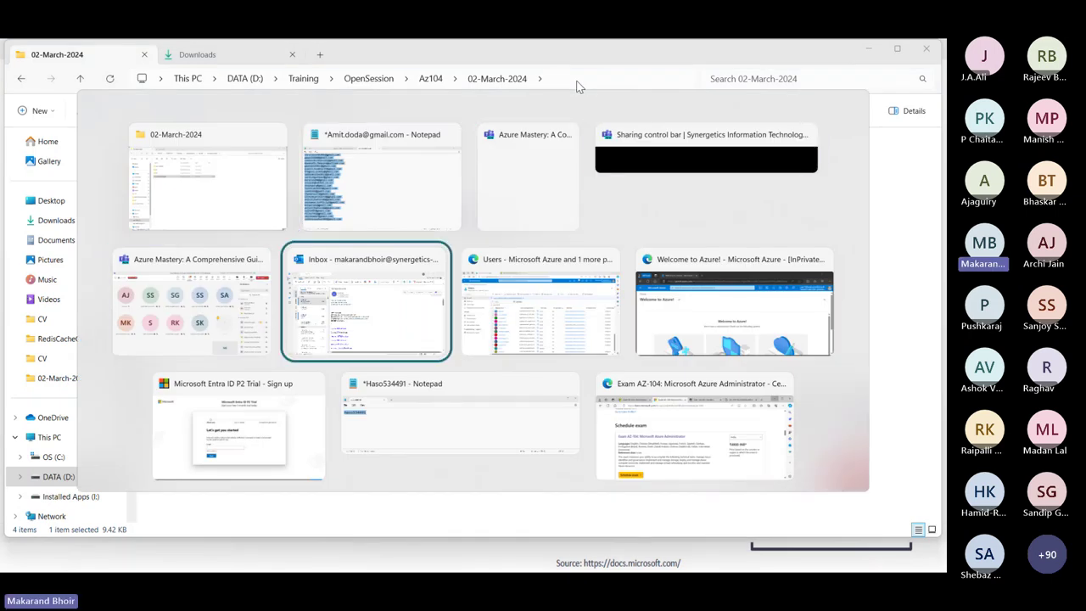
pyautogui.press('Tab')
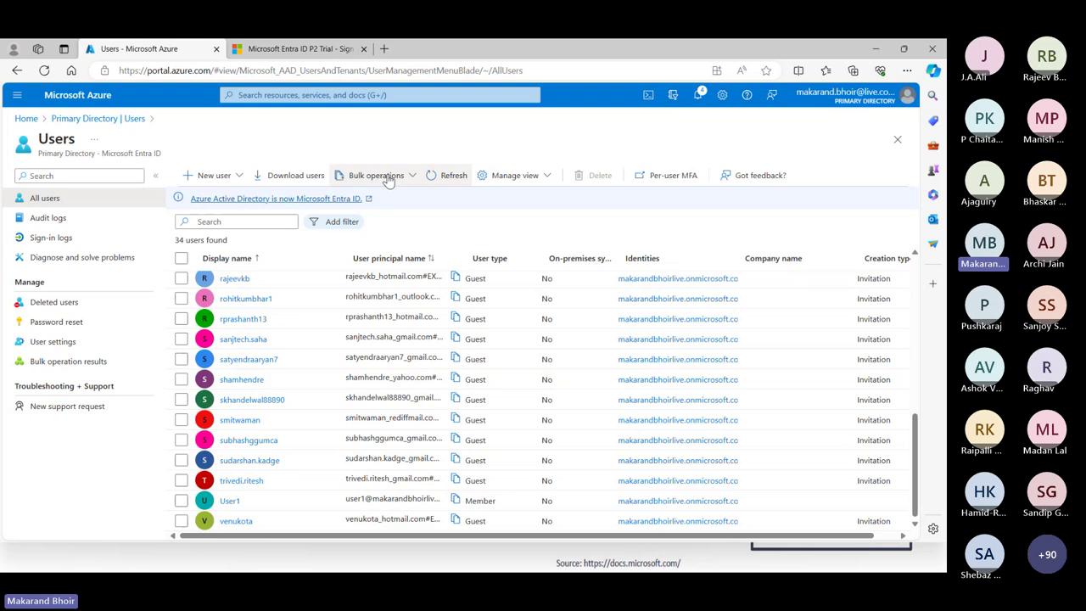
pyautogui.click(386, 176)
pyautogui.click(381, 221)
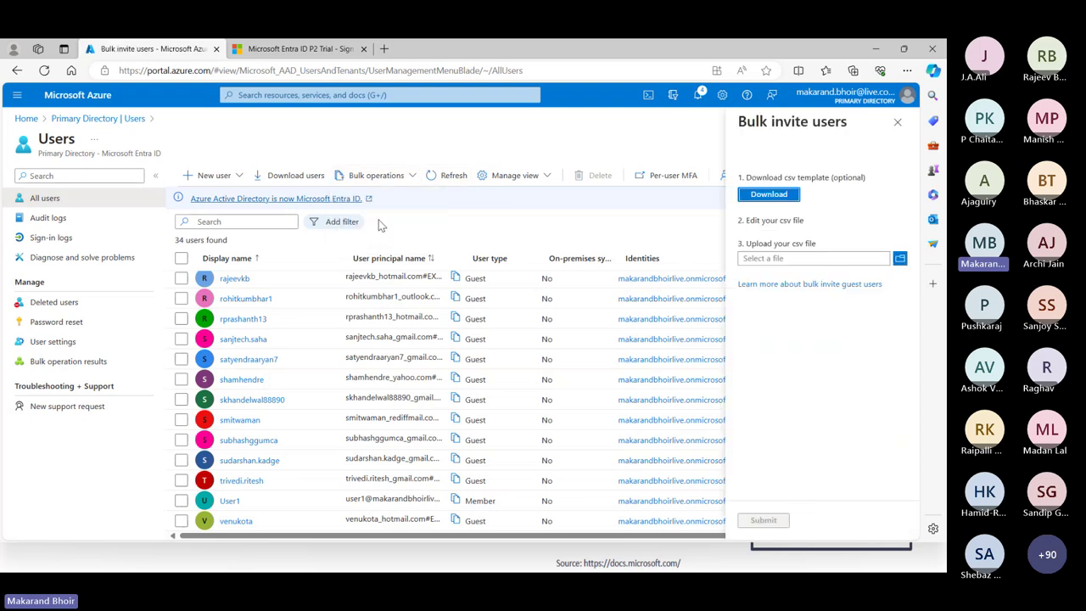
# Upload UserInviteTemplate.csv from the 02-March-2024 folder and submit the bulk invitation.
pyautogui.click(900, 260)
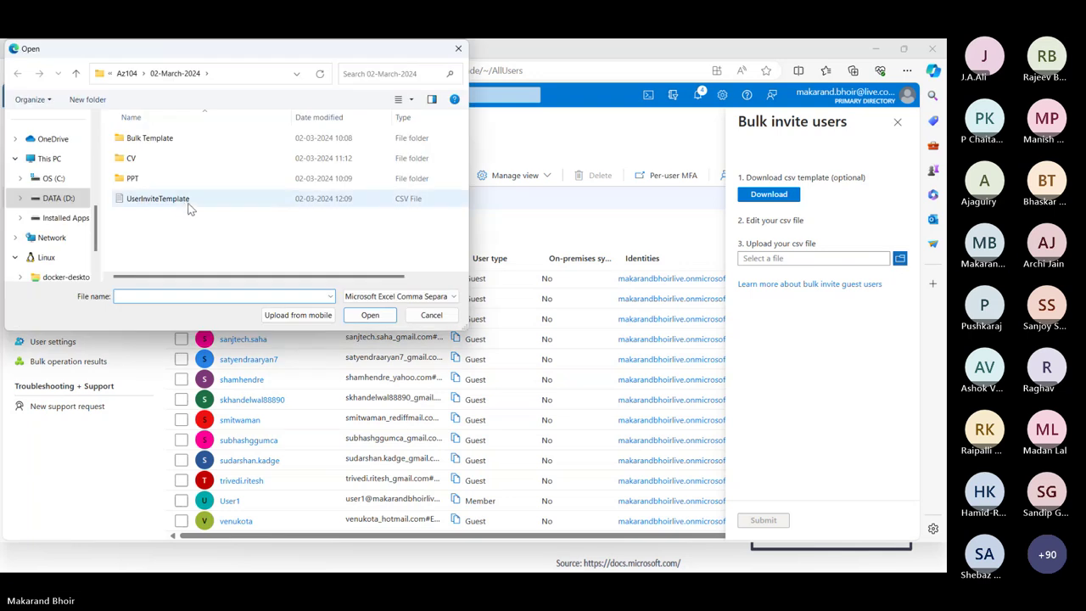
pyautogui.click(170, 198)
pyautogui.click(372, 315)
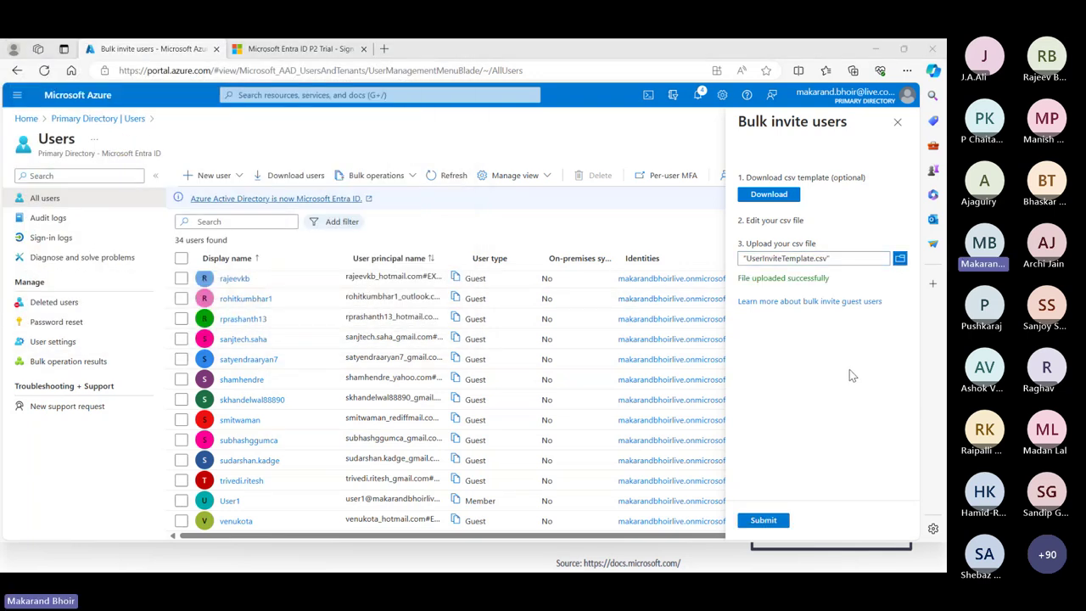
pyautogui.click(762, 521)
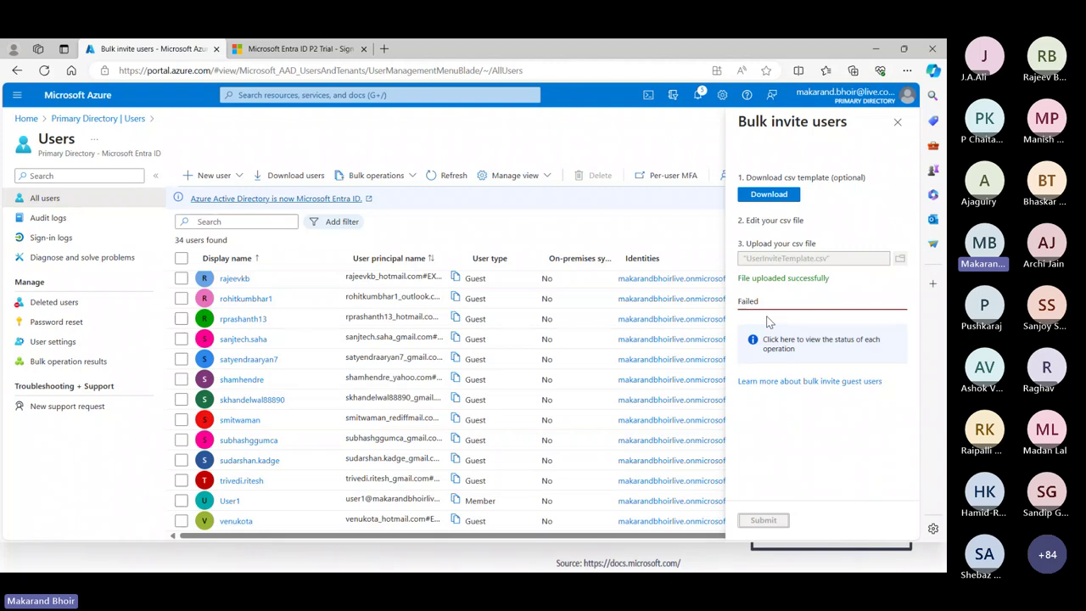
# Close the bulk invite form, then refresh the Primary Directory user list and look through it for the invited guests.
pyautogui.click(897, 121)
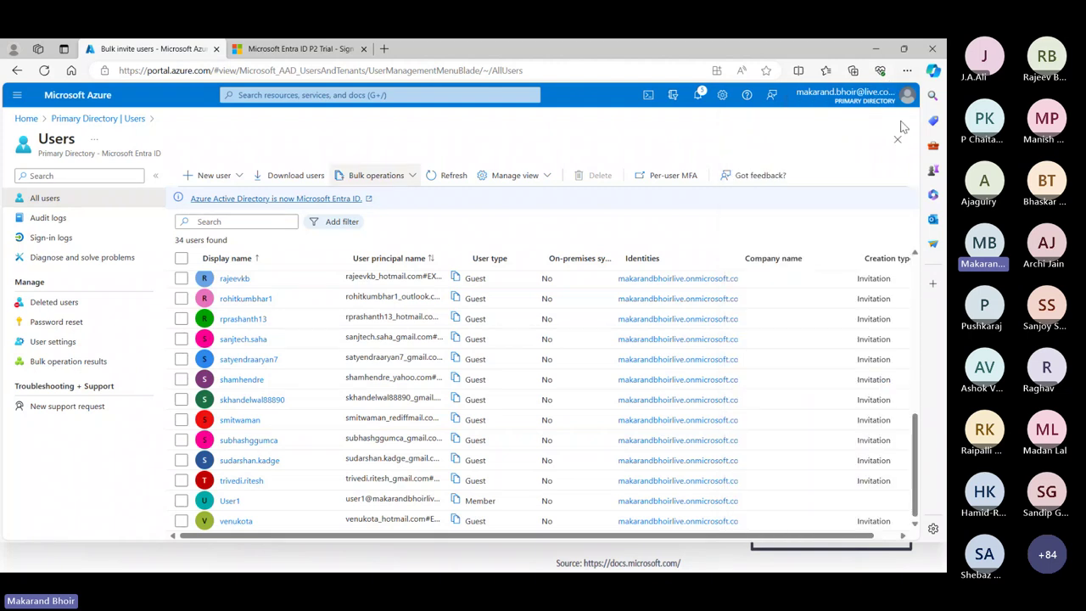
pyautogui.click(435, 177)
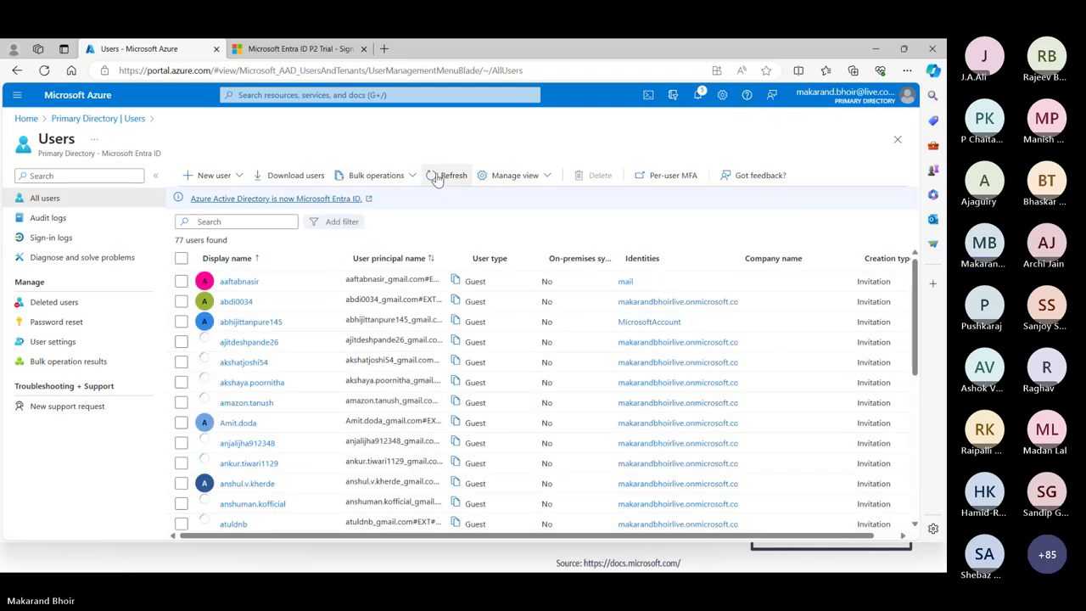
pyautogui.click(436, 177)
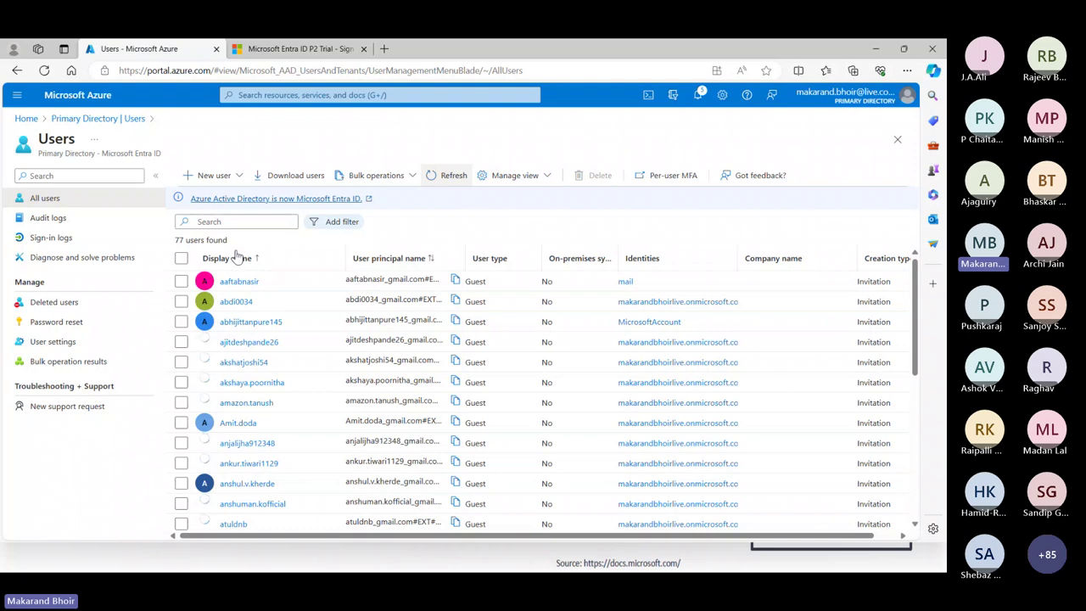
pyautogui.scroll(-3, 238, 255)
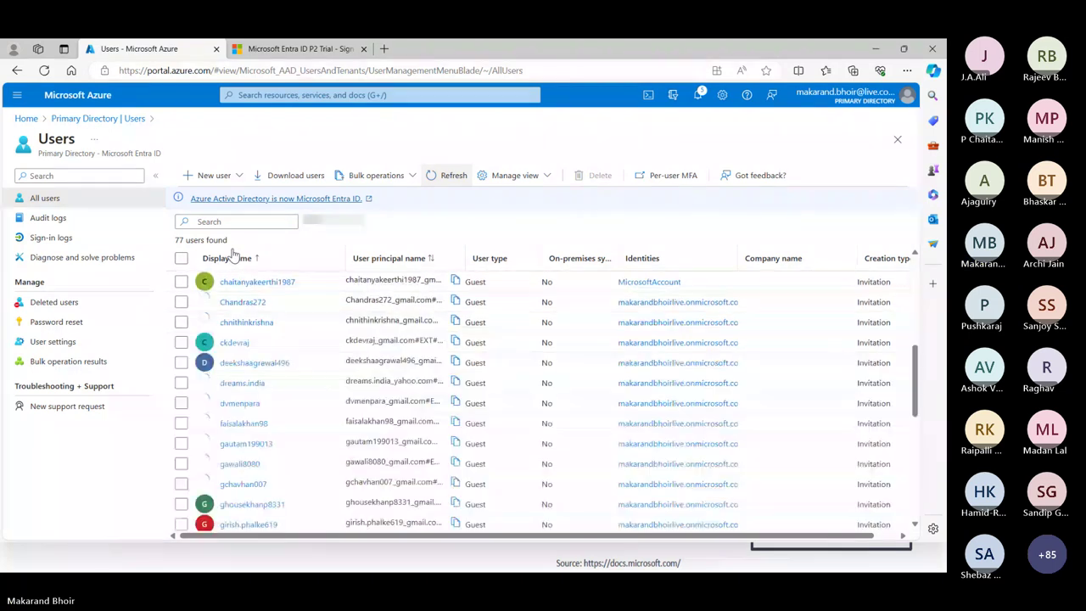
pyautogui.scroll(-3, 235, 256)
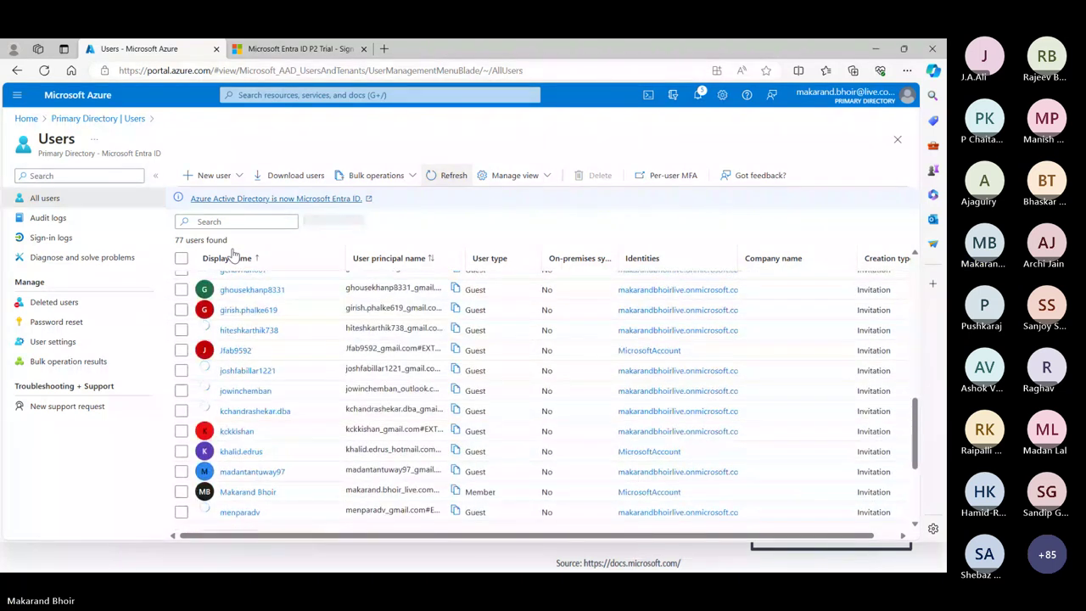
pyautogui.scroll(-3, 235, 256)
pyautogui.scroll(-3, 245, 280)
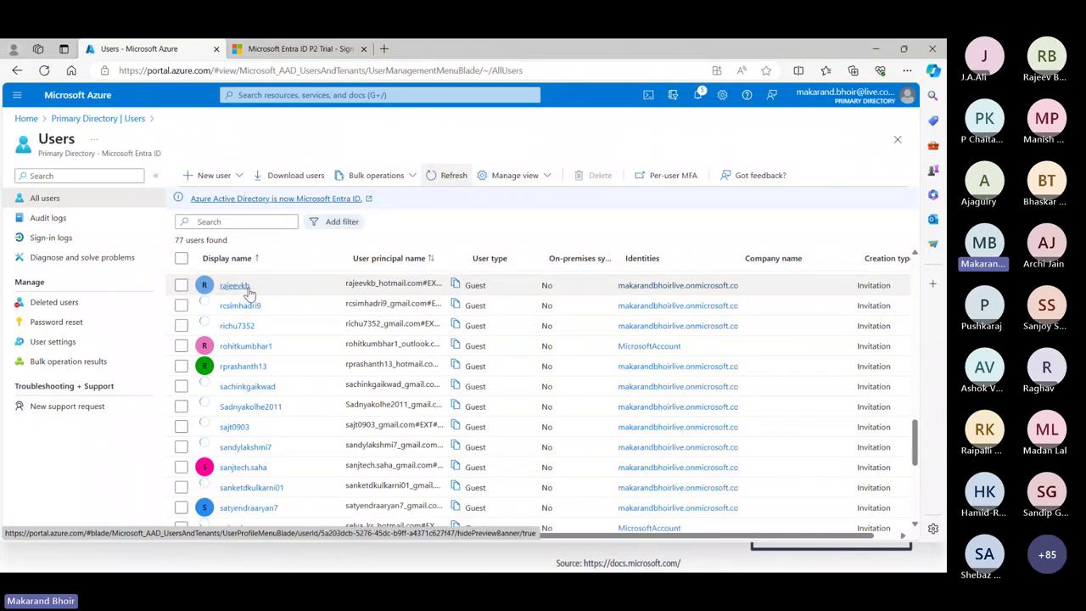
pyautogui.scroll(8, 246, 289)
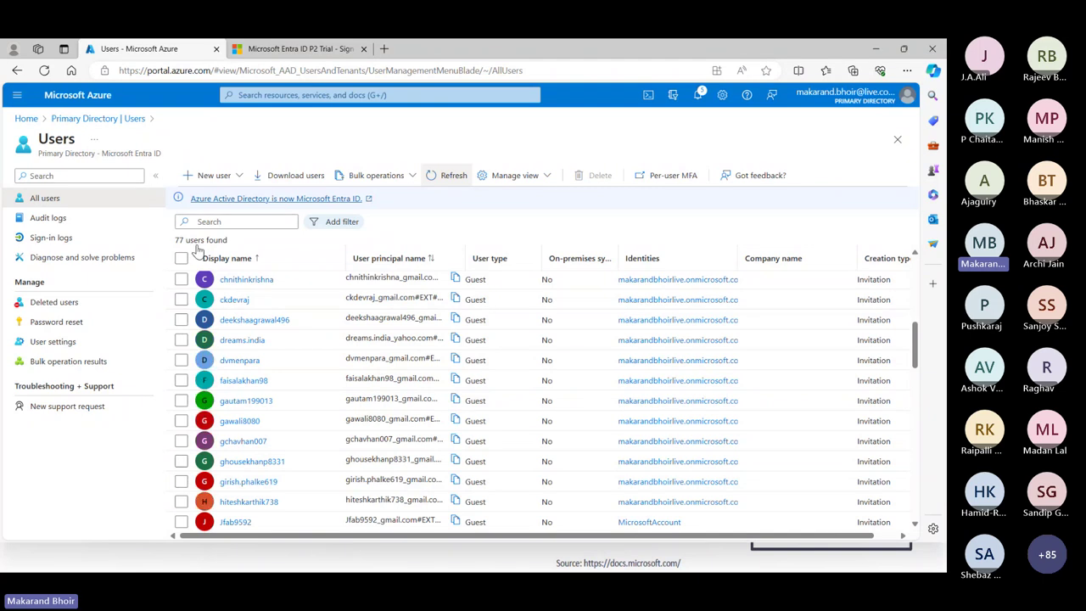
# Switch to the Azure Mastery meeting in Teams and open the meeting chat.
pyautogui.hotkey('alt', 'Tab')
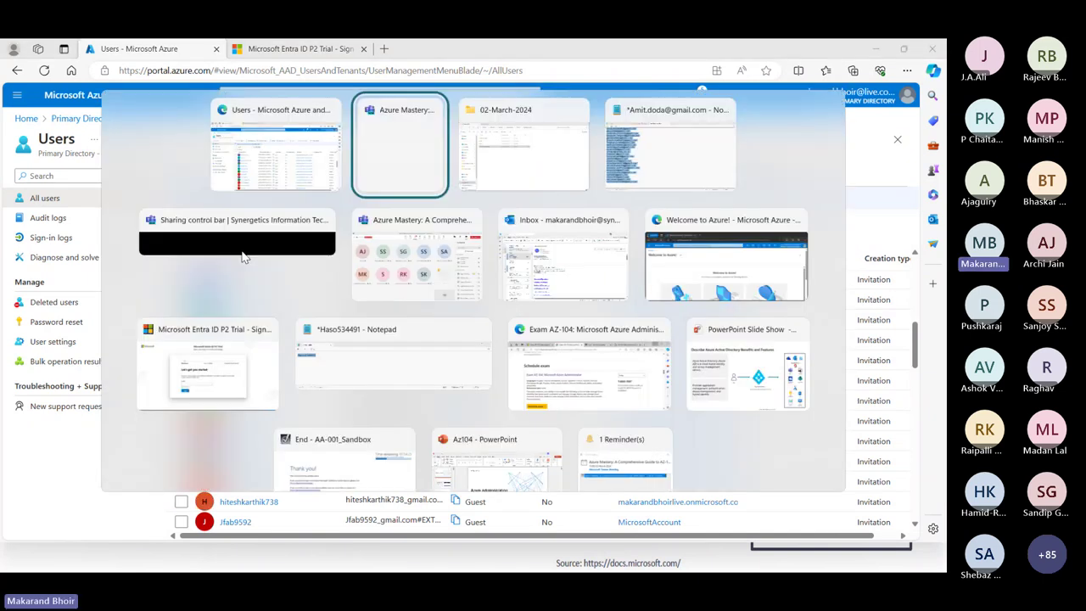
pyautogui.press('Tab')
pyautogui.press('Tab')
pyautogui.press('Tab')
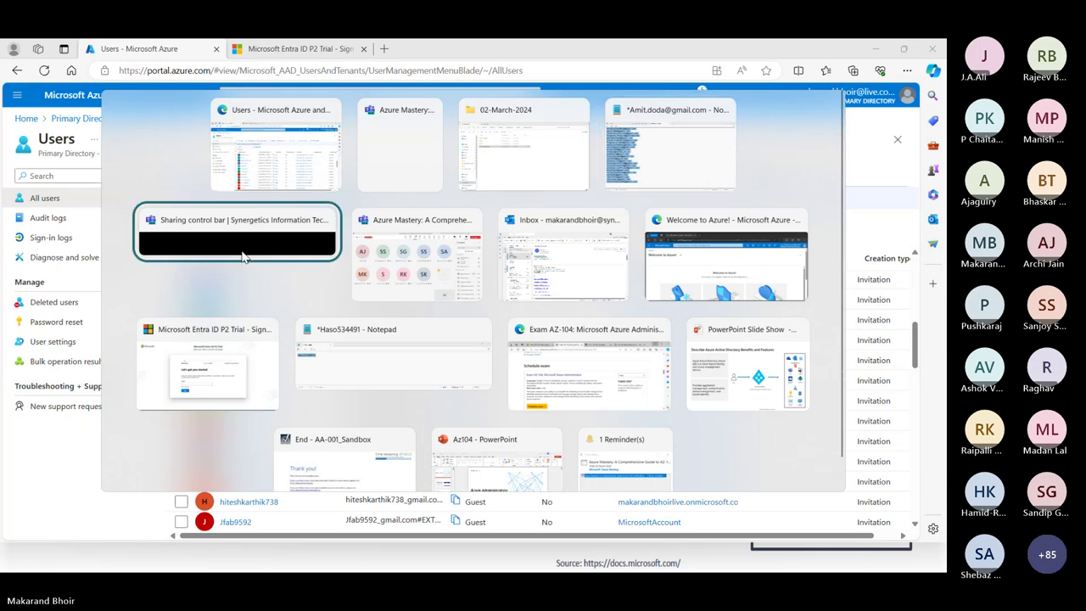
pyautogui.press('Tab')
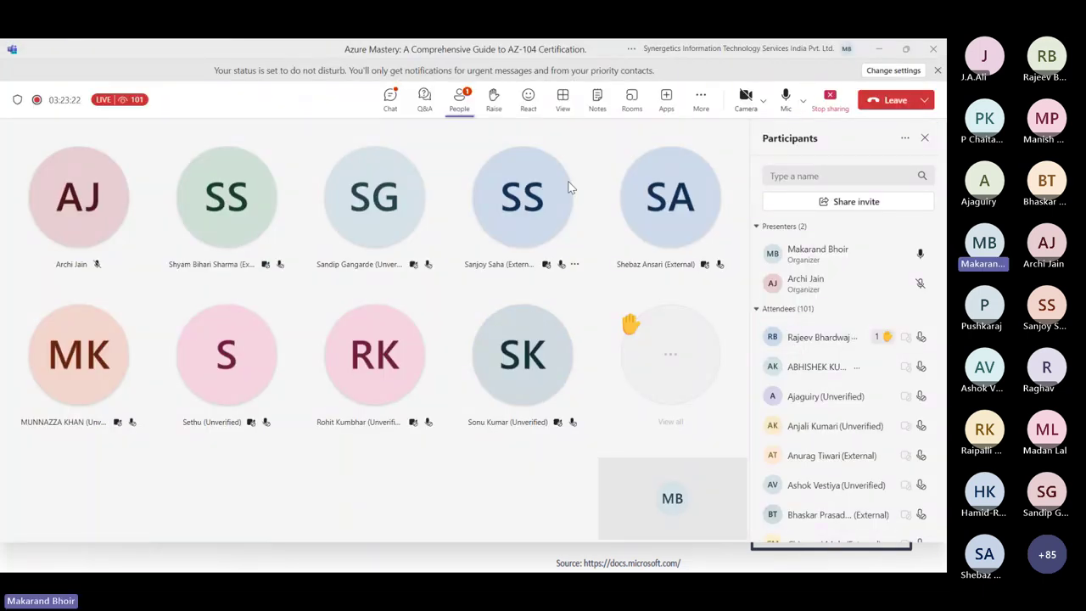
pyautogui.click(389, 97)
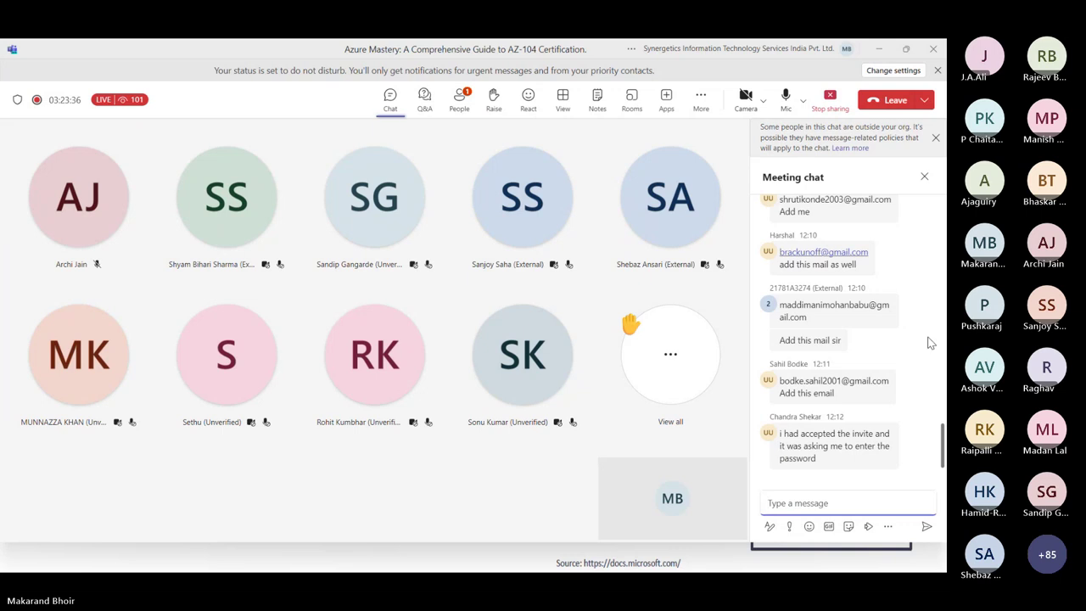
# Copy the first e-mail address posted below the last-read marker in the meeting chat.
pyautogui.moveTo(892, 389)
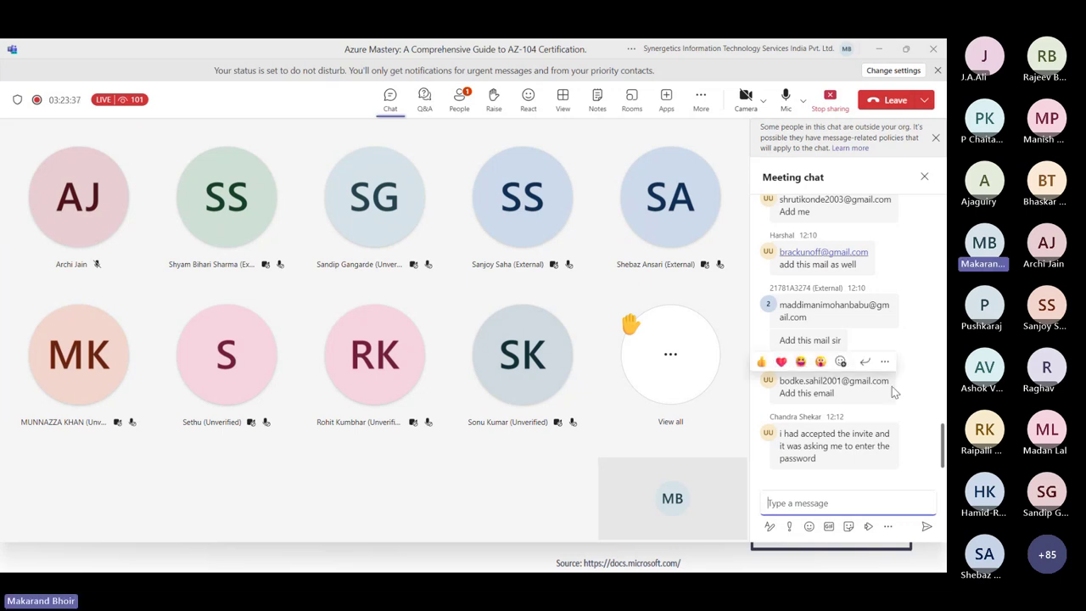
pyautogui.scroll(3, 892, 386)
pyautogui.scroll(3, 892, 386)
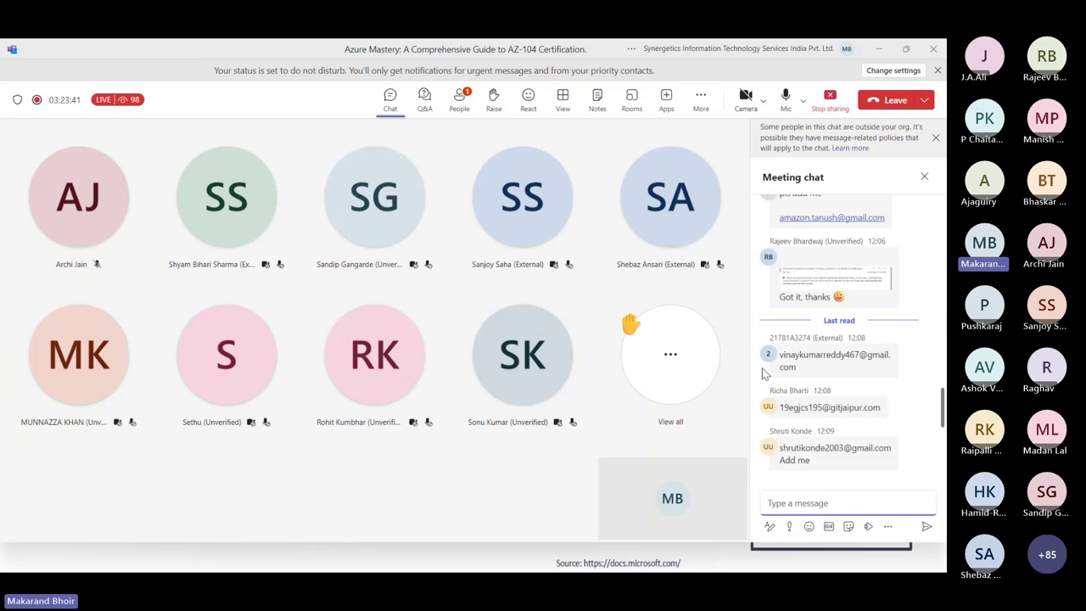
pyautogui.moveTo(779, 353); pyautogui.dragTo(807, 372)
pyautogui.hotkey('ctrl', 'c')
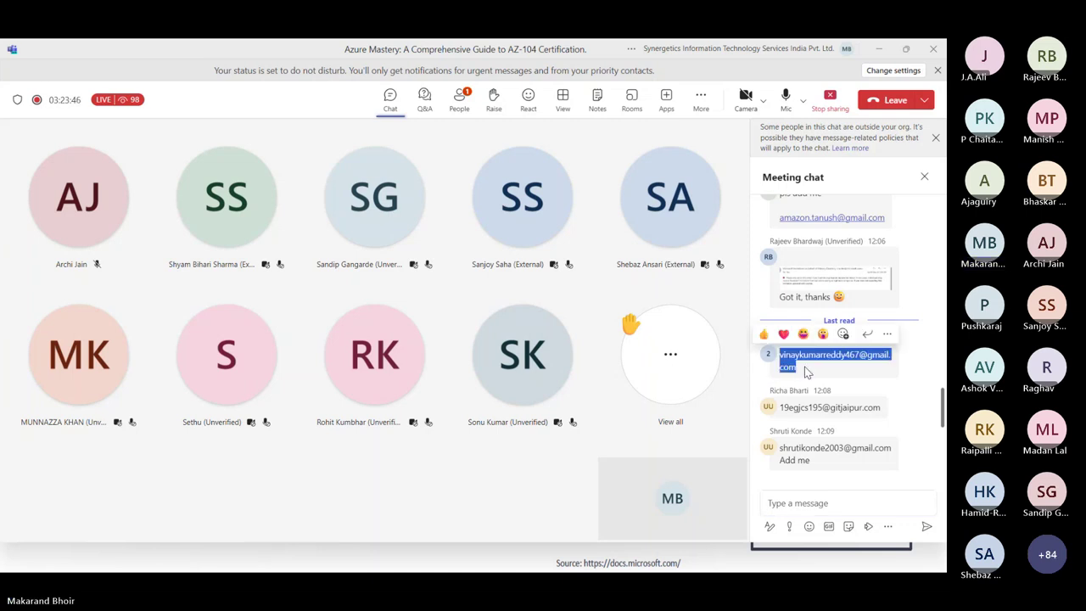
# Switch to the e-mail list in Notepad and paste the copied address below the existing entries, separated by blank lines.
pyautogui.hotkey('alt', 'Tab')
pyautogui.hotkey('alt', 'Tab')
pyautogui.hotkey('alt', 'Tab')
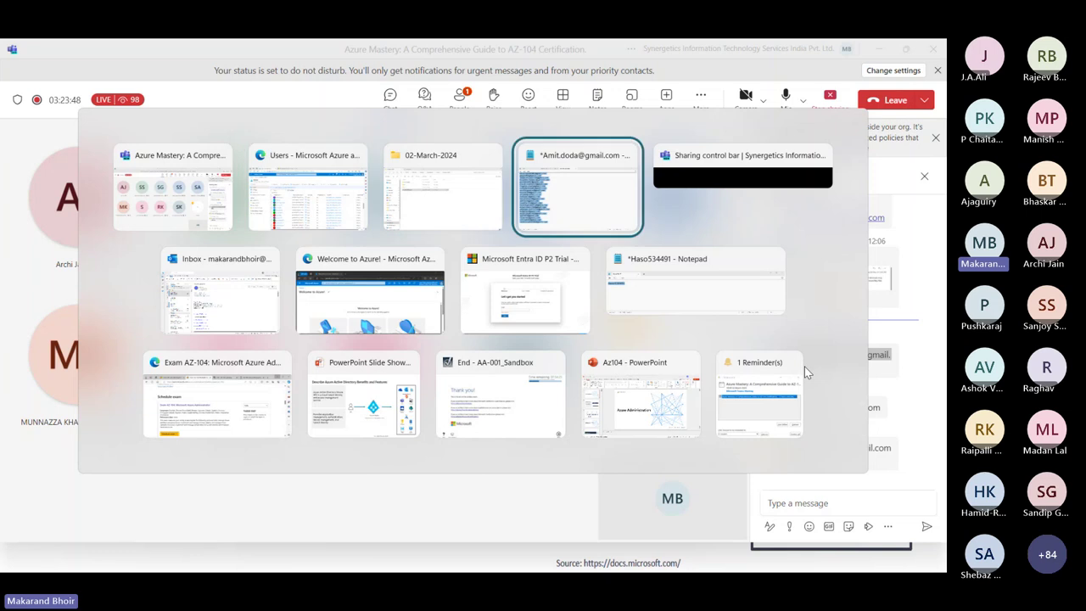
pyautogui.press('Right')
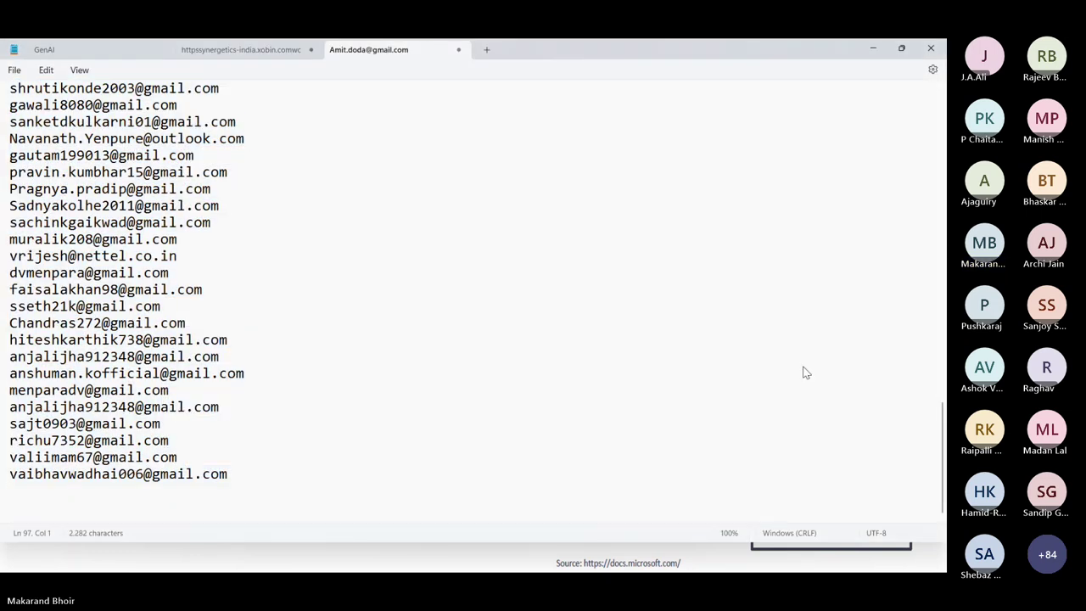
pyautogui.press('Return')
pyautogui.press('Return')
pyautogui.hotkey('ctrl', 'v')
# Copy the second address below the last-read marker in the Teams meeting chat and add it on a new line of the Notepad list.
pyautogui.hotkey('alt', 'Tab')
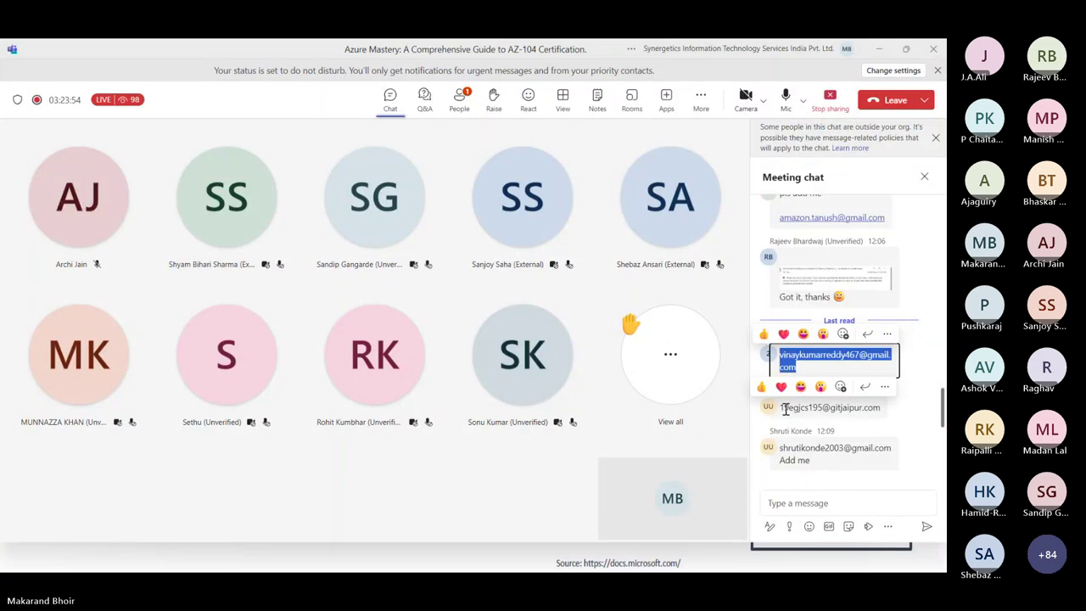
pyautogui.moveTo(786, 409); pyautogui.dragTo(883, 414)
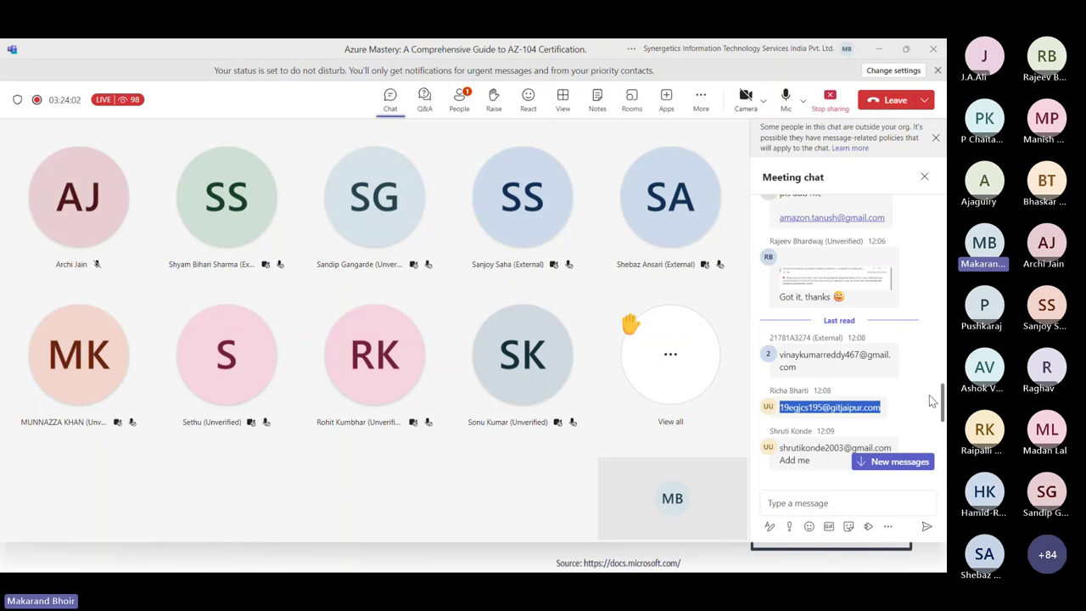
pyautogui.scroll(-2, 942, 407)
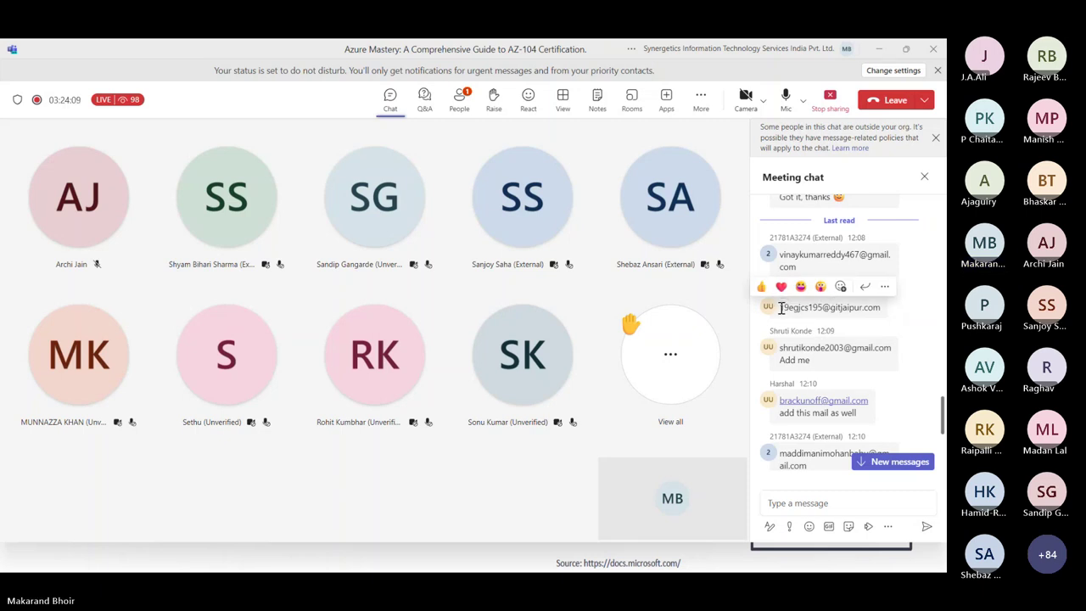
pyautogui.moveTo(781, 307); pyautogui.dragTo(878, 308)
pyautogui.hotkey('ctrl', 'c')
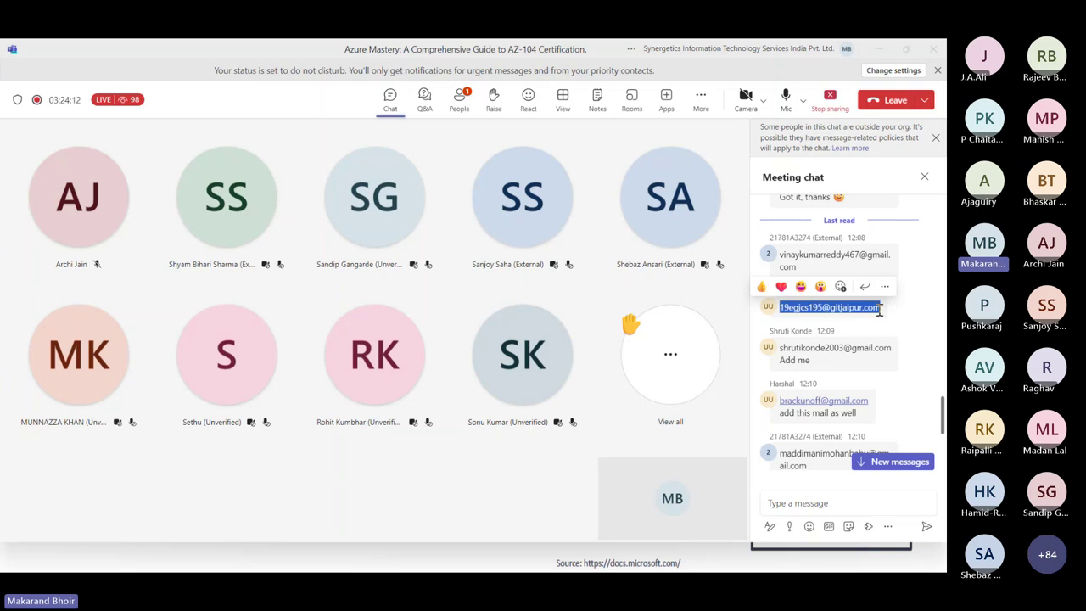
pyautogui.hotkey('alt', 'Tab')
pyautogui.press('Return')
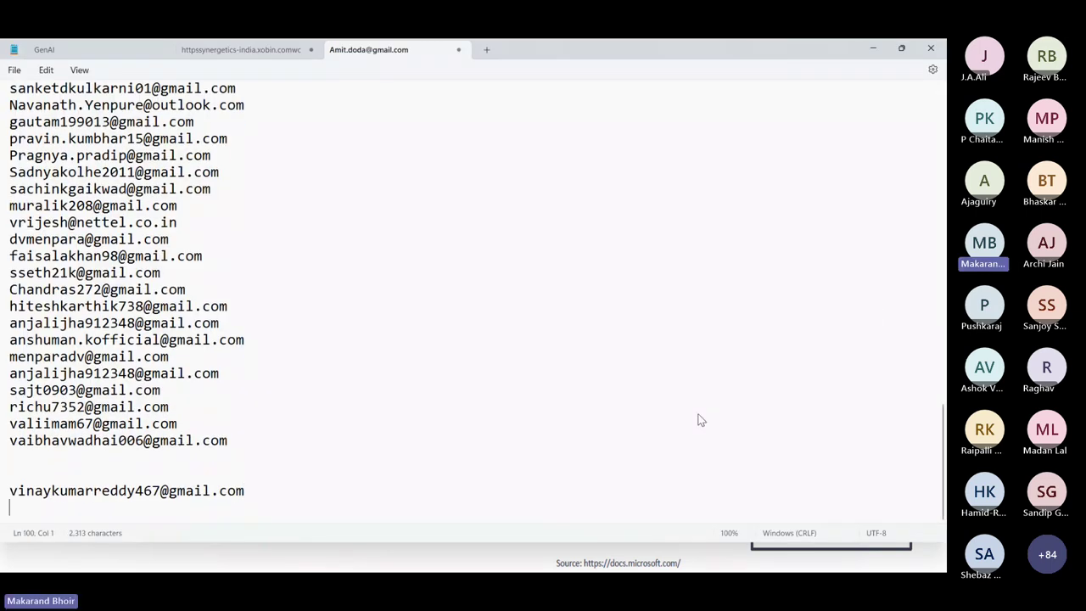
pyautogui.hotkey('ctrl', 'v')
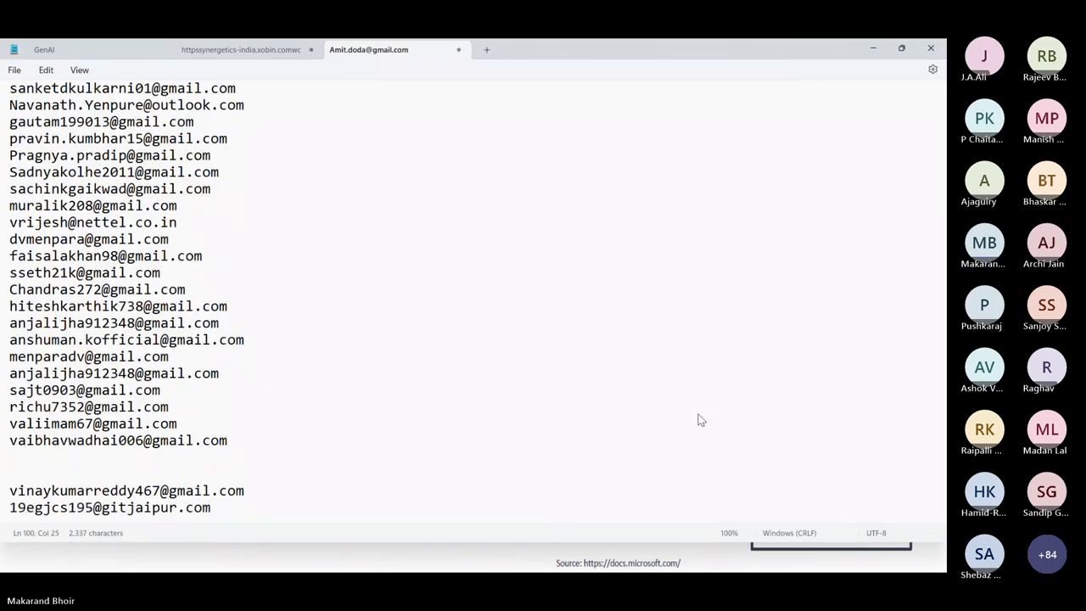
pyautogui.press('Return')
# Copy the address from the 12:09 "Add me" chat message and append it to the Notepad list.
pyautogui.hotkey('alt', 'Tab')
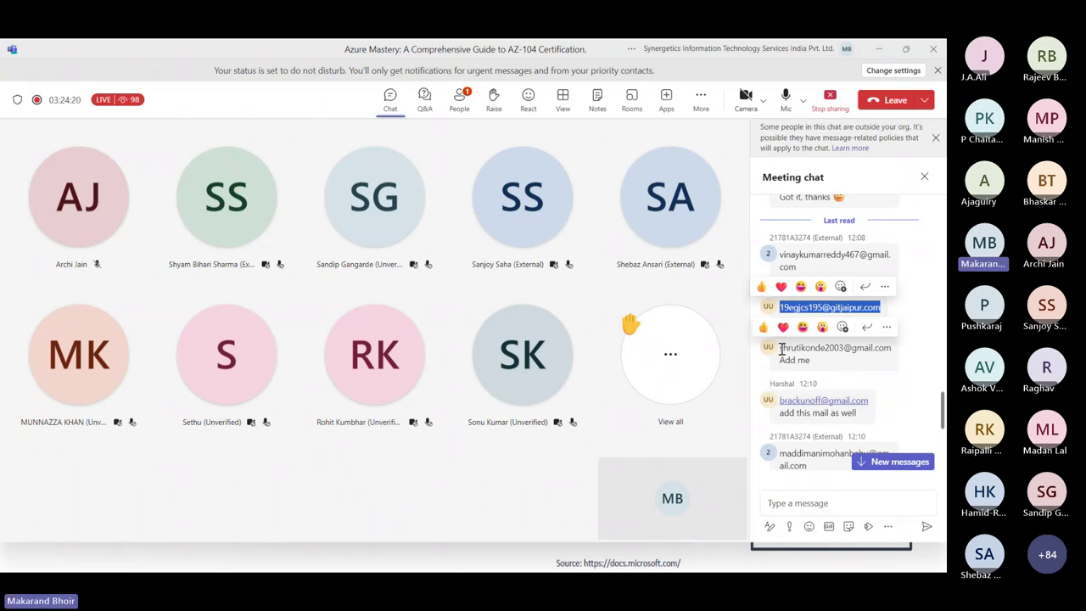
pyautogui.moveTo(782, 350); pyautogui.dragTo(897, 356)
pyautogui.hotkey('ctrl', 'c')
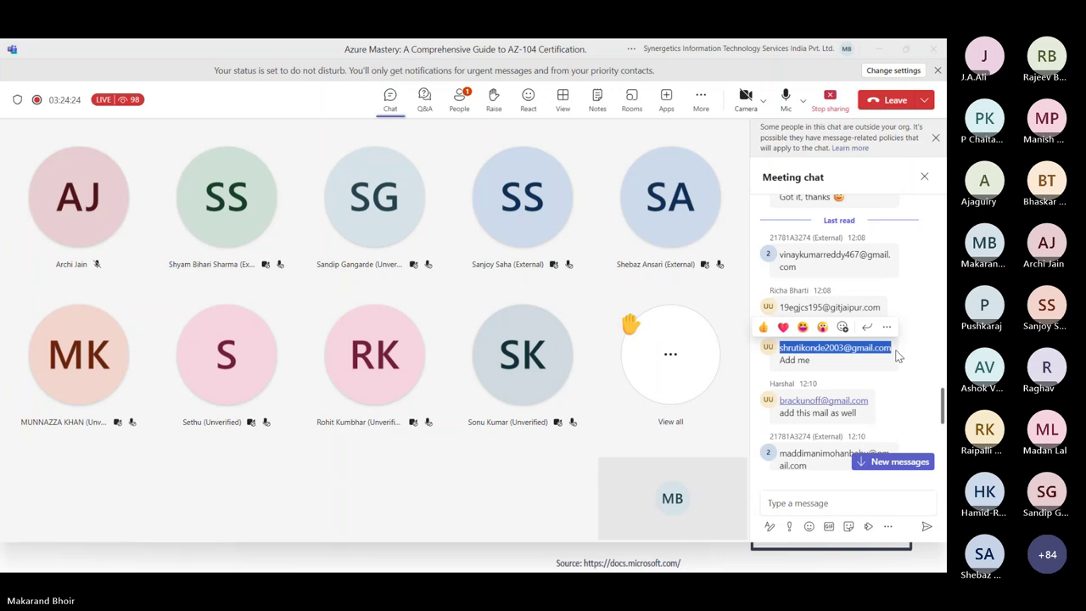
pyautogui.hotkey('alt', 'Tab')
pyautogui.hotkey('ctrl', 'v')
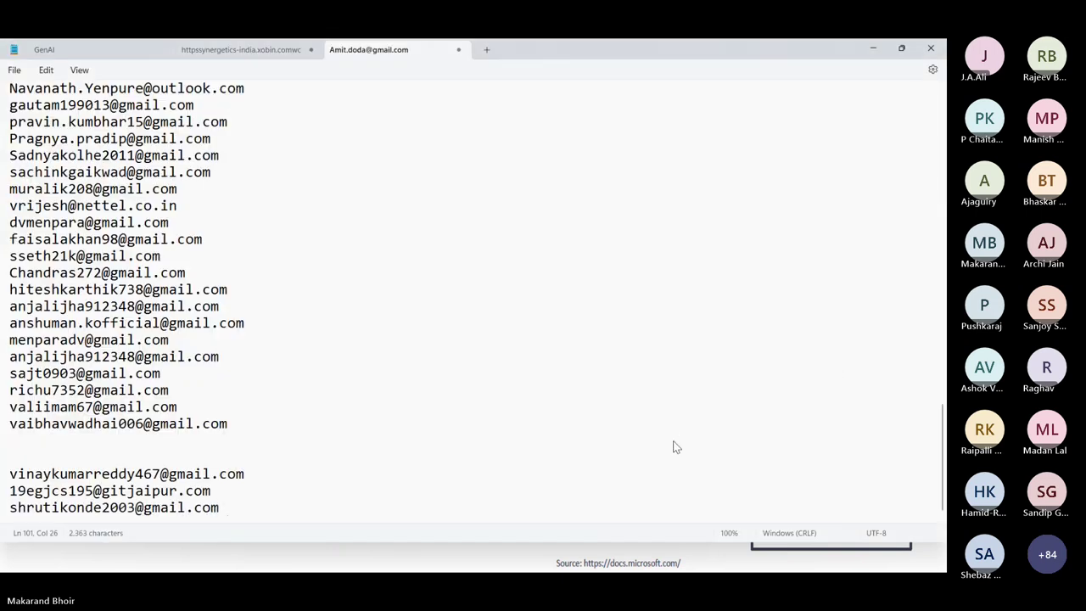
pyautogui.press('Return')
# Copy the address from the 12:10 "add this mail as well" chat message and append it to the Notepad list.
pyautogui.hotkey('alt', 'Tab')
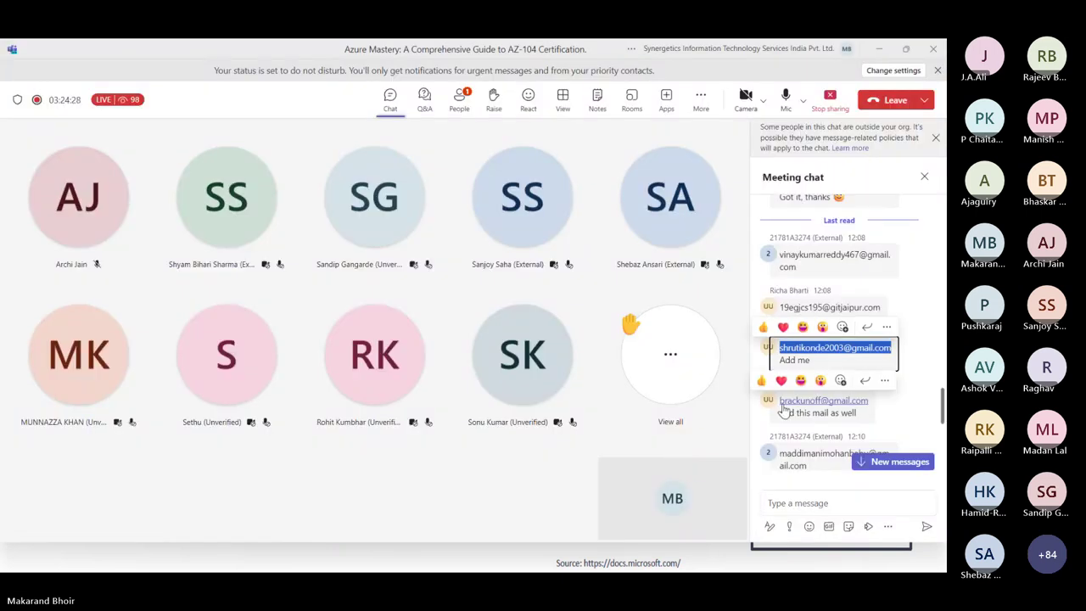
pyautogui.moveTo(780, 399); pyautogui.dragTo(874, 401)
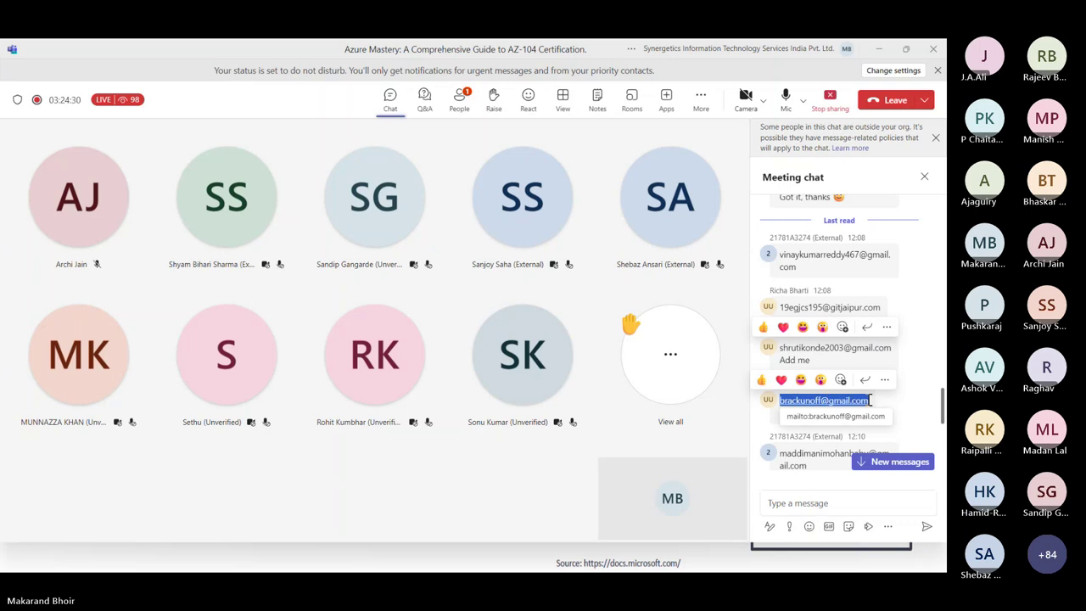
pyautogui.hotkey('ctrl', 'c')
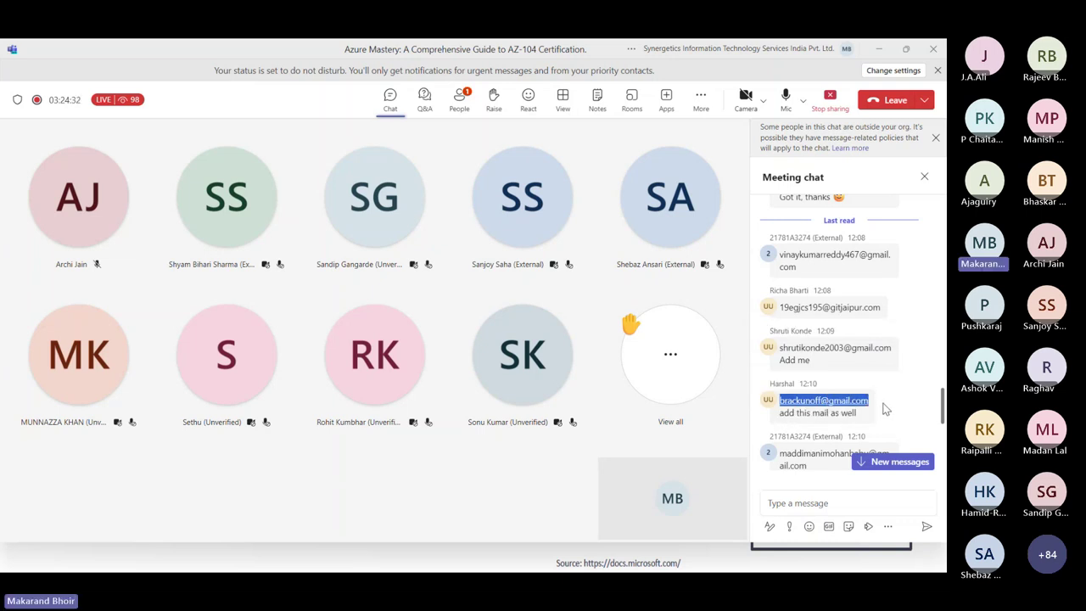
pyautogui.hotkey('alt', 'Tab')
pyautogui.hotkey('ctrl', 'v')
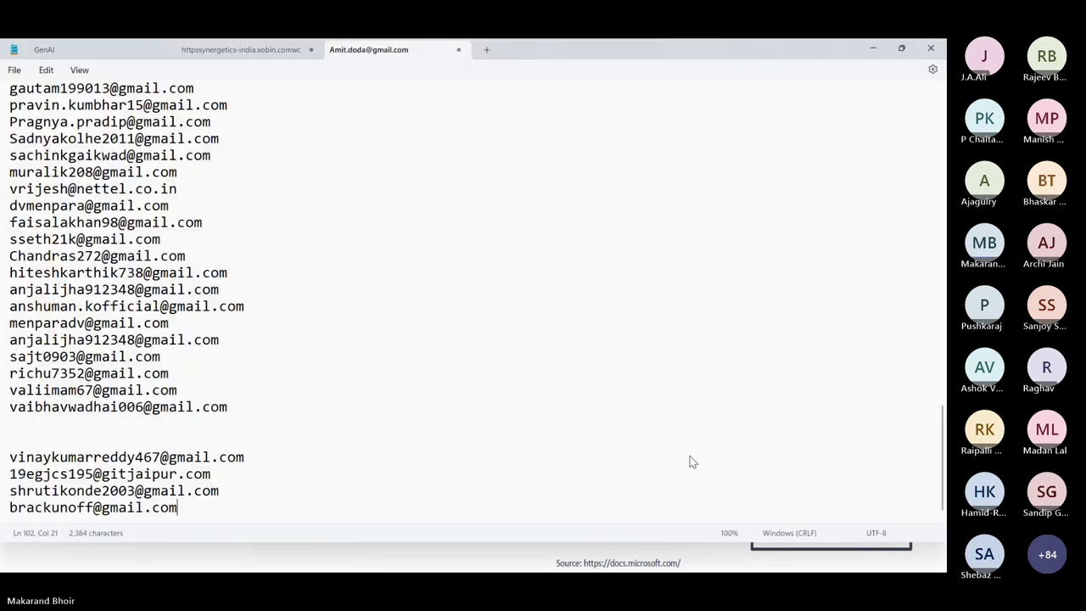
pyautogui.press('Return')
# Copy the address posted just above the "Add this mail sir" chat message and append it to the Notepad list.
pyautogui.hotkey('alt', 'Tab')
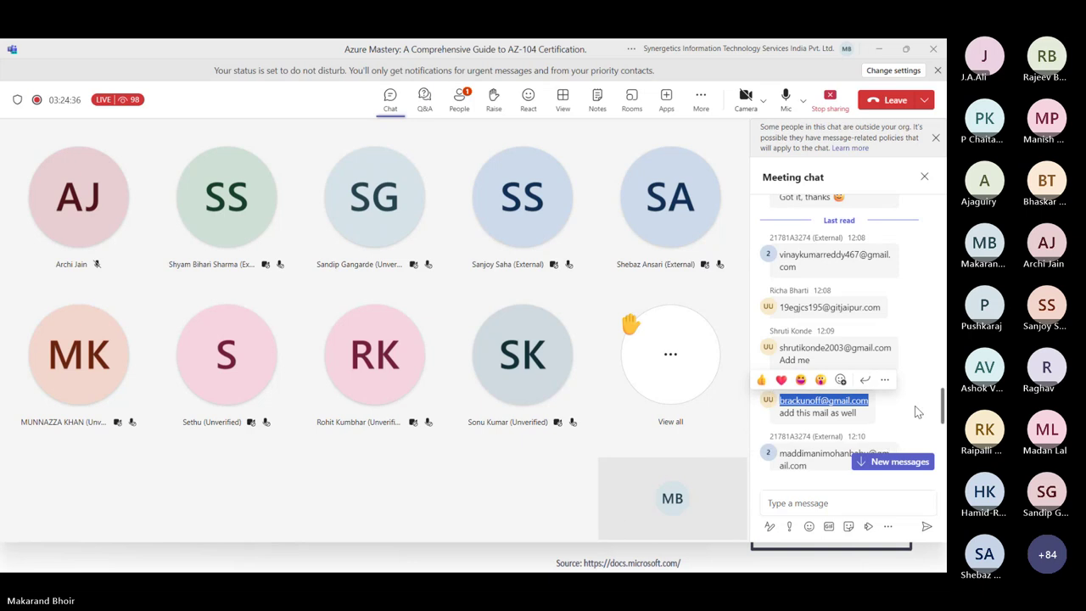
pyautogui.scroll(-2, 917, 408)
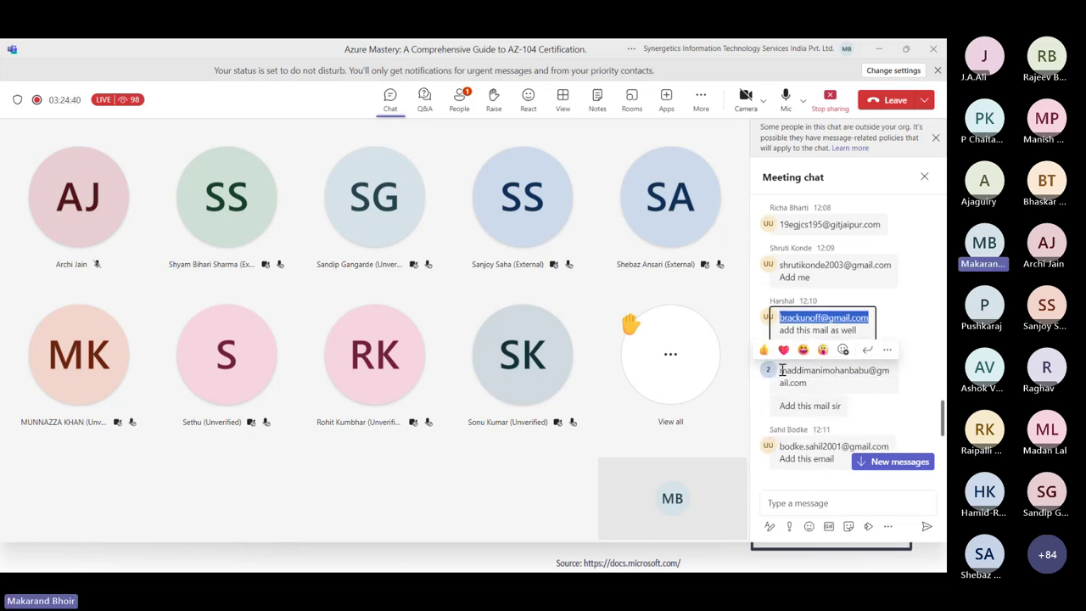
pyautogui.moveTo(778, 370); pyautogui.dragTo(904, 370)
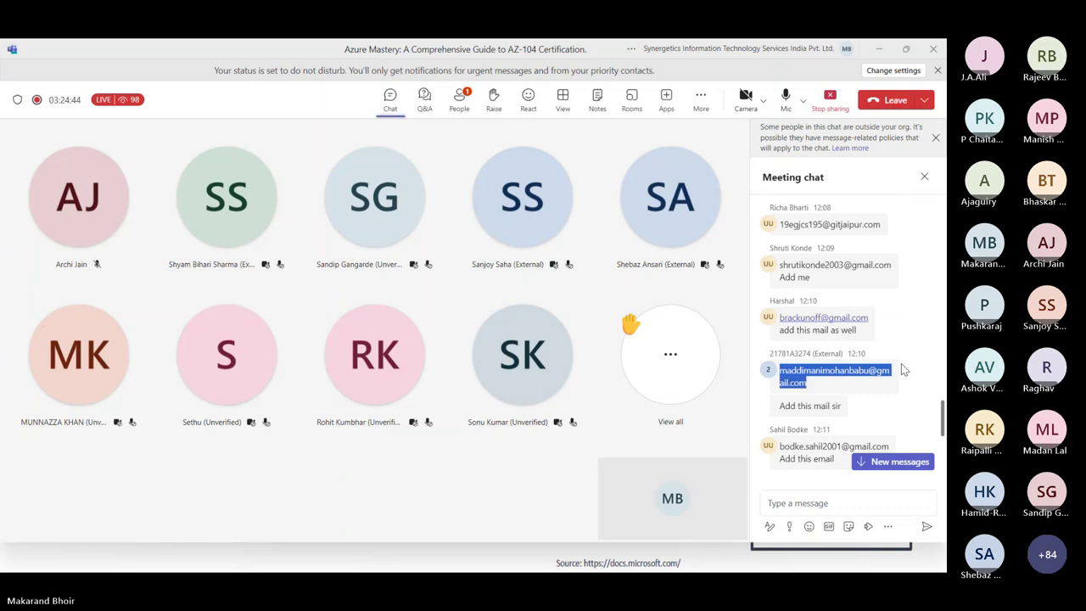
pyautogui.hotkey('alt', 'Tab')
pyautogui.hotkey('ctrl', 'v')
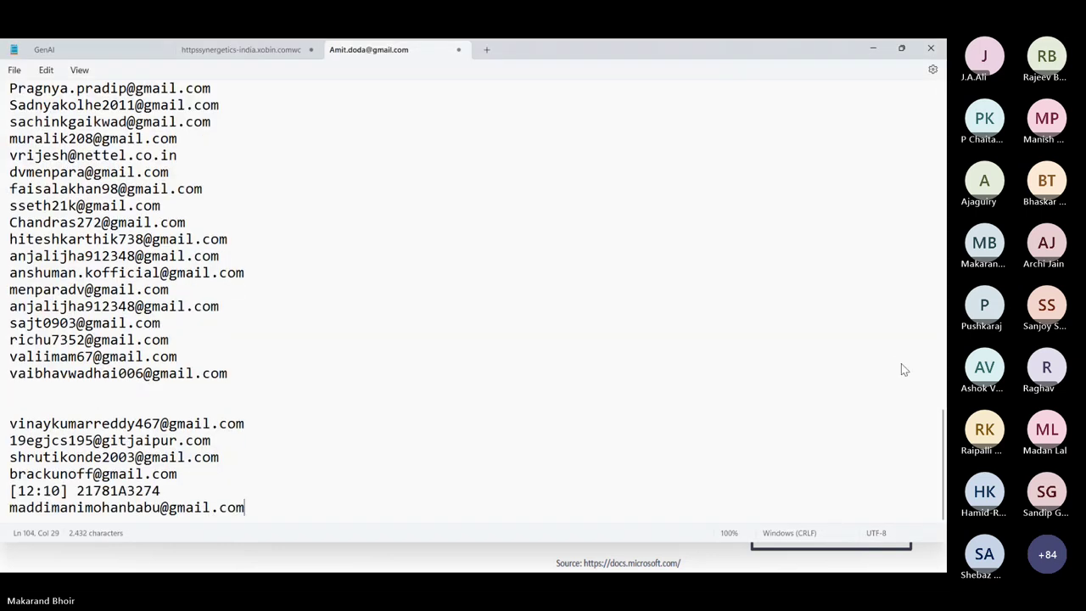
pyautogui.press('Return')
# Copy the address from the 12:11 "Add this email" chat message and append it to the Notepad list.
pyautogui.hotkey('alt', 'Tab')
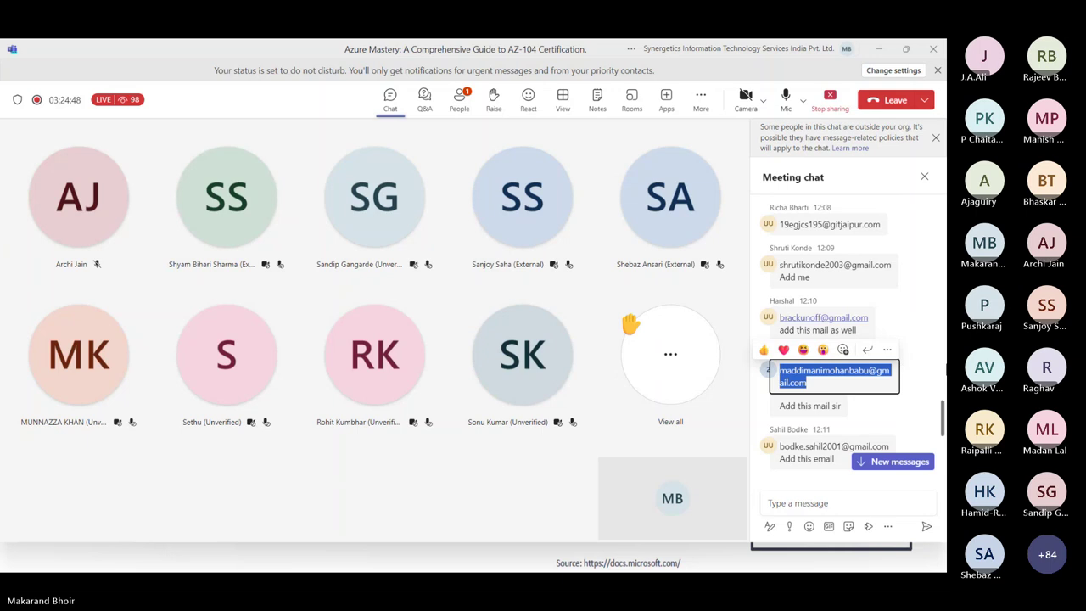
pyautogui.scroll(-5, 904, 360)
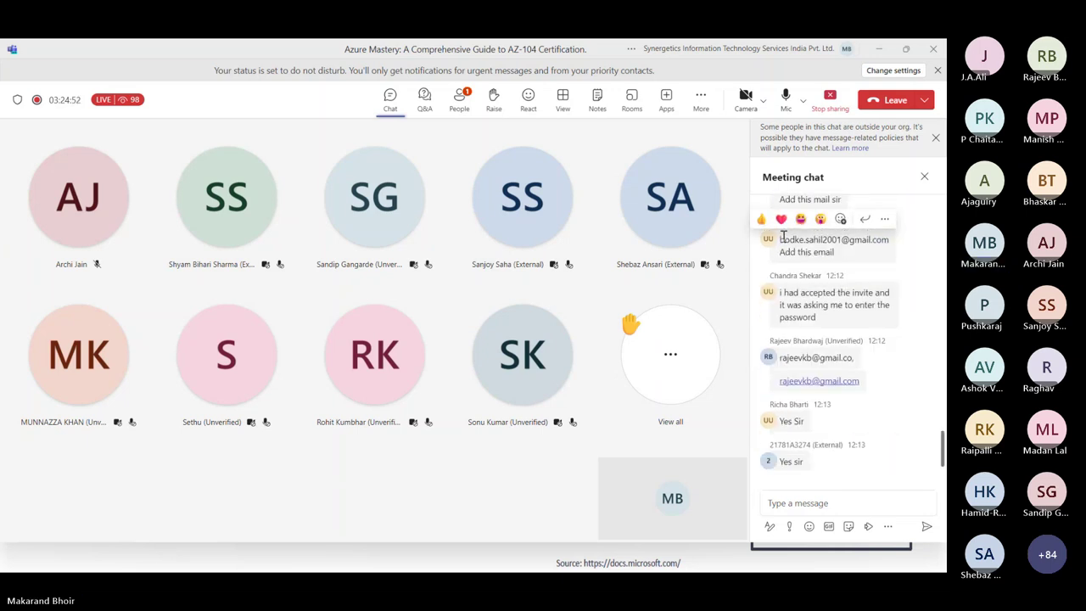
pyautogui.moveTo(781, 239); pyautogui.dragTo(899, 245)
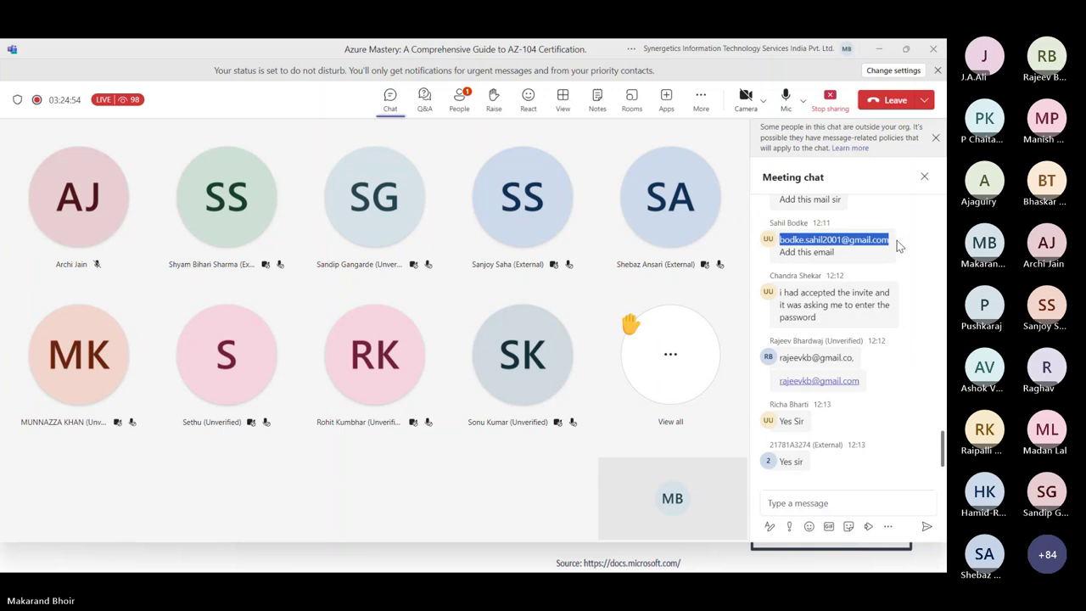
pyautogui.hotkey('alt', 'Tab')
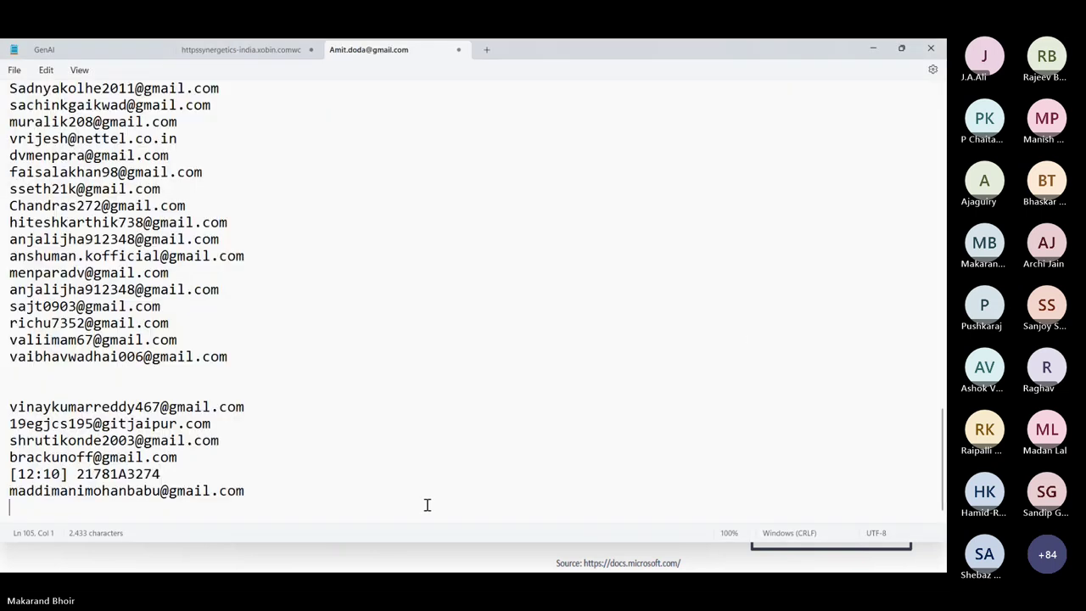
pyautogui.hotkey('ctrl', 'v')
# Copy the corrected, hyperlinked address from the 12:12 chat messages and append it to the Notepad list.
pyautogui.hotkey('alt', 'Tab')
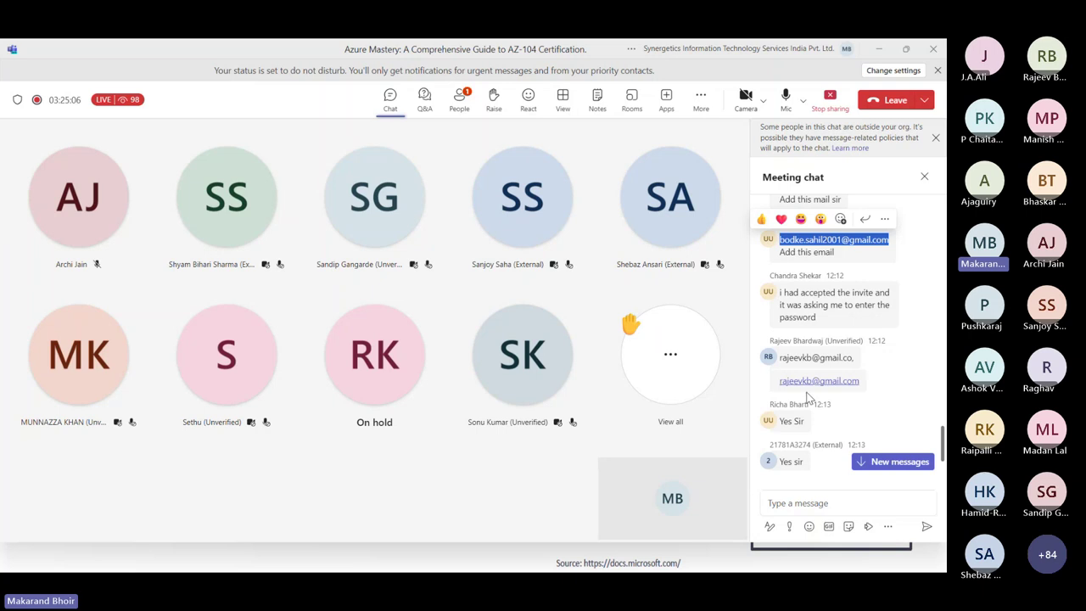
pyautogui.click(782, 389)
pyautogui.moveTo(782, 389); pyautogui.dragTo(863, 387)
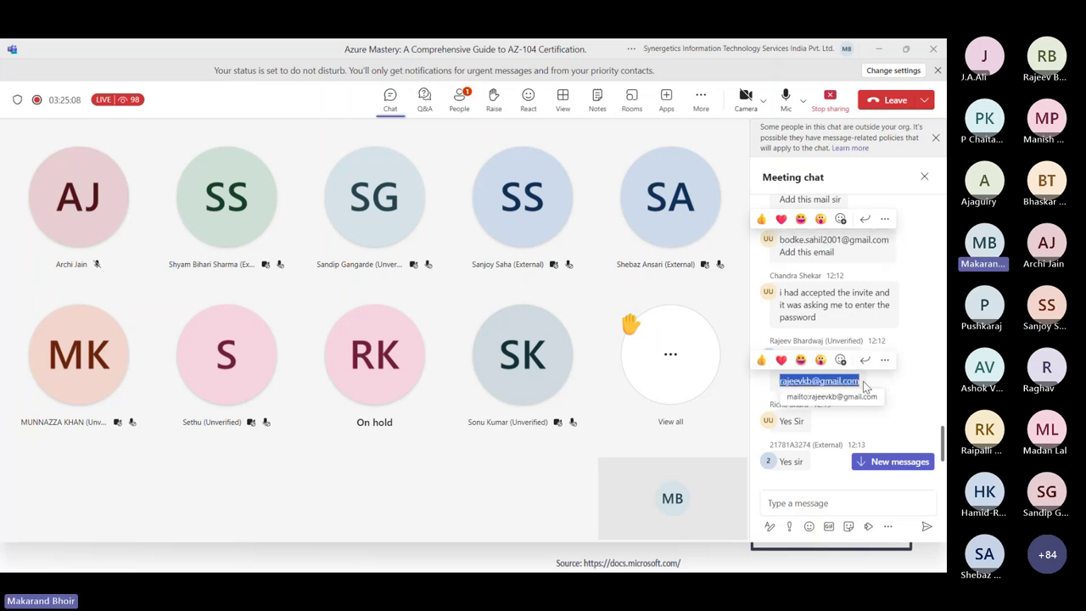
pyautogui.hotkey('alt', 'Tab')
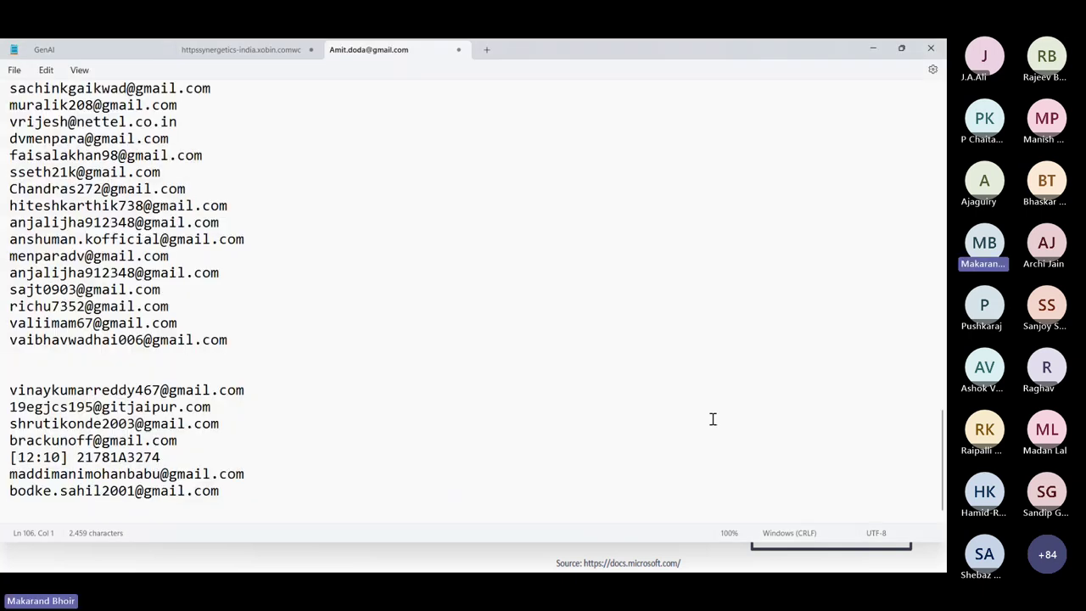
pyautogui.hotkey('ctrl', 'v')
# Copy the hyperlinked address posted at 12:14 in the meeting chat and append it to the Notepad list.
pyautogui.hotkey('alt', 'Tab')
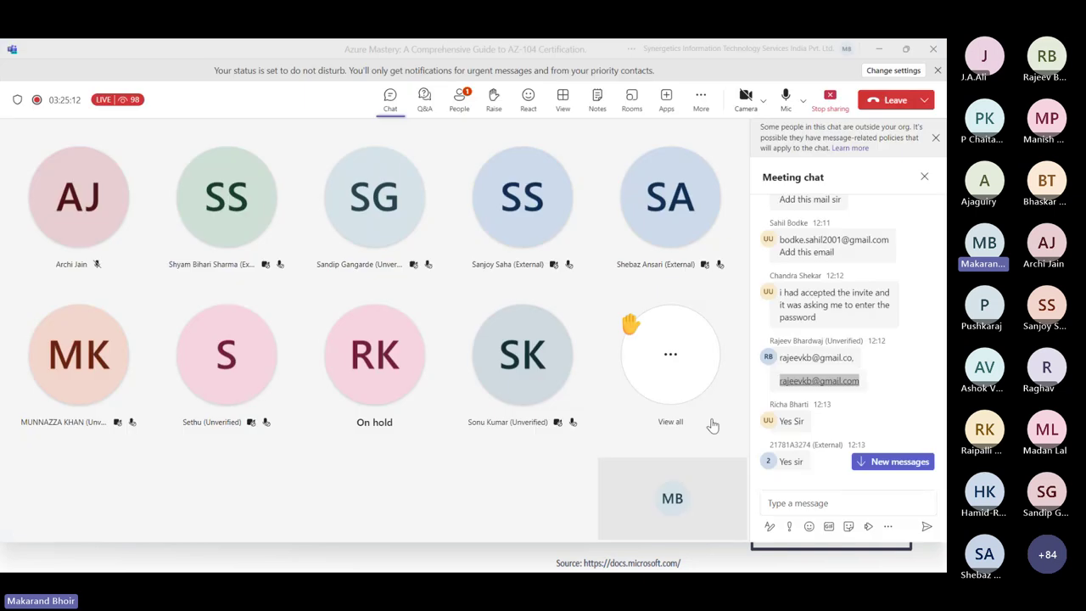
pyautogui.scroll(-1, 906, 394)
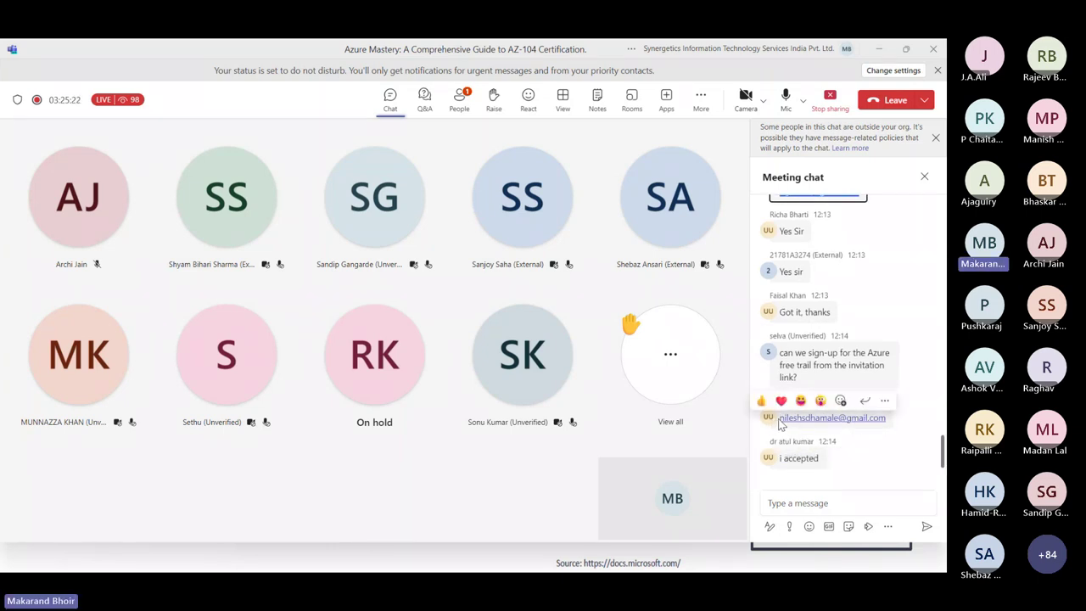
pyautogui.moveTo(780, 426); pyautogui.dragTo(896, 427)
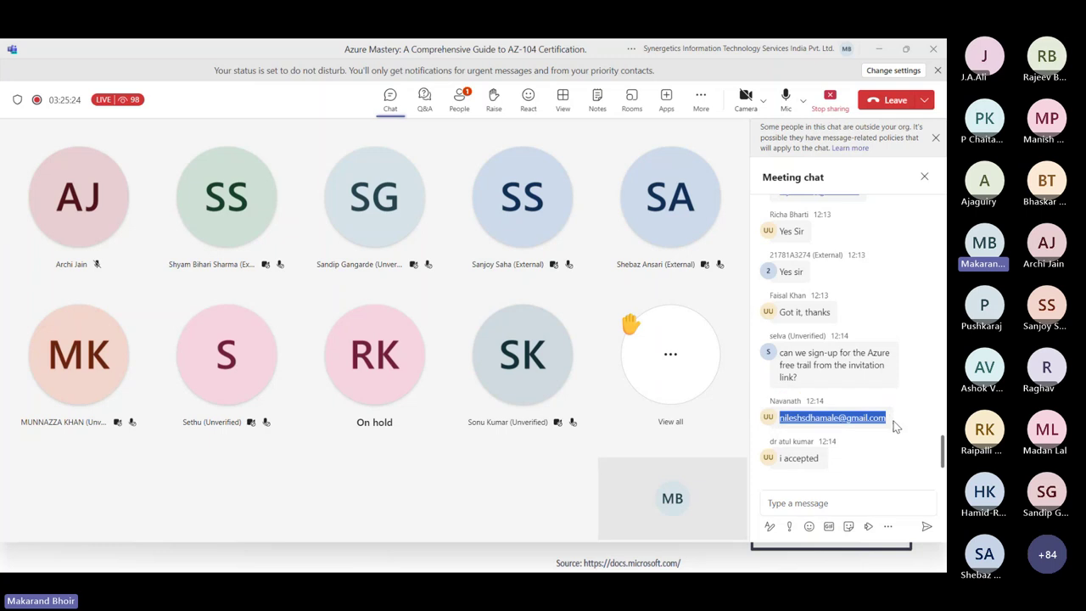
pyautogui.hotkey('alt', 'Tab')
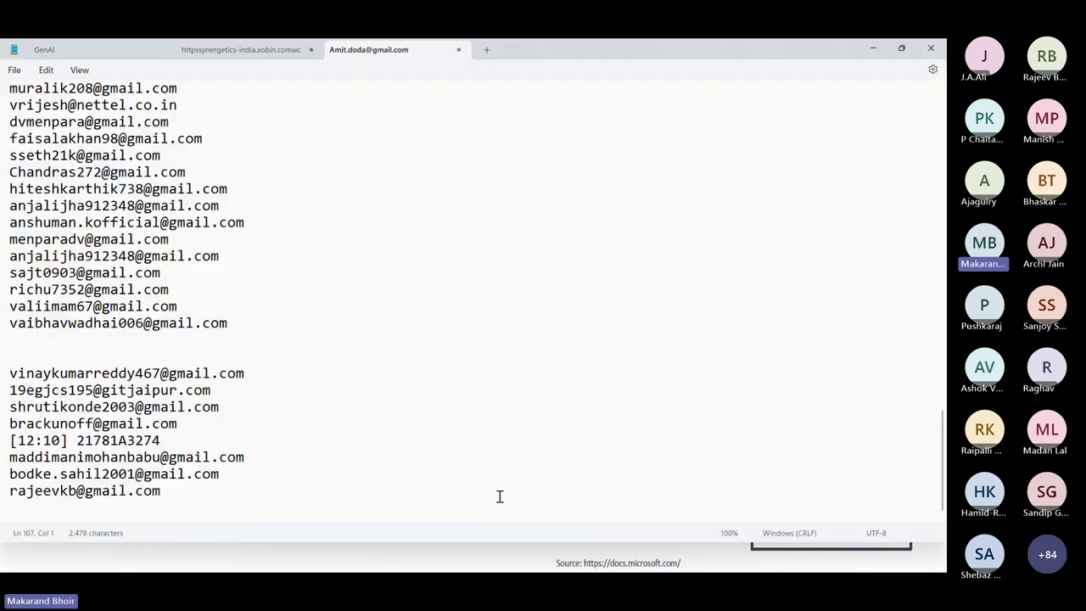
pyautogui.hotkey('ctrl', 'v')
# Delete the stray [12:10] sender line from the newly added addresses in the Notepad list.
pyautogui.press('Up')
pyautogui.press('Up')
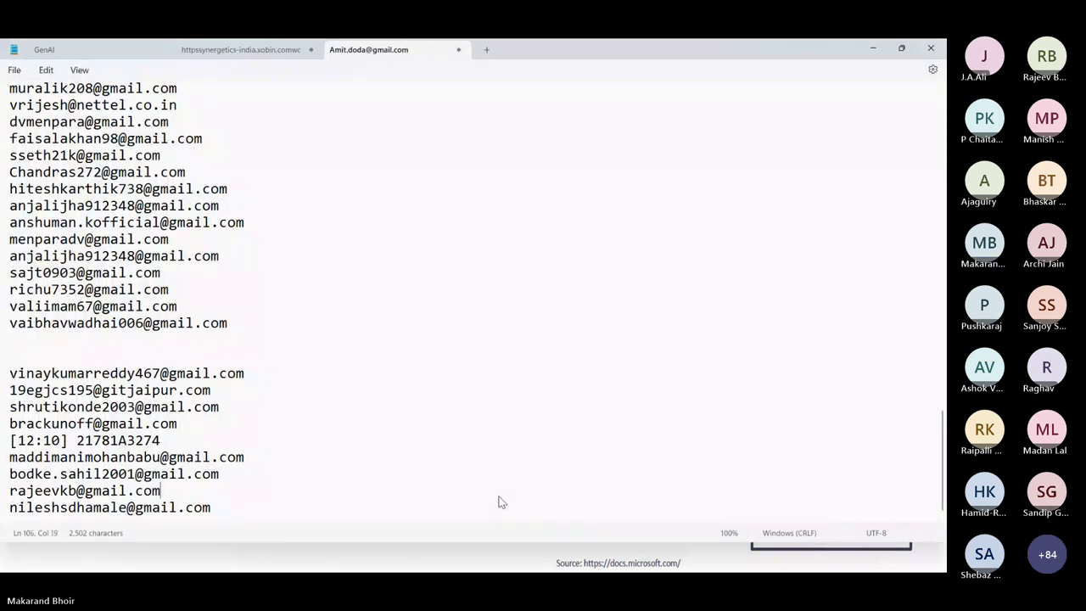
pyautogui.press('Up')
pyautogui.press('Up')
pyautogui.press('Home')
pyautogui.hotkey('shift', 'End')
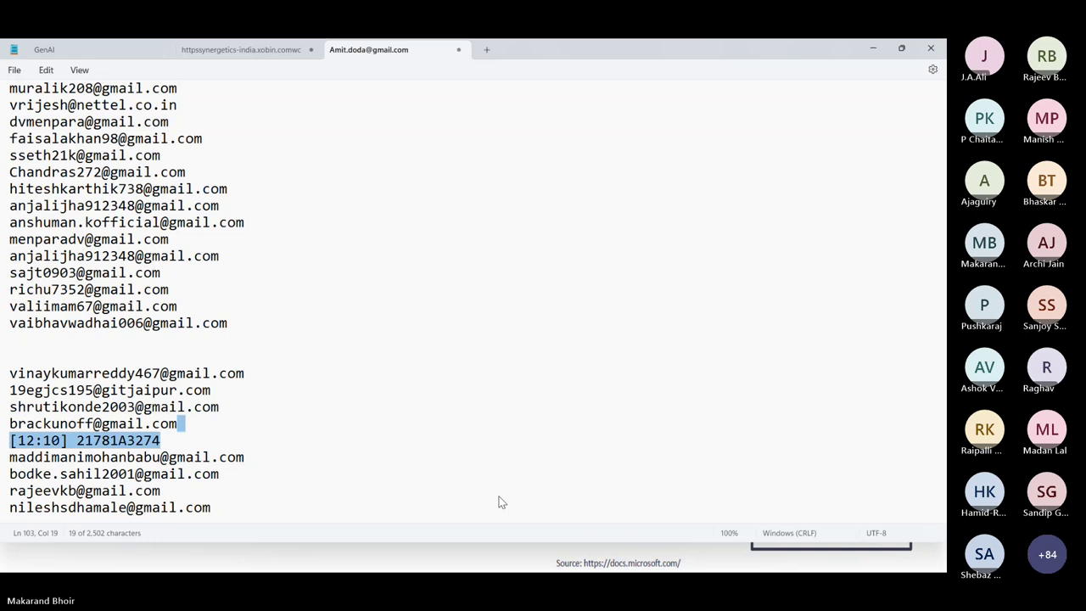
pyautogui.press('BackSpace')
pyautogui.press('BackSpace')
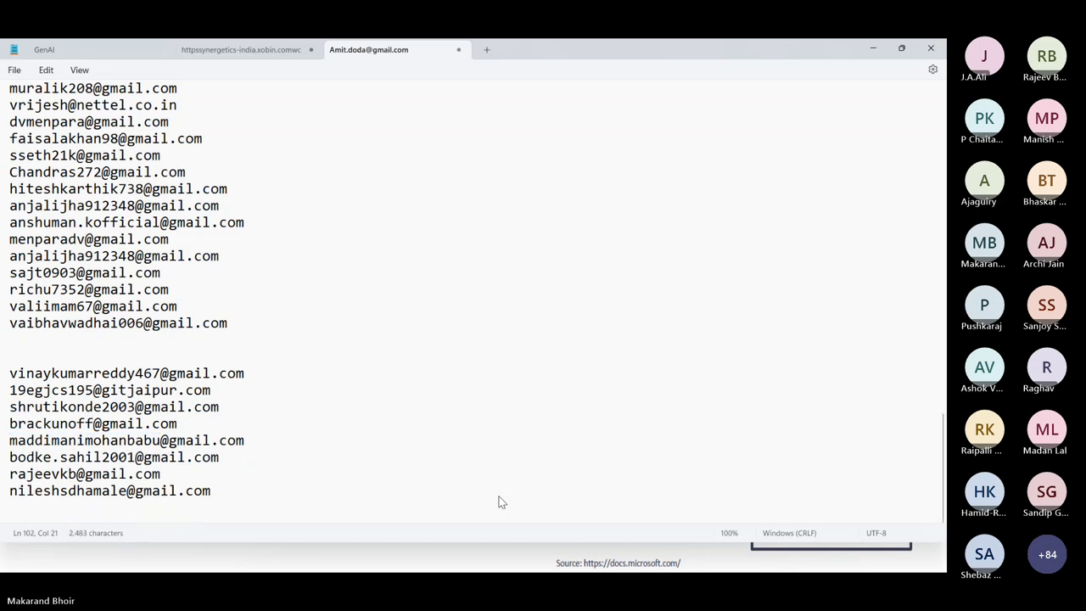
# Select the block of newly collected e-mail addresses at the end of the Notepad list, excluding the blank line above it.
pyautogui.press('Down')
pyautogui.press('Down')
pyautogui.press('Down')
pyautogui.press('Down')
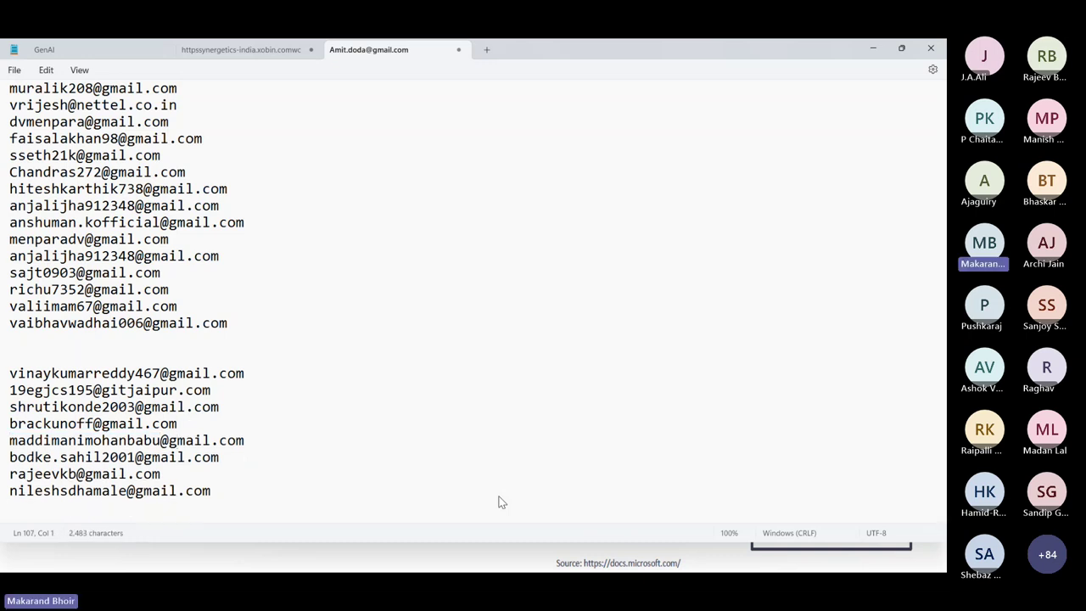
pyautogui.hotkey('shift', 'Up')
pyautogui.hotkey('shift', 'Up')
pyautogui.hotkey('shift', 'Up')
pyautogui.hotkey('shift', 'Up')
pyautogui.hotkey('shift', 'Up')
pyautogui.hotkey('shift', 'Up')
pyautogui.hotkey('shift', 'Up')
pyautogui.hotkey('shift', 'Up')
pyautogui.hotkey('shift', 'Up')
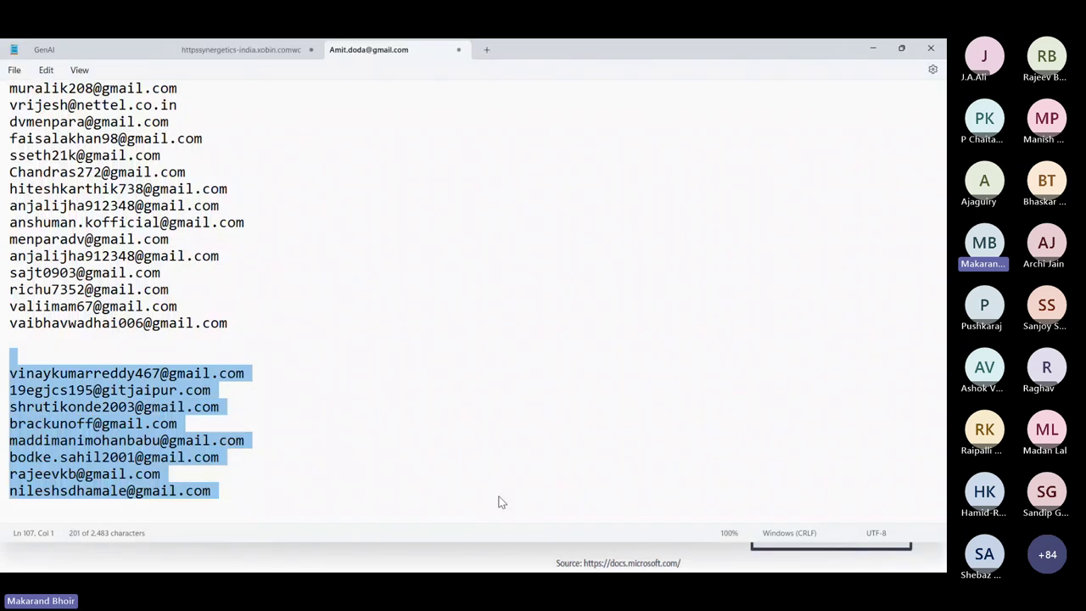
pyautogui.hotkey('shift', 'Down')
# In the 02-March-2024 folder in File Explorer, duplicate the UserInviteTemplate CSV file and name the copy UserInviteTemplate2.
pyautogui.hotkey('alt', 'Tab')
pyautogui.hotkey('alt', 'Tab')
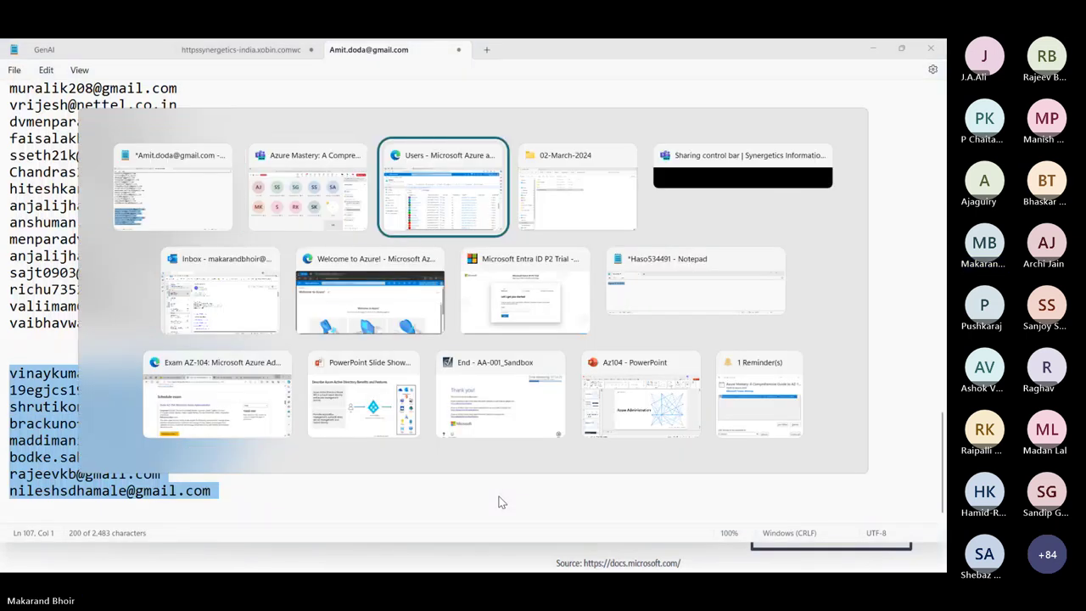
pyautogui.hotkey('alt', 'Tab')
pyautogui.hotkey('alt', 'Tab')
pyautogui.hotkey('alt', 'Tab')
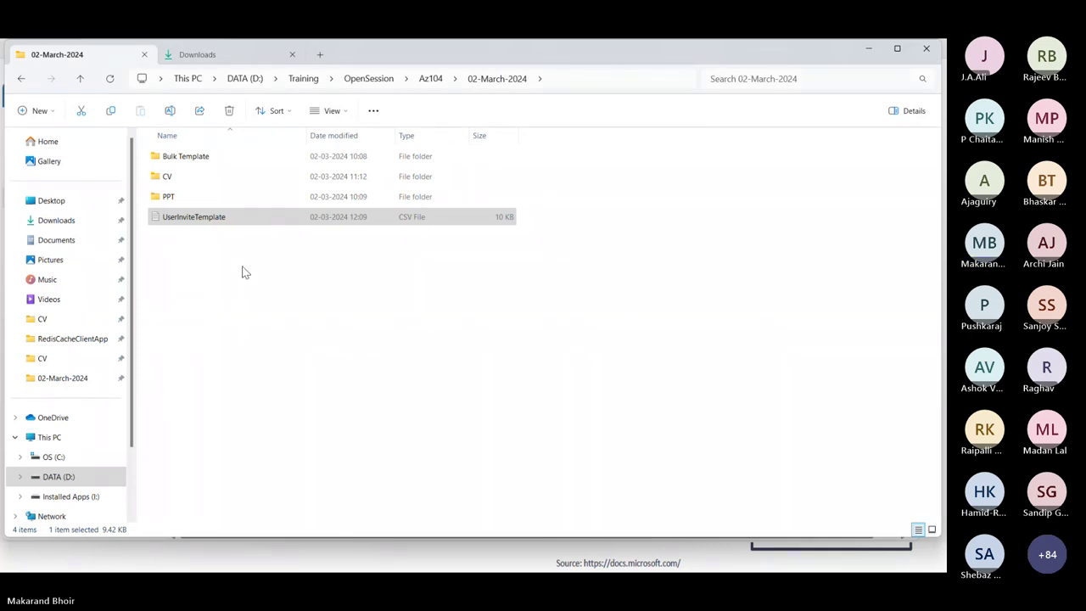
pyautogui.click(226, 217)
pyautogui.hotkey('ctrl', 'c')
pyautogui.hotkey('ctrl', 'v')
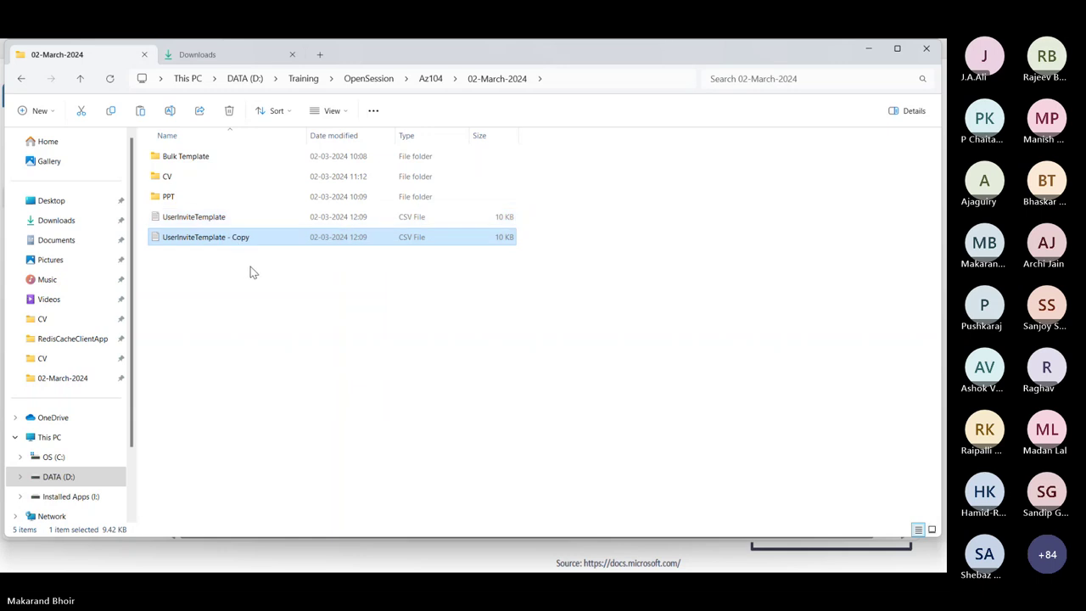
pyautogui.press('F2')
pyautogui.press('End')
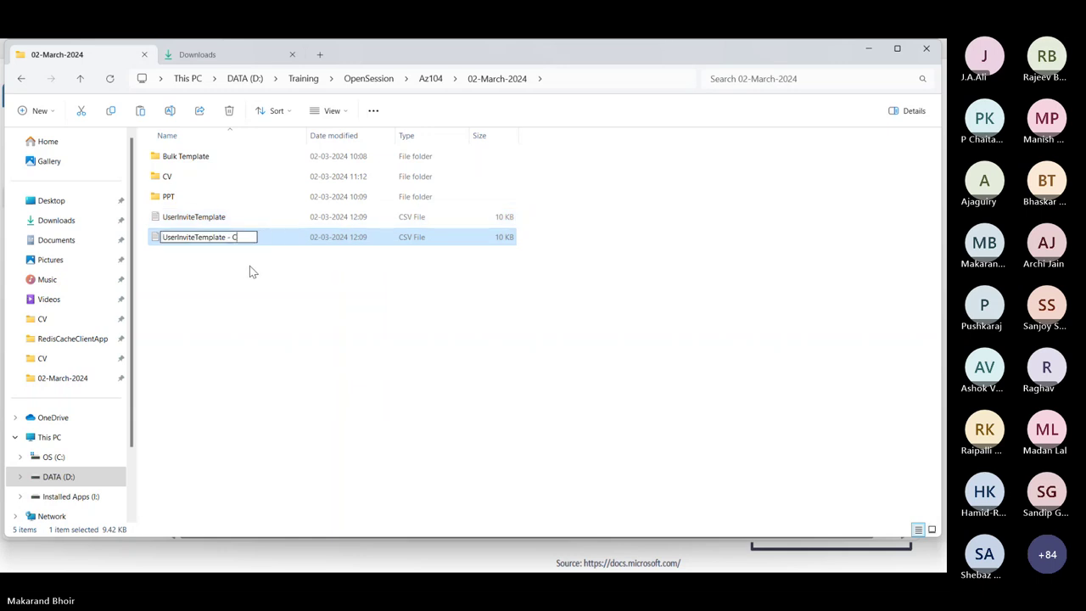
pyautogui.press('Return')
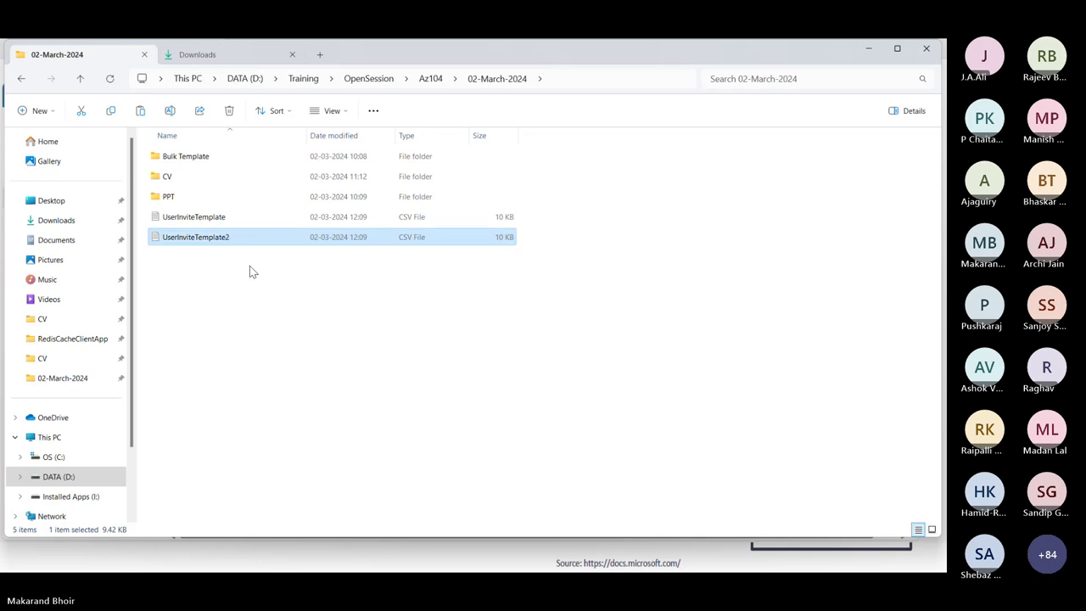
# Open the UserInviteTemplate2 CSV file from the 02-March-2024 folder in Excel.
pyautogui.hotkey('alt', 'Tab')
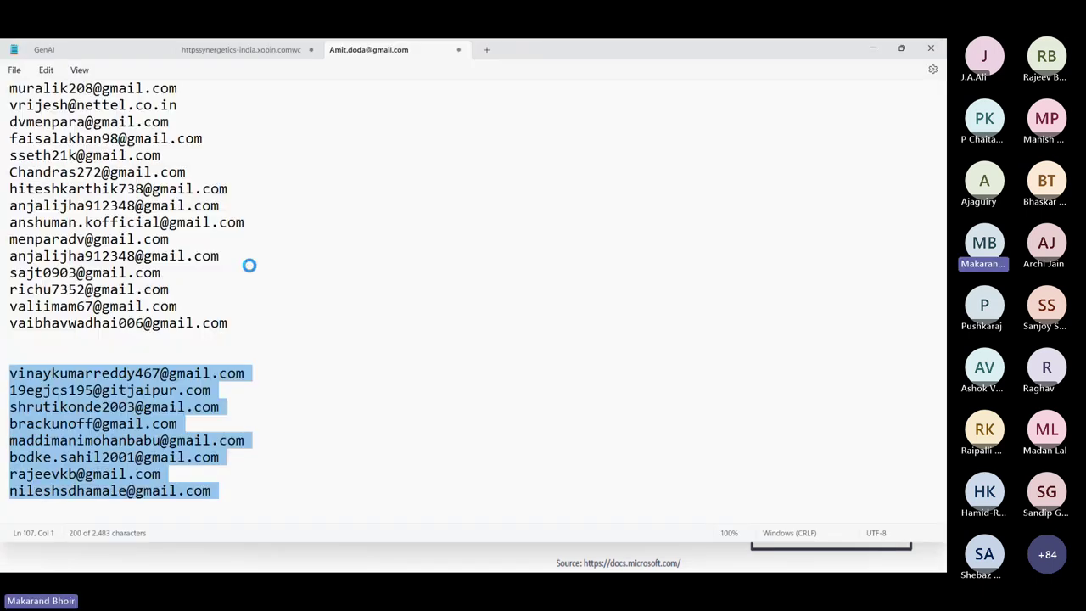
pyautogui.hotkey('alt', 'Tab')
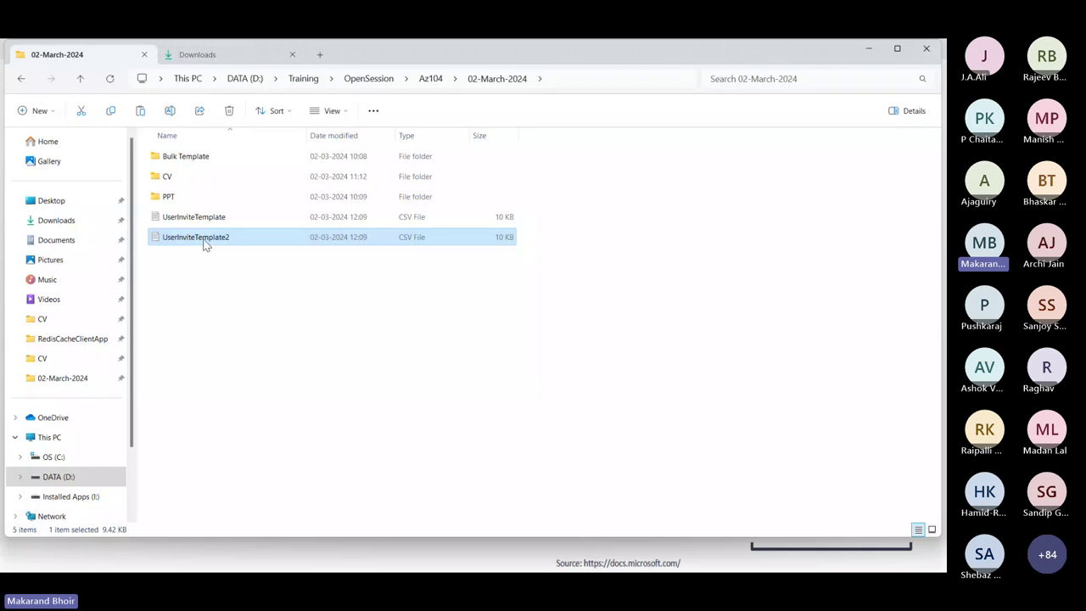
pyautogui.rightClick(204, 245)
pyautogui.moveTo(251, 300)
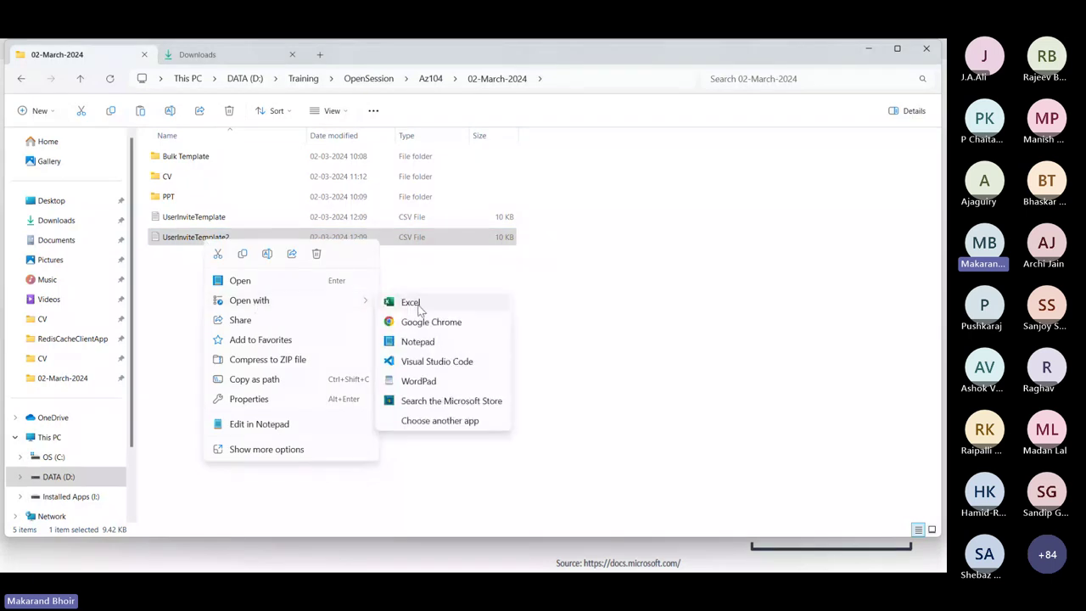
pyautogui.click(411, 302)
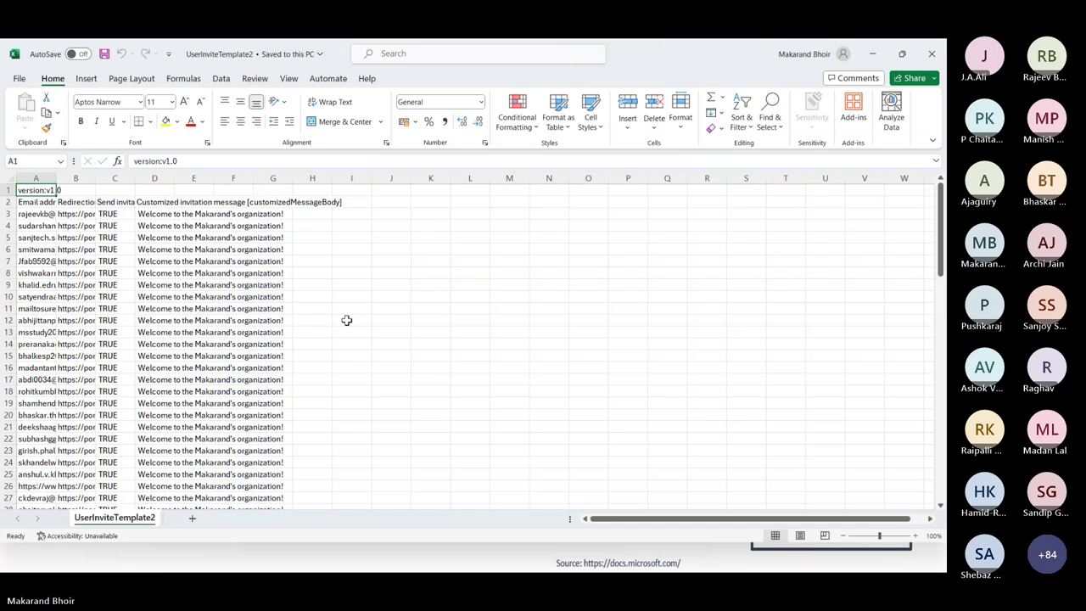
# Clear the old invitation entries in rows 5 to 93, columns A to E, of the template sheet.
pyautogui.press('Down')
pyautogui.press('Down')
pyautogui.press('Down')
pyautogui.hotkey('shift', 'Right')
pyautogui.hotkey('shift', 'Right')
pyautogui.hotkey('shift', 'Right')
pyautogui.hotkey('shift', 'Down')
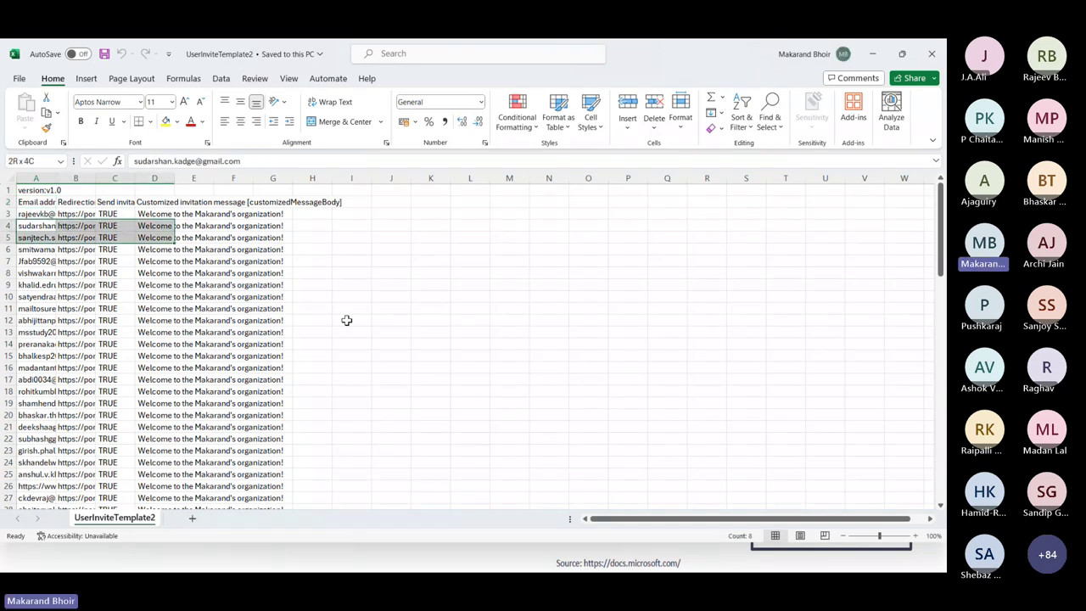
pyautogui.hotkey('shift', 'Down')
pyautogui.hotkey('shift', 'Down')
pyautogui.hotkey('shift', 'Down')
pyautogui.hotkey('shift', 'Down')
pyautogui.hotkey('shift', 'Down')
pyautogui.hotkey('shift', 'Down')
pyautogui.hotkey('shift', 'Down')
pyautogui.hotkey('shift', 'Down')
pyautogui.hotkey('shift', 'Down')
pyautogui.hotkey('shift', 'Down')
pyautogui.hotkey('shift', 'Down')
pyautogui.hotkey('shift', 'Down')
pyautogui.hotkey('shift', 'Down')
pyautogui.hotkey('shift', 'Down')
pyautogui.hotkey('shift', 'Down')
pyautogui.hotkey('shift', 'Down')
pyautogui.hotkey('shift', 'Down')
pyautogui.hotkey('shift', 'Down')
pyautogui.hotkey('shift', 'Down')
pyautogui.hotkey('shift', 'Down')
pyautogui.press('Down')
pyautogui.hotkey('shift', 'Down')
pyautogui.hotkey('shift', 'Down')
pyautogui.hotkey('shift', 'Down')
pyautogui.hotkey('shift', 'Down')
pyautogui.hotkey('shift', 'Down')
pyautogui.hotkey('shift', 'Down')
pyautogui.hotkey('shift', 'Down')
pyautogui.hotkey('shift', 'Down')
pyautogui.hotkey('shift', 'Down')
pyautogui.hotkey('shift', 'Down')
pyautogui.hotkey('shift', 'Down')
pyautogui.hotkey('shift', 'Down')
pyautogui.hotkey('shift', 'Down')
pyautogui.hotkey('shift', 'Down')
pyautogui.hotkey('shift', 'Down')
pyautogui.hotkey('shift', 'Down')
pyautogui.hotkey('shift', 'Down')
pyautogui.hotkey('shift', 'Down')
pyautogui.hotkey('shift', 'Down')
pyautogui.hotkey('shift', 'Down')
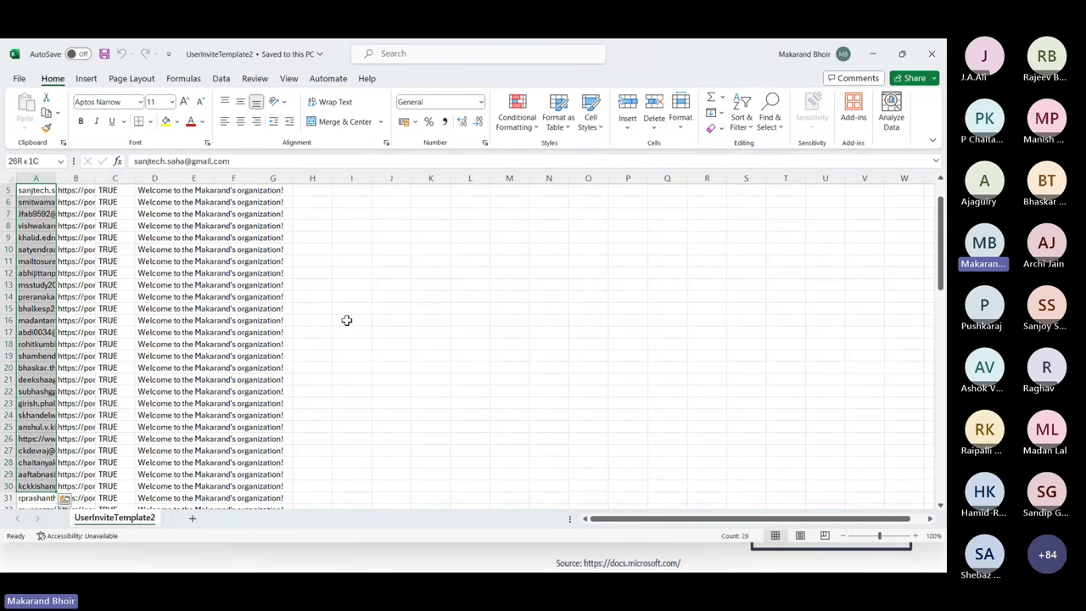
pyautogui.hotkey('shift', 'Down')
pyautogui.hotkey('shift', 'Down')
pyautogui.hotkey('shift', 'Down')
pyautogui.hotkey('shift', 'Down')
pyautogui.hotkey('shift', 'Down')
pyautogui.hotkey('shift', 'Down')
pyautogui.hotkey('shift', 'Down')
pyautogui.hotkey('shift', 'Down')
pyautogui.hotkey('shift', 'Down')
pyautogui.hotkey('shift', 'Down')
pyautogui.hotkey('shift', 'Down')
pyautogui.hotkey('shift', 'Down')
pyautogui.hotkey('shift', 'Down')
pyautogui.hotkey('shift', 'Down')
pyautogui.hotkey('shift', 'Down')
pyautogui.hotkey('shift', 'Down')
pyautogui.hotkey('shift', 'Down')
pyautogui.hotkey('shift', 'Down')
pyautogui.hotkey('shift', 'Down')
pyautogui.hotkey('shift', 'Down')
pyautogui.hotkey('shift', 'Down')
pyautogui.hotkey('shift', 'Down')
pyautogui.hotkey('shift', 'Down')
pyautogui.hotkey('shift', 'Down')
pyautogui.hotkey('shift', 'Down')
pyautogui.hotkey('shift', 'Down')
pyautogui.hotkey('shift', 'Down')
pyautogui.hotkey('shift', 'Down')
pyautogui.hotkey('shift', 'Down')
pyautogui.hotkey('shift', 'Down')
pyautogui.hotkey('shift', 'Down')
pyautogui.hotkey('shift', 'Down')
pyautogui.hotkey('shift', 'Down')
pyautogui.hotkey('shift', 'Down')
pyautogui.hotkey('shift', 'Down')
pyautogui.hotkey('shift', 'Down')
pyautogui.hotkey('shift', 'Down')
pyautogui.hotkey('shift', 'Down')
pyautogui.hotkey('shift', 'Down')
pyautogui.hotkey('shift', 'Down')
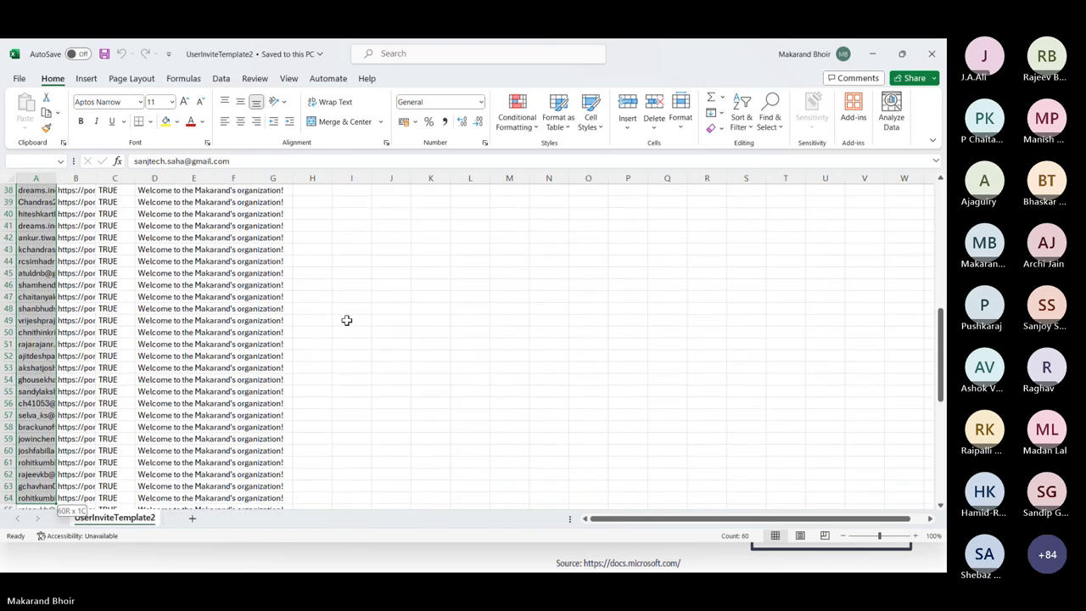
pyautogui.hotkey('shift', 'Down')
pyautogui.hotkey('shift', 'Down')
pyautogui.hotkey('shift', 'Down')
pyautogui.hotkey('shift', 'Down')
pyautogui.hotkey('shift', 'Down')
pyautogui.hotkey('shift', 'Down')
pyautogui.hotkey('shift', 'Down')
pyautogui.hotkey('shift', 'Down')
pyautogui.hotkey('shift', 'Down')
pyautogui.hotkey('shift', 'Down')
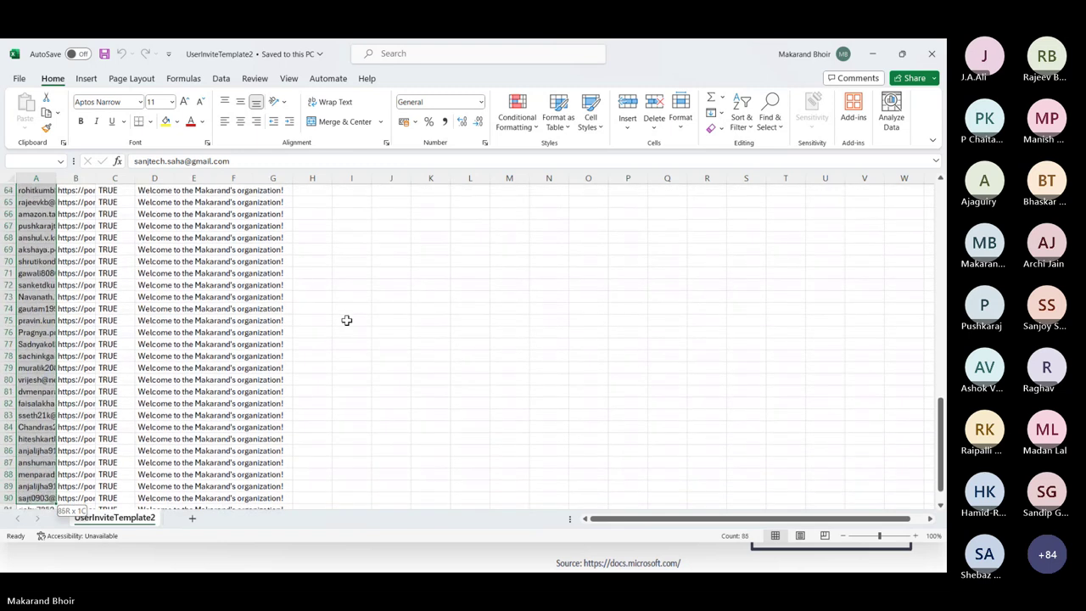
pyautogui.hotkey('shift', 'Up')
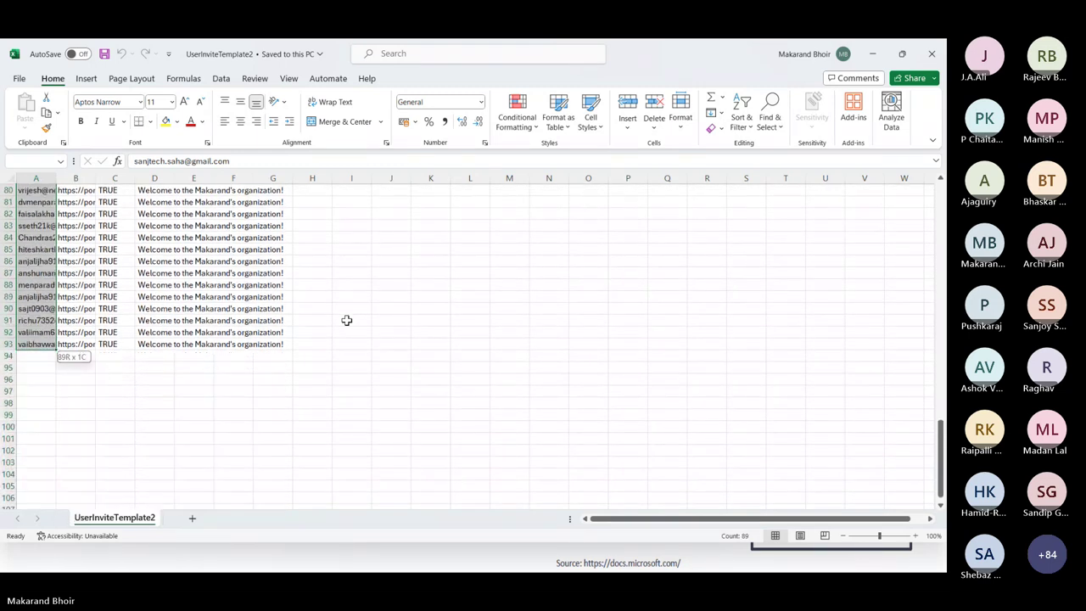
pyautogui.hotkey('shift', 'Right')
pyautogui.hotkey('shift', 'Right')
pyautogui.hotkey('shift', 'Right')
pyautogui.hotkey('shift', 'Right')
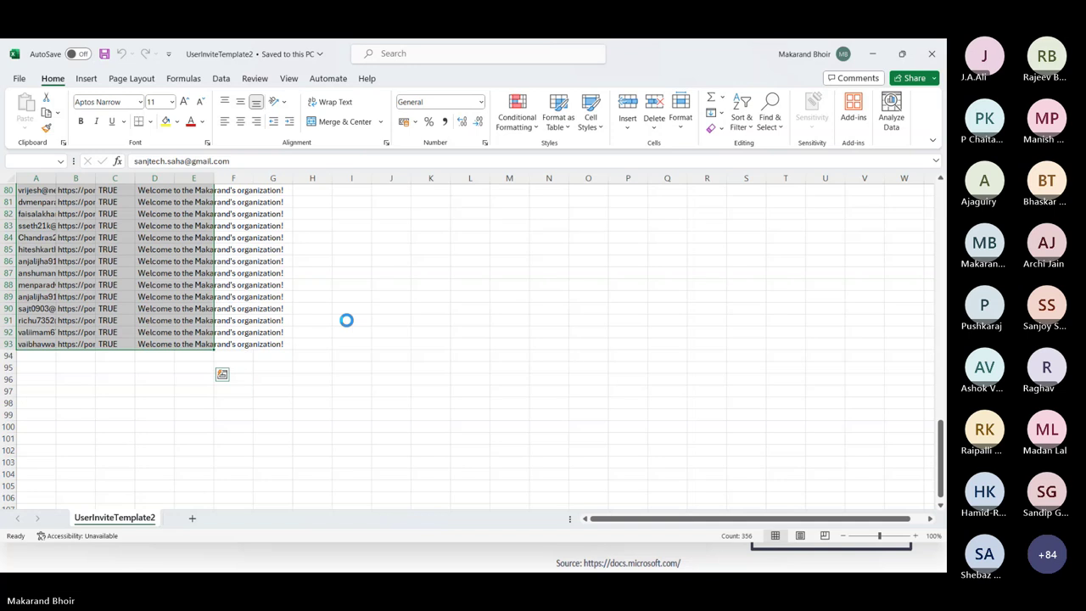
pyautogui.press('Delete')
# Clear the remaining old invitation entry in row 4, columns A to E.
pyautogui.press('Up')
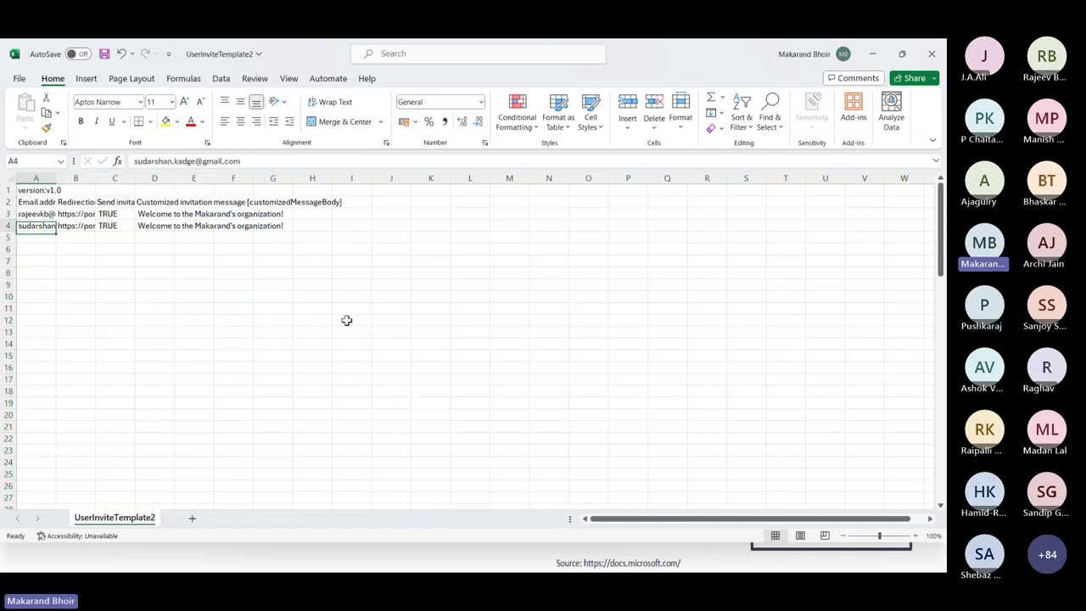
pyautogui.hotkey('shift', 'Right')
pyautogui.hotkey('shift', 'Right')
pyautogui.hotkey('shift', 'Right')
pyautogui.hotkey('shift', 'Right')
pyautogui.press('Delete')
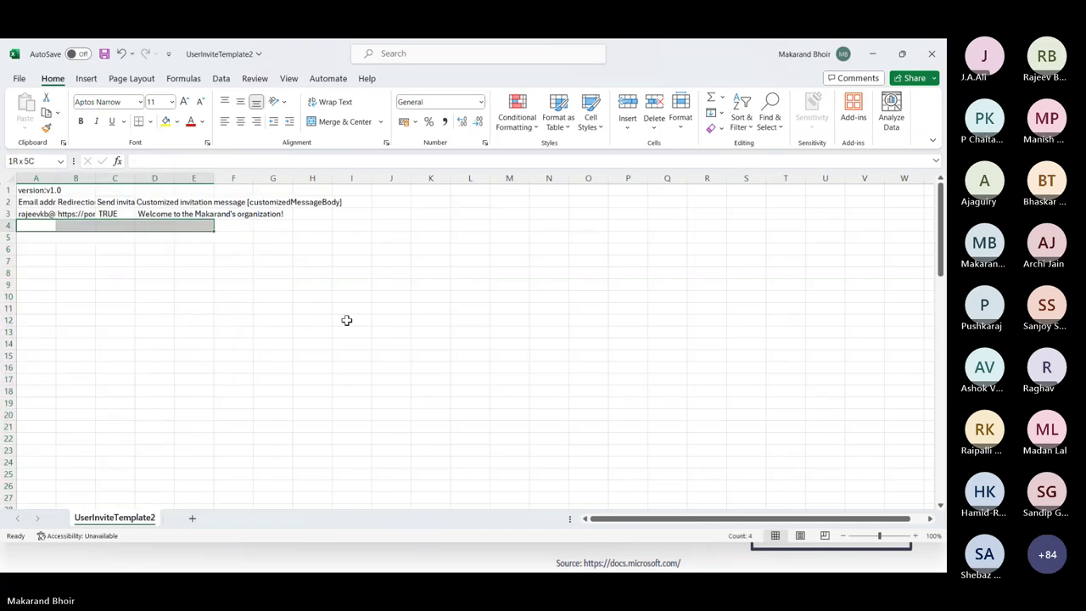
# Copy the selected new addresses from Notepad and paste them into the e-mail address column of the Excel sheet, starting at A3.
pyautogui.press('Up')
pyautogui.hotkey('alt', 'Tab')
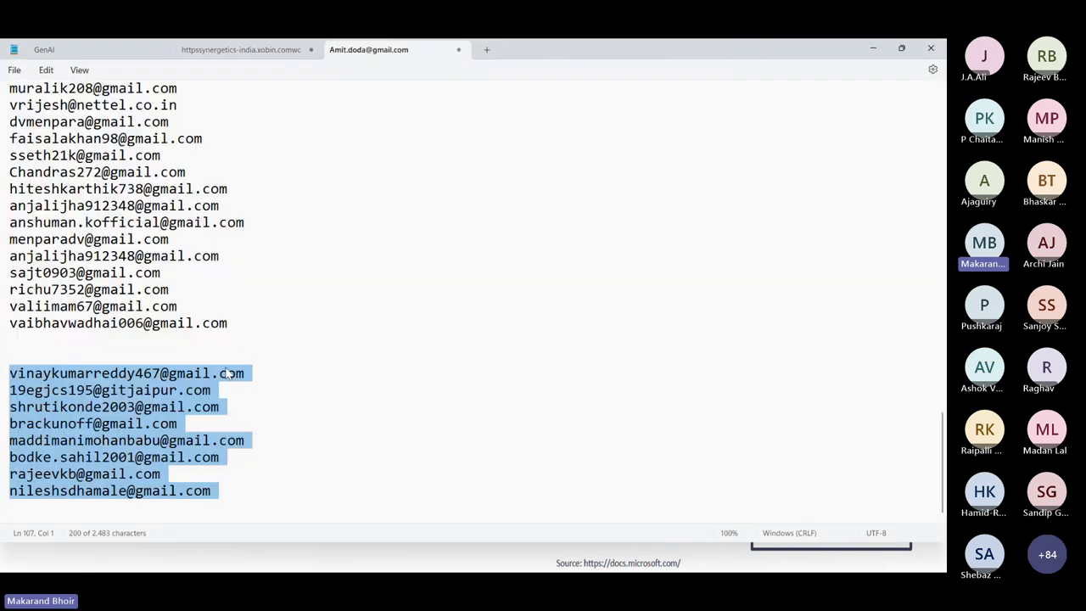
pyautogui.hotkey('alt', 'Tab')
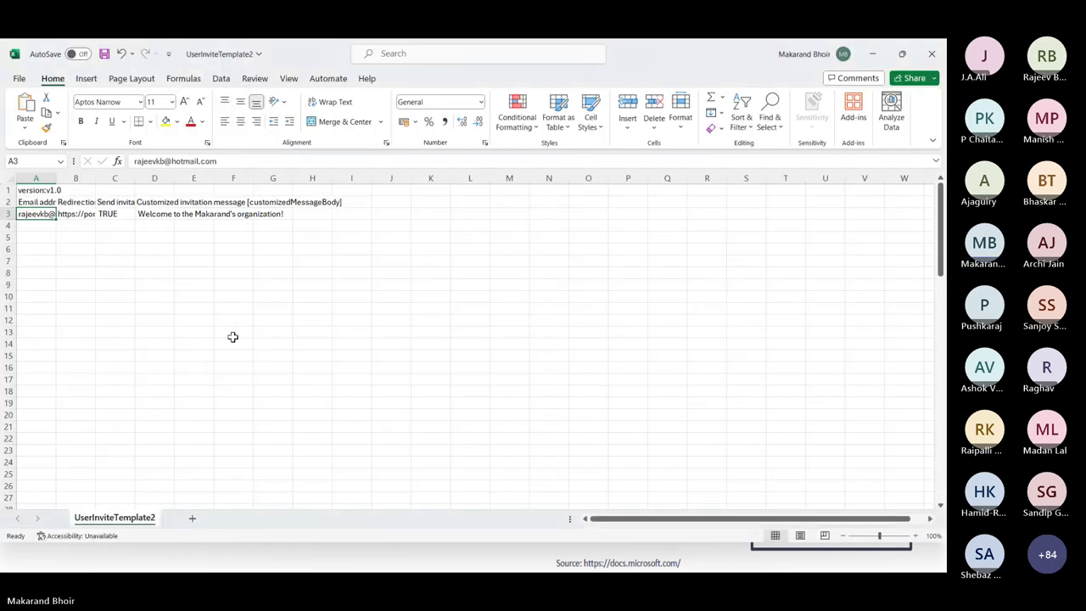
pyautogui.hotkey('ctrl', 'v')
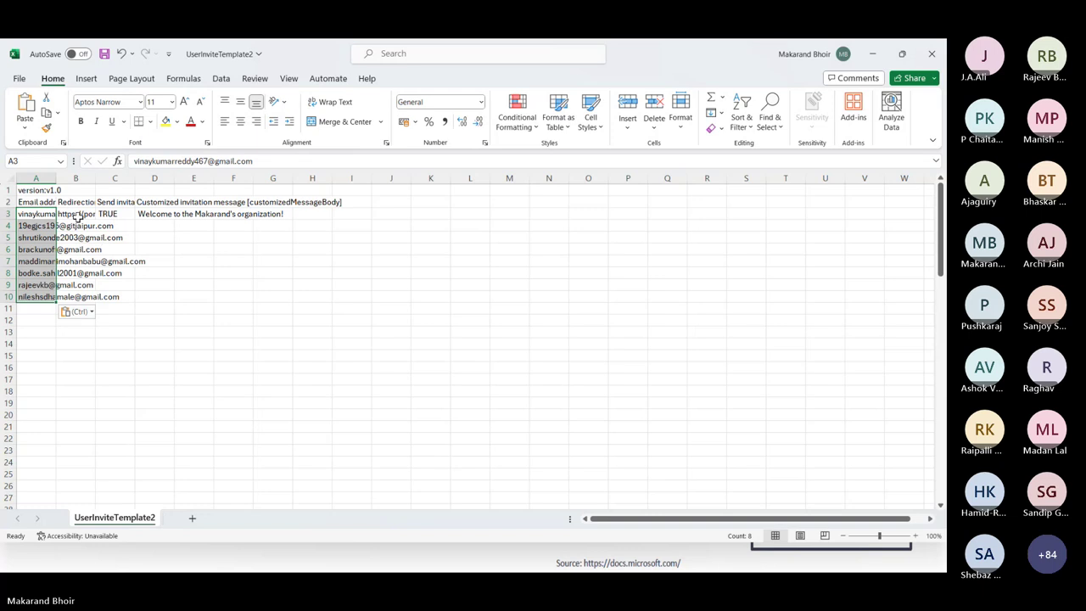
# Copy the redirection URL, send-invitation value and welcome message from B3:D3 into all address rows down to row 10.
pyautogui.click(78, 217)
pyautogui.hotkey('shift', 'Right')
pyautogui.hotkey('shift', 'Right')
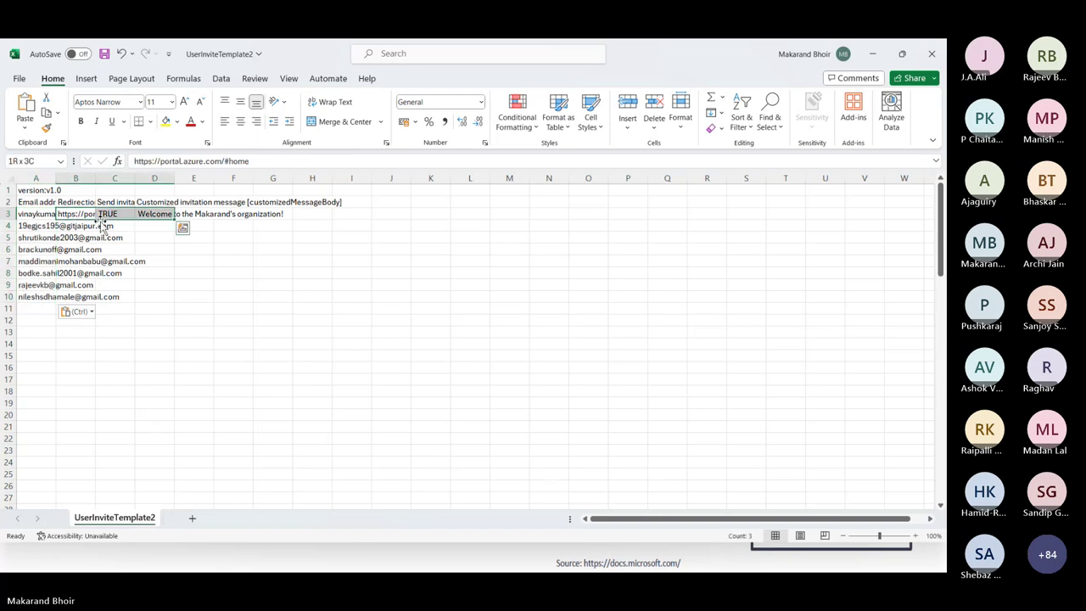
pyautogui.hotkey('ctrl', 'c')
pyautogui.hotkey('shift', 'Down')
pyautogui.hotkey('shift', 'Down')
pyautogui.hotkey('shift', 'Down')
pyautogui.hotkey('shift', 'Down')
pyautogui.hotkey('shift', 'Down')
pyautogui.hotkey('shift', 'Down')
pyautogui.hotkey('shift', 'Down')
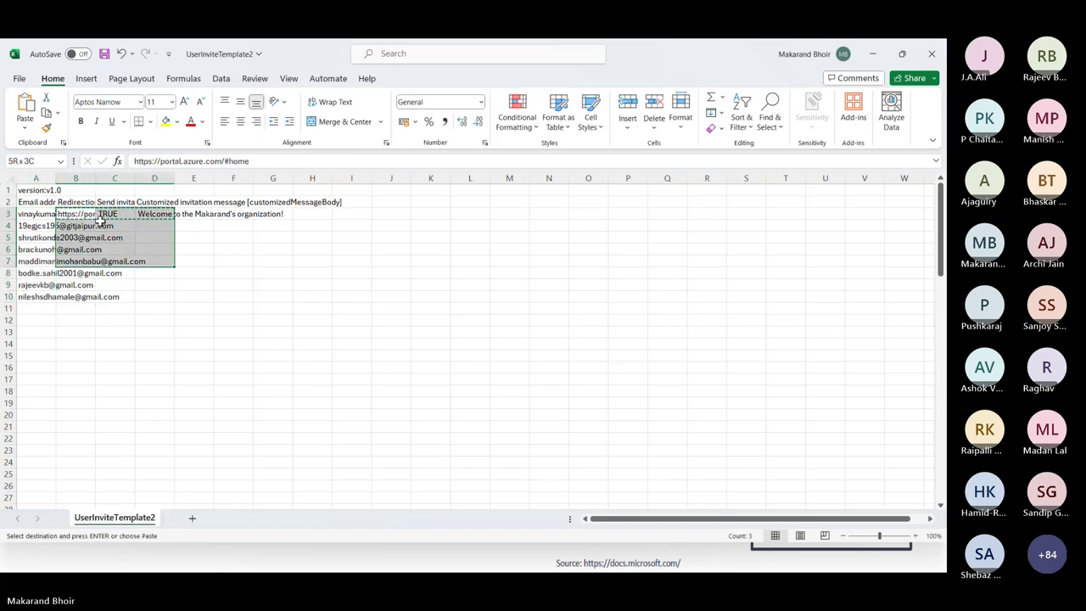
pyautogui.press('Return')
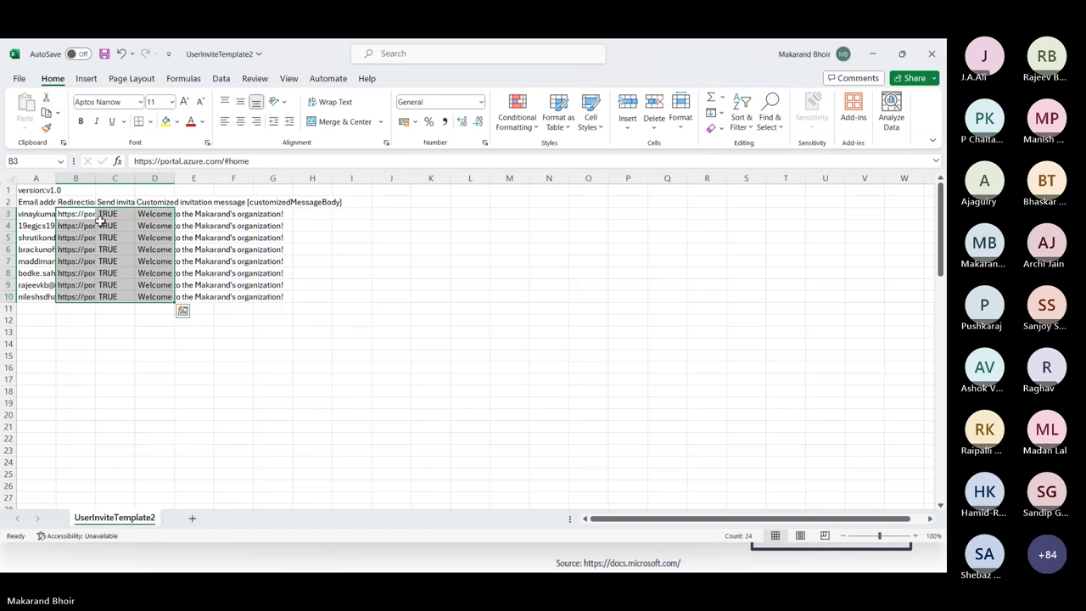
# Save the completed UserInviteTemplate2 file and close it.
pyautogui.click(93, 346)
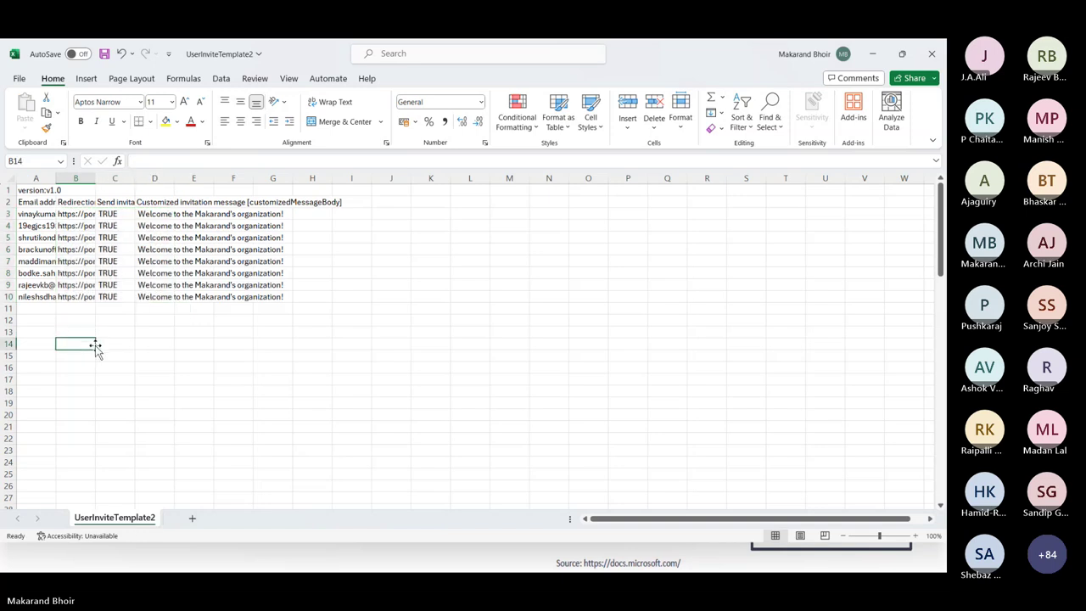
pyautogui.hotkey('ctrl', 's')
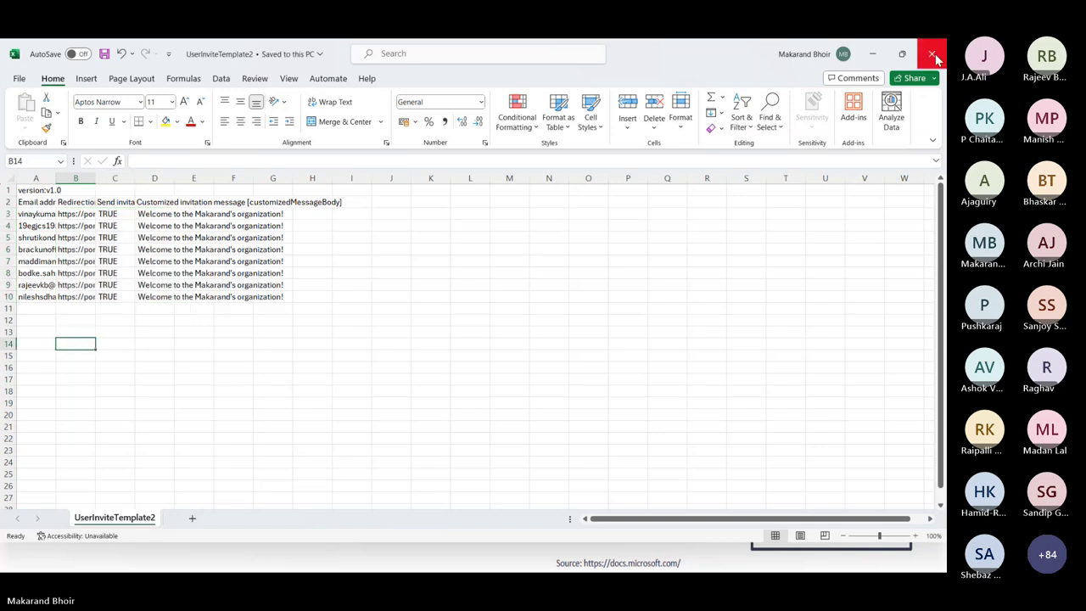
pyautogui.click(932, 53)
pyautogui.hotkey('alt', 'Tab')
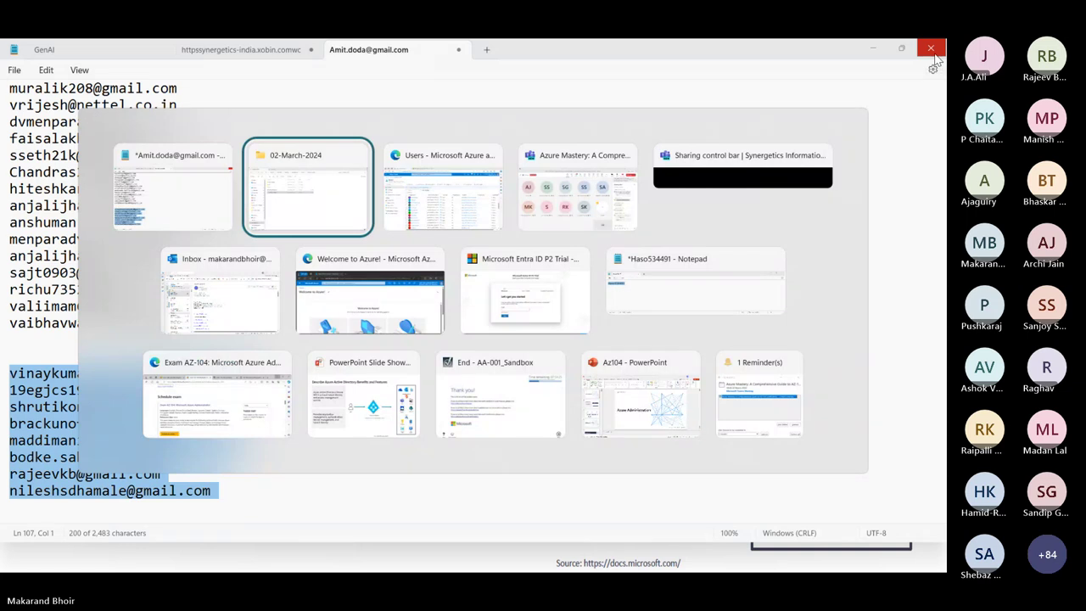
# Switch to the Azure portal's Users page and submit a bulk invite with the file UserInviteTemplate2.csv.
pyautogui.click(492, 203)
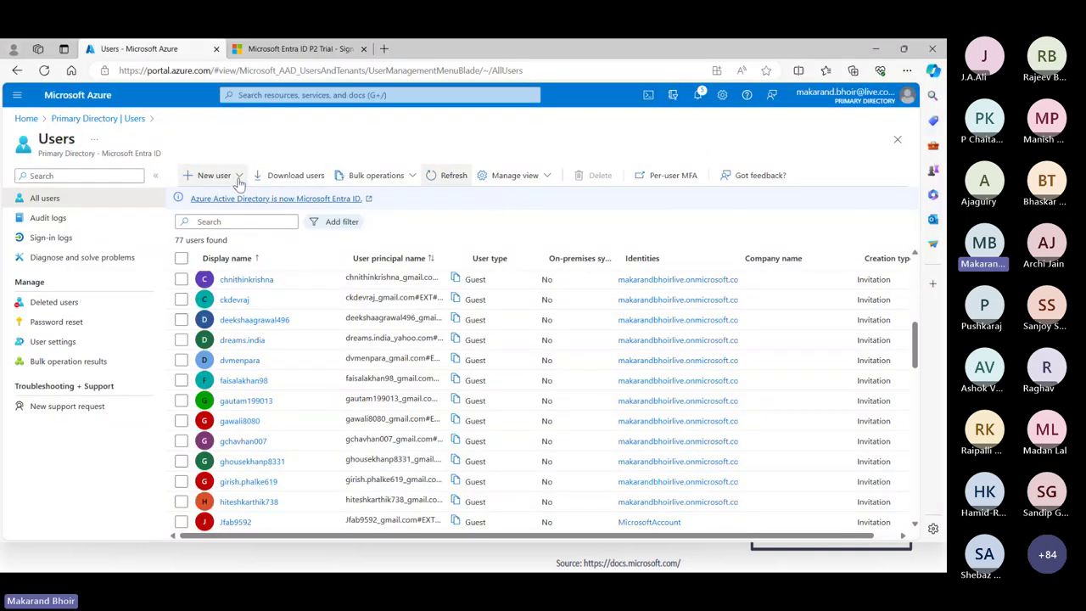
pyautogui.click(376, 176)
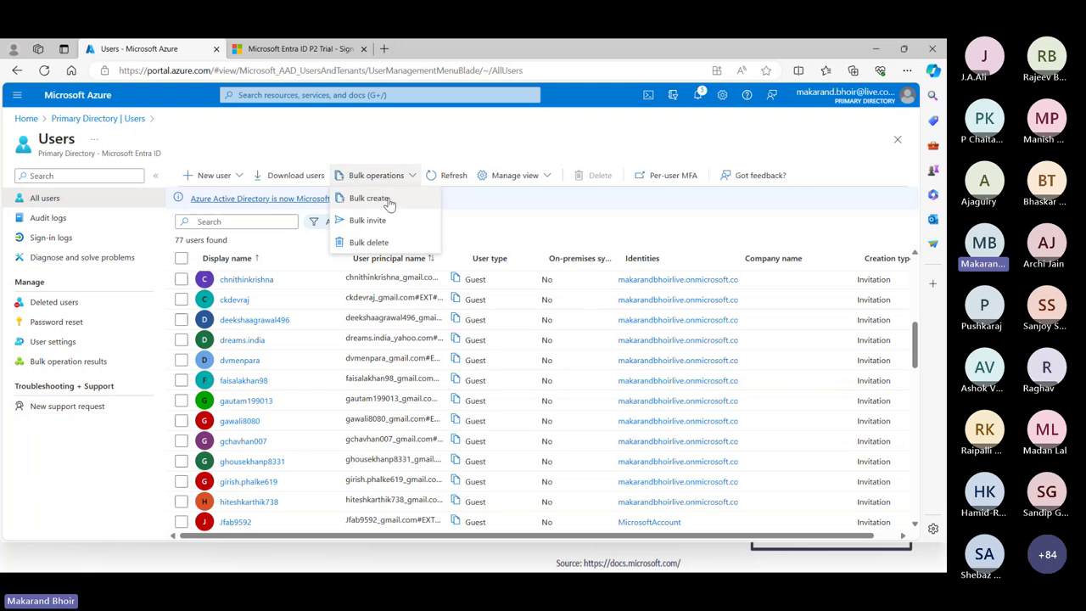
pyautogui.click(374, 220)
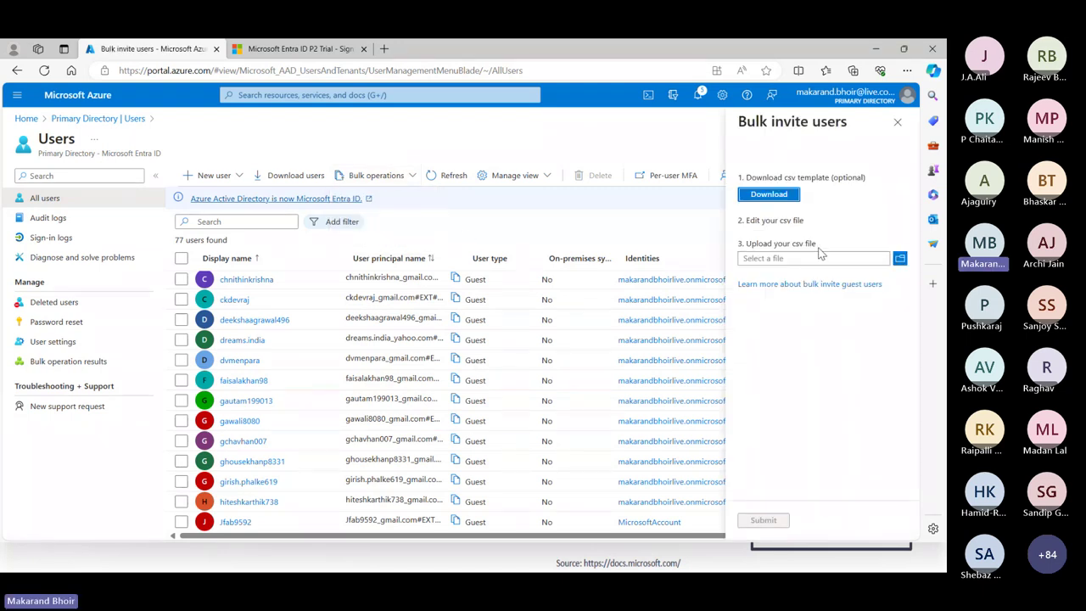
pyautogui.click(899, 258)
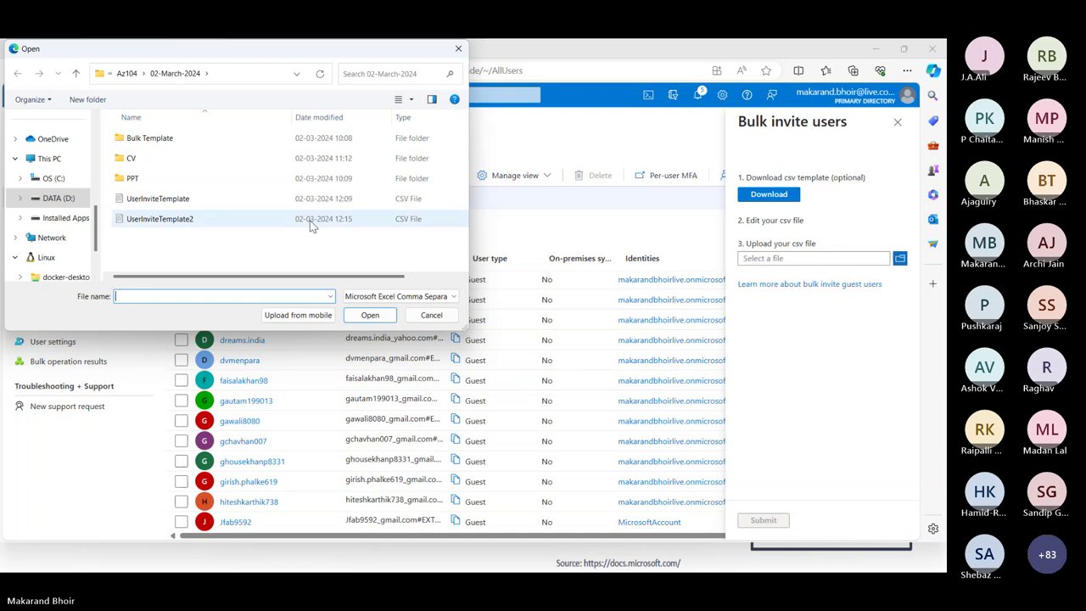
pyautogui.click(195, 219)
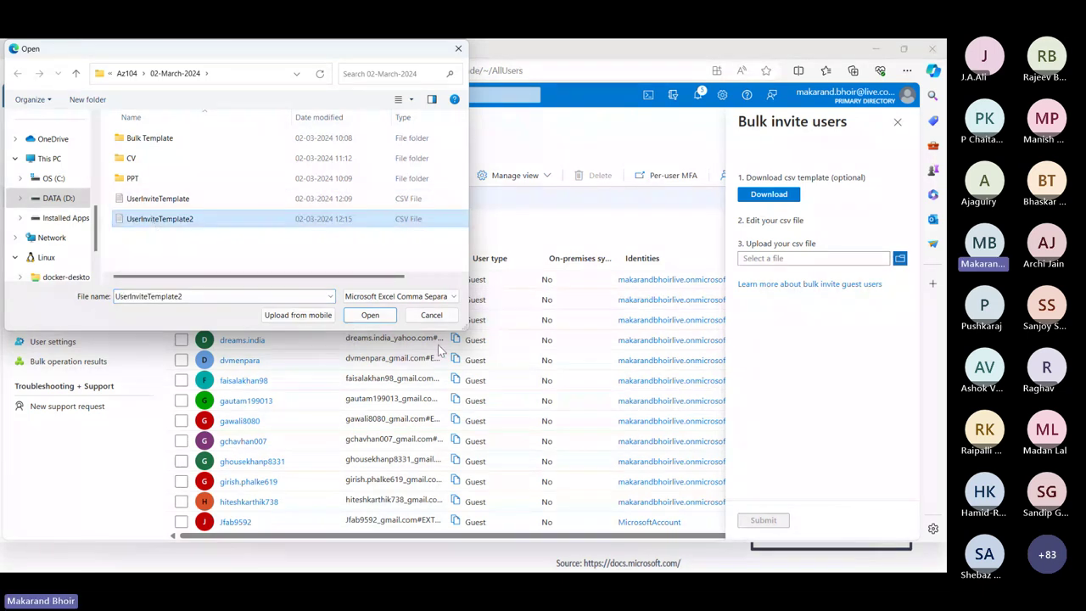
pyautogui.click(374, 315)
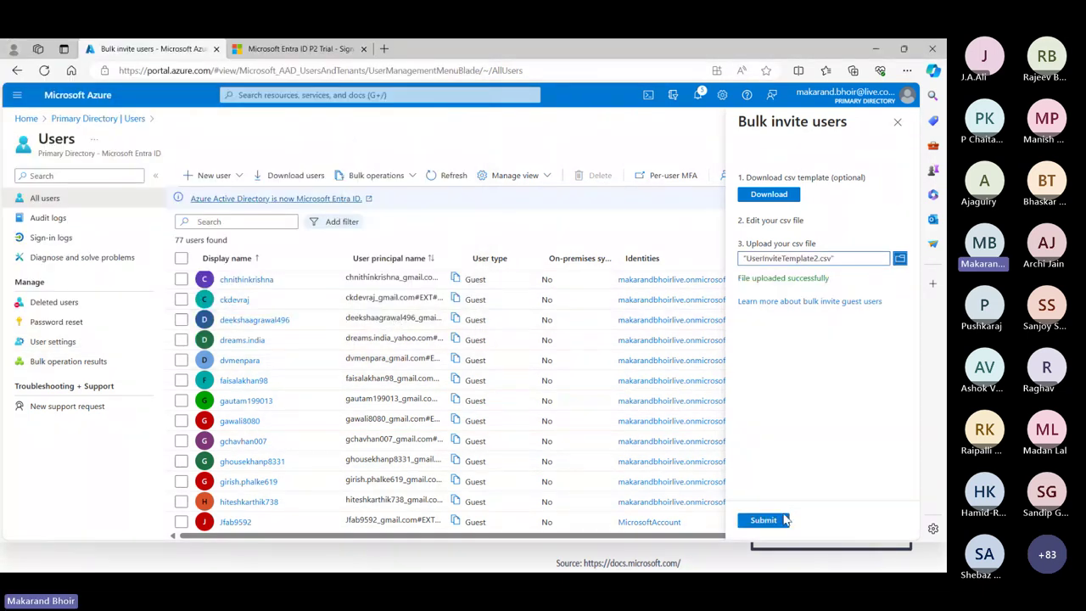
pyautogui.click(763, 520)
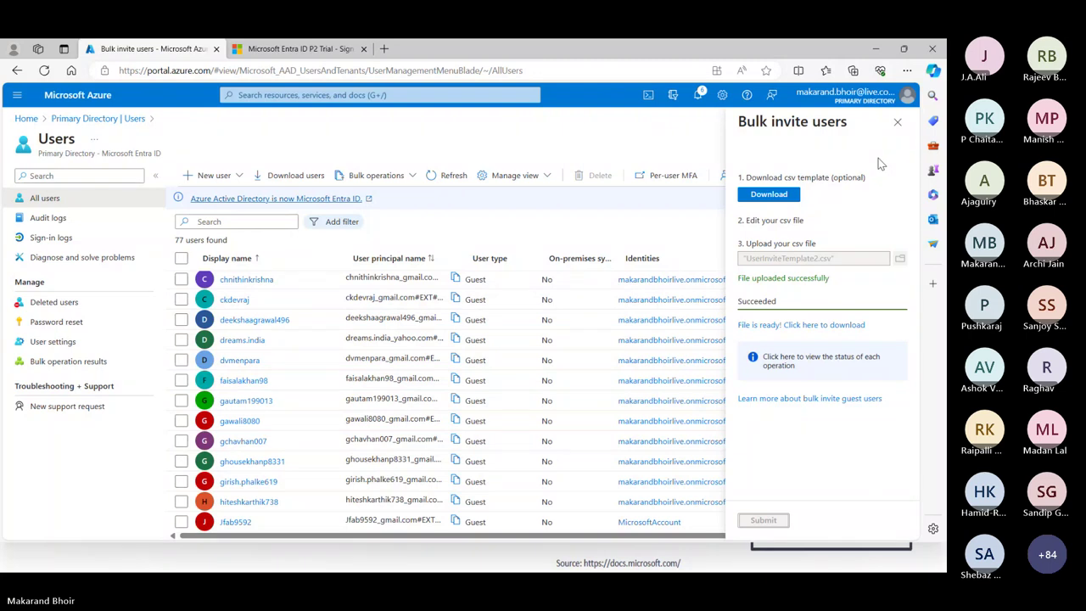
# Close the bulk invite pane and reload the page to refresh the users list.
pyautogui.click(898, 123)
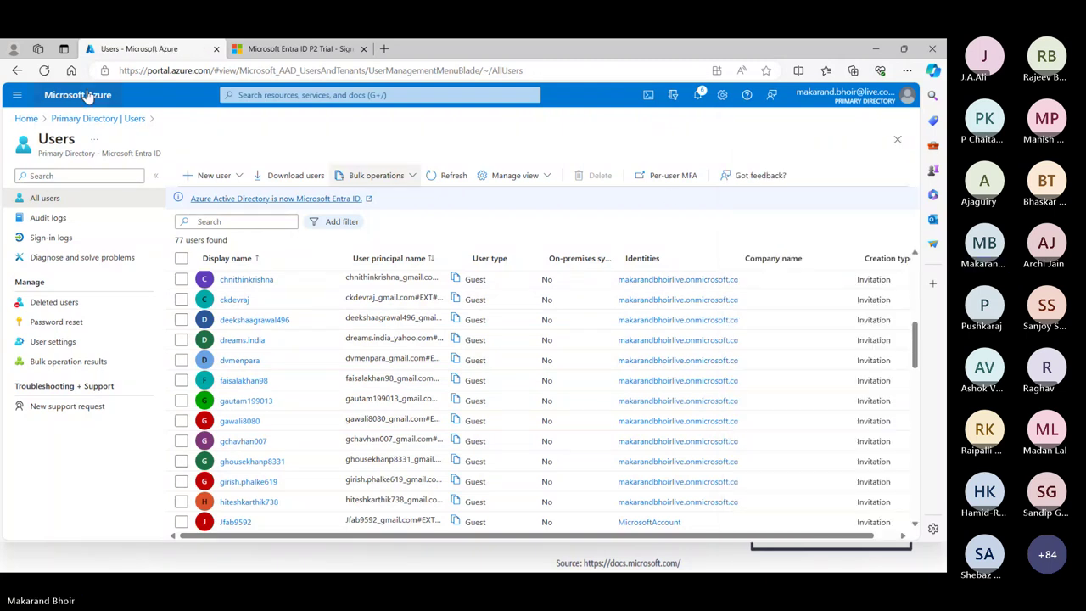
pyautogui.click(44, 71)
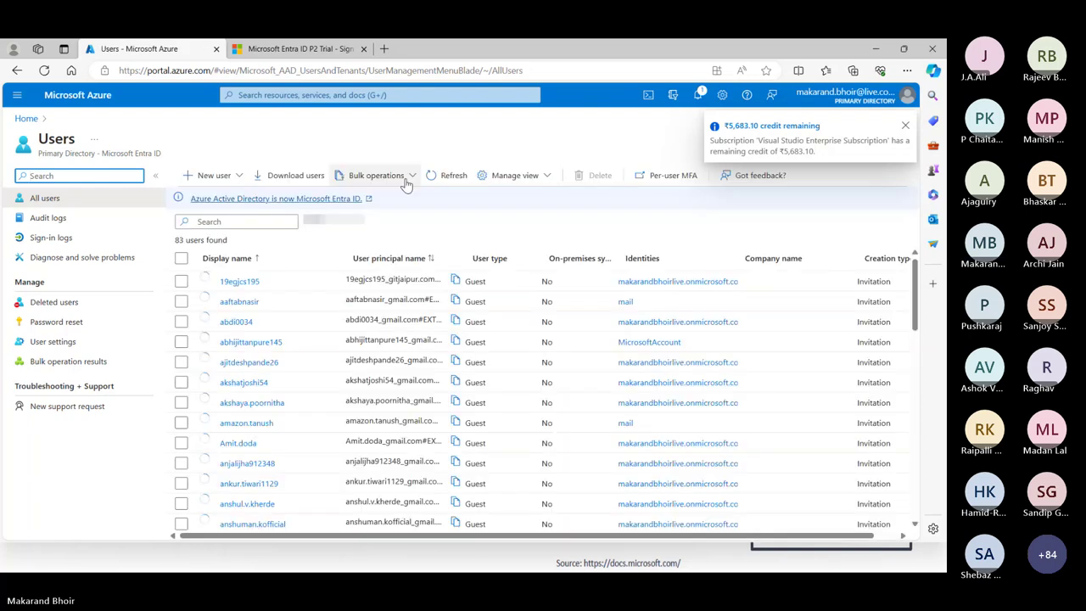
pyautogui.click(405, 180)
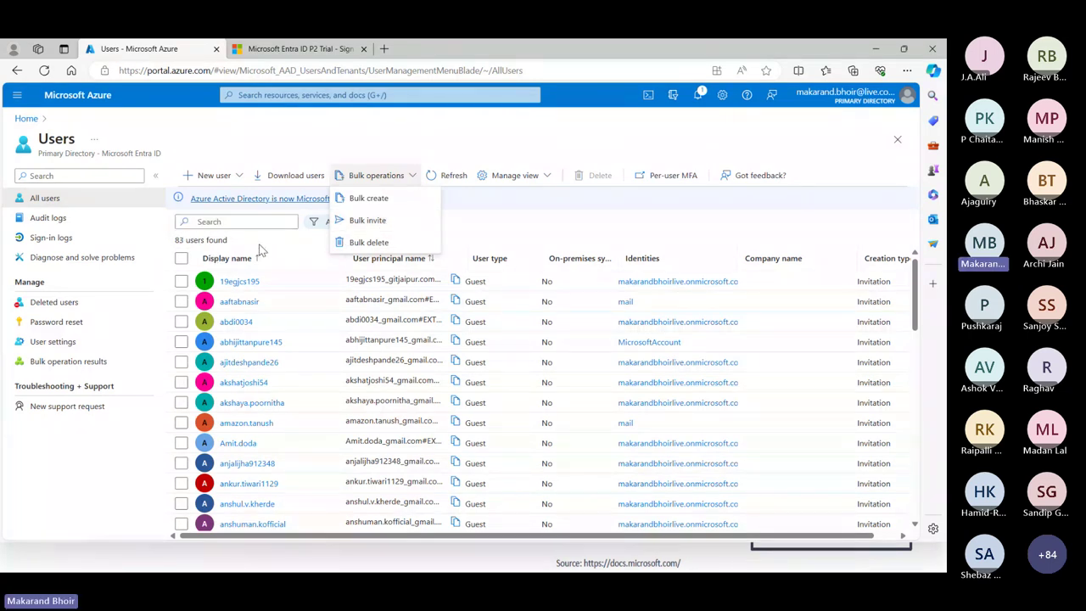
# Switch to the Teams meeting and check the participants list and the chat replies about logging in, then minimize the meeting window.
pyautogui.hotkey('alt', 'Tab')
pyautogui.hotkey('alt', 'Tab')
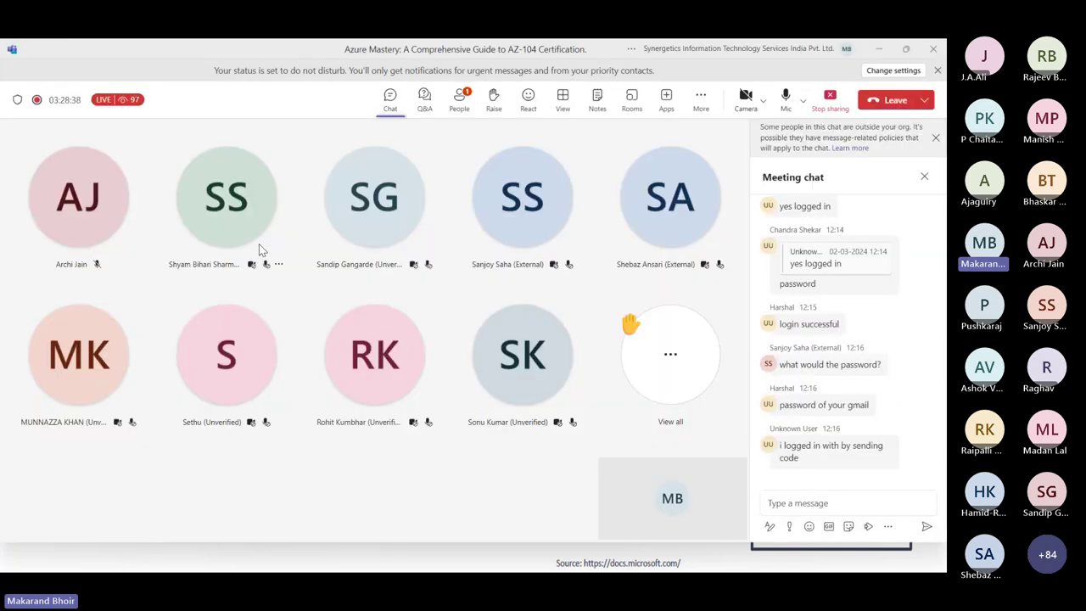
pyautogui.click(462, 100)
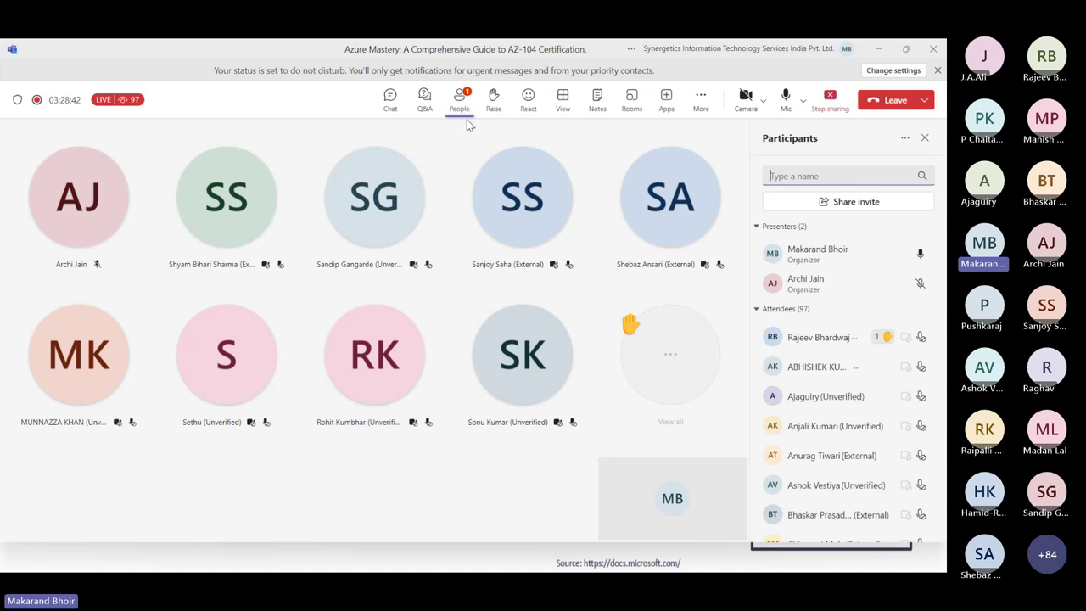
pyautogui.click(390, 100)
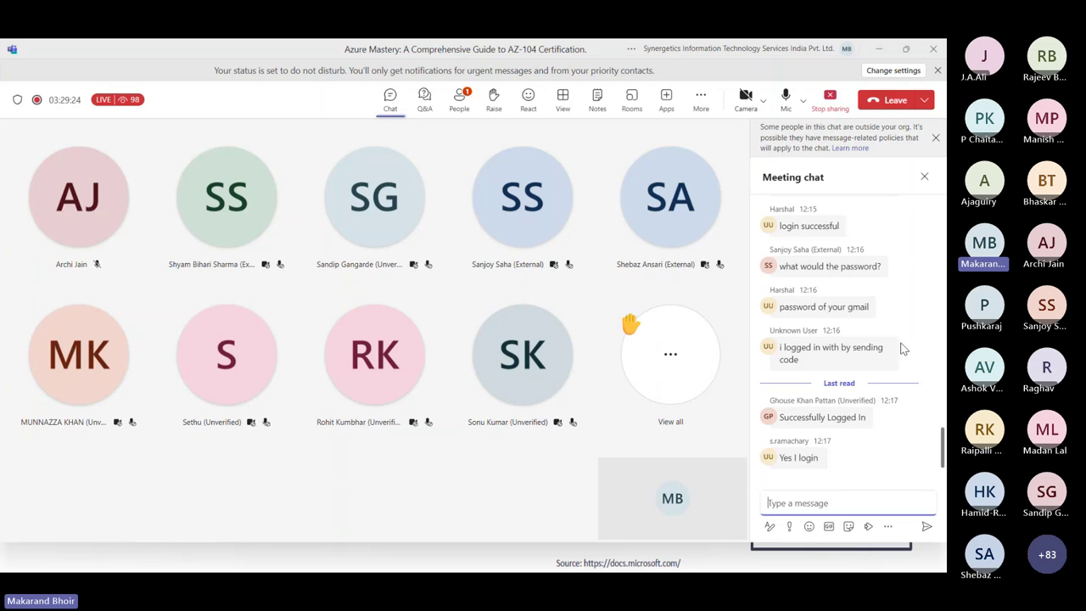
pyautogui.moveTo(893, 349)
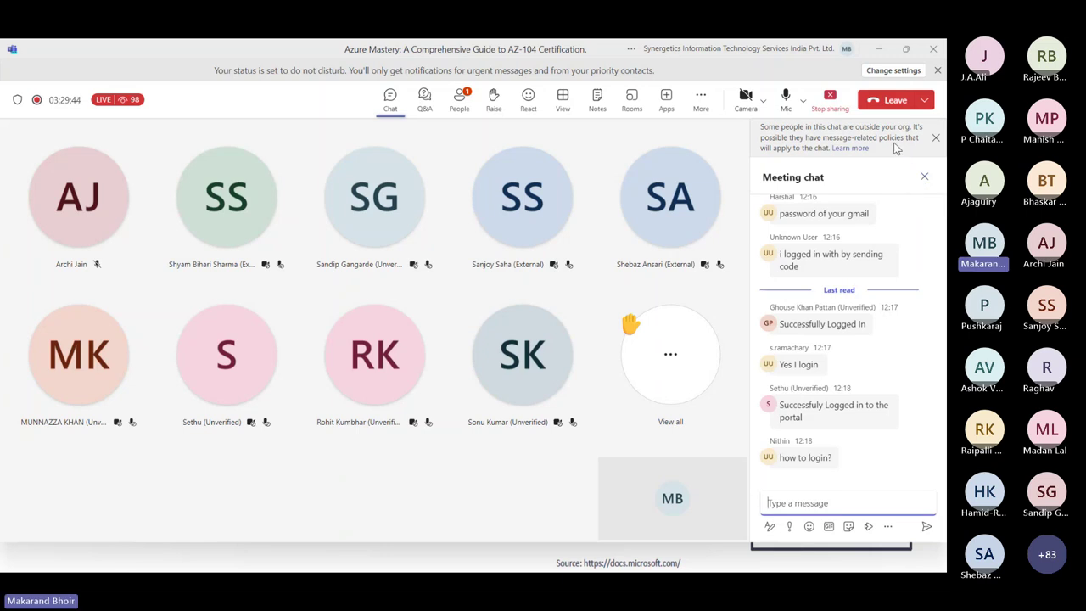
pyautogui.click(879, 50)
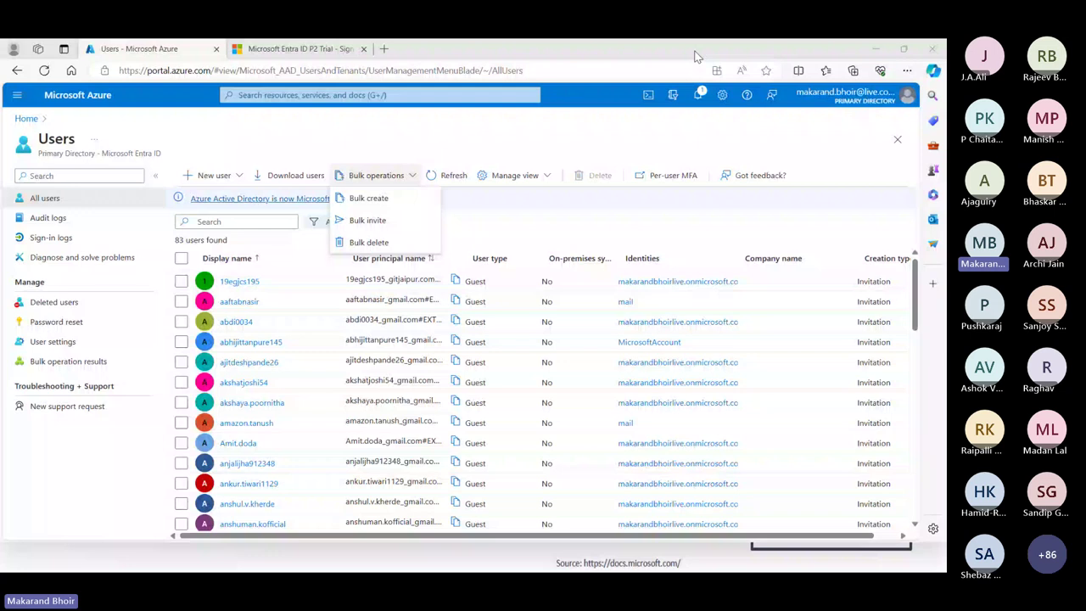
# Close the old InPrivate Azure window and open portal.azure.com in a new InPrivate browser window.
pyautogui.hotkey('alt', 'Tab')
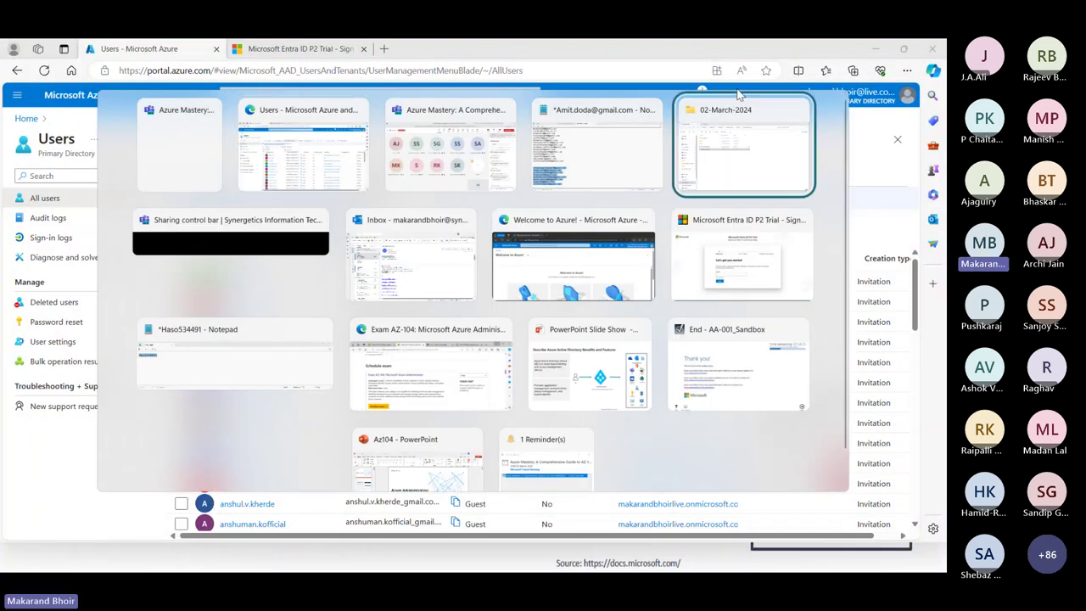
pyautogui.press('Tab')
pyautogui.press('Tab')
pyautogui.press('Tab')
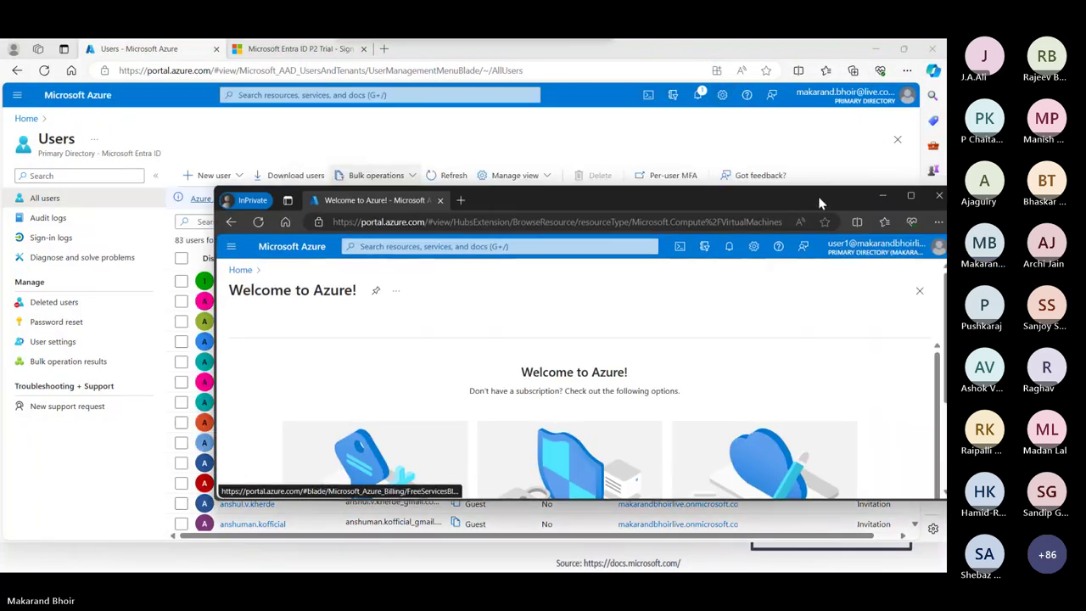
pyautogui.click(939, 196)
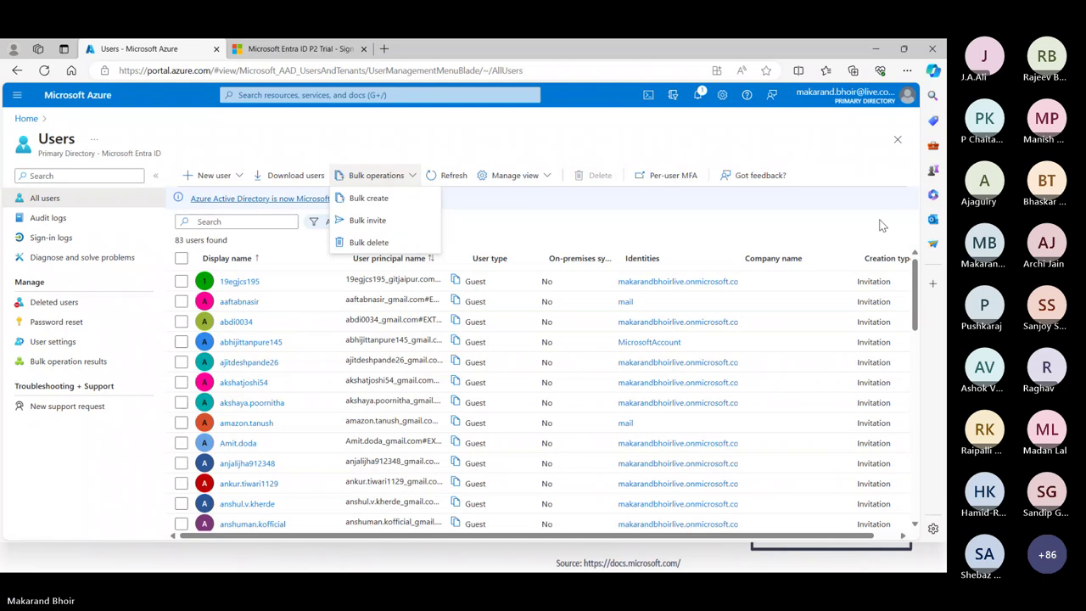
pyautogui.hotkey('ctrl', 'shift', 'n')
pyautogui.write('p')
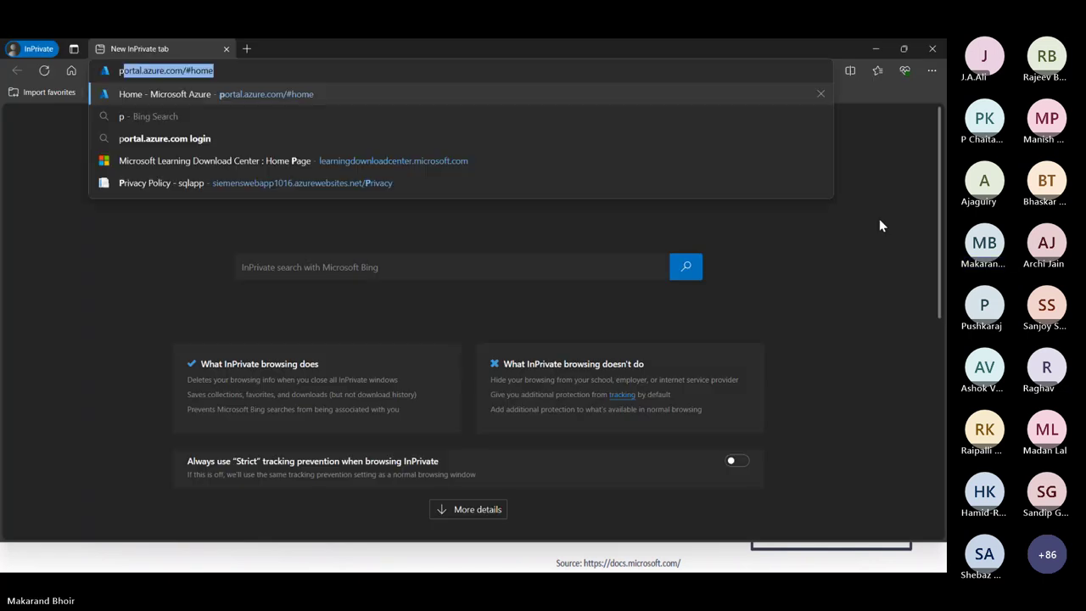
pyautogui.write('o')
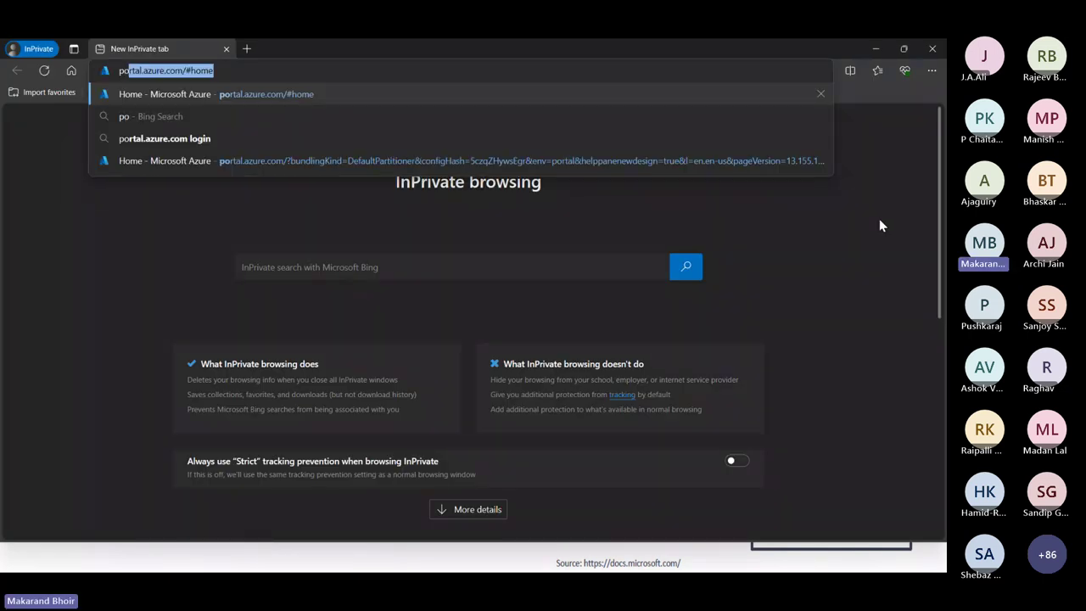
pyautogui.press('Return')
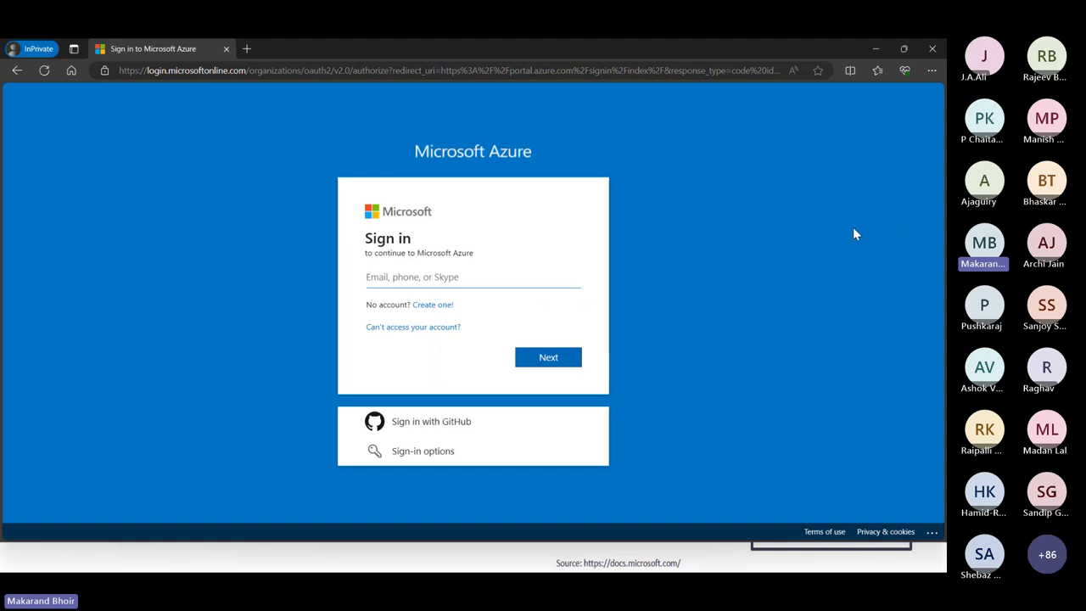
# Return to the directory's Users page, search for "user" and copy User1's user principal name.
pyautogui.hotkey('alt', 'Tab')
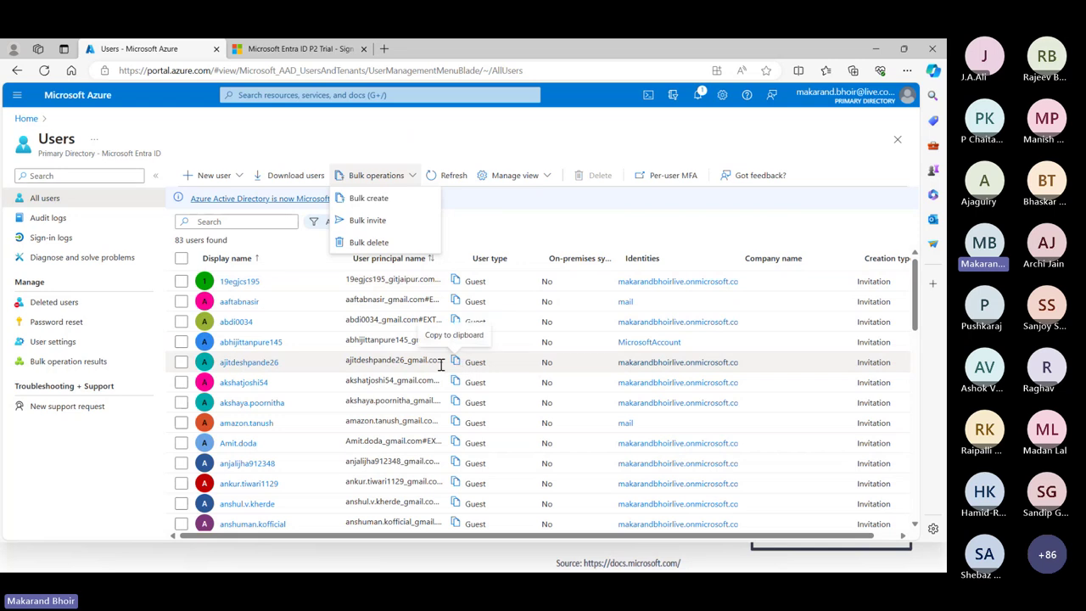
pyautogui.click(230, 219)
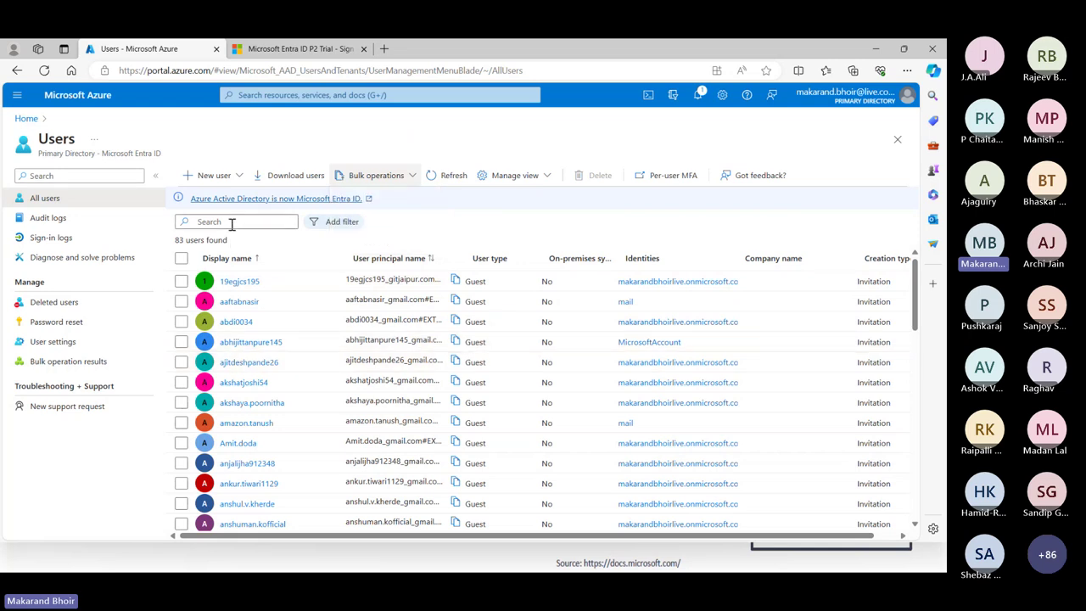
pyautogui.click(230, 221)
pyautogui.write('user')
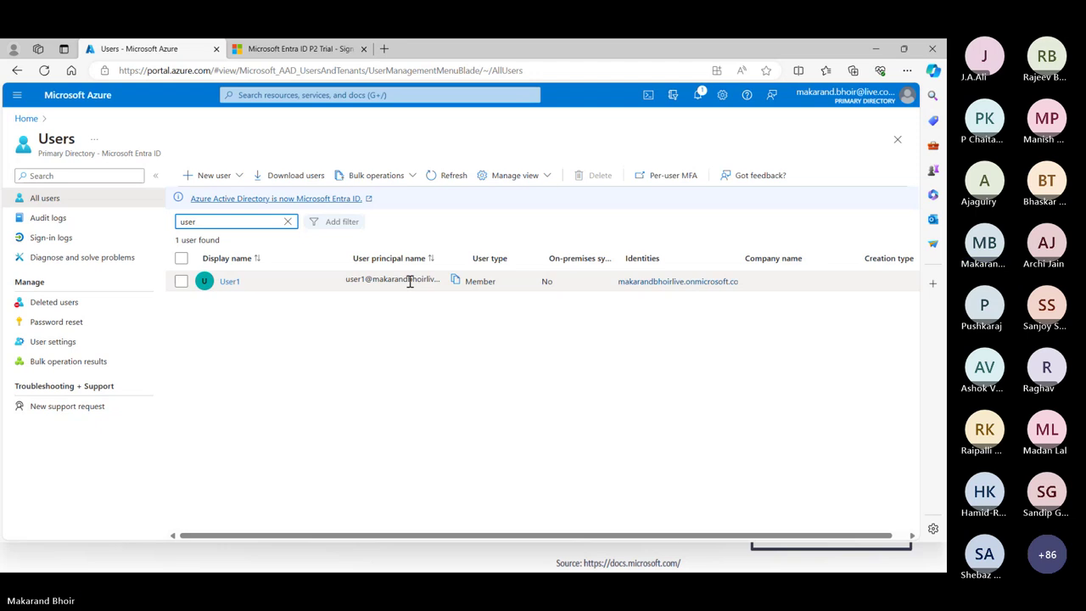
pyautogui.click(455, 283)
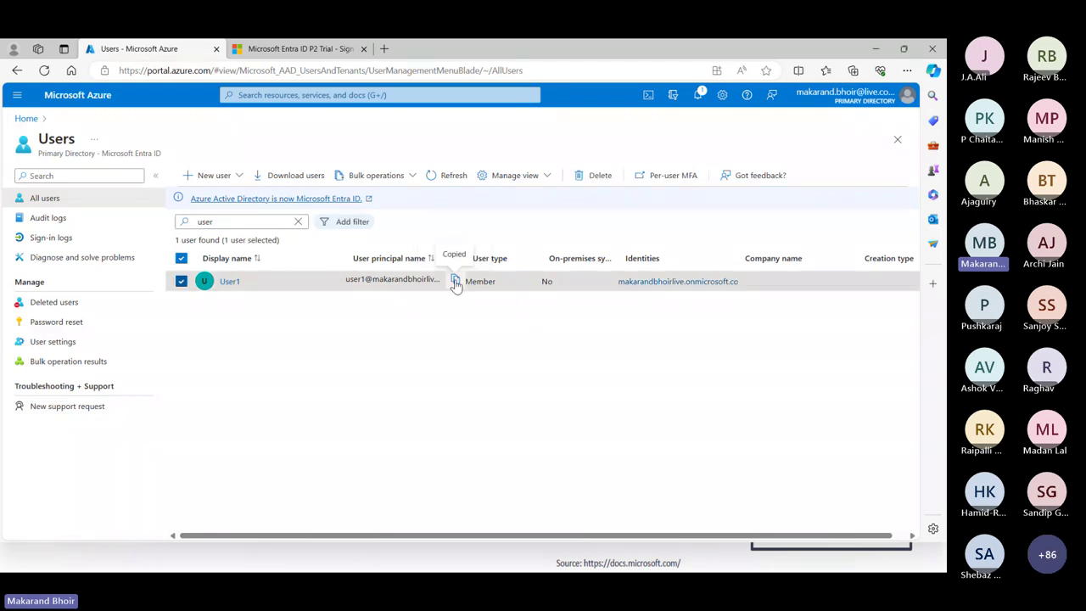
# Sign in to Azure in the InPrivate window with the copied User1 account name and the account password, declining to stay signed in.
pyautogui.hotkey('alt', 'Tab')
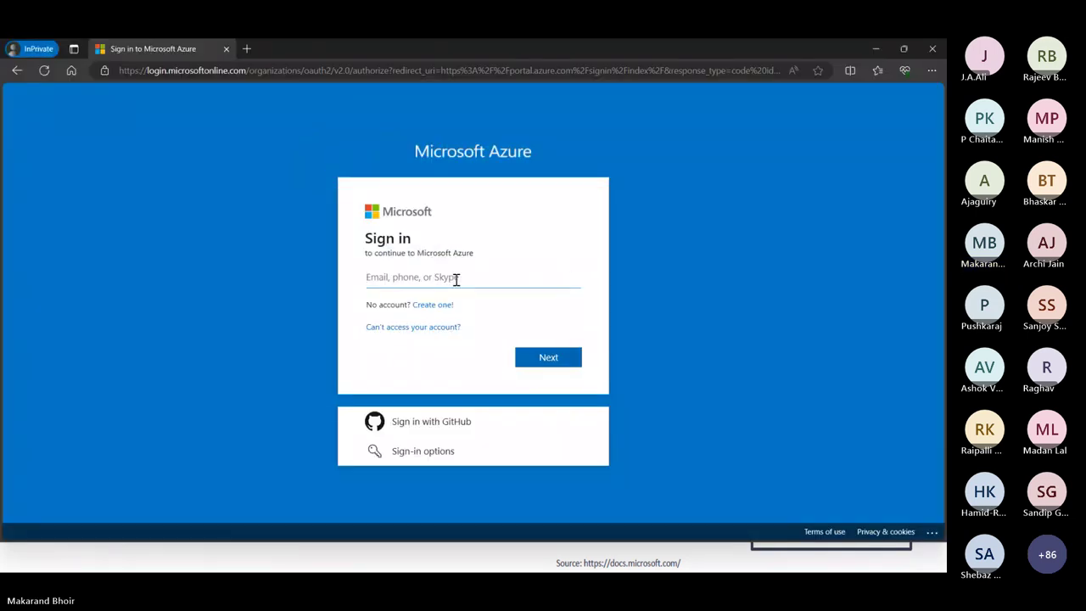
pyautogui.hotkey('ctrl', 'v')
pyautogui.click(455, 280)
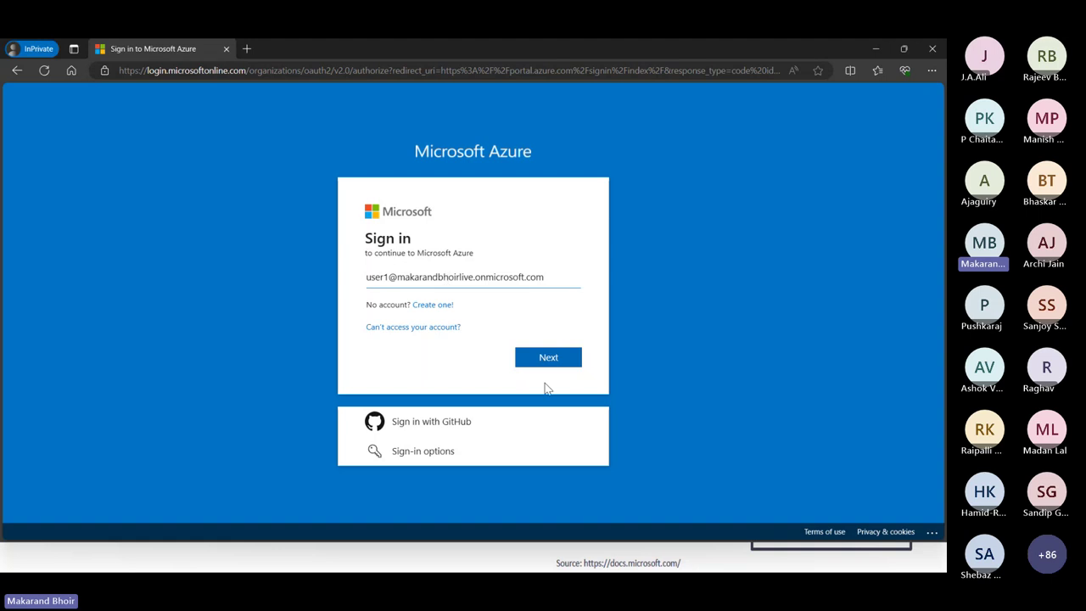
pyautogui.click(558, 359)
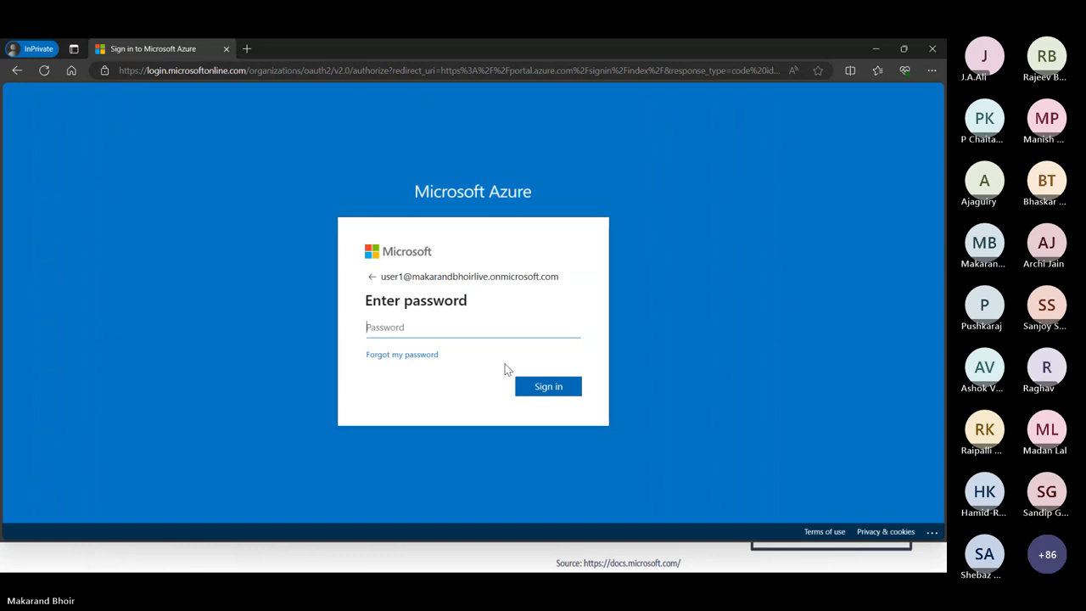
pyautogui.write('•••••••')
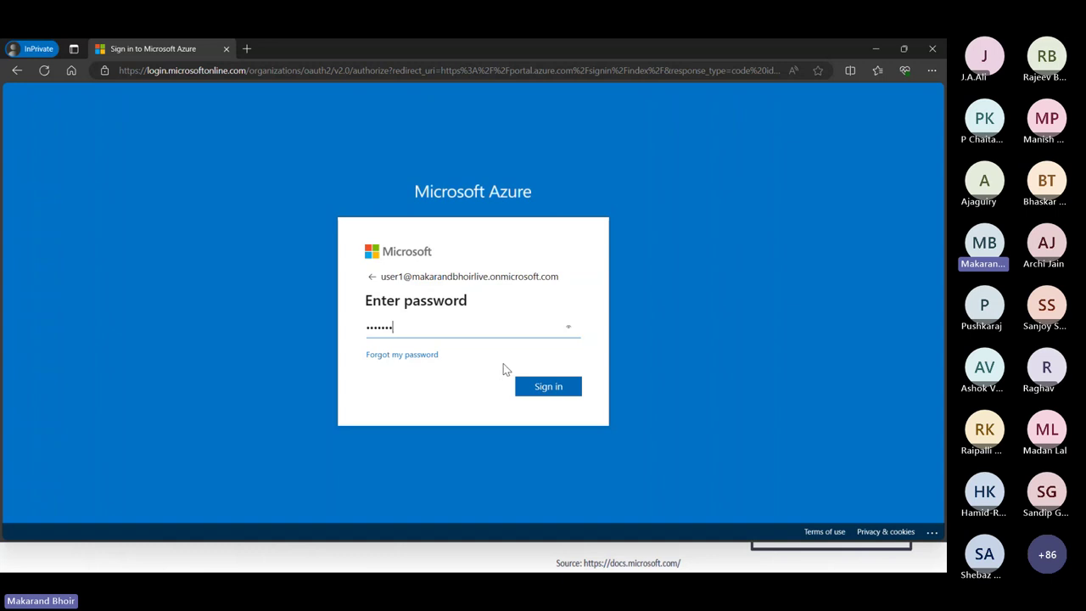
pyautogui.write('••••••')
pyautogui.click(564, 386)
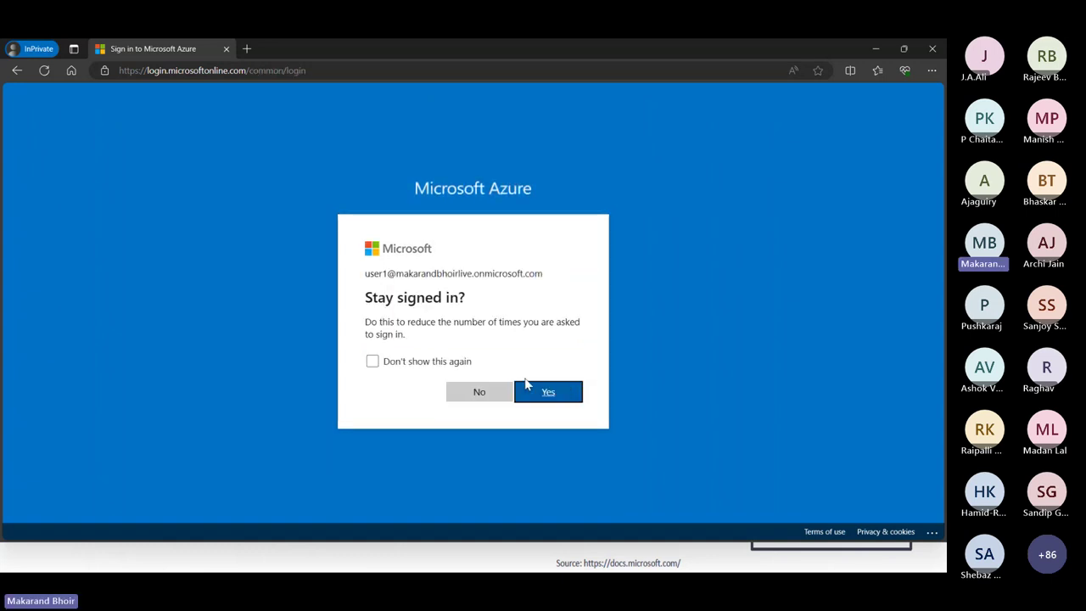
pyautogui.click(494, 393)
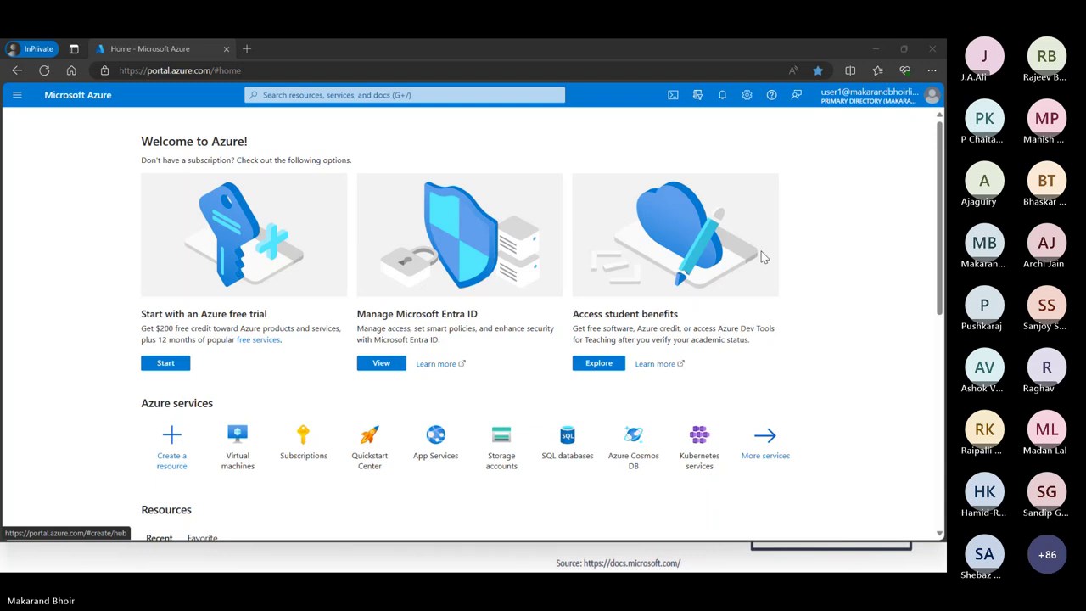
# Switch back to the directory's Users page and clear the "user" search from the users list.
pyautogui.hotkey('alt', 'Tab')
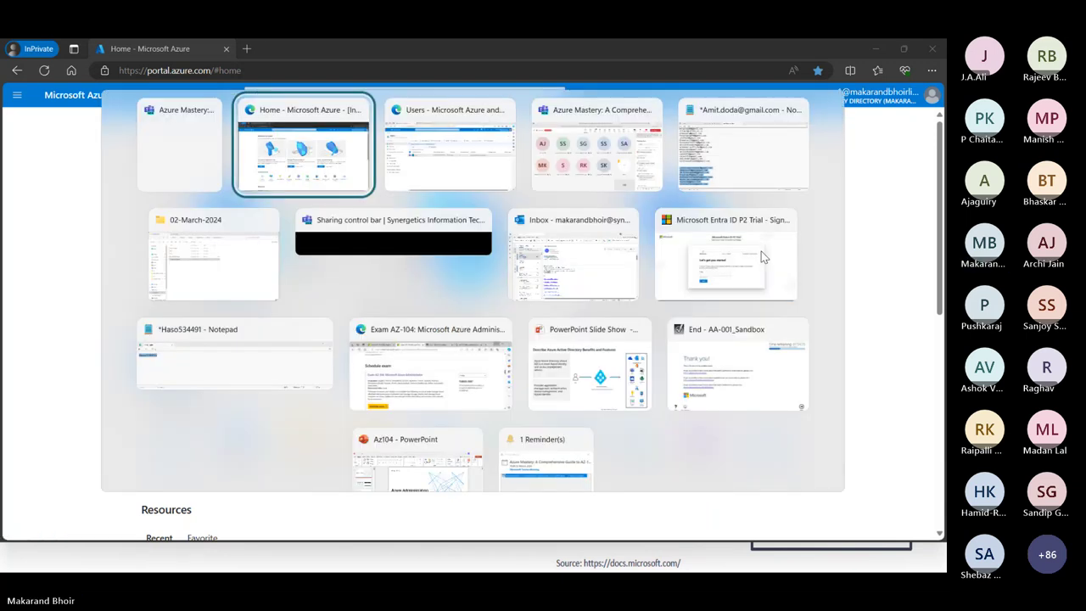
pyautogui.hotkey('alt', 'Tab')
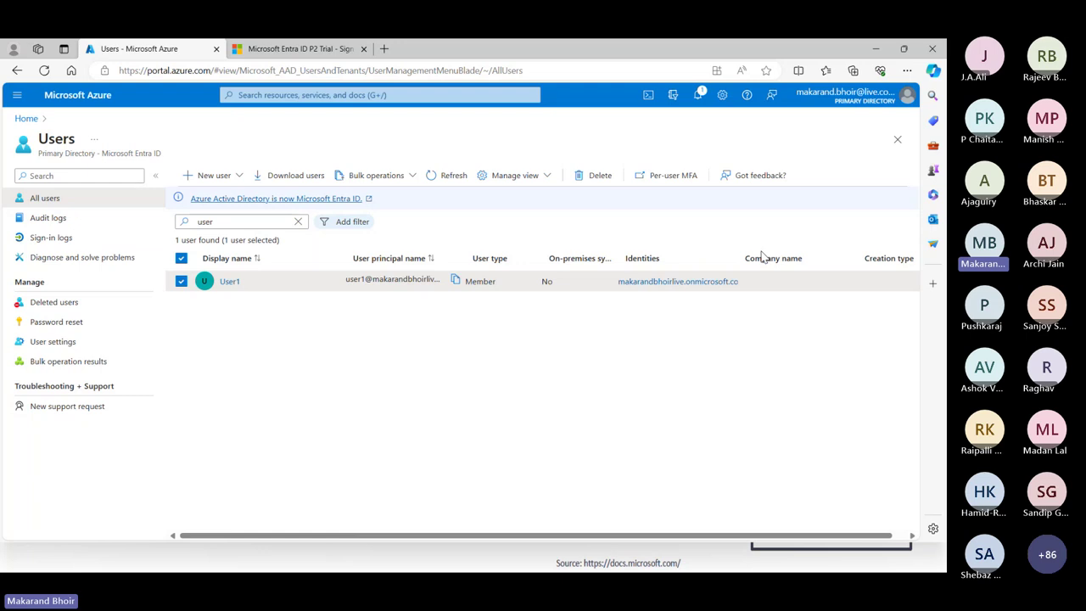
pyautogui.click(282, 227)
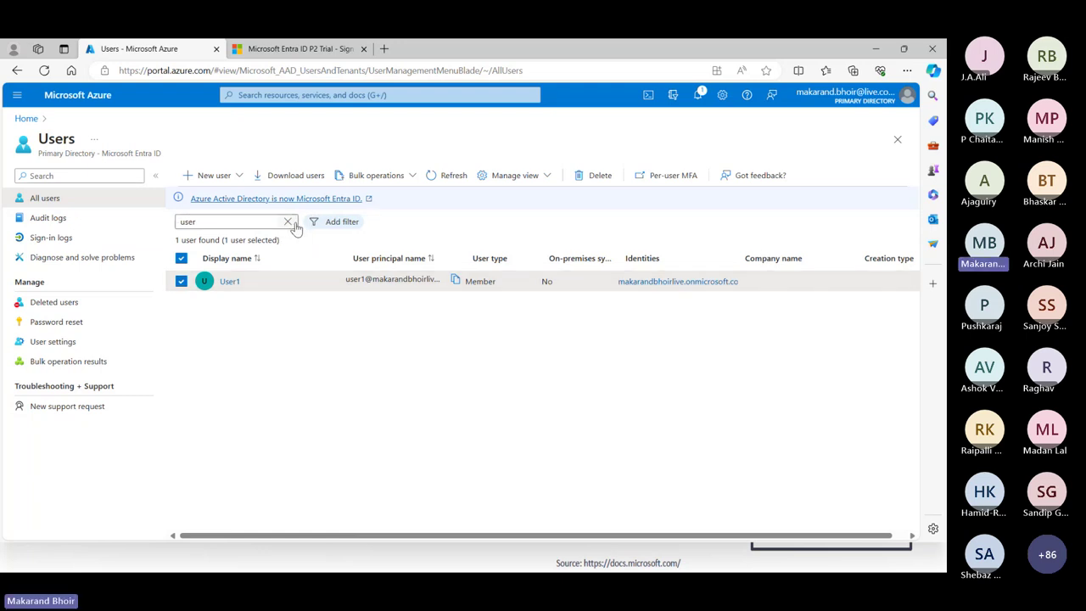
pyautogui.click(287, 222)
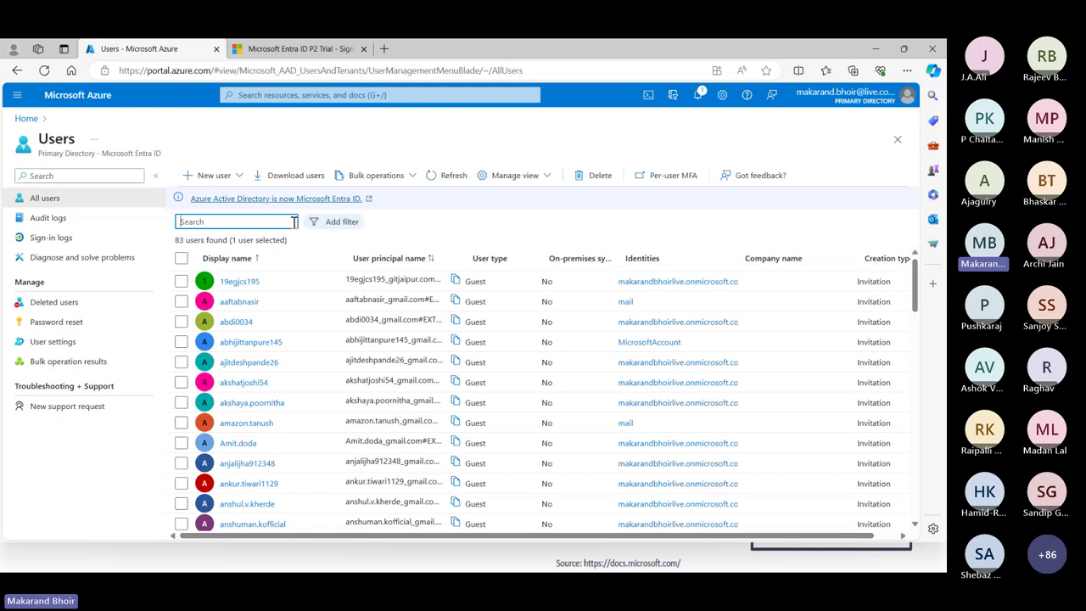
# Search the users list for "user", then switch to User1's InPrivate window and open Resource groups.
pyautogui.write('user')
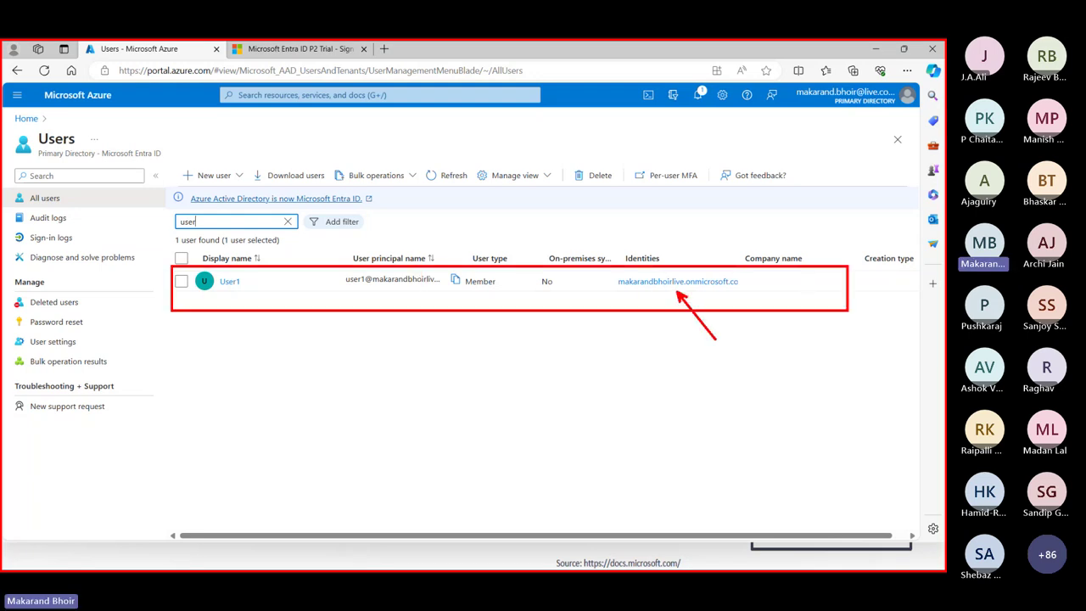
pyautogui.hotkey('alt', 'Tab')
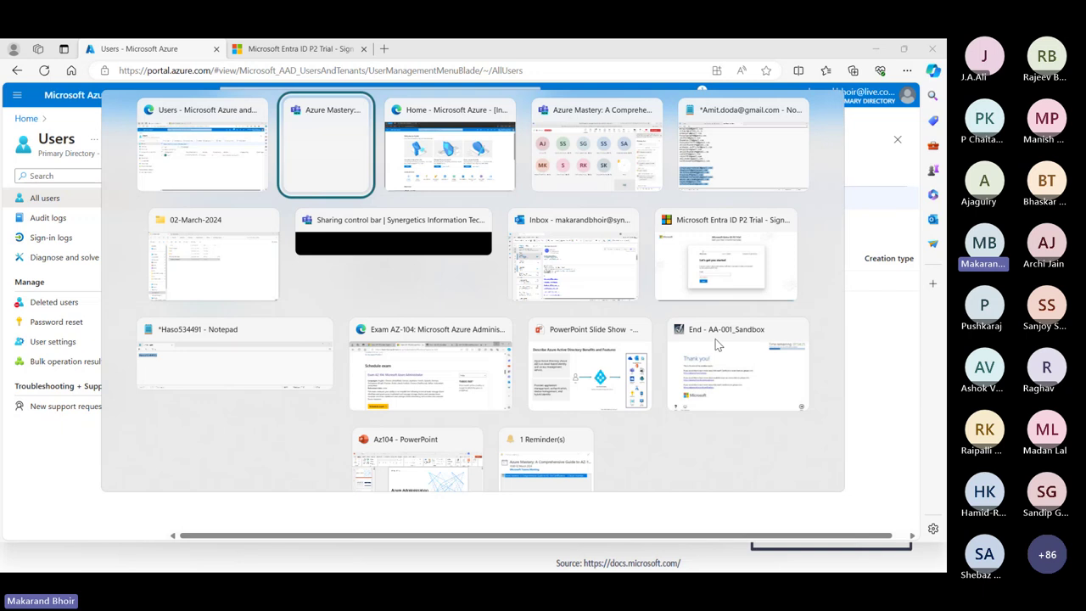
pyautogui.hotkey('alt', 'Tab')
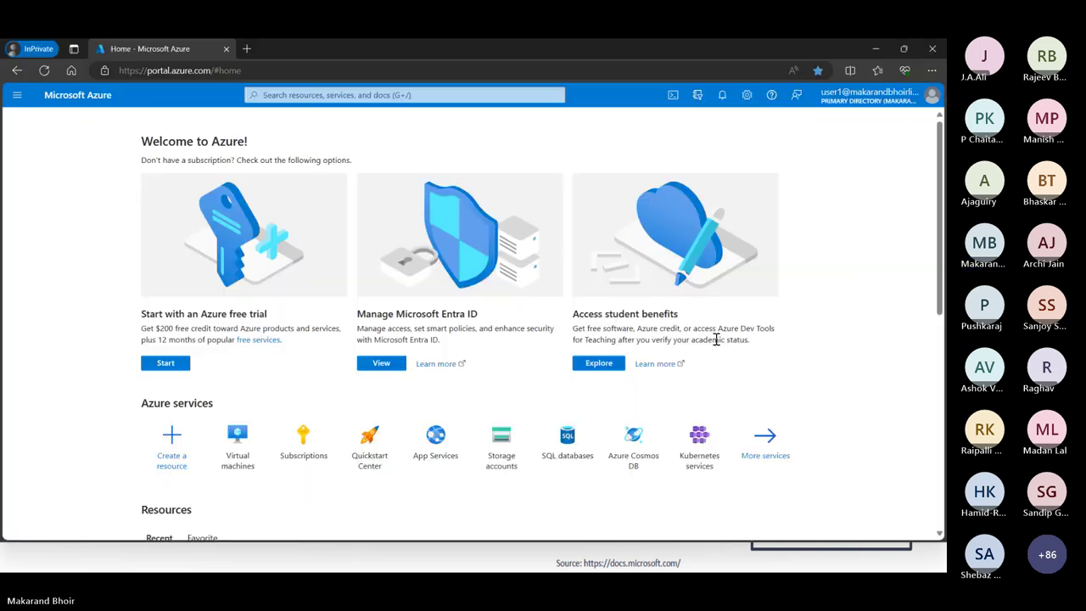
pyautogui.click(458, 94)
pyautogui.write('re')
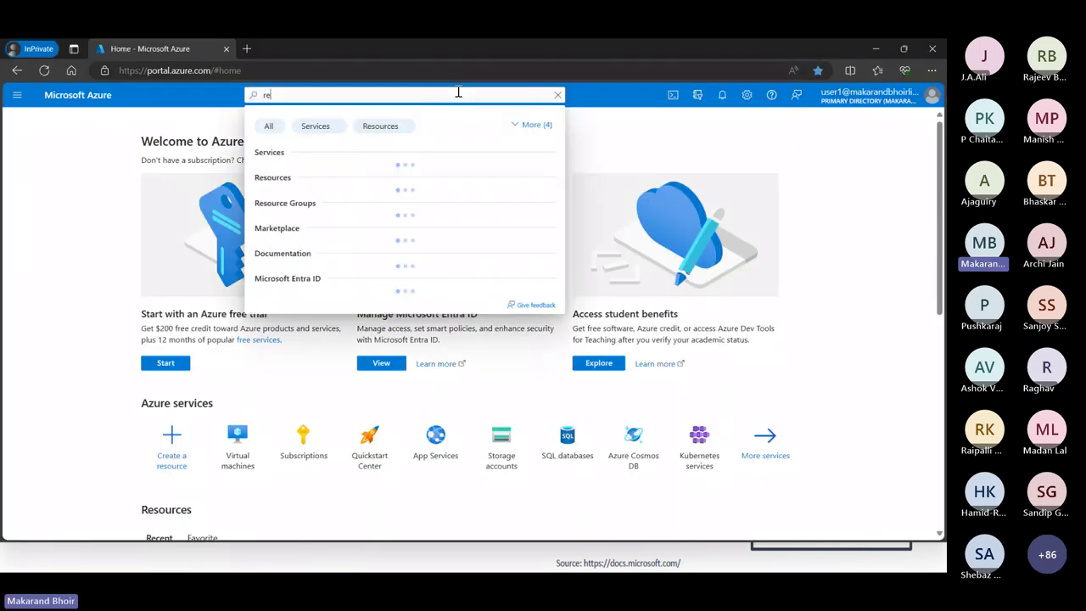
pyautogui.click(311, 243)
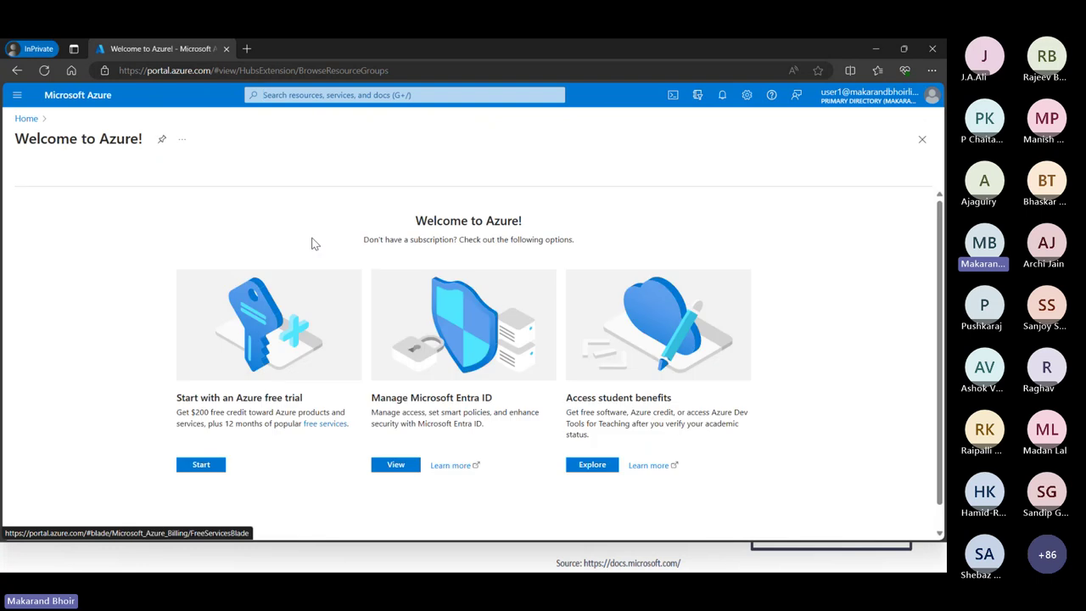
# Return to the administrator's Azure window, search for "sub" and open the Visual Studio Enterprise Subscription from Subscriptions.
pyautogui.hotkey('alt', 'Tab')
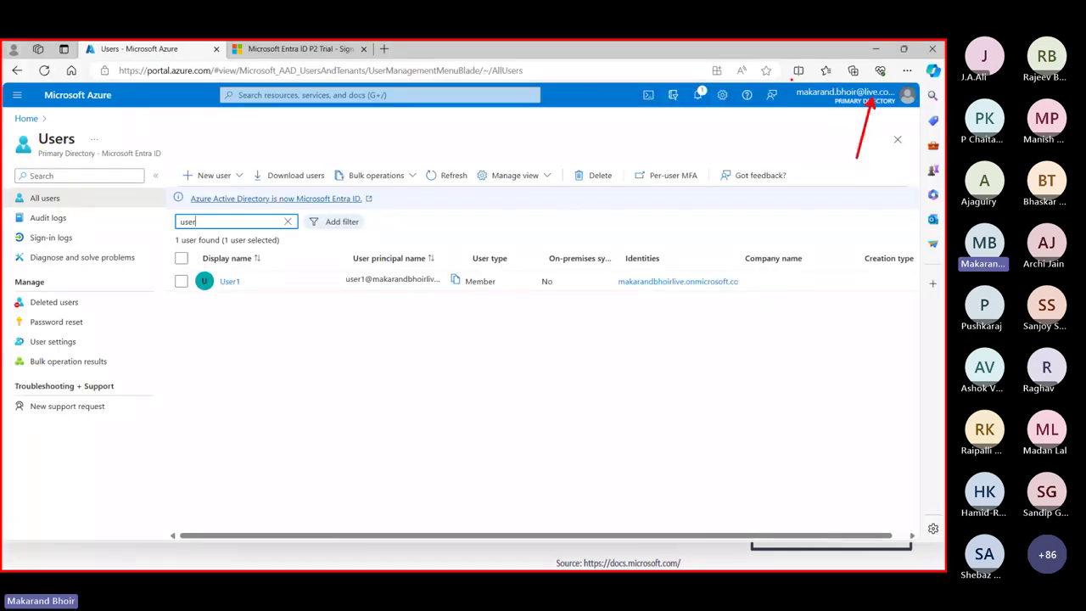
pyautogui.moveTo(791, 82); pyautogui.dragTo(924, 108)
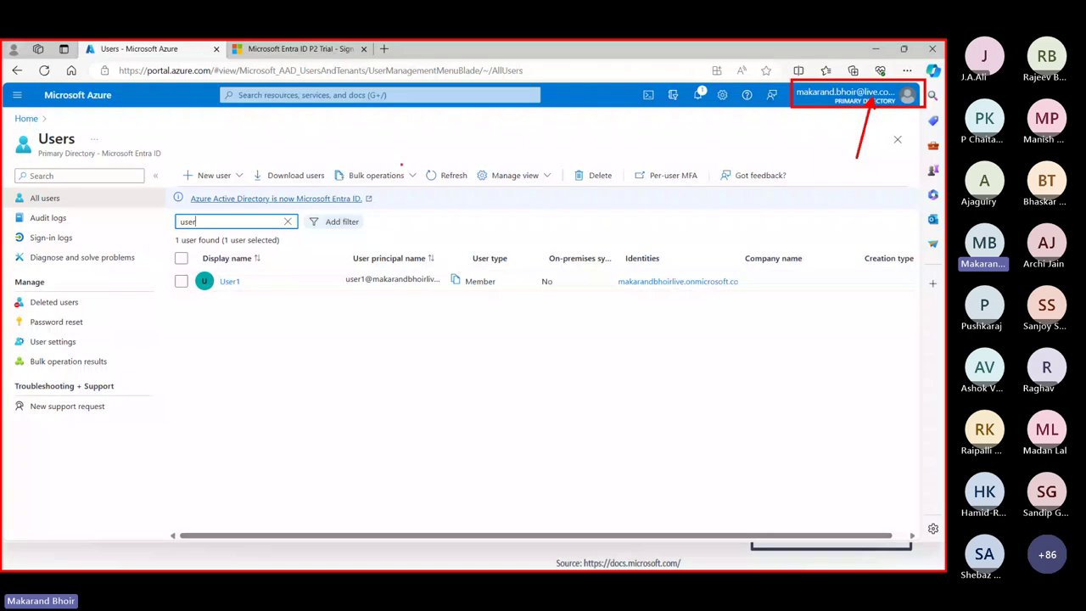
pyautogui.click(392, 95)
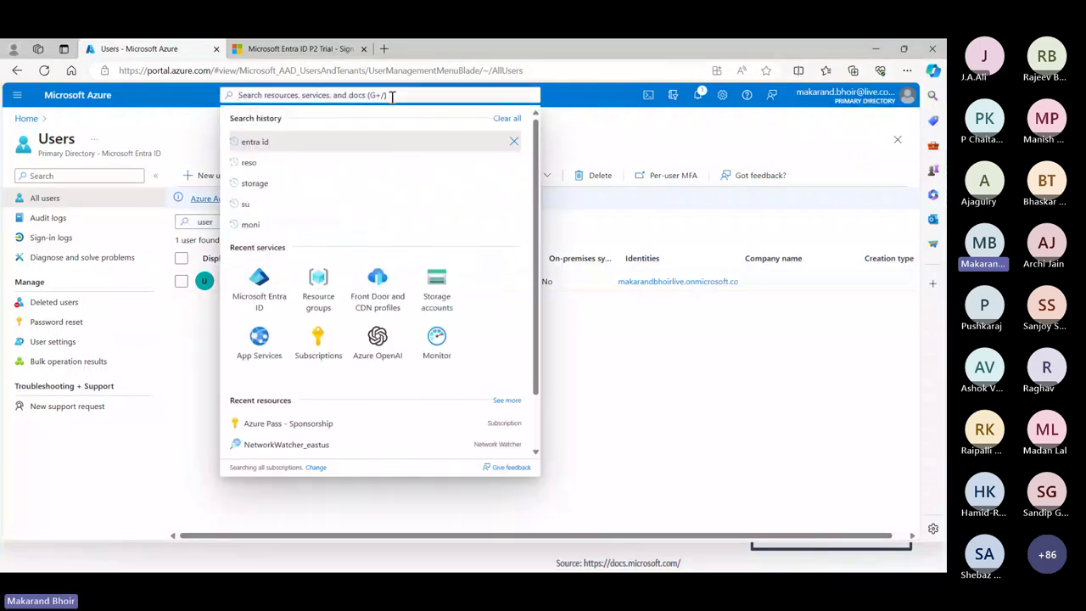
pyautogui.write('sub')
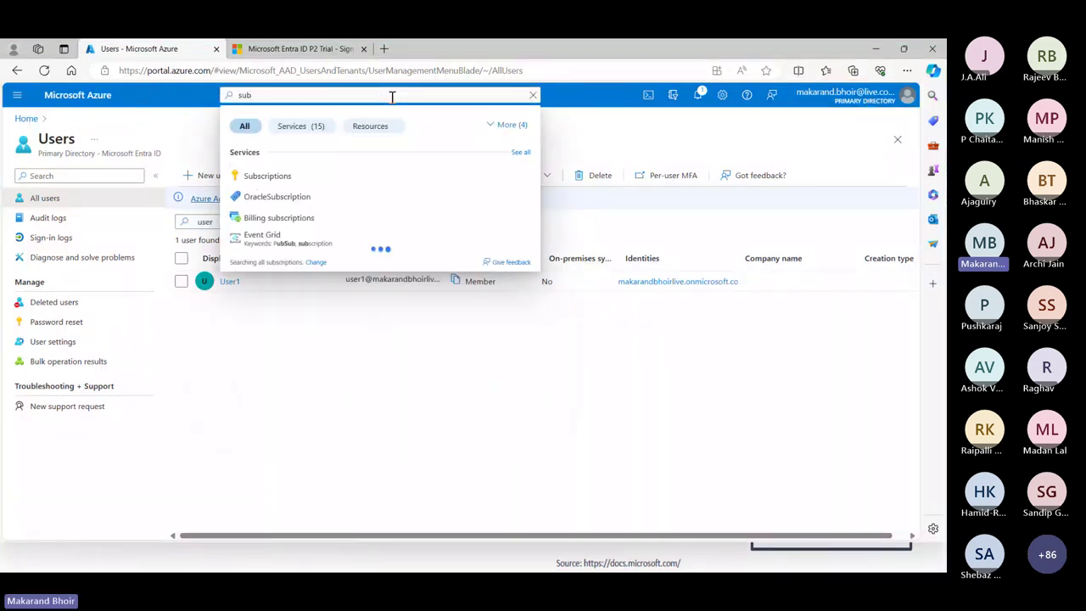
pyautogui.click(303, 176)
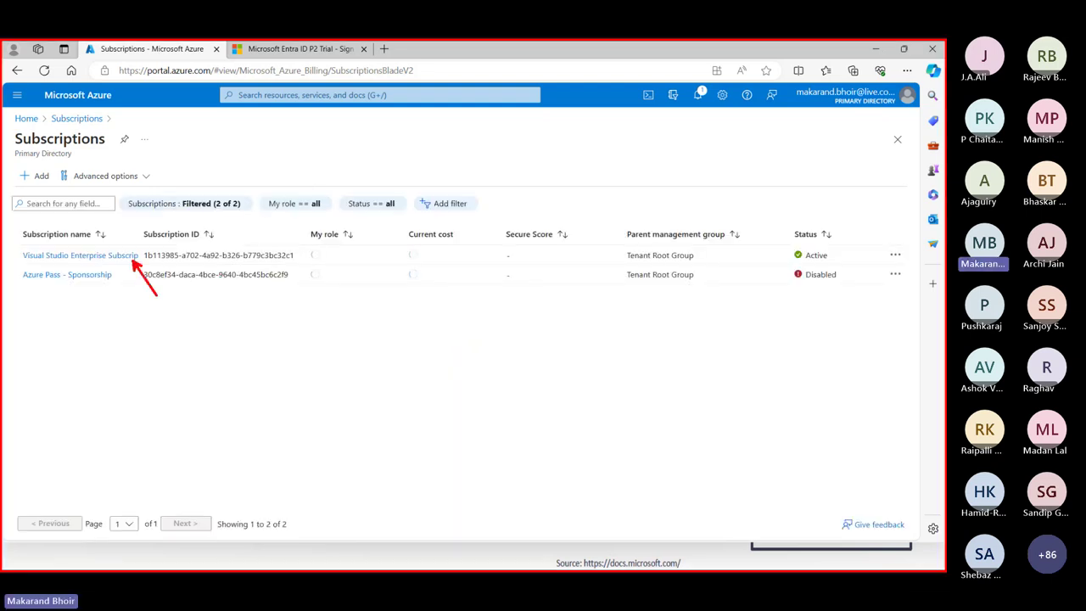
pyautogui.click(113, 255)
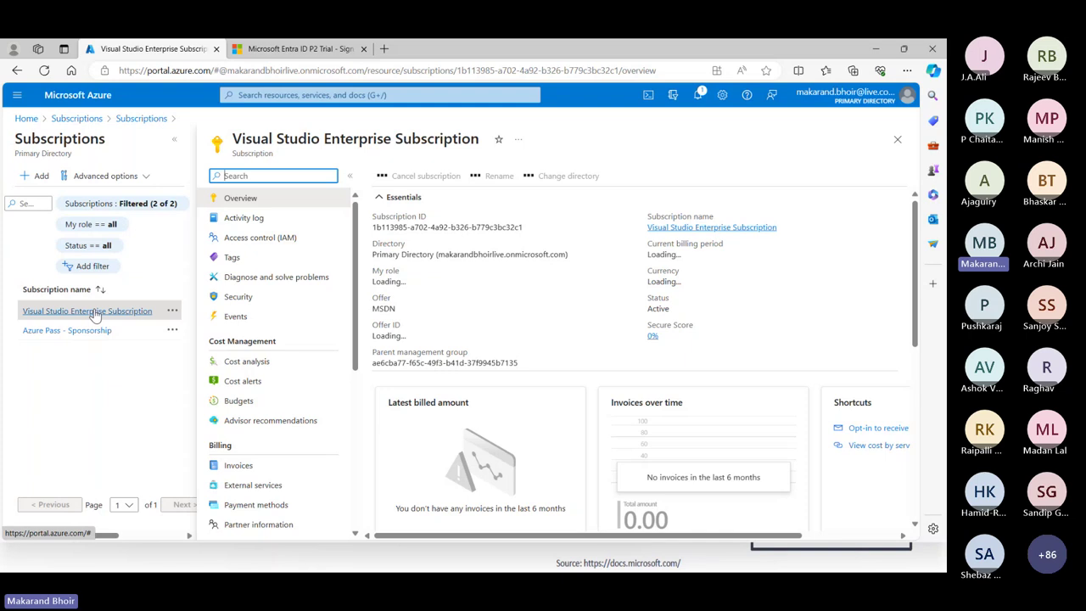
# Open Resource groups and filter the list to the Visual Studio Enterprise Subscription only.
pyautogui.click(330, 95)
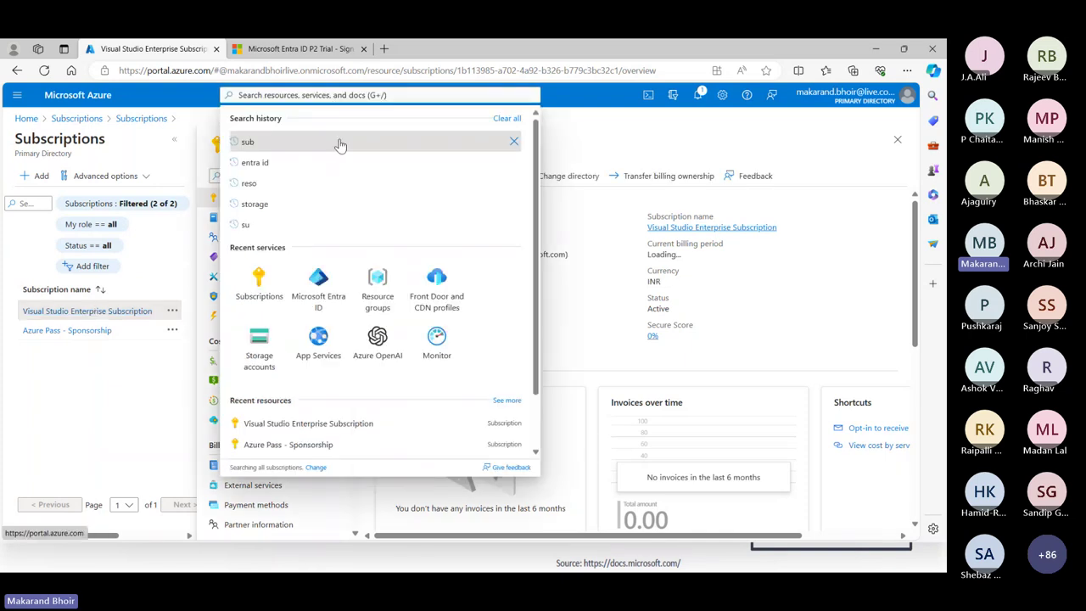
pyautogui.click(375, 277)
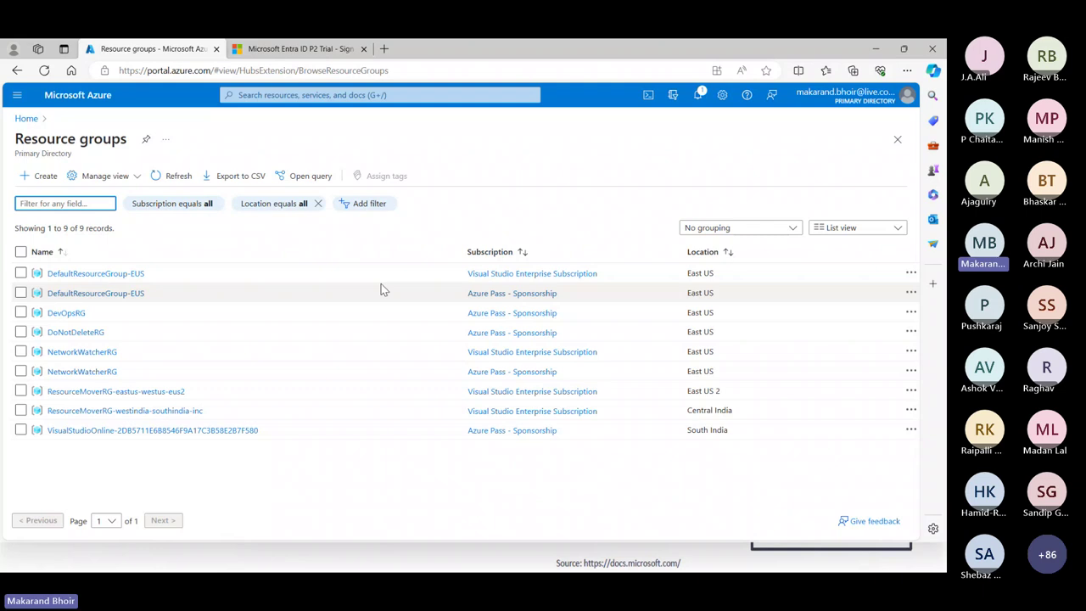
pyautogui.click(170, 207)
pyautogui.click(144, 293)
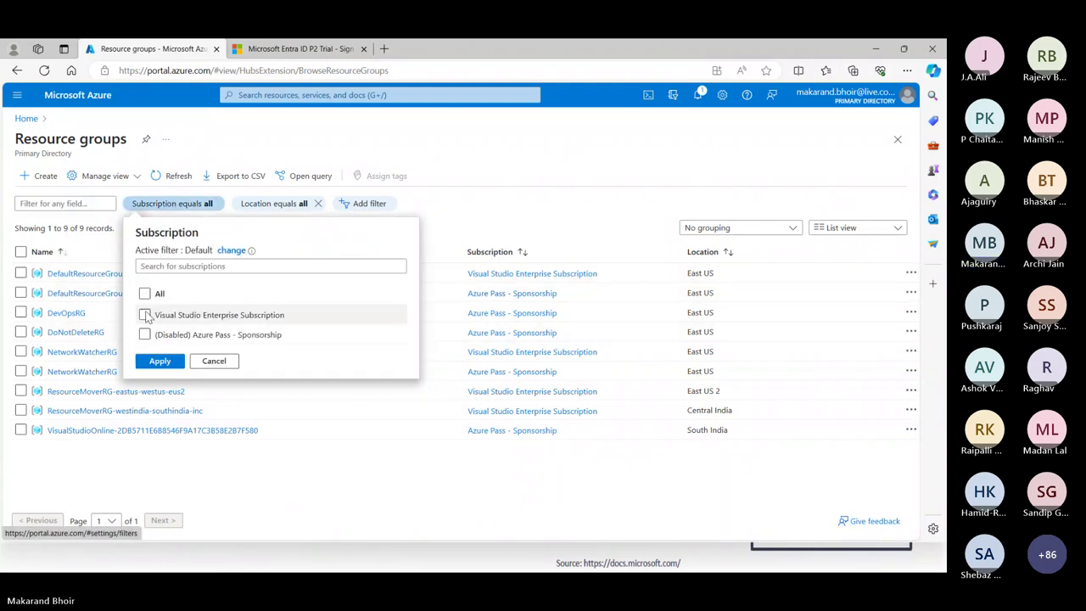
pyautogui.click(144, 315)
pyautogui.click(161, 363)
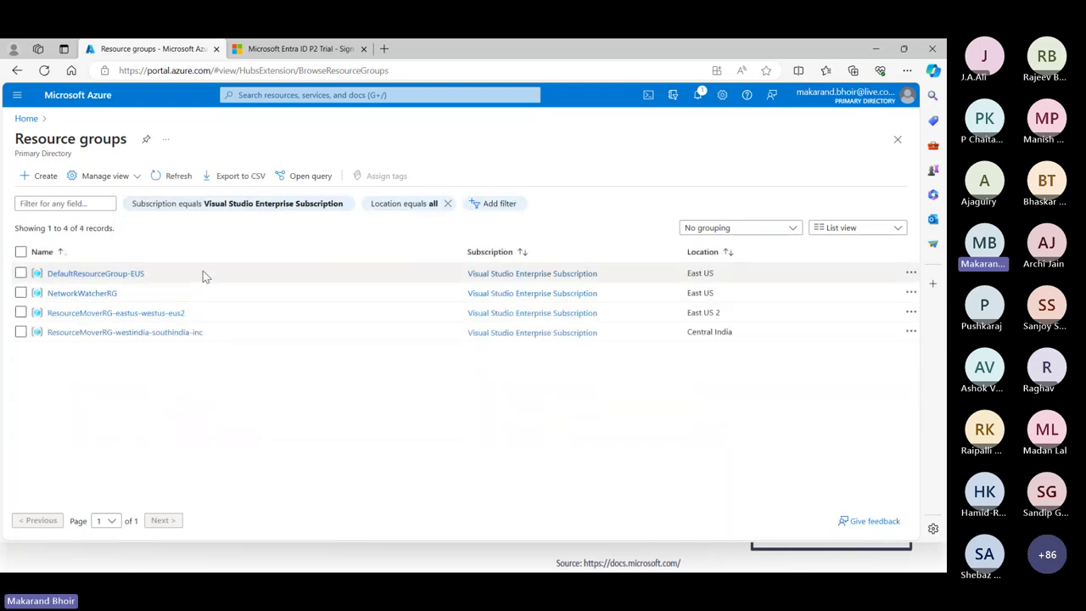
pyautogui.moveTo(215, 215); pyautogui.dragTo(350, 215)
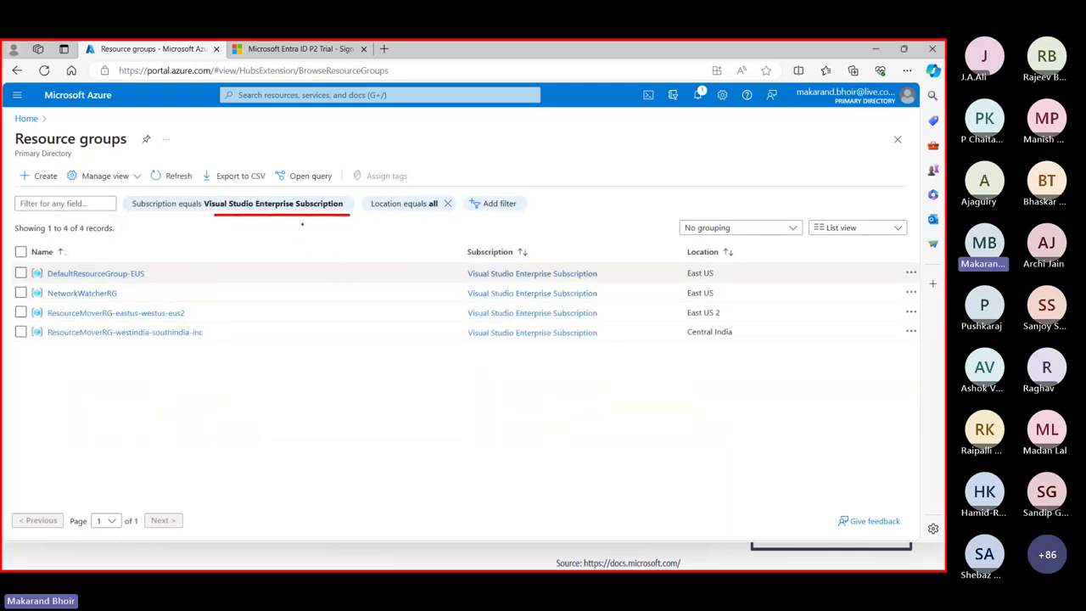
pyautogui.moveTo(348, 297); pyautogui.dragTo(303, 225)
pyautogui.moveTo(162, 253); pyautogui.dragTo(229, 334)
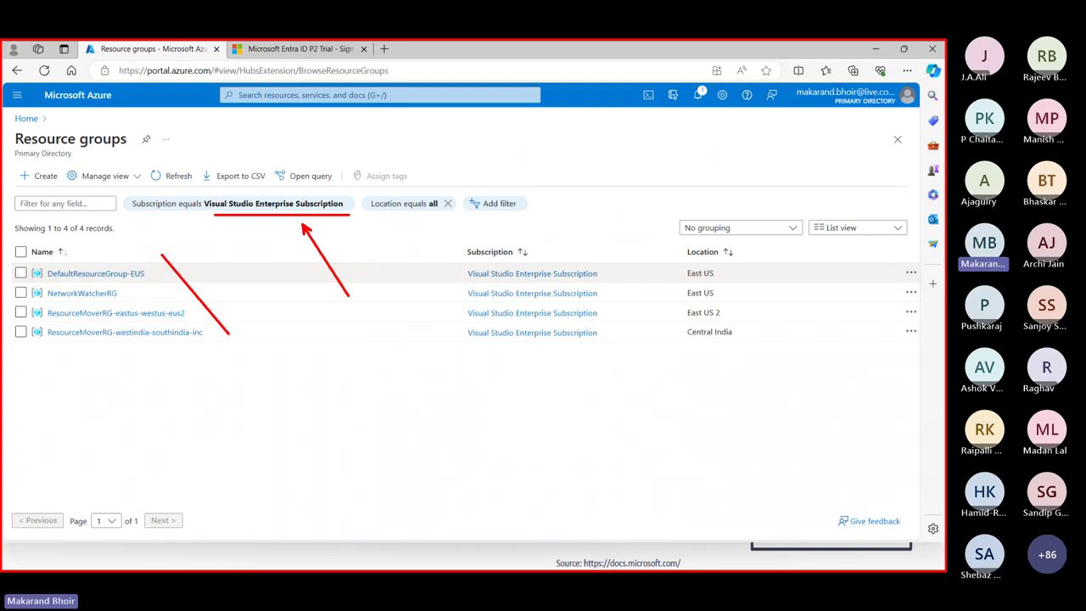
pyautogui.press('Escape')
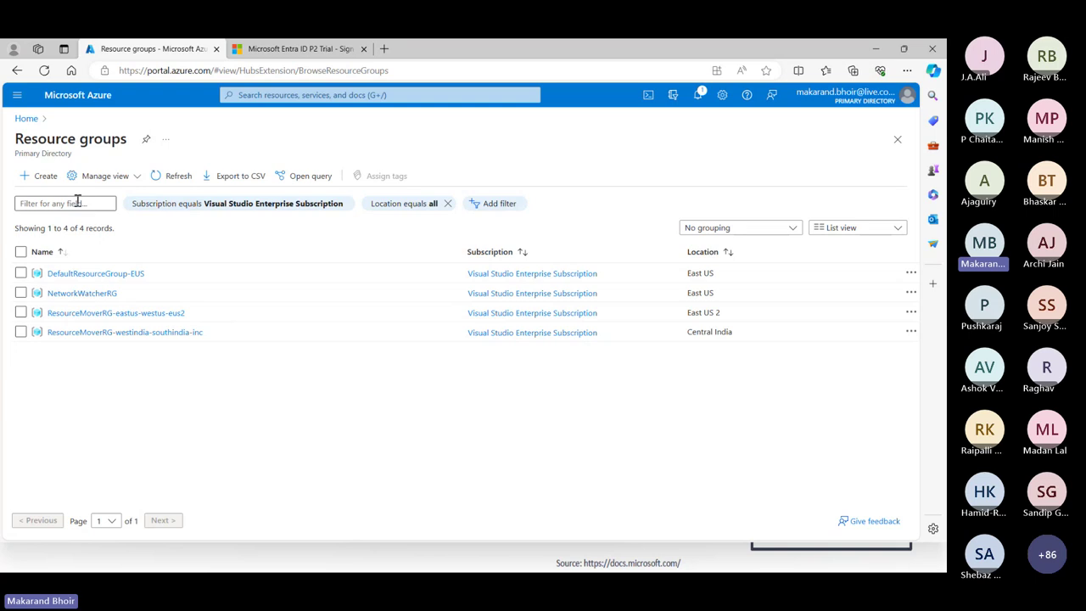
# Create a resource group named TrainingRG in the Visual Studio Enterprise Subscription with the East US region.
pyautogui.click(43, 176)
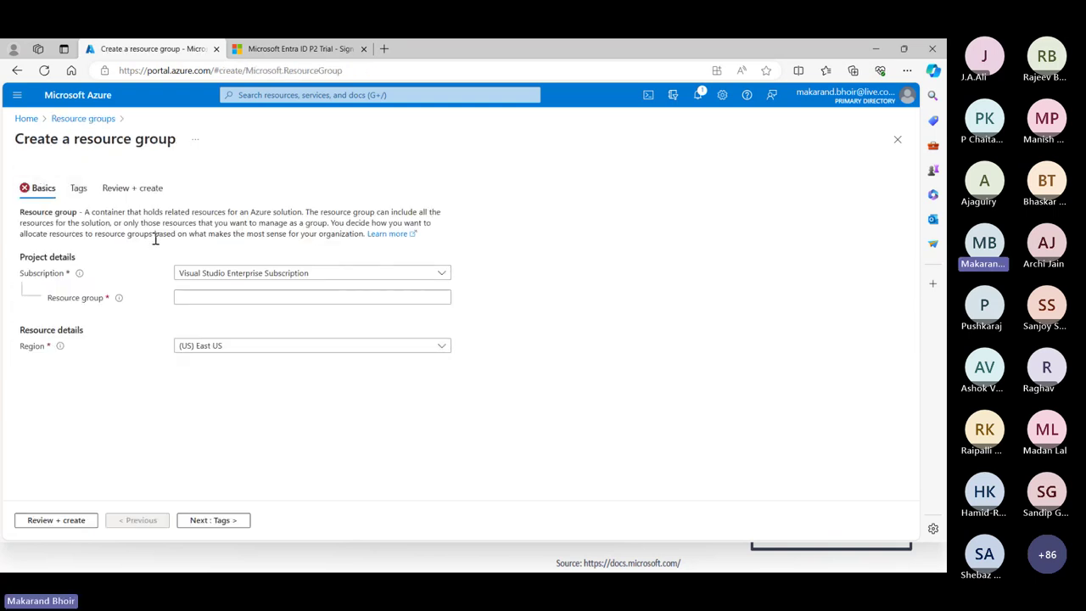
pyautogui.click(222, 295)
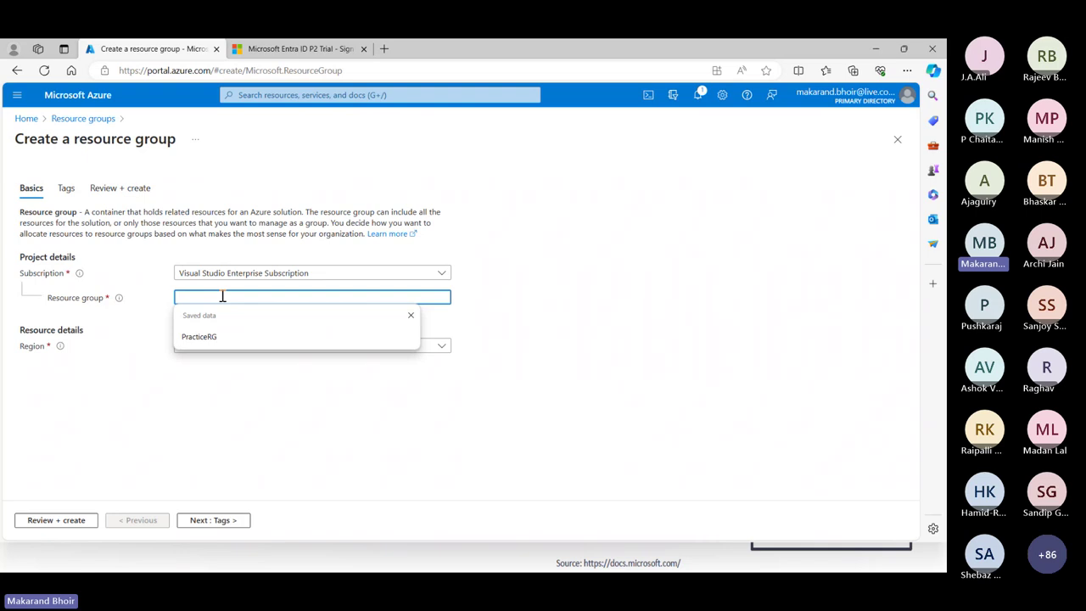
pyautogui.write('Tra')
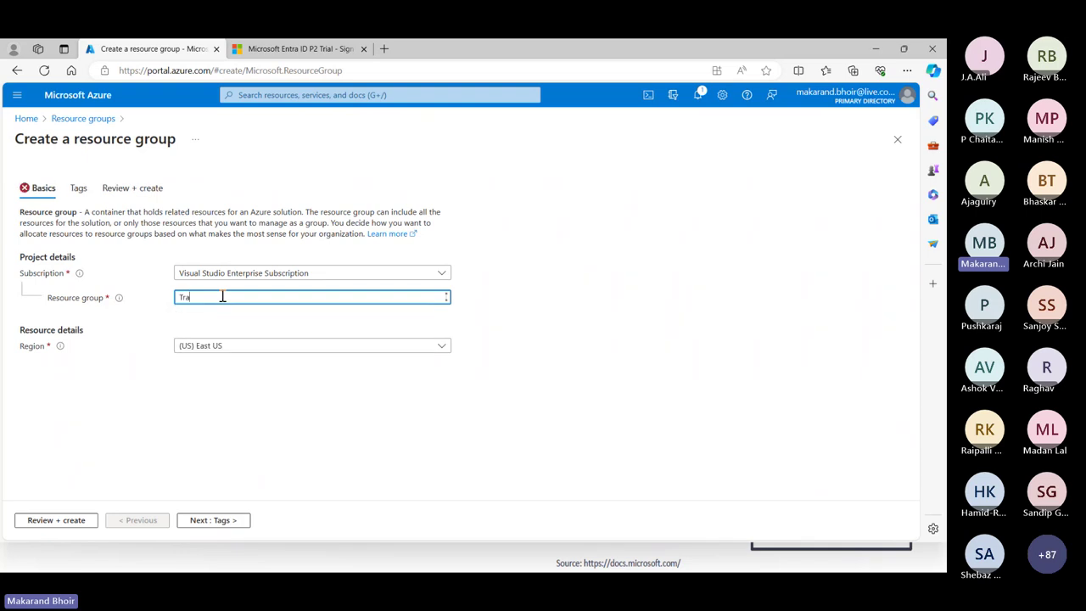
pyautogui.write('iningRG')
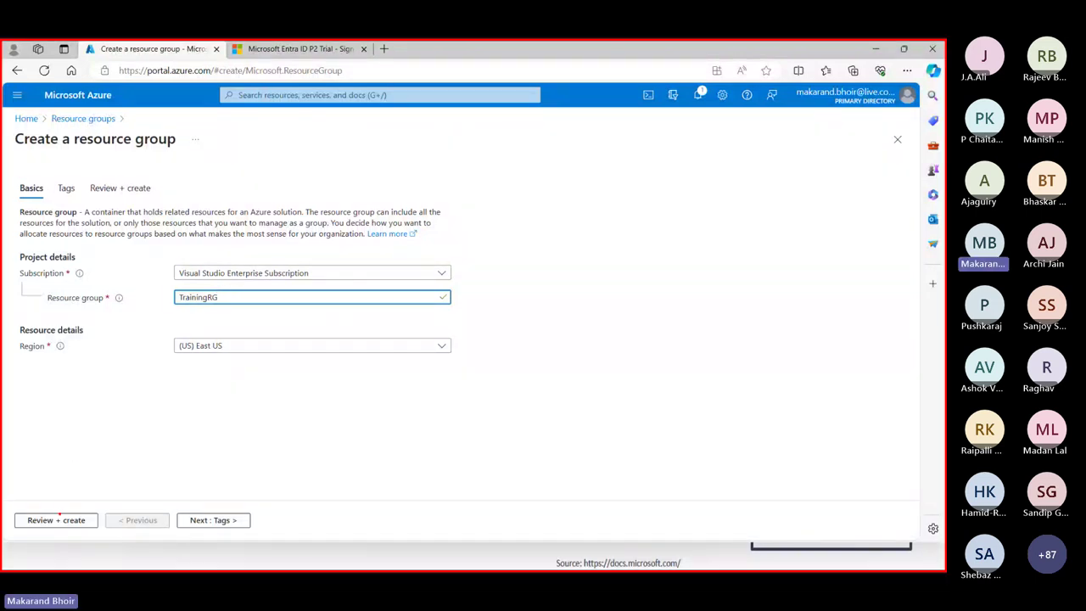
pyautogui.moveTo(58, 515); pyautogui.dragTo(107, 472)
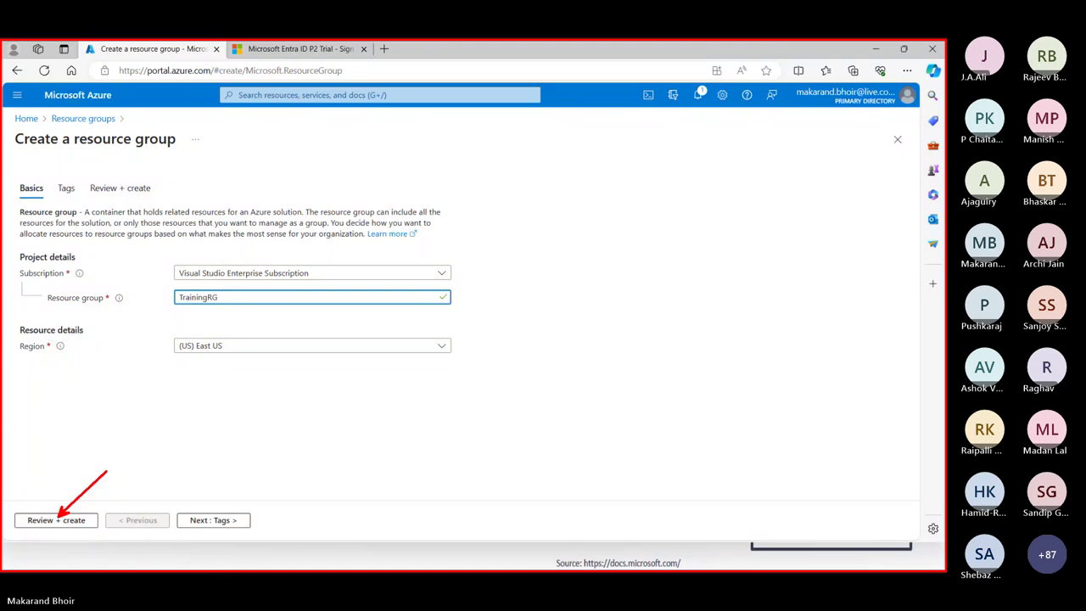
pyautogui.click(70, 519)
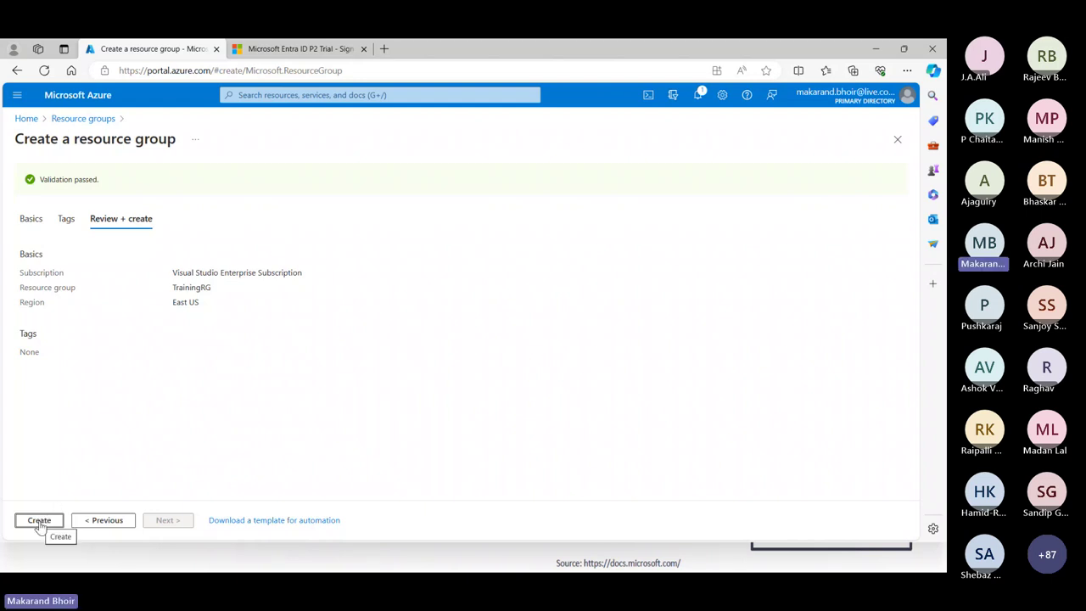
pyautogui.click(40, 521)
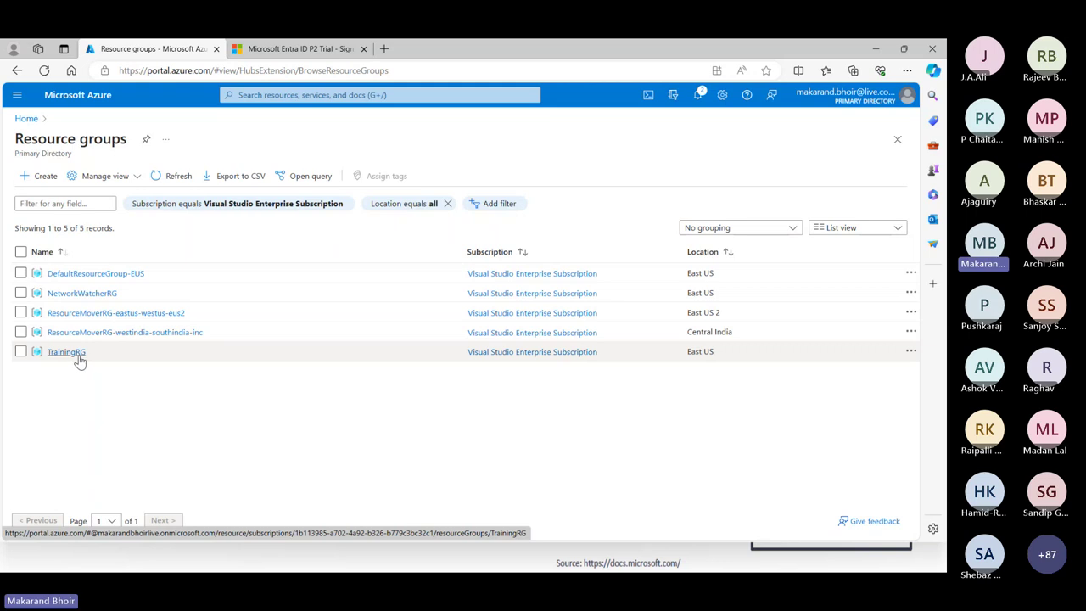
pyautogui.moveTo(75, 360); pyautogui.dragTo(104, 407)
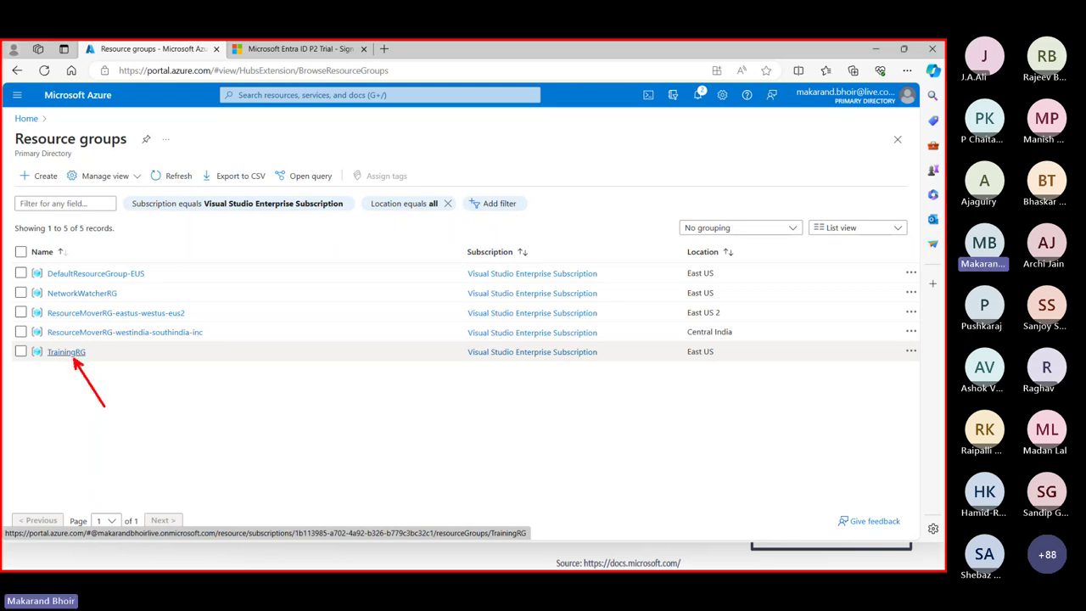
pyautogui.moveTo(12, 338); pyautogui.dragTo(112, 363)
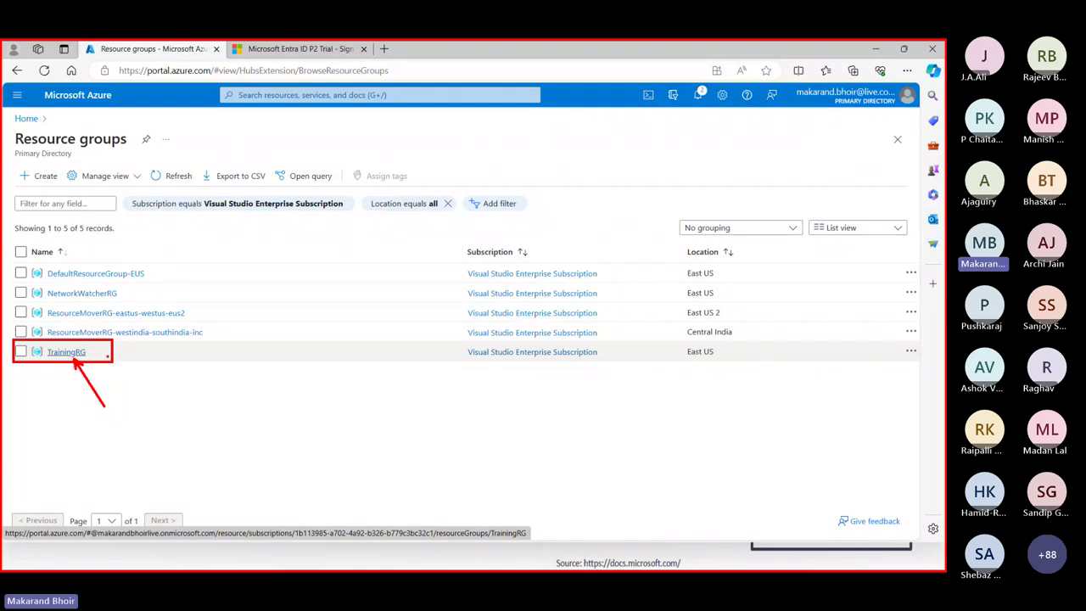
pyautogui.press('Escape')
# Switch to User1's InPrivate window, refresh the page and reopen Resource groups to check for TrainingRG.
pyautogui.hotkey('alt', 'Tab')
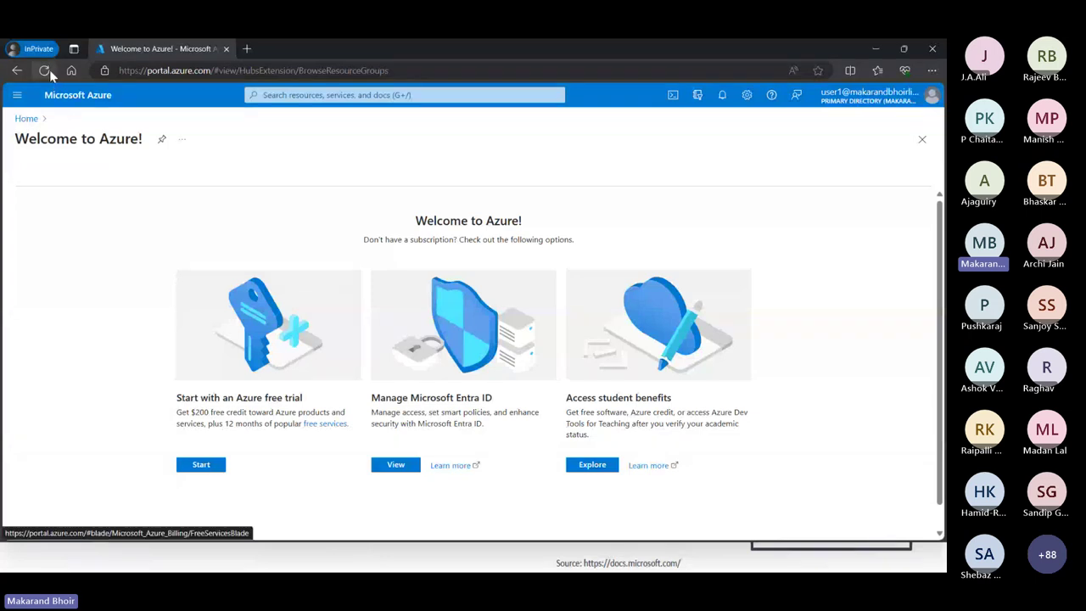
pyautogui.click(45, 70)
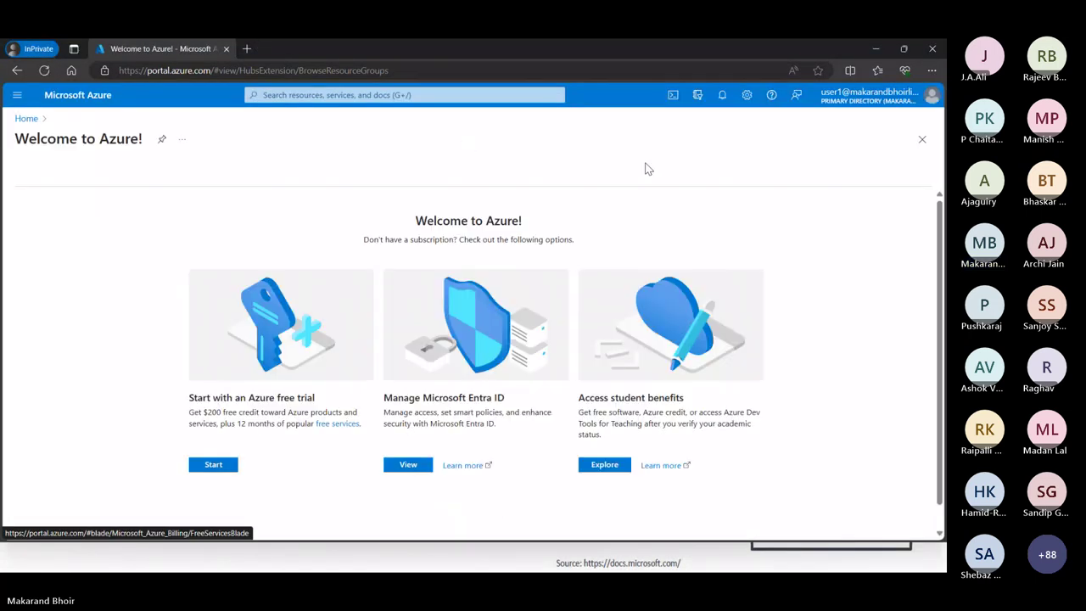
pyautogui.moveTo(839, 163)
pyautogui.mouseDown()
pyautogui.moveTo(839, 103)
pyautogui.moveTo(895, 123)
pyautogui.moveTo(933, 113)
pyautogui.mouseUp()
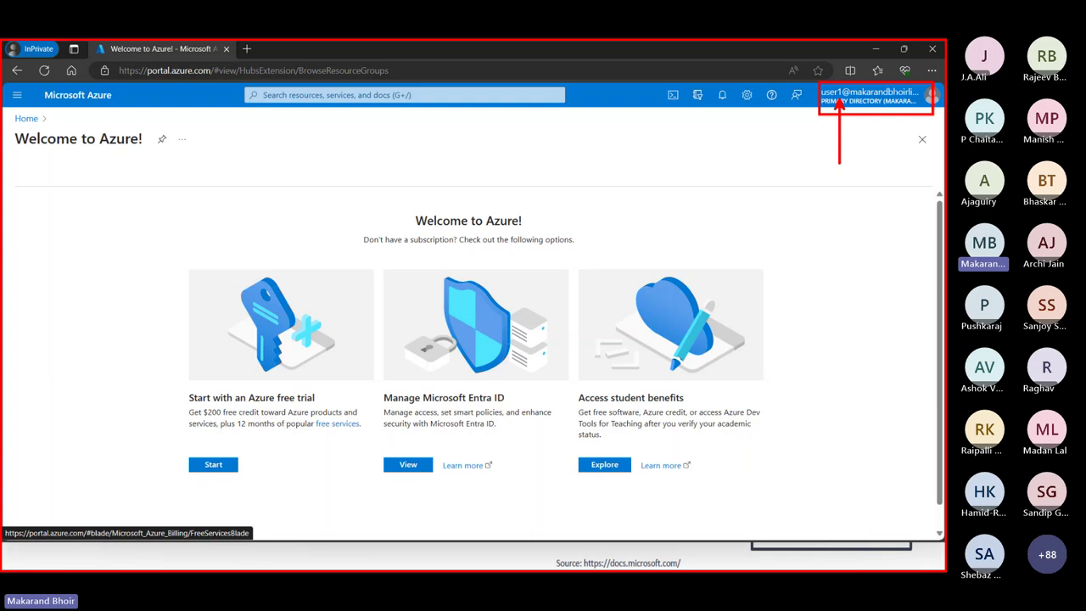
pyautogui.click(435, 95)
pyautogui.click(283, 242)
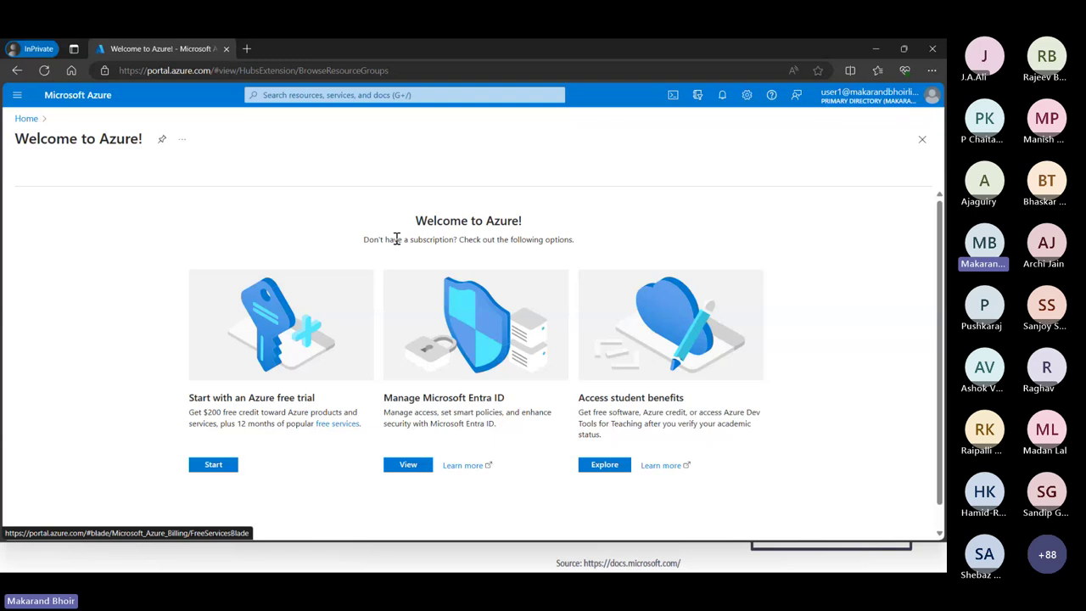
# Return to the administrator's Azure window, open the TrainingRG resource group and go to its Access control (IAM) page.
pyautogui.hotkey('alt', 'Tab')
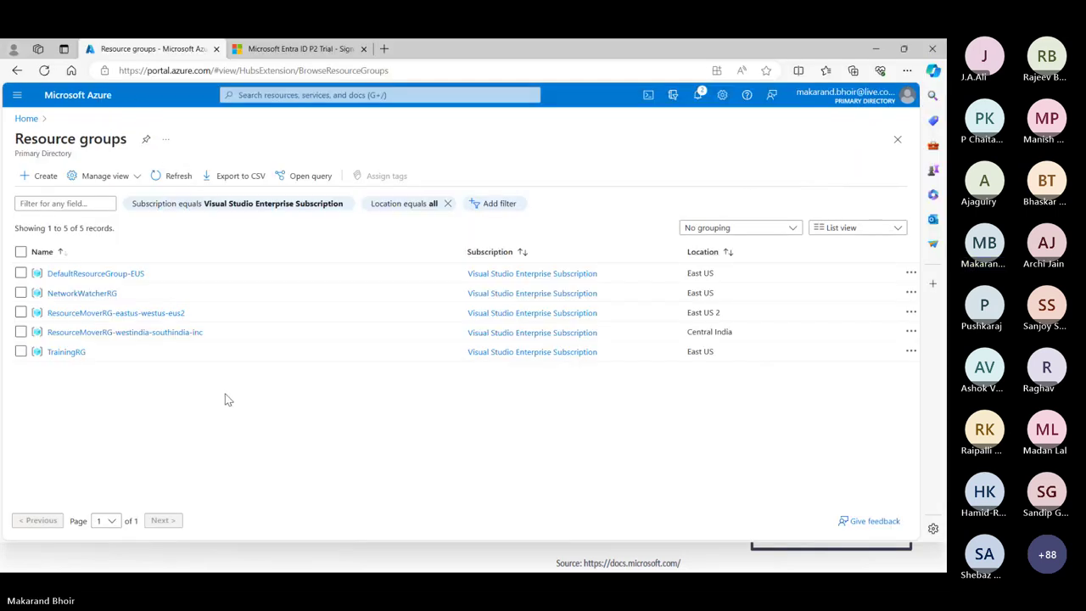
pyautogui.click(74, 356)
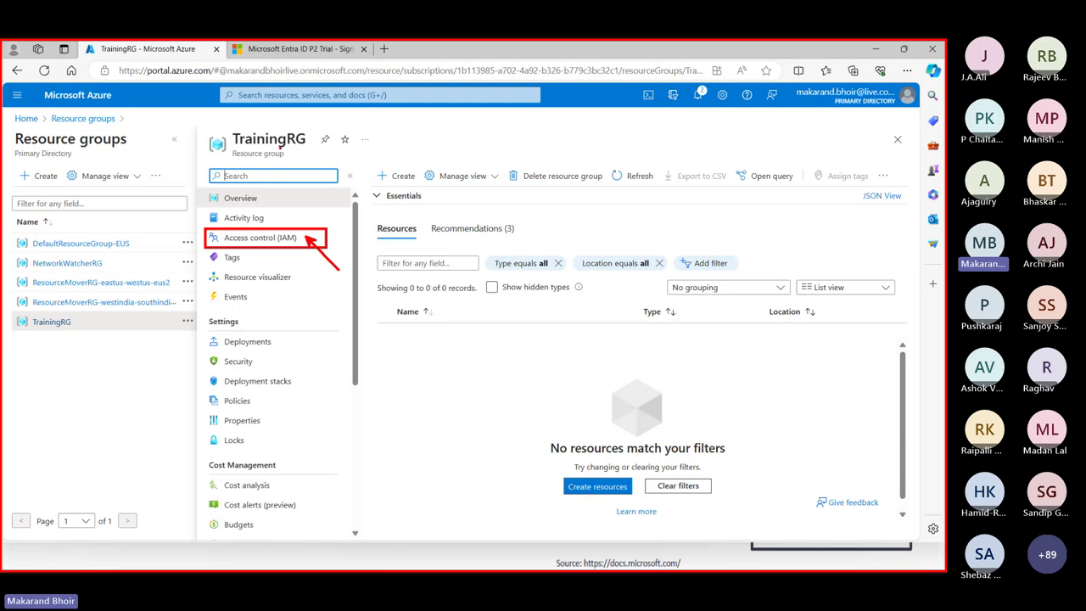
pyautogui.moveTo(280, 147); pyautogui.dragTo(311, 180)
pyautogui.click(287, 237)
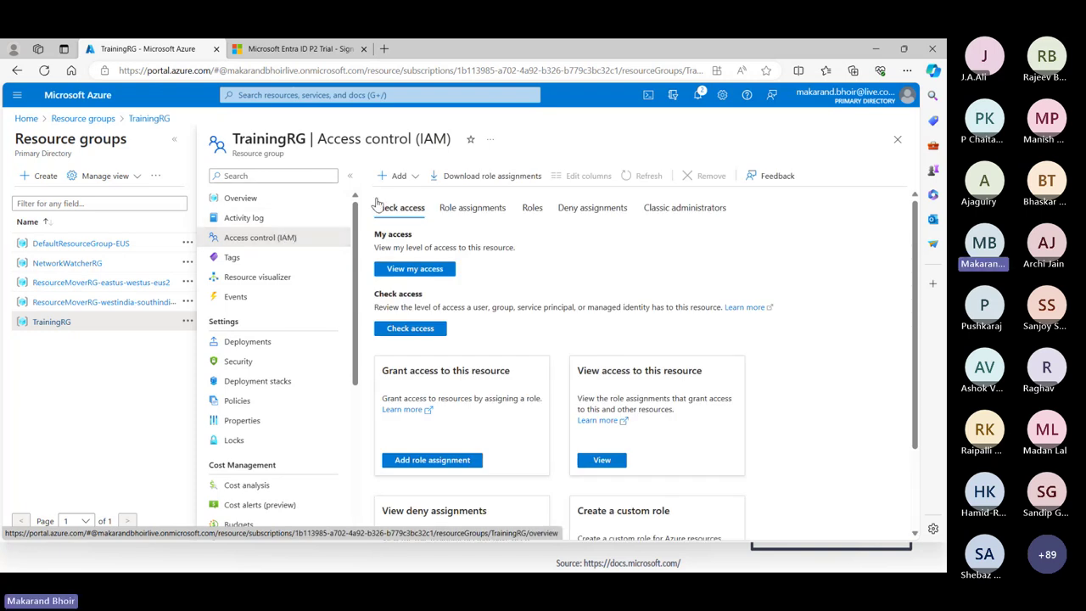
# Start adding a new role assignment for TrainingRG.
pyautogui.click(413, 178)
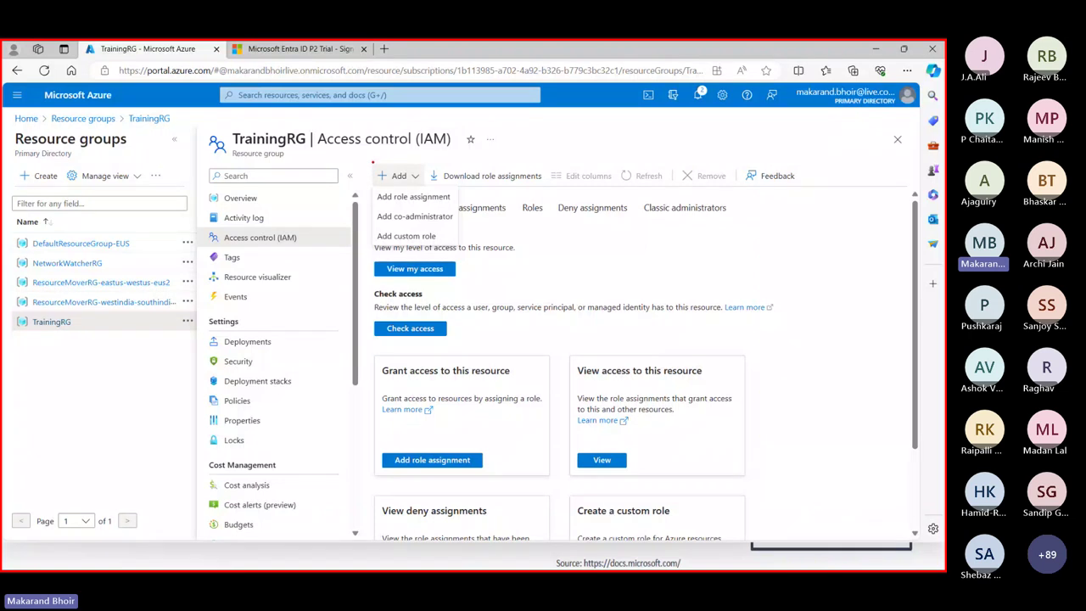
pyautogui.moveTo(372, 163); pyautogui.dragTo(433, 187)
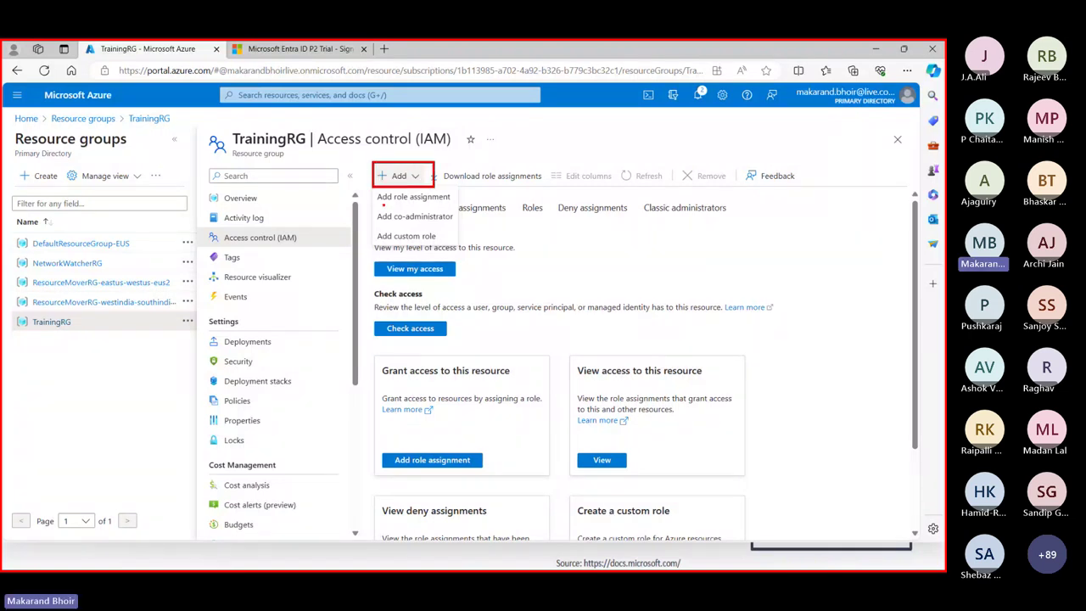
pyautogui.moveTo(377, 205); pyautogui.dragTo(450, 205)
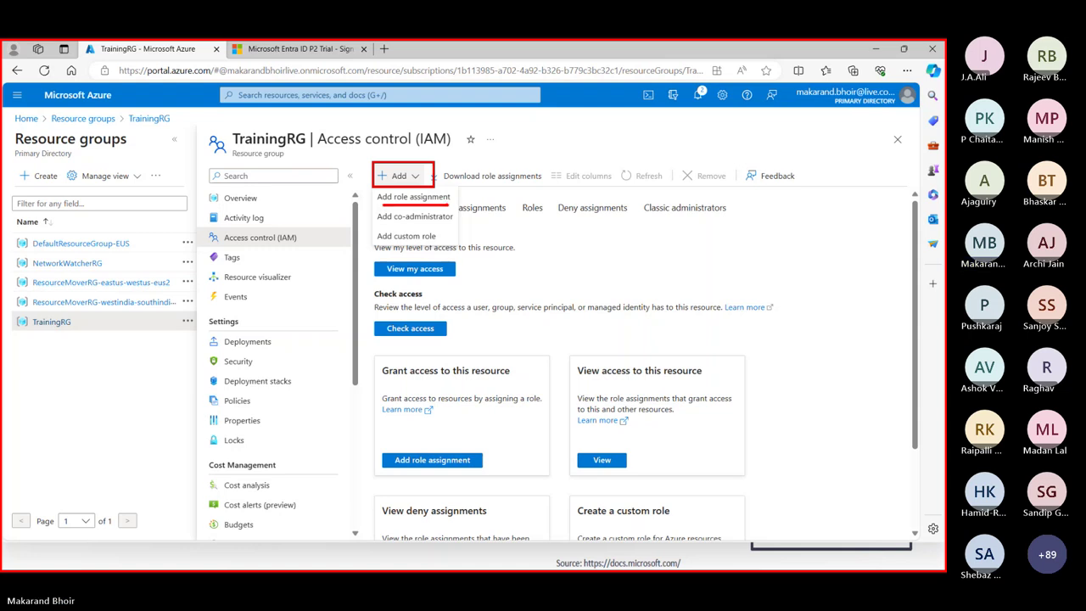
pyautogui.moveTo(471, 232); pyautogui.dragTo(445, 205)
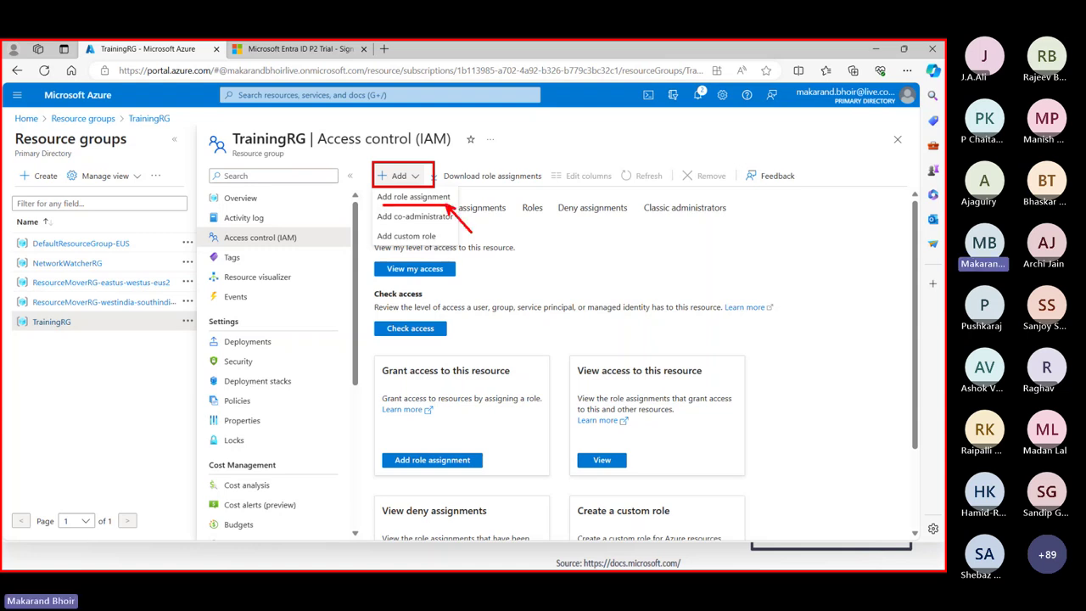
pyautogui.click(432, 197)
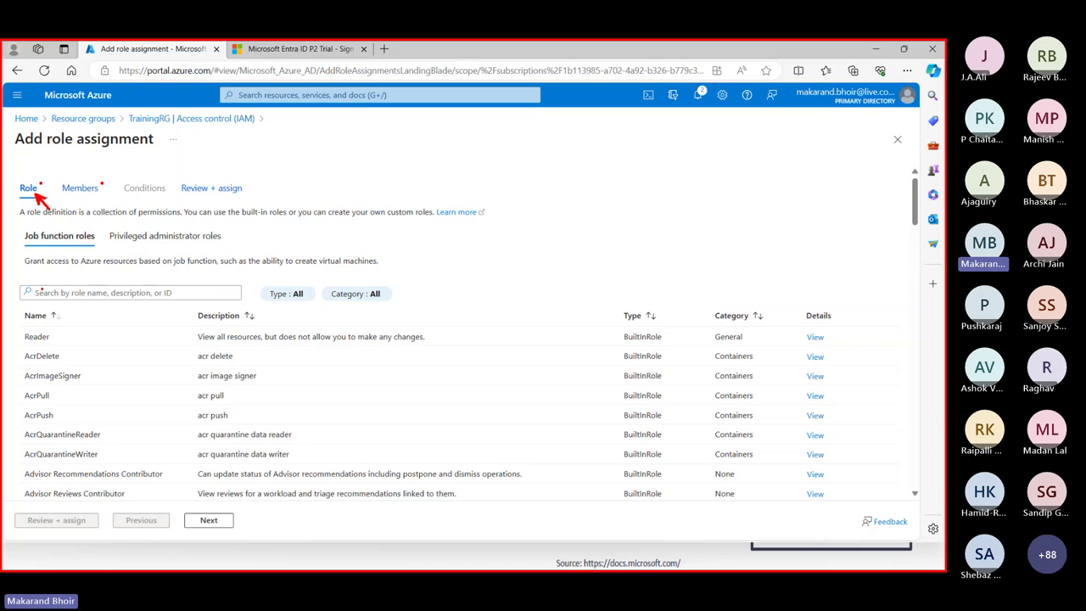
# Examine the job function roles offered for the assignment, including Reader.
pyautogui.moveTo(18, 321)
pyautogui.mouseDown()
pyautogui.moveTo(158, 376)
pyautogui.moveTo(311, 489)
pyautogui.moveTo(316, 526)
pyautogui.moveTo(363, 496)
pyautogui.moveTo(486, 500)
pyautogui.mouseUp()
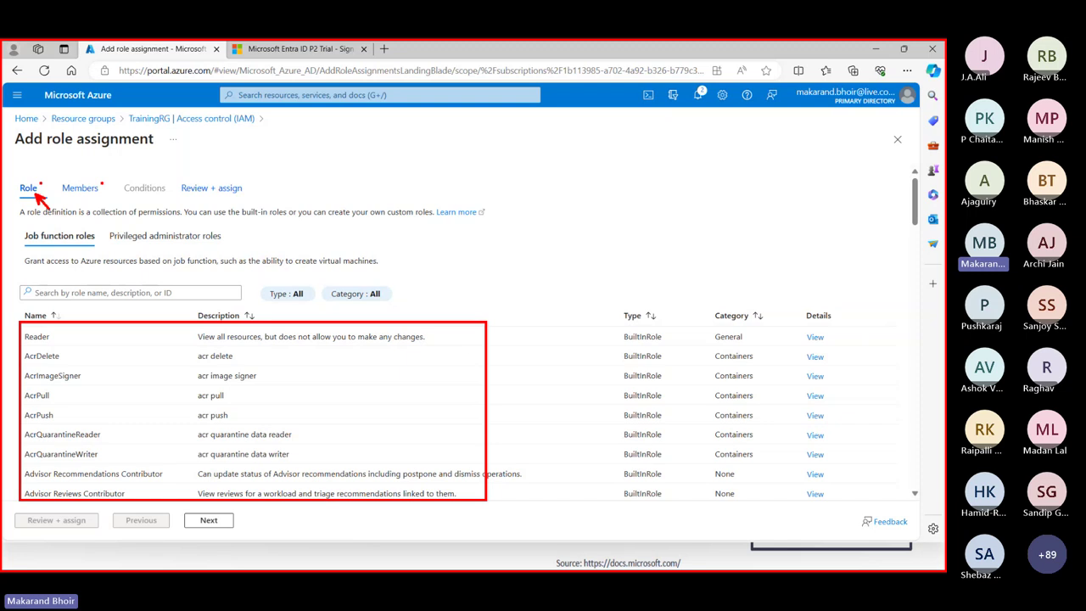
pyautogui.moveTo(55, 337); pyautogui.dragTo(92, 311)
pyautogui.moveTo(116, 244)
pyautogui.mouseDown()
pyautogui.moveTo(243, 245)
pyautogui.moveTo(202, 246)
pyautogui.mouseUp()
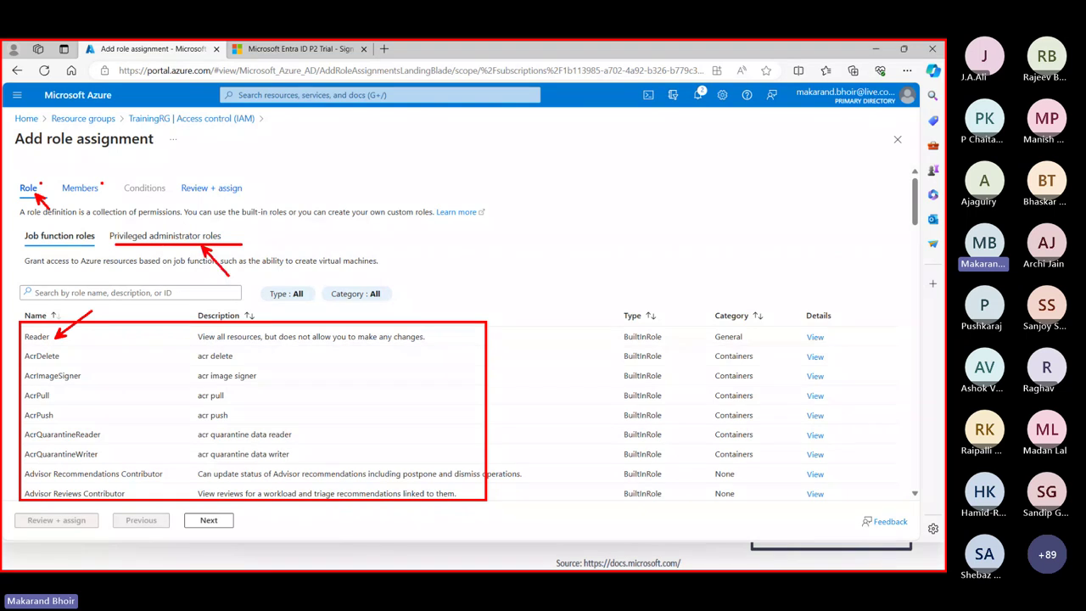
pyautogui.press('Escape')
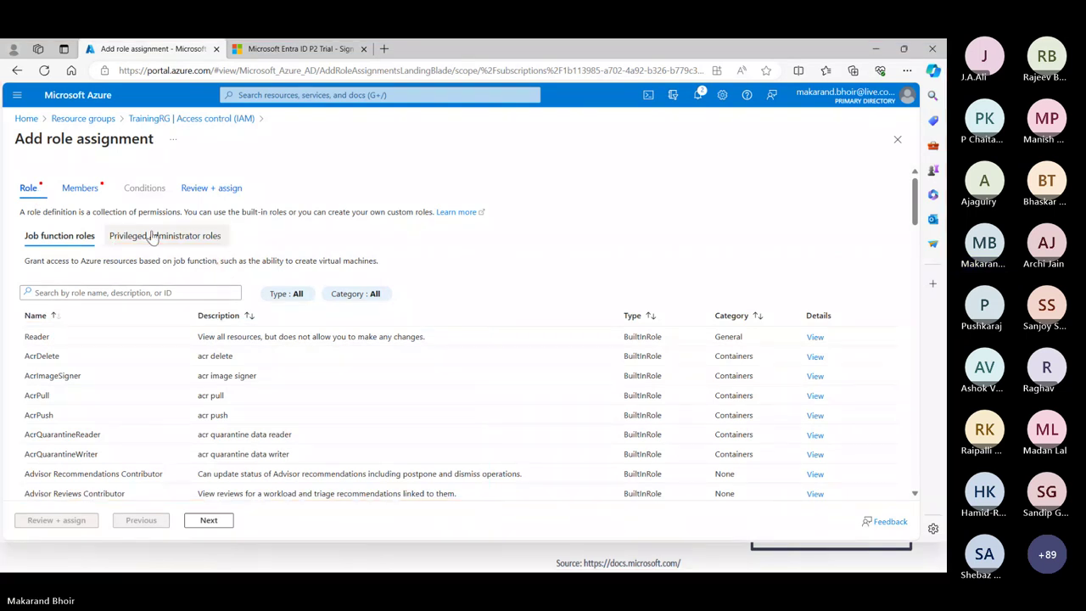
# Review the privileged administrator roles and select Contributor as the role to assign.
pyautogui.click(153, 238)
pyautogui.hotkey('ctrl', '2')
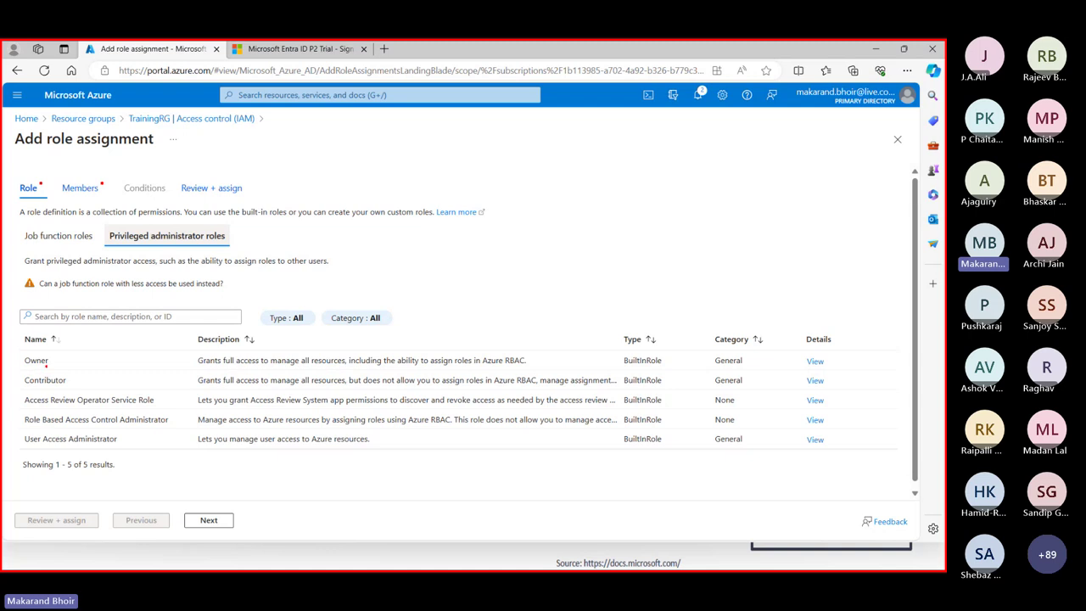
pyautogui.moveTo(92, 338)
pyautogui.mouseDown()
pyautogui.moveTo(57, 360)
pyautogui.moveTo(98, 358)
pyautogui.mouseUp()
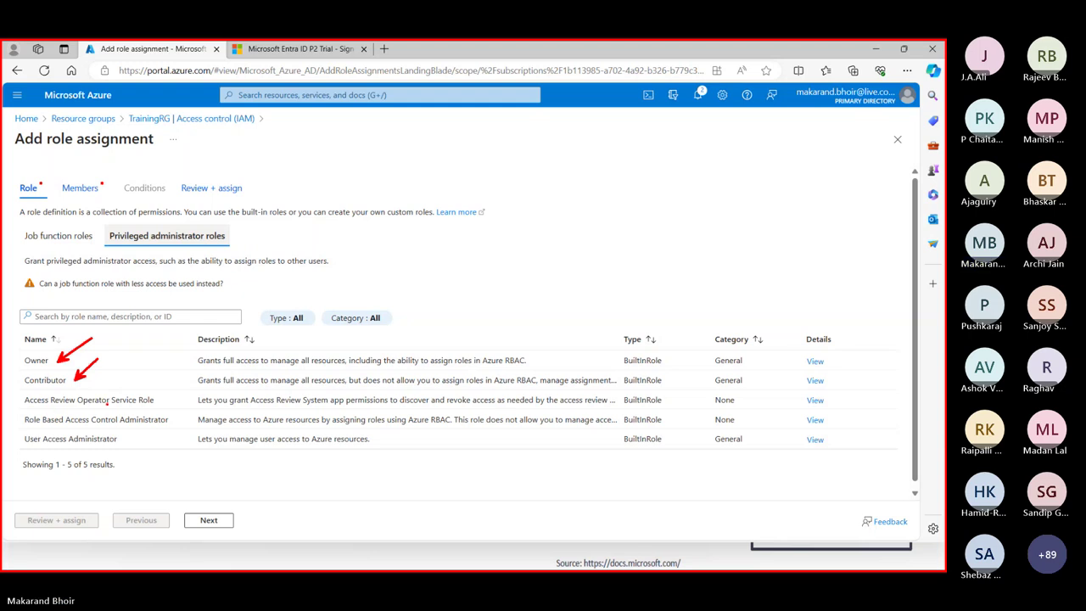
pyautogui.moveTo(166, 385); pyautogui.dragTo(143, 404)
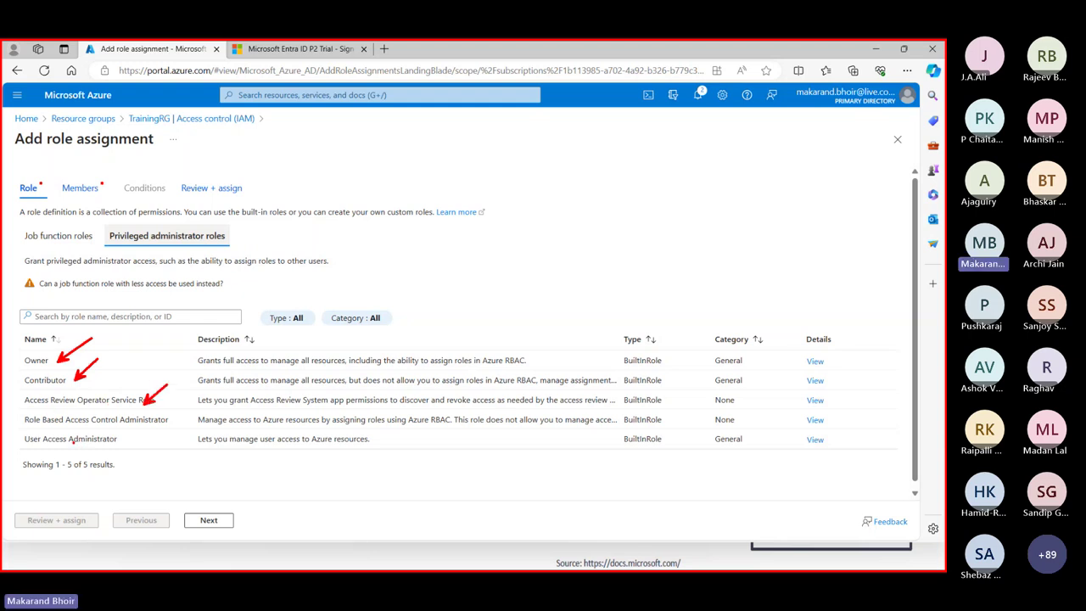
pyautogui.moveTo(93, 467); pyautogui.dragTo(73, 443)
pyautogui.hotkey('alt', 'Tab')
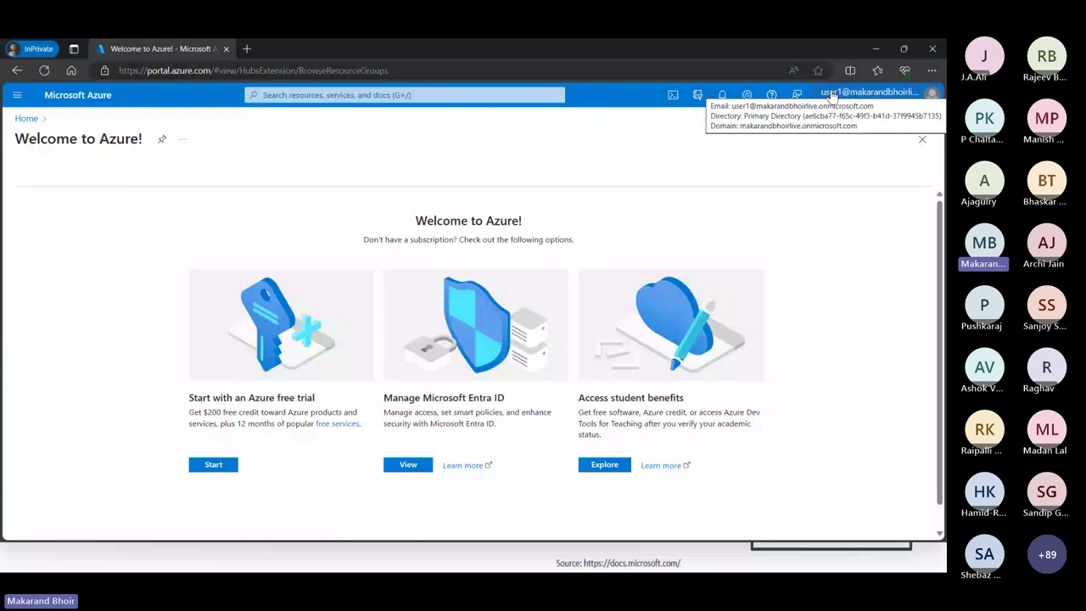
pyautogui.hotkey('alt', 'Tab')
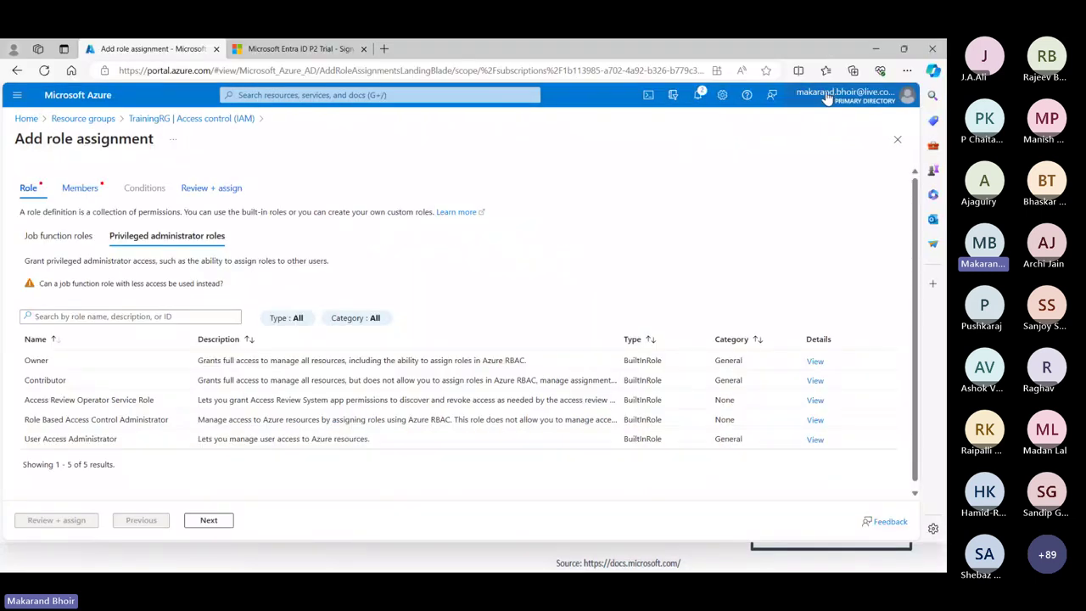
pyautogui.click(54, 379)
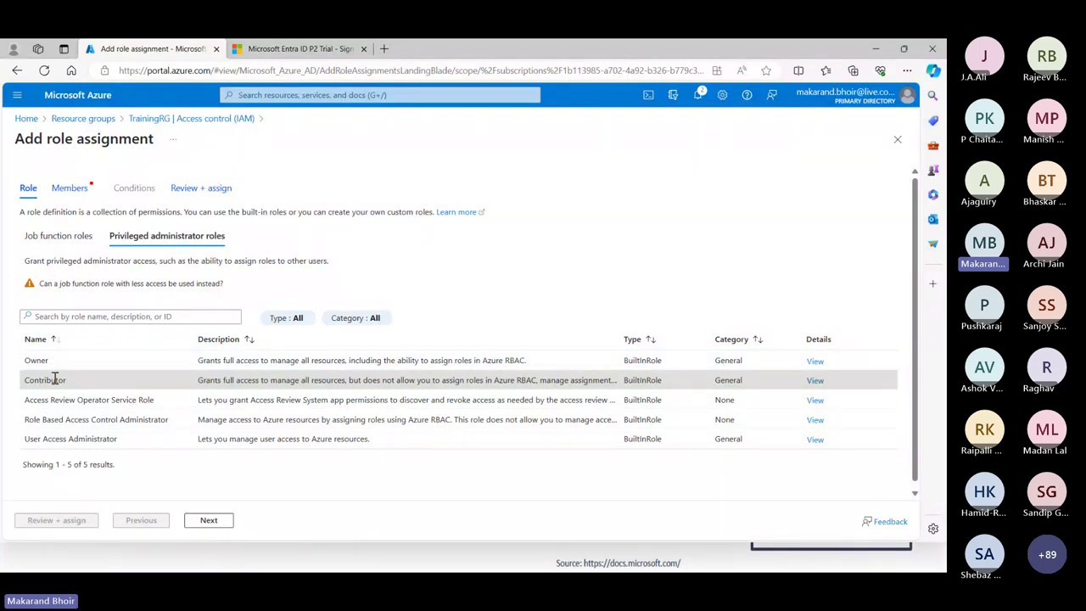
pyautogui.click(54, 380)
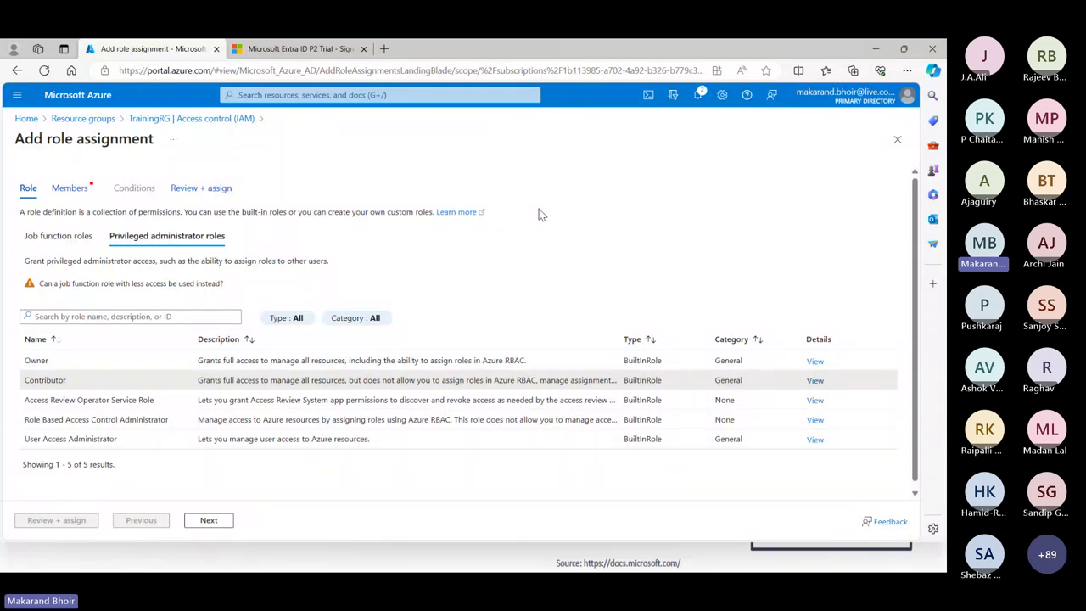
# Open the assignment's member settings and examine the Assign access to options.
pyautogui.click(66, 192)
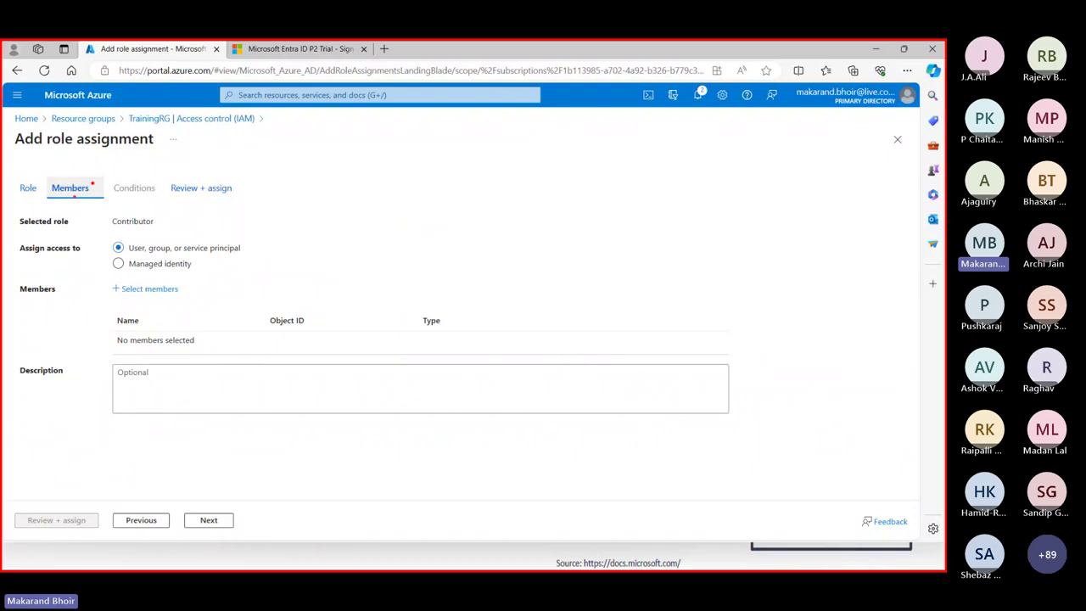
pyautogui.moveTo(102, 235); pyautogui.dragTo(293, 299)
pyautogui.moveTo(363, 214); pyautogui.dragTo(285, 270)
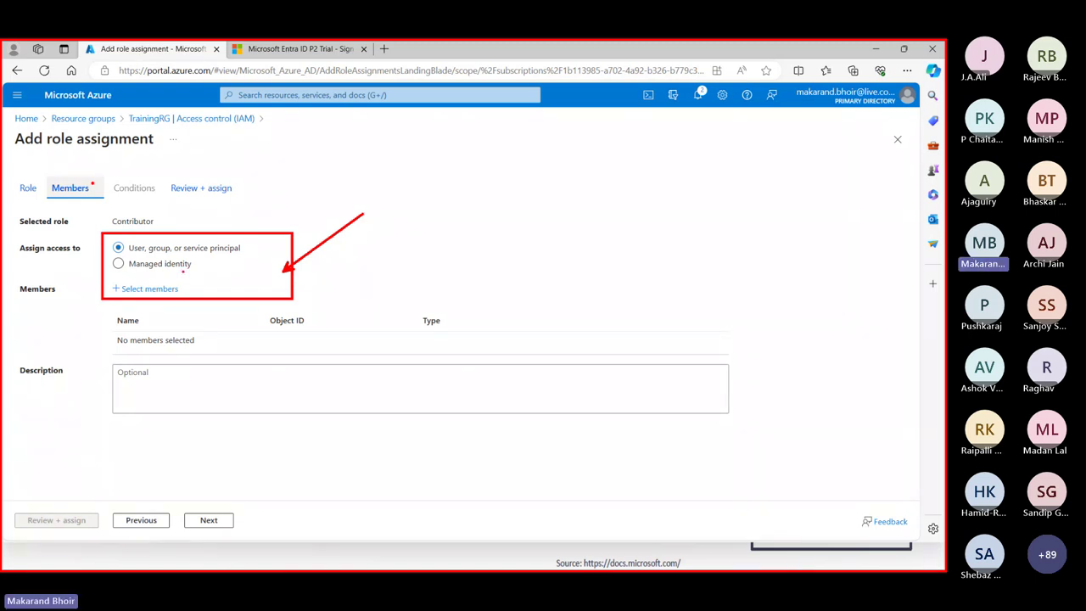
pyautogui.moveTo(192, 253); pyautogui.dragTo(252, 253)
pyautogui.moveTo(121, 204); pyautogui.dragTo(133, 243)
pyautogui.moveTo(263, 216); pyautogui.dragTo(212, 248)
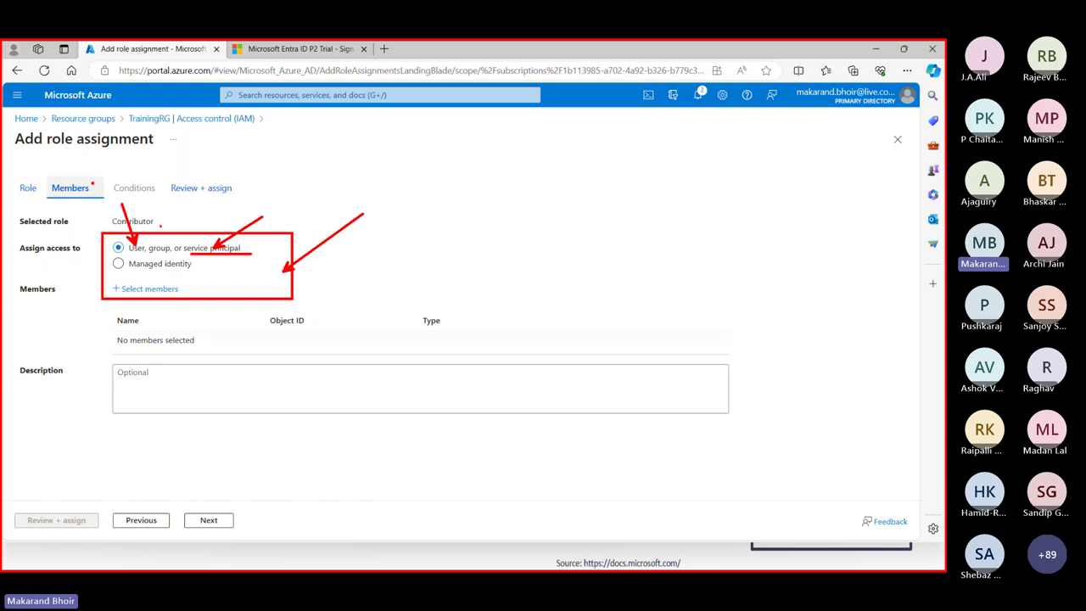
pyautogui.press('Escape')
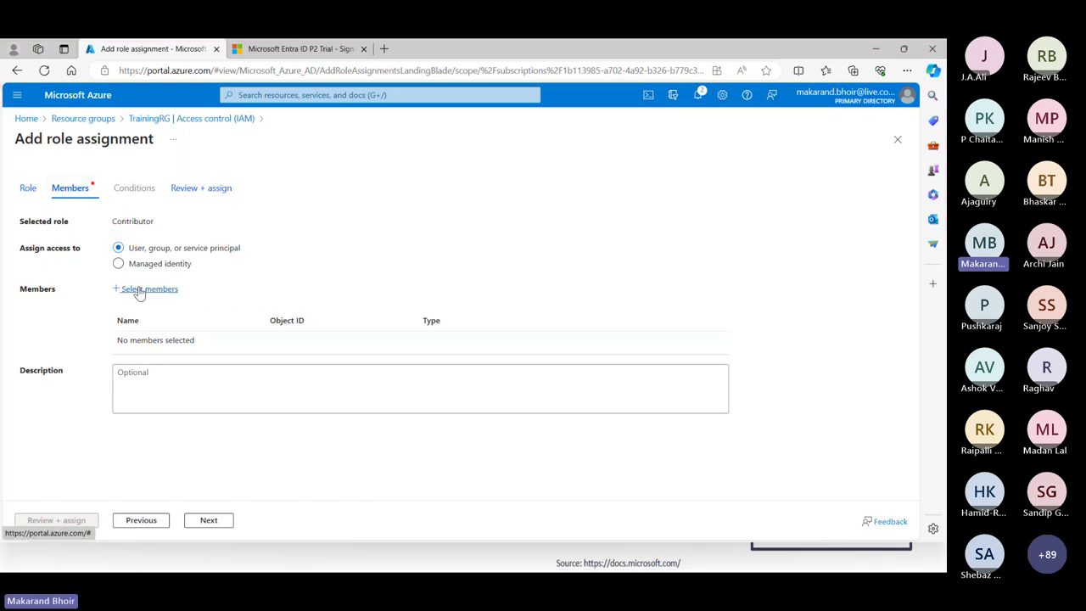
# Search the directory's users for "user" and add User1 as a member of the role assignment.
pyautogui.click(140, 291)
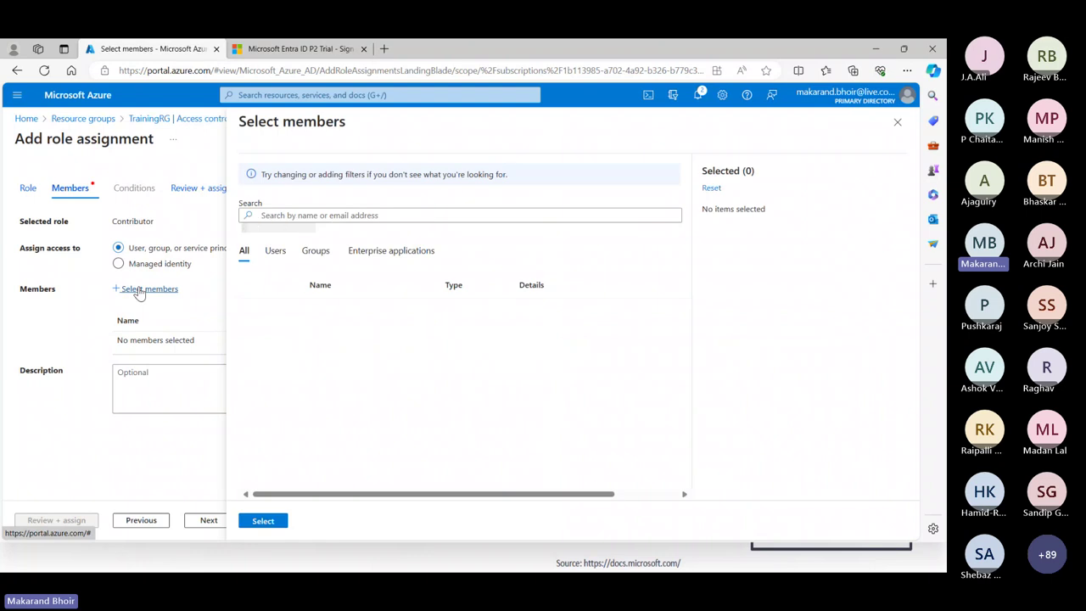
pyautogui.click(275, 252)
pyautogui.click(326, 214)
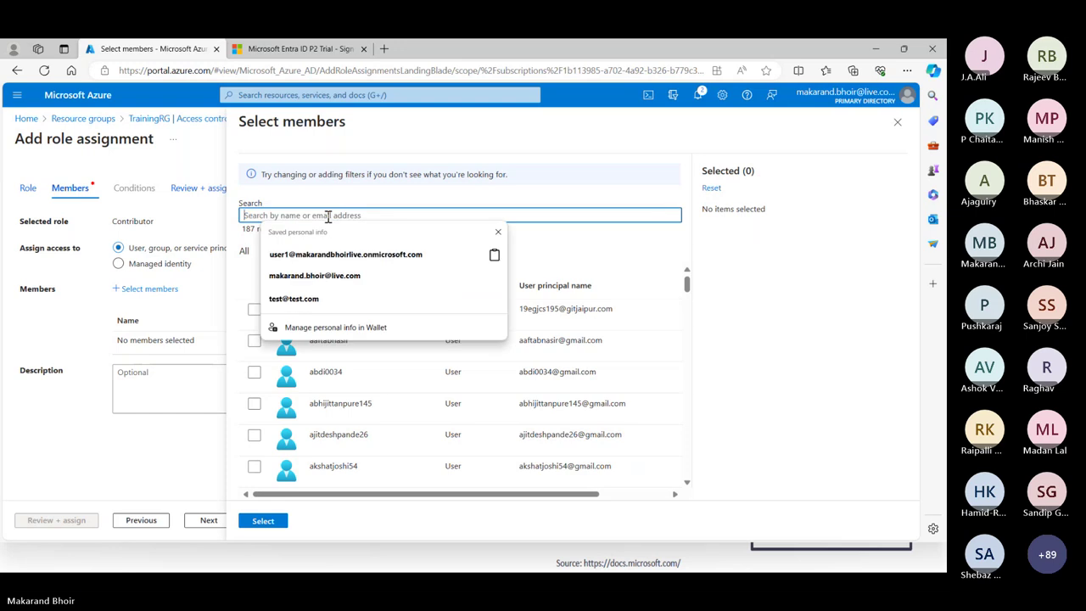
pyautogui.write('user')
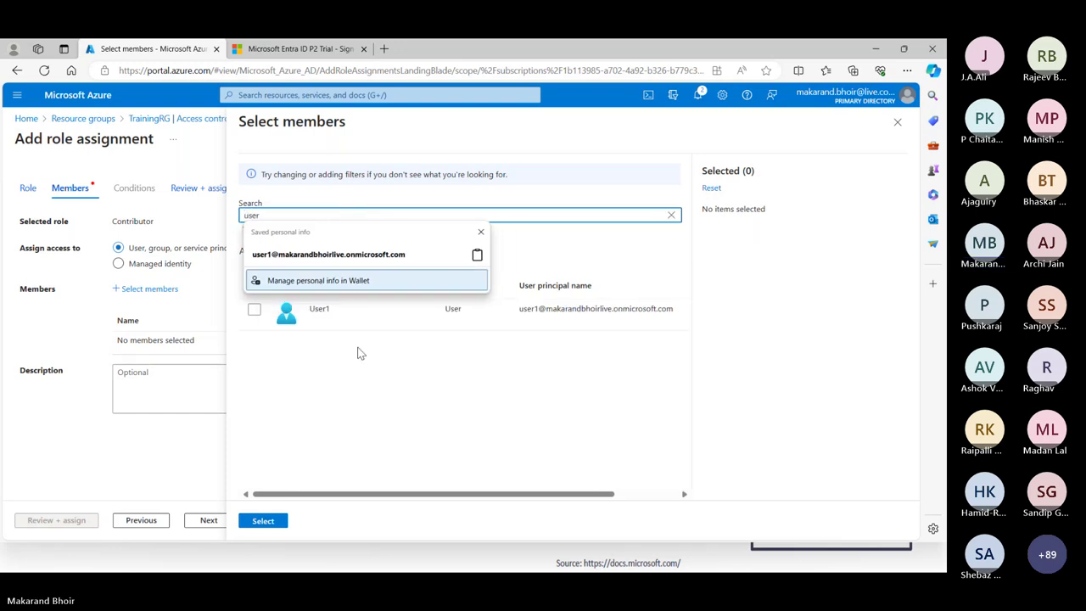
pyautogui.click(357, 353)
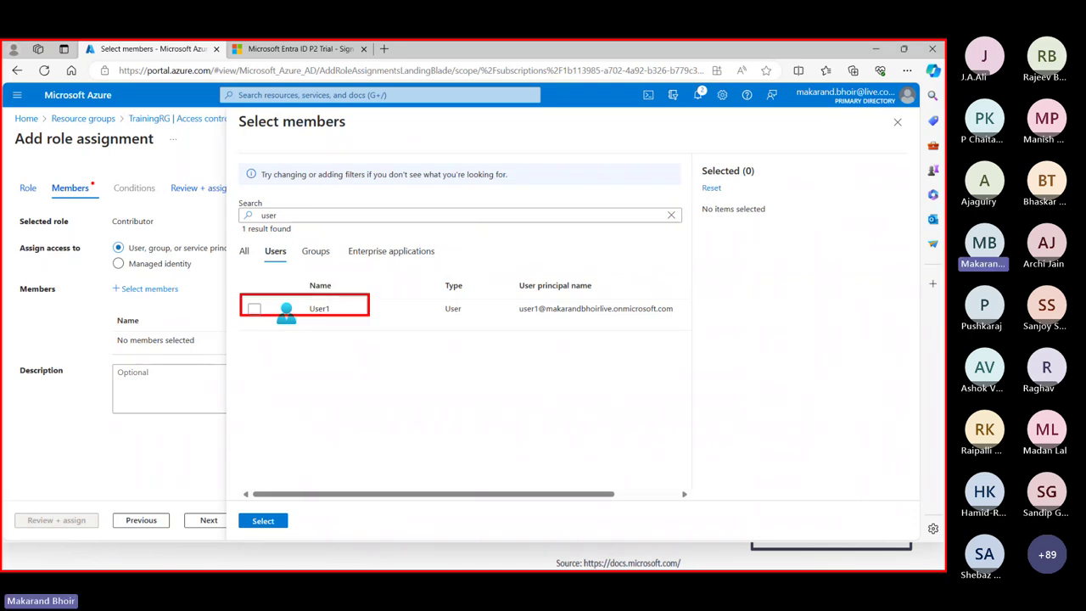
pyautogui.moveTo(240, 294); pyautogui.dragTo(688, 334)
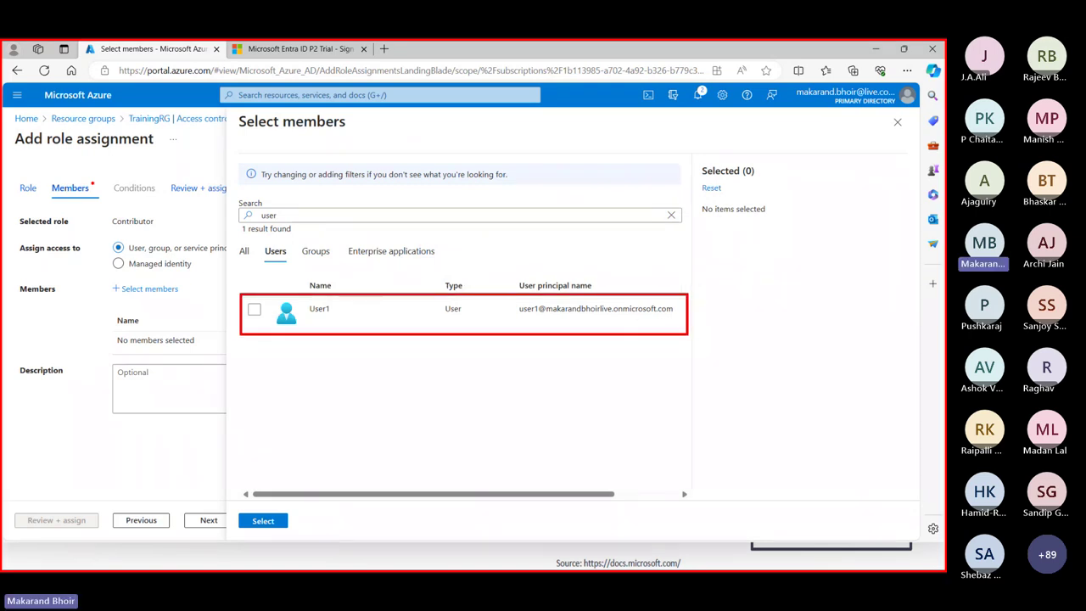
pyautogui.moveTo(257, 314); pyautogui.dragTo(290, 360)
pyautogui.click(254, 311)
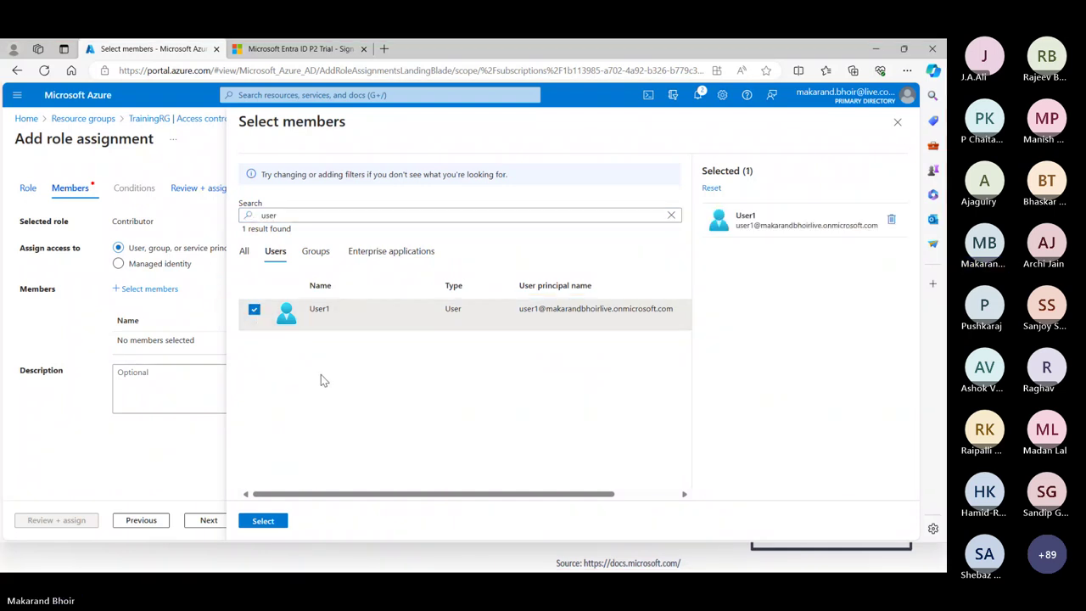
pyautogui.click(272, 526)
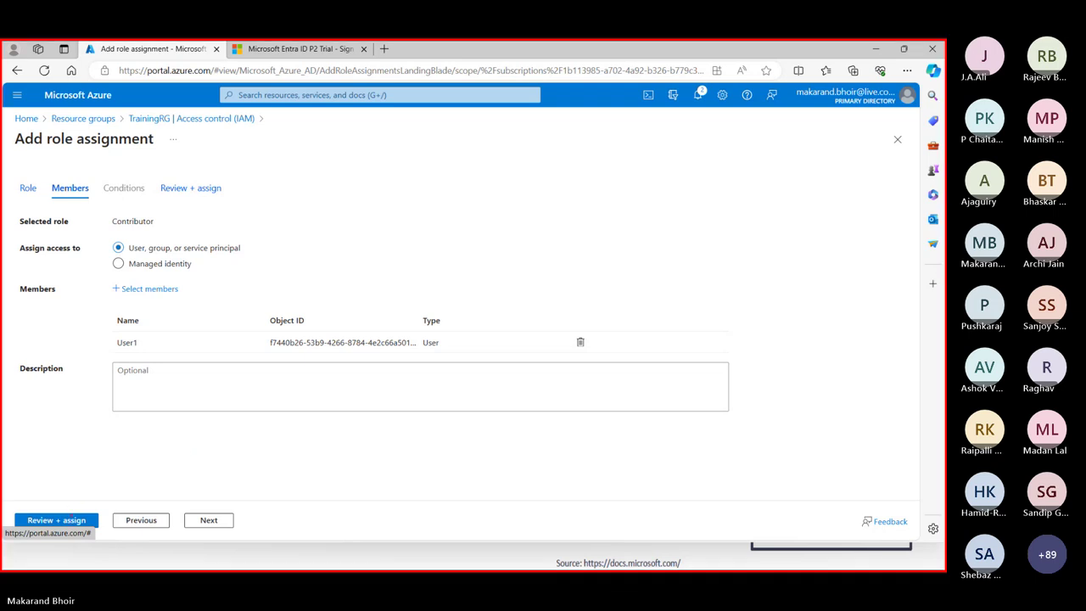
# Recheck the selected role and member, and submit the assignment of Contributor on TrainingRG to User1.
pyautogui.moveTo(132, 458); pyautogui.dragTo(72, 513)
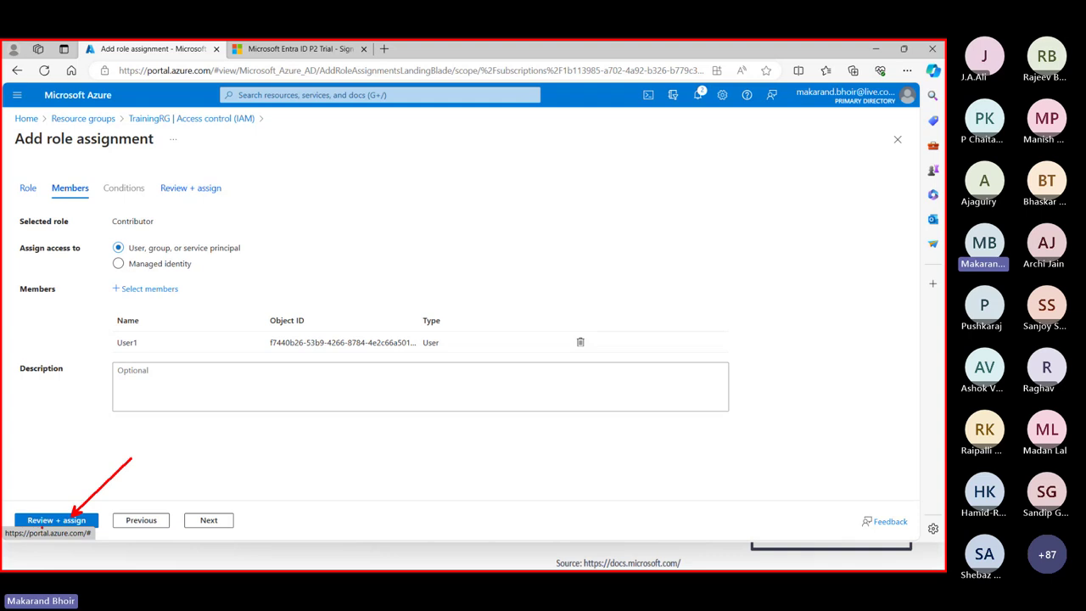
pyautogui.click(48, 524)
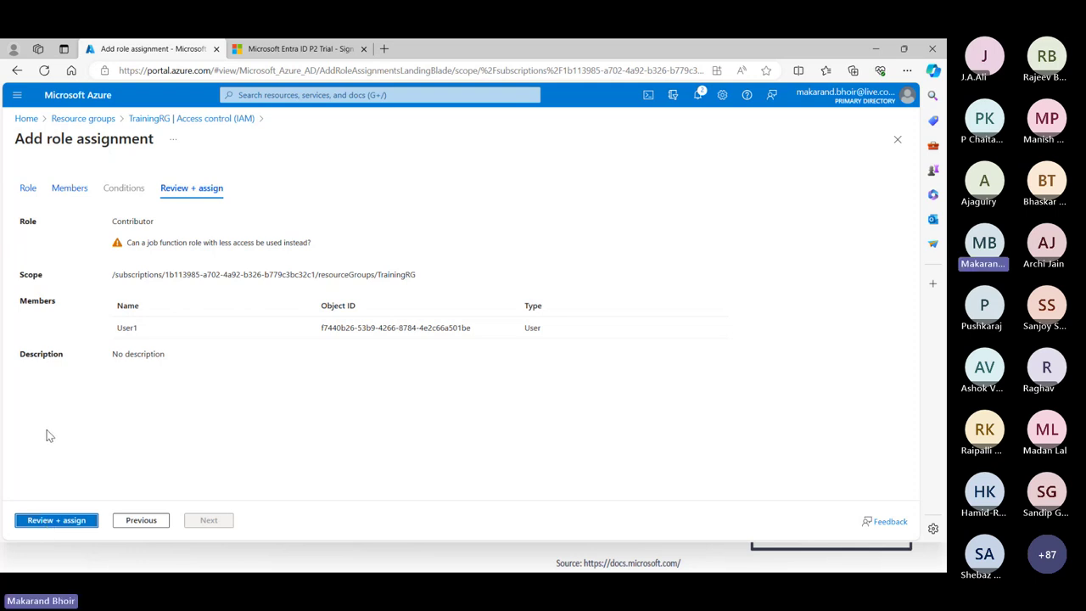
pyautogui.click(27, 190)
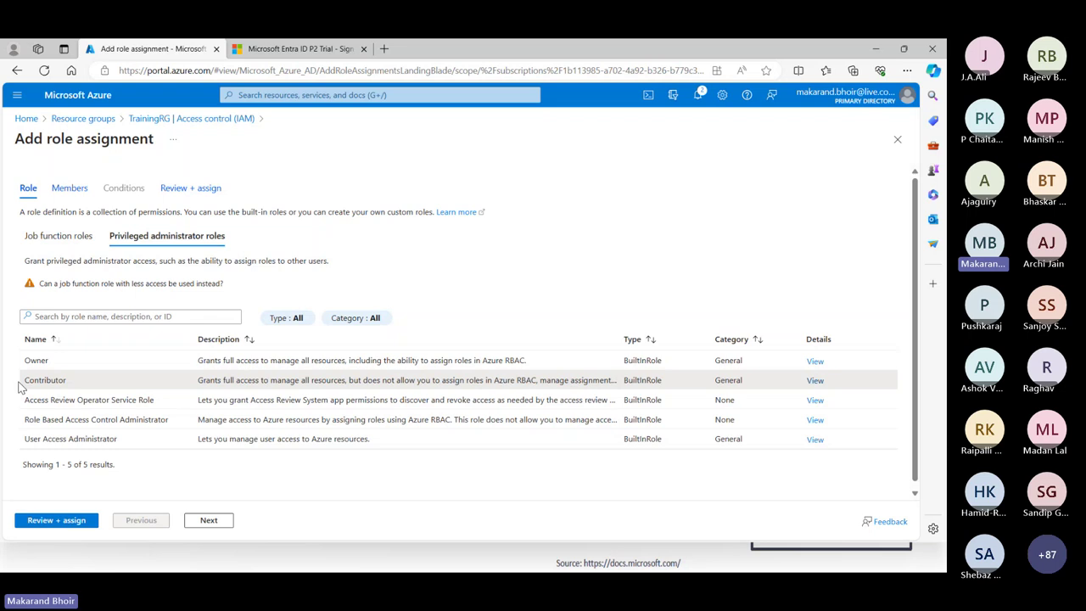
pyautogui.click(70, 188)
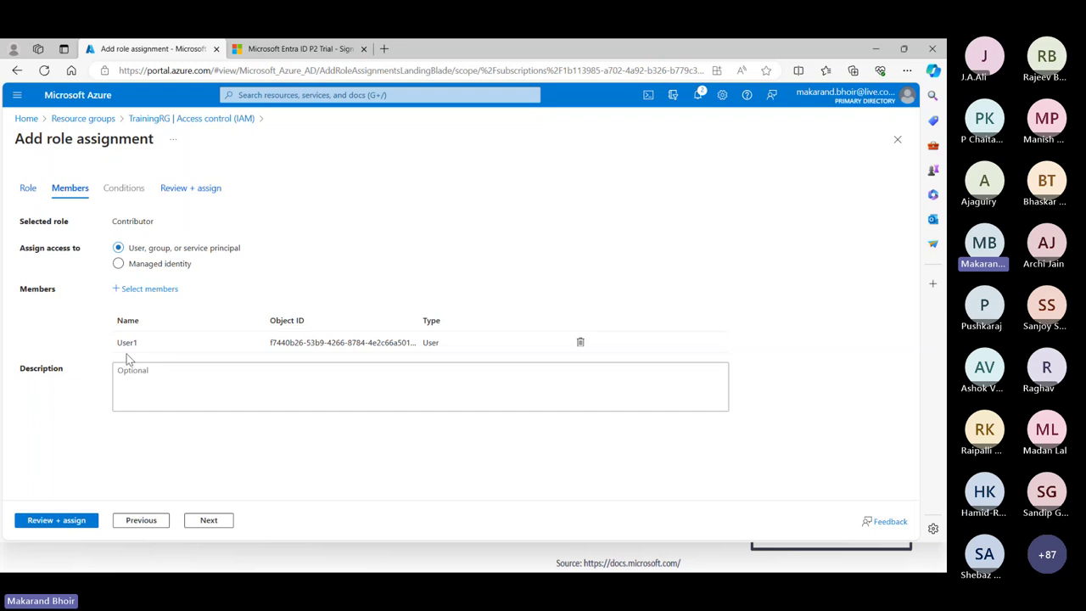
pyautogui.click(60, 524)
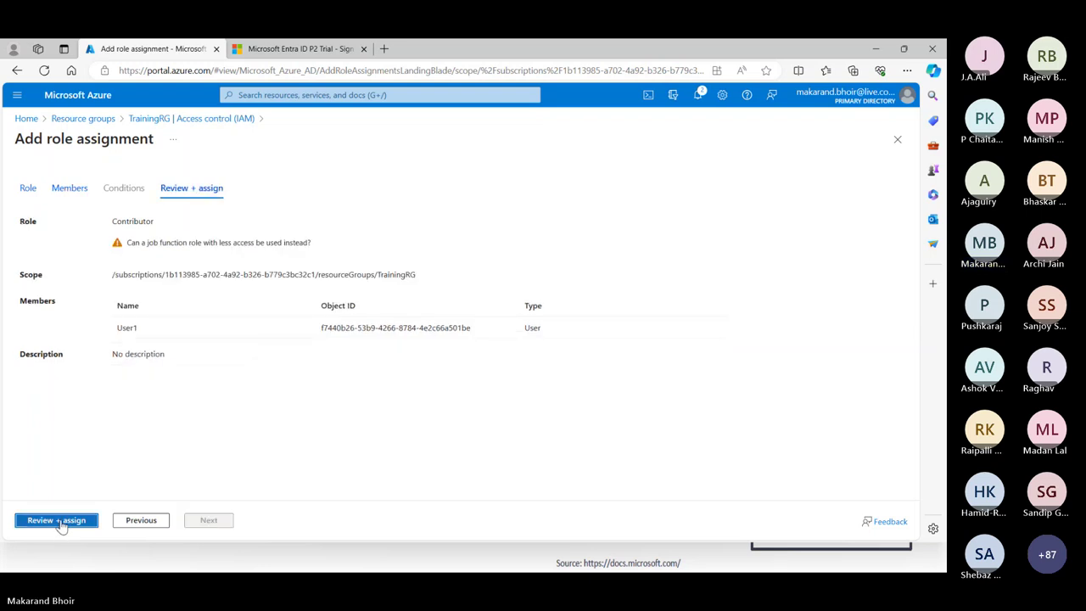
pyautogui.click(59, 525)
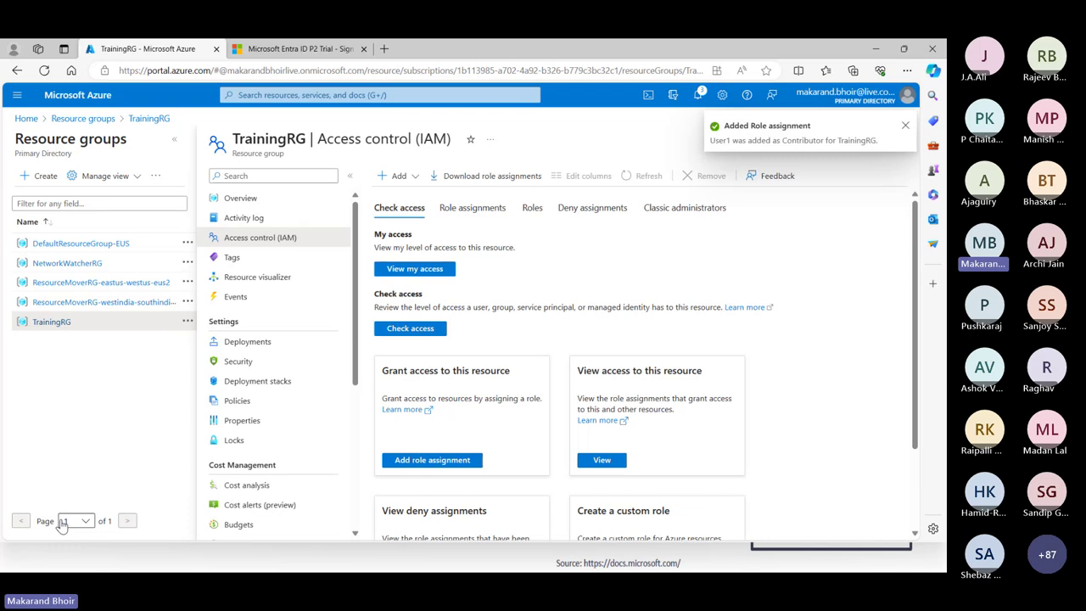
# Switch to User1's InPrivate portal window, reload the resource groups page and check User1's access to TrainingRG.
pyautogui.hotkey('alt', 'Tab')
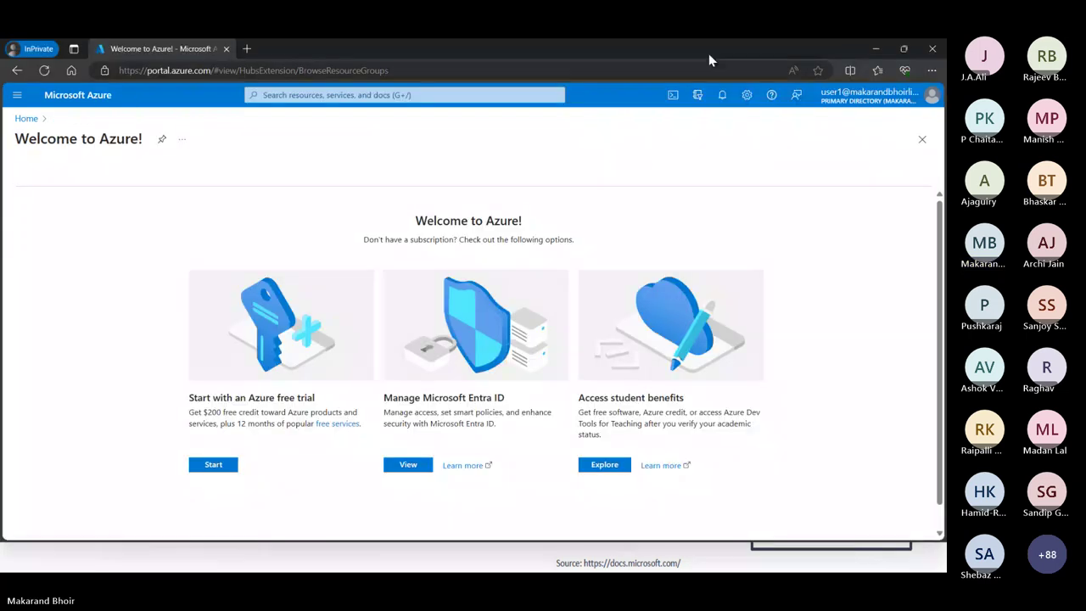
pyautogui.doubleClick(711, 54)
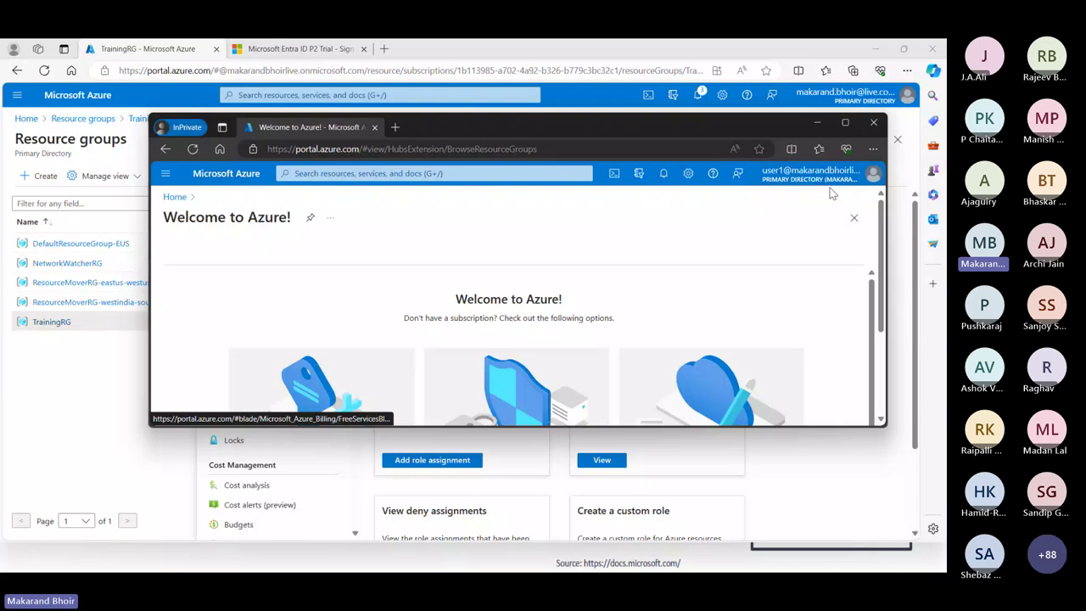
pyautogui.moveTo(809, 247)
pyautogui.mouseDown()
pyautogui.moveTo(823, 183)
pyautogui.moveTo(868, 177)
pyautogui.moveTo(876, 163)
pyautogui.mouseUp()
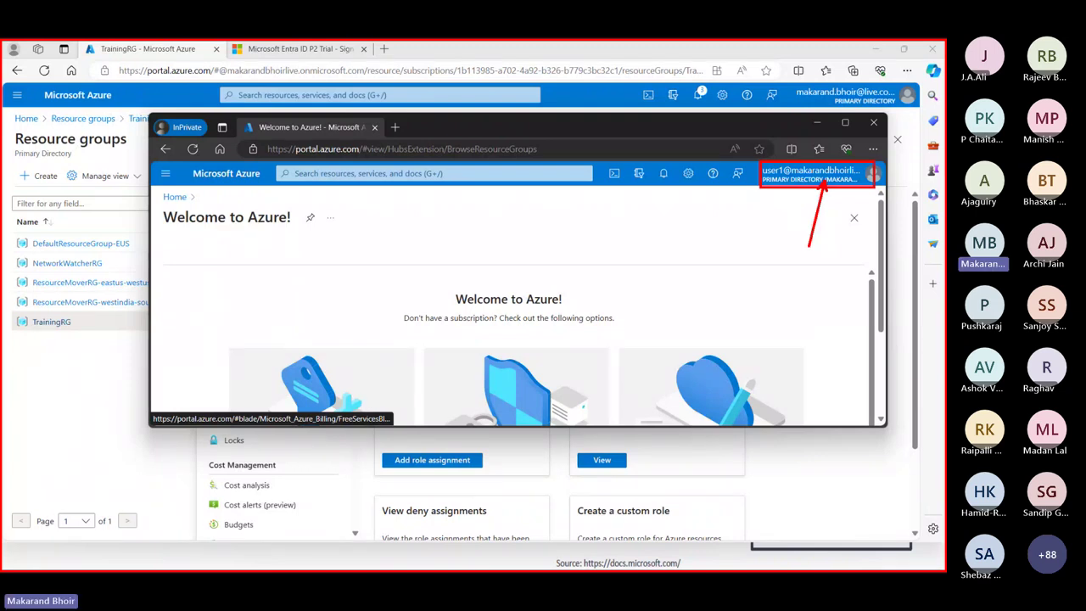
pyautogui.moveTo(204, 194); pyautogui.dragTo(201, 157)
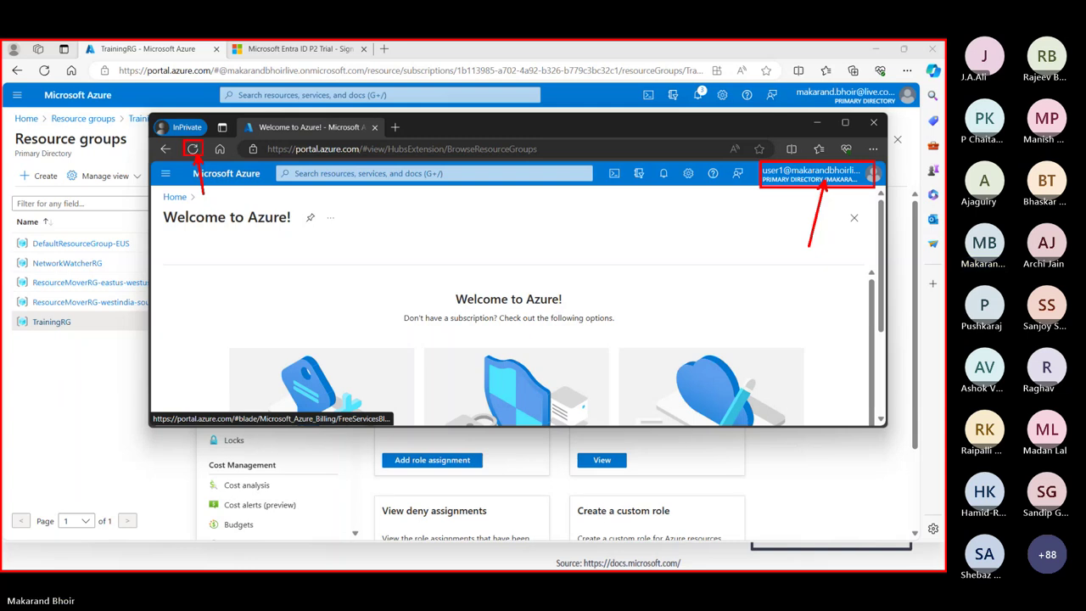
pyautogui.click(192, 150)
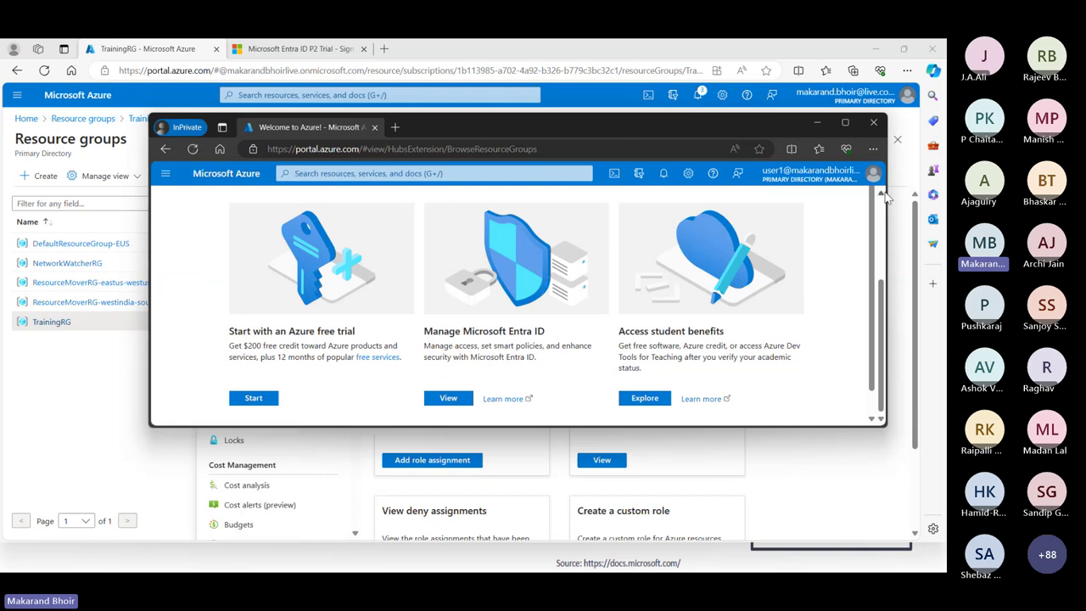
pyautogui.click(846, 123)
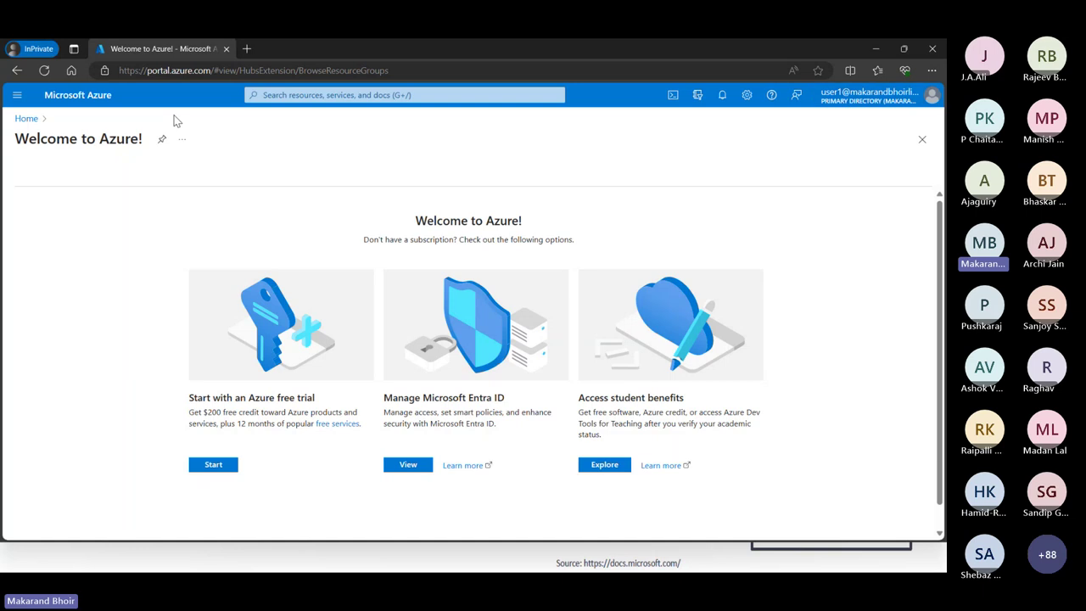
pyautogui.click(44, 71)
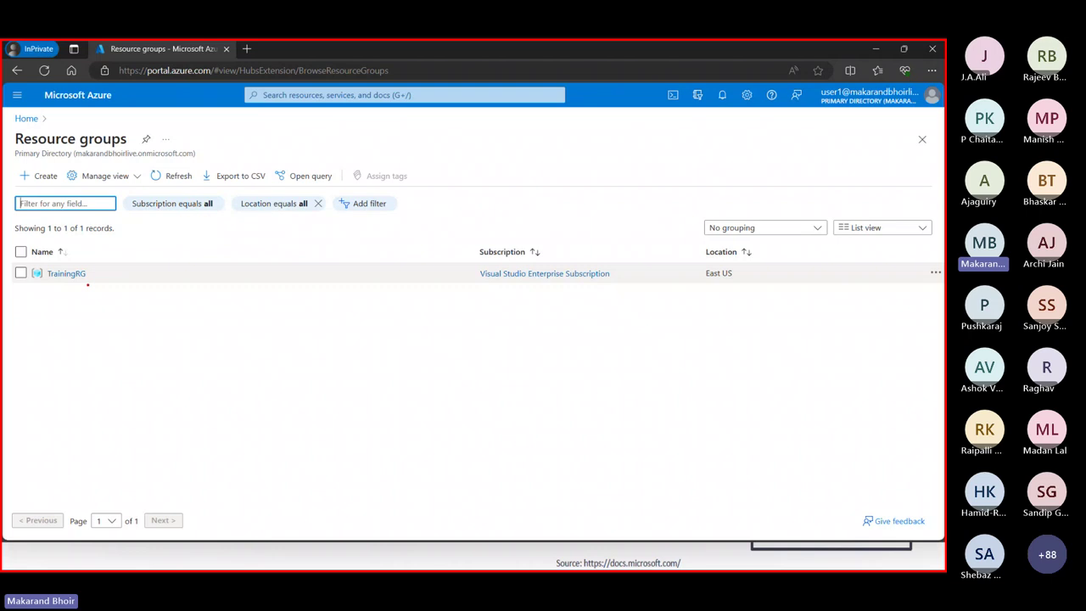
pyautogui.moveTo(87, 284); pyautogui.dragTo(132, 324)
pyautogui.moveTo(4, 259); pyautogui.dragTo(131, 283)
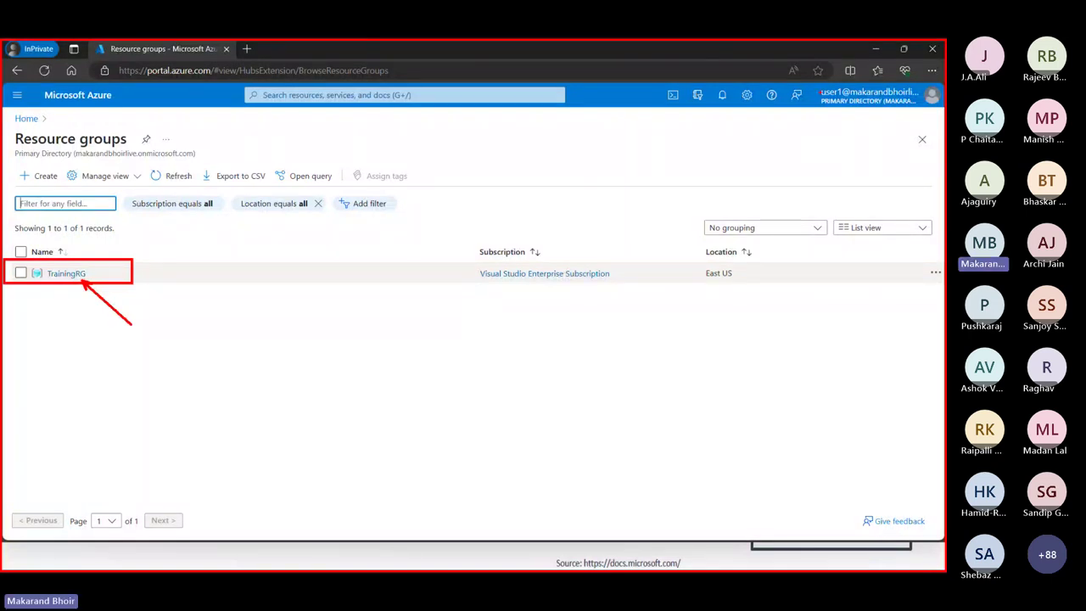
pyautogui.moveTo(815, 83)
pyautogui.mouseDown()
pyautogui.moveTo(928, 110)
pyautogui.moveTo(865, 103)
pyautogui.mouseUp()
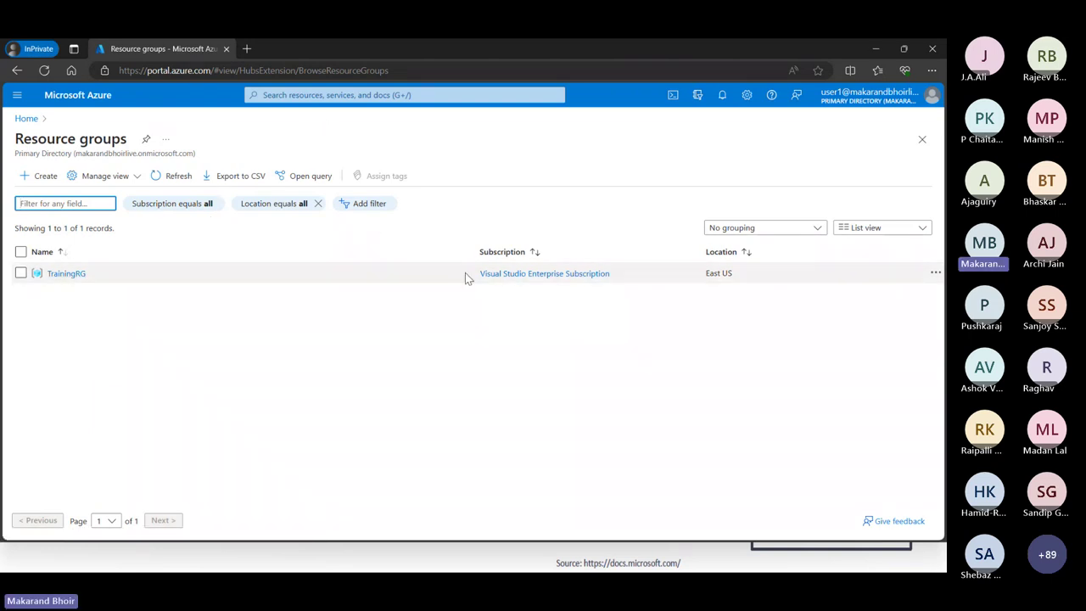
# Compare User1's resource groups with the administrator's session, closing TrainingRG's access control page to return to the full resource group list.
pyautogui.hotkey('alt', 'Tab')
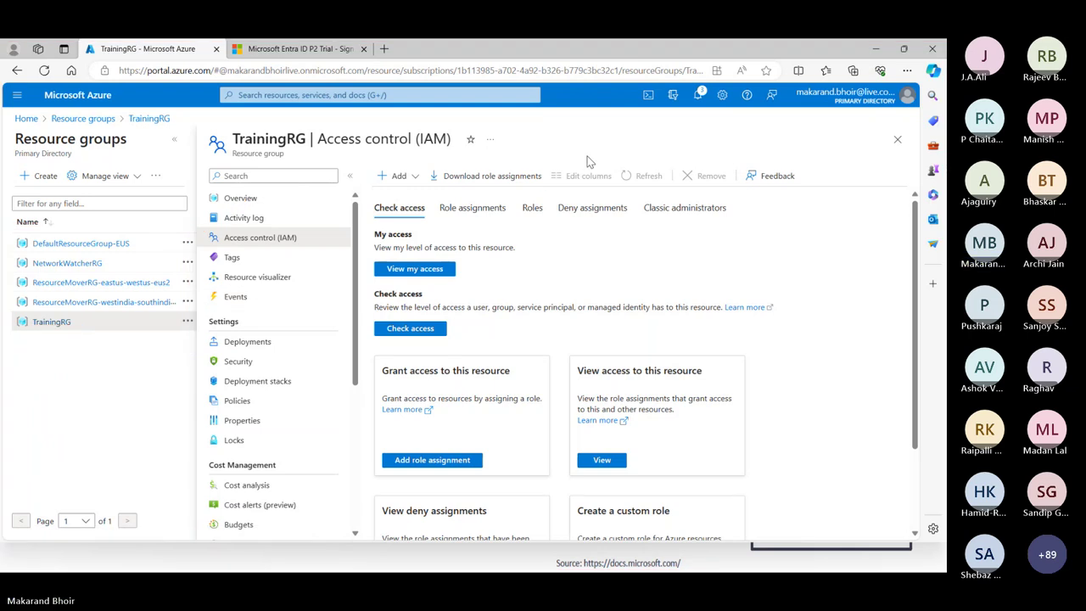
pyautogui.press('super+Tab')
pyautogui.press('Return')
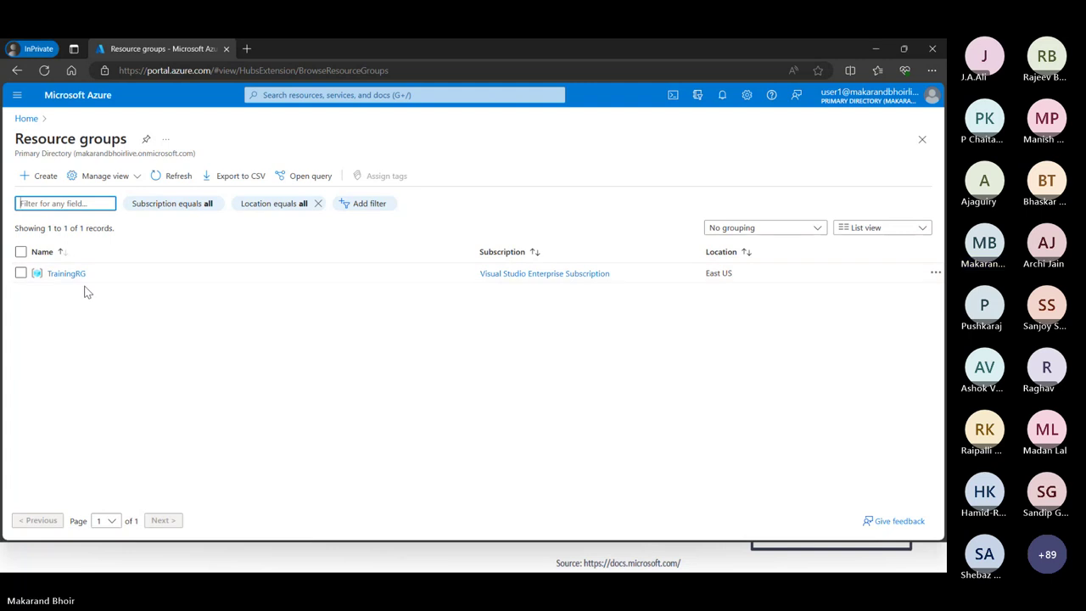
pyautogui.hotkey('alt', 'Tab')
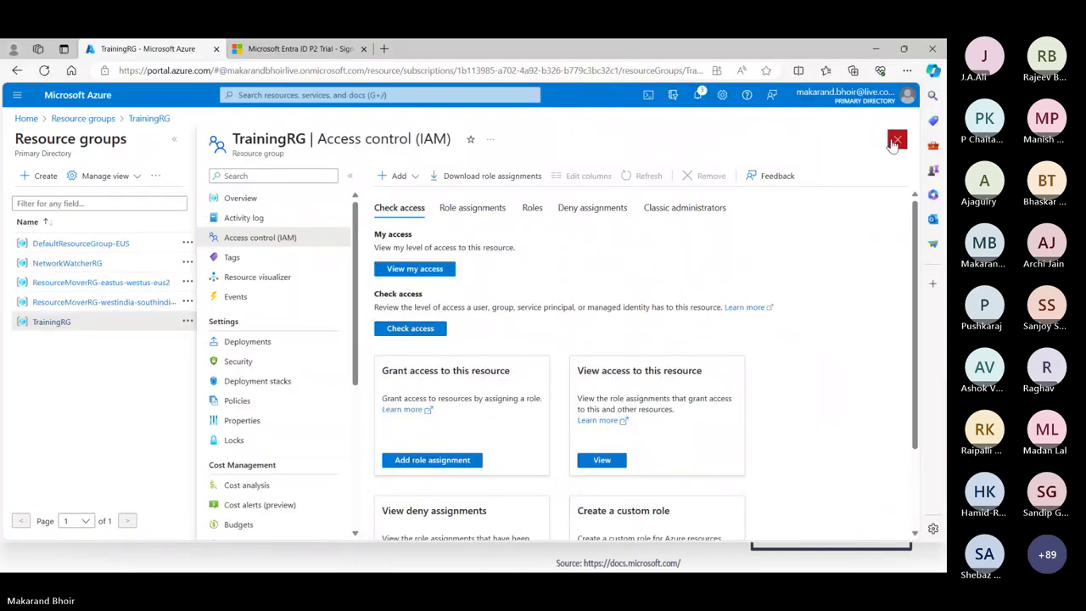
pyautogui.click(897, 140)
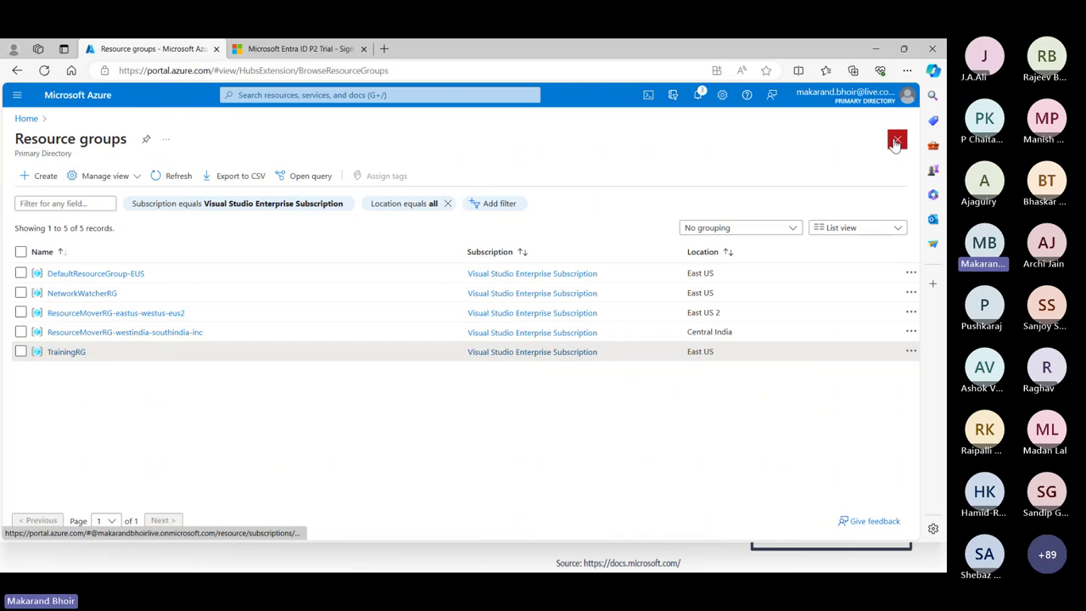
# Switch to the Teams meeting and enlarge the Azure sign-in screenshot shared in the chat to examine it, closing it when done.
pyautogui.hotkey('alt', 'Tab')
pyautogui.hotkey('alt', 'Tab')
pyautogui.hotkey('alt', 'Tab')
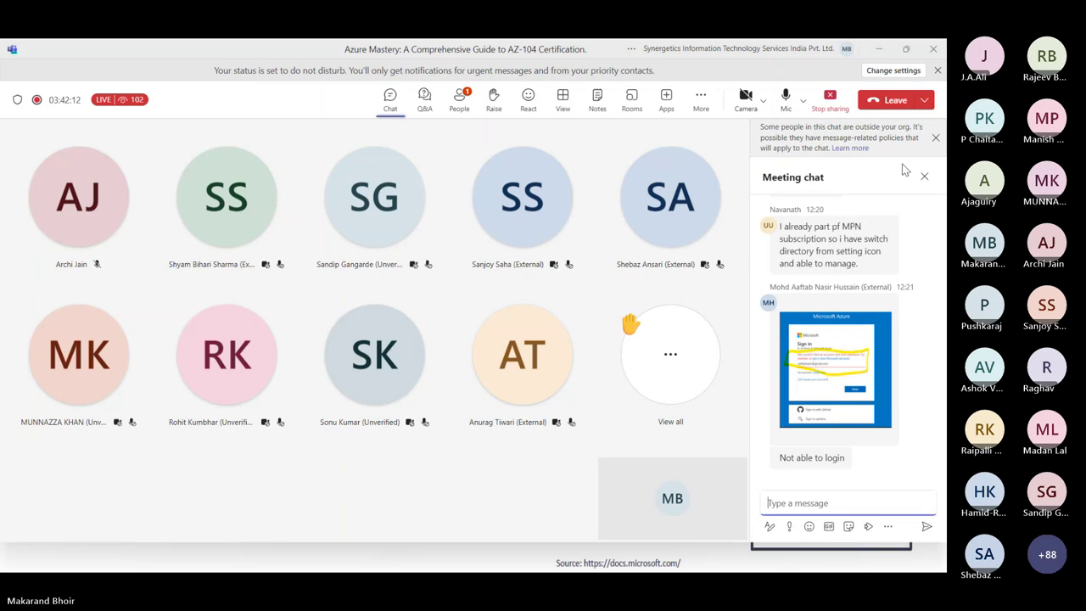
pyautogui.click(854, 358)
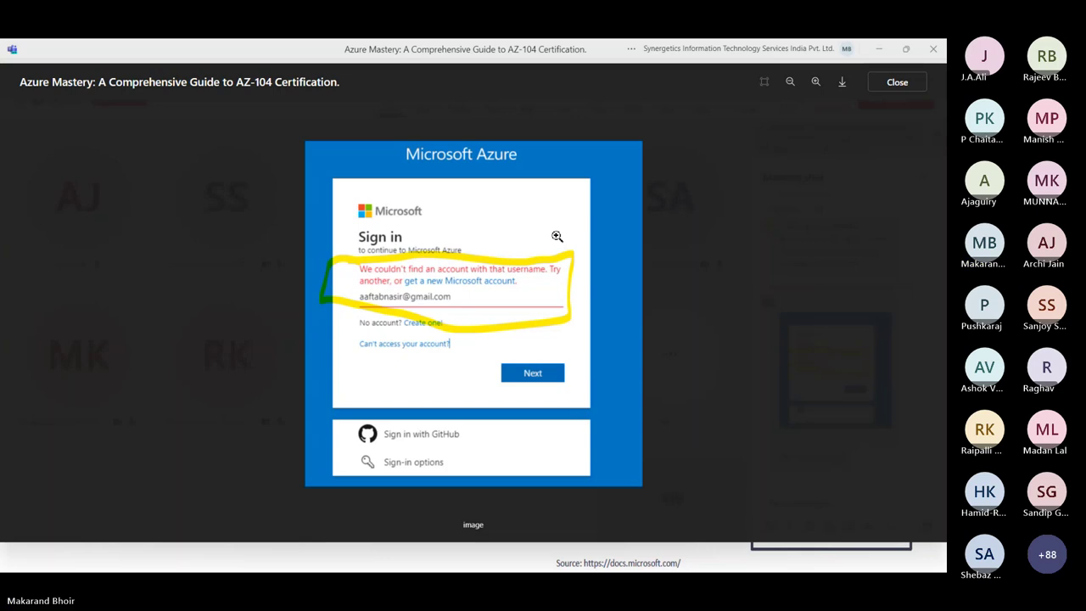
pyautogui.press('Escape')
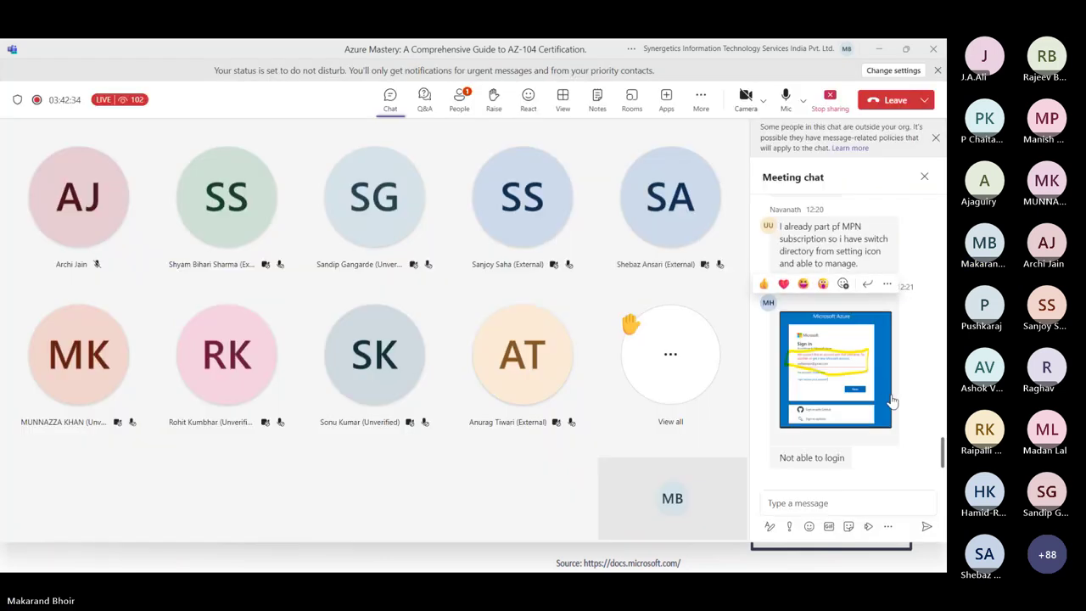
# Read through the meeting chat for attendees' questions on signing in, switching directories and migrating users, and check one questioner's profile card.
pyautogui.scroll(1, 892, 400)
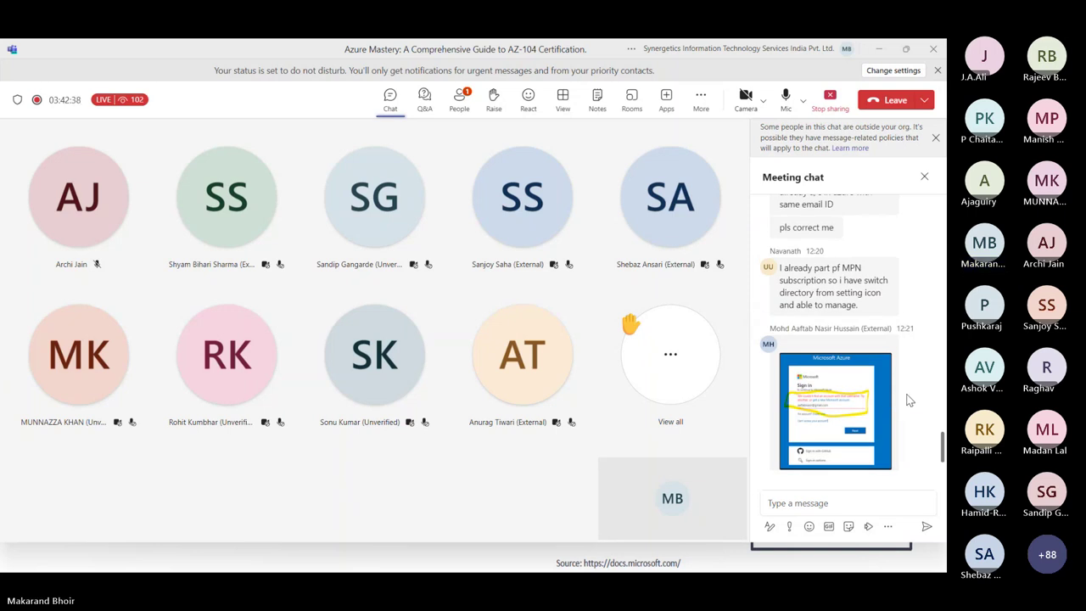
pyautogui.scroll(3, 907, 403)
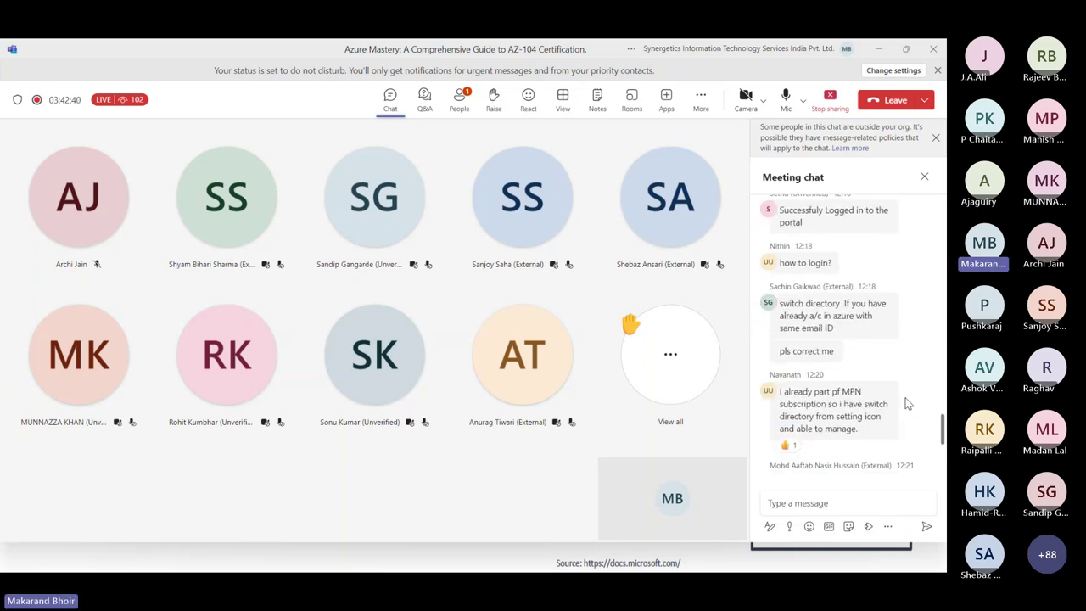
pyautogui.scroll(-2, 907, 404)
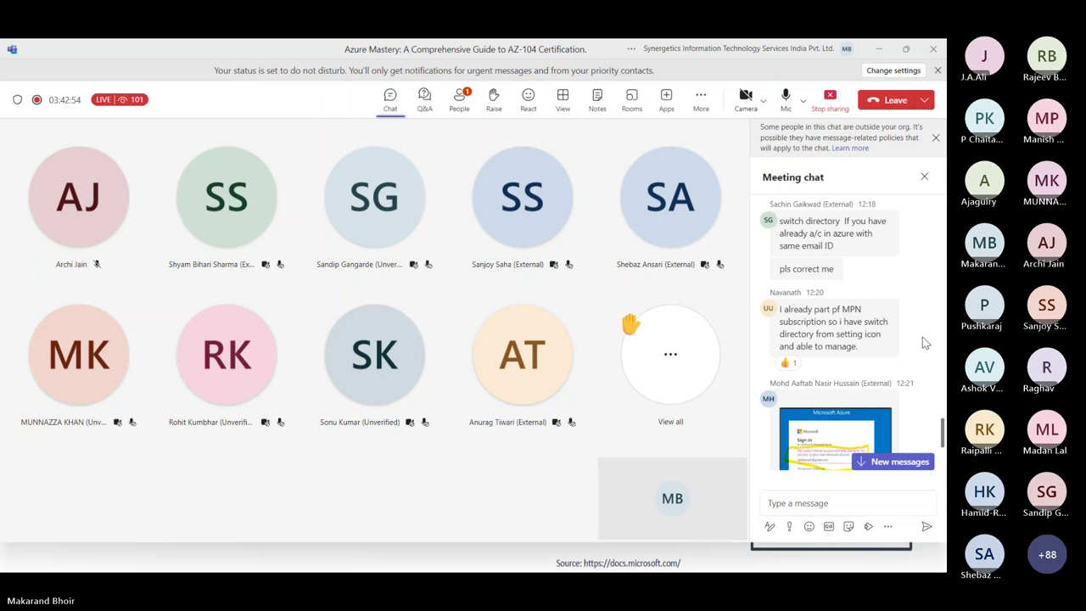
pyautogui.scroll(-3, 916, 371)
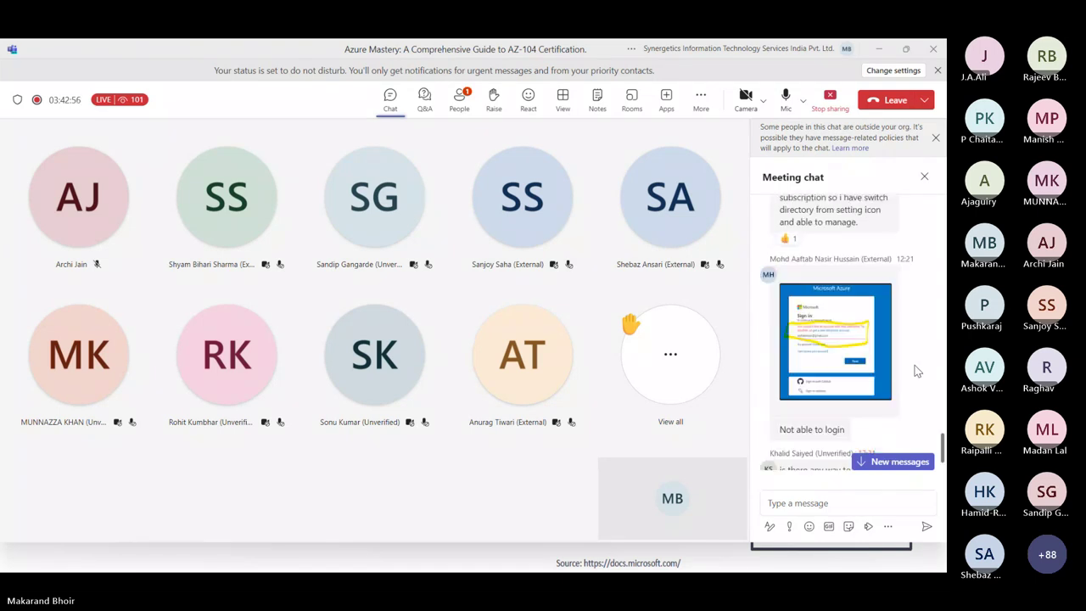
pyautogui.scroll(-1, 916, 370)
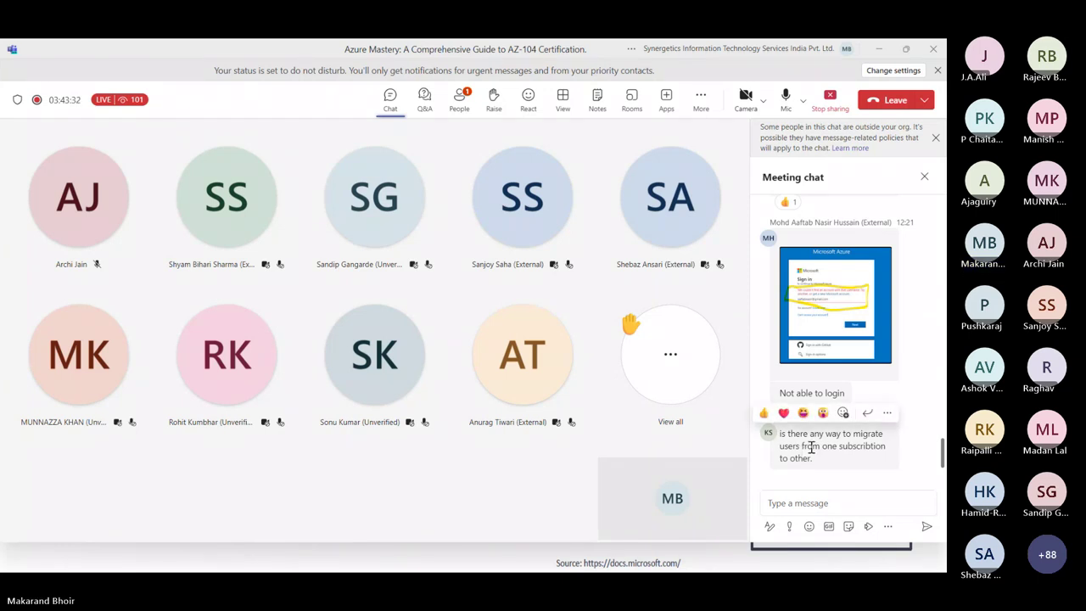
pyautogui.click(765, 437)
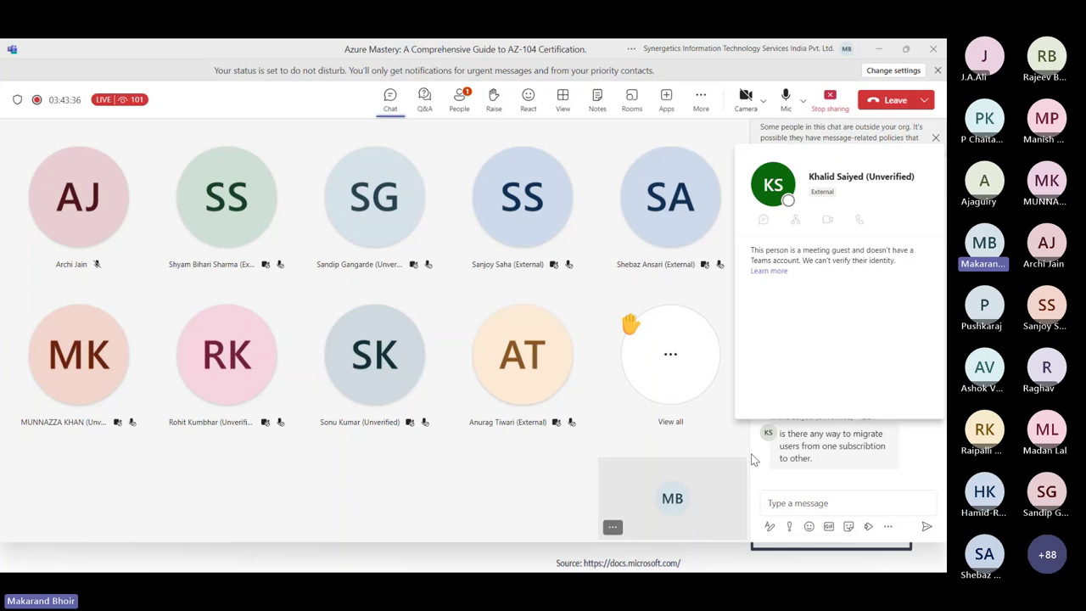
pyautogui.scroll(5, 891, 466)
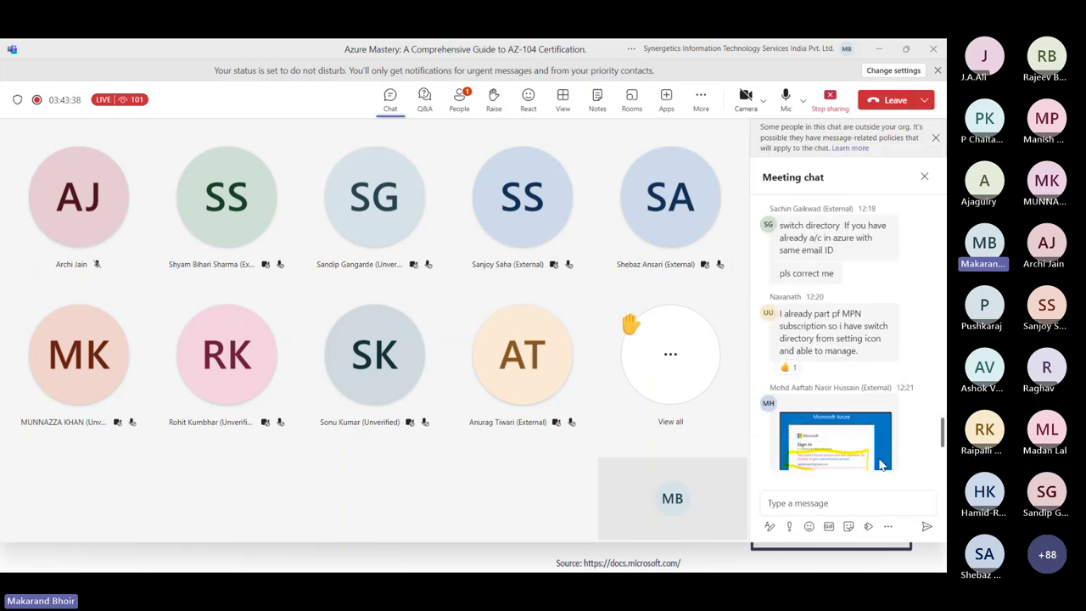
pyautogui.scroll(3, 879, 465)
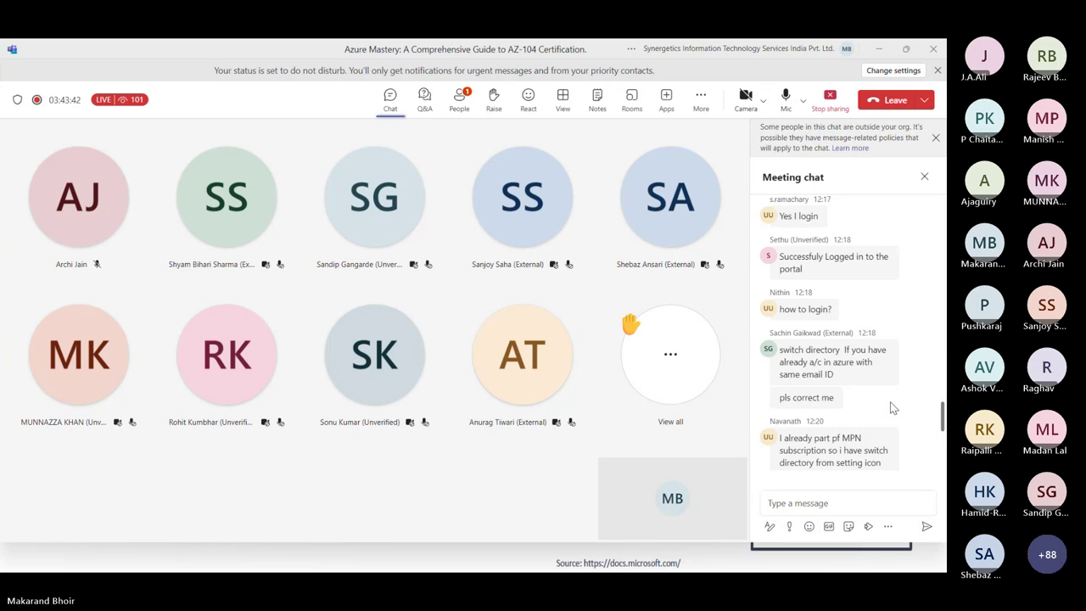
pyautogui.scroll(1, 891, 401)
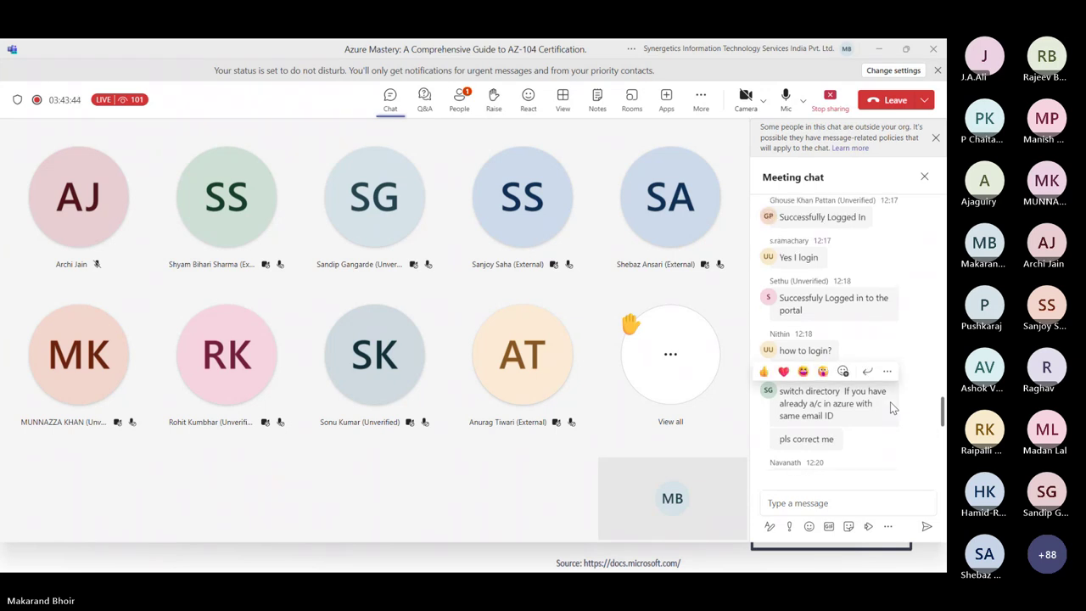
# Review the latest messages in the meeting chat and open the participants list.
pyautogui.scroll(-5, 890, 402)
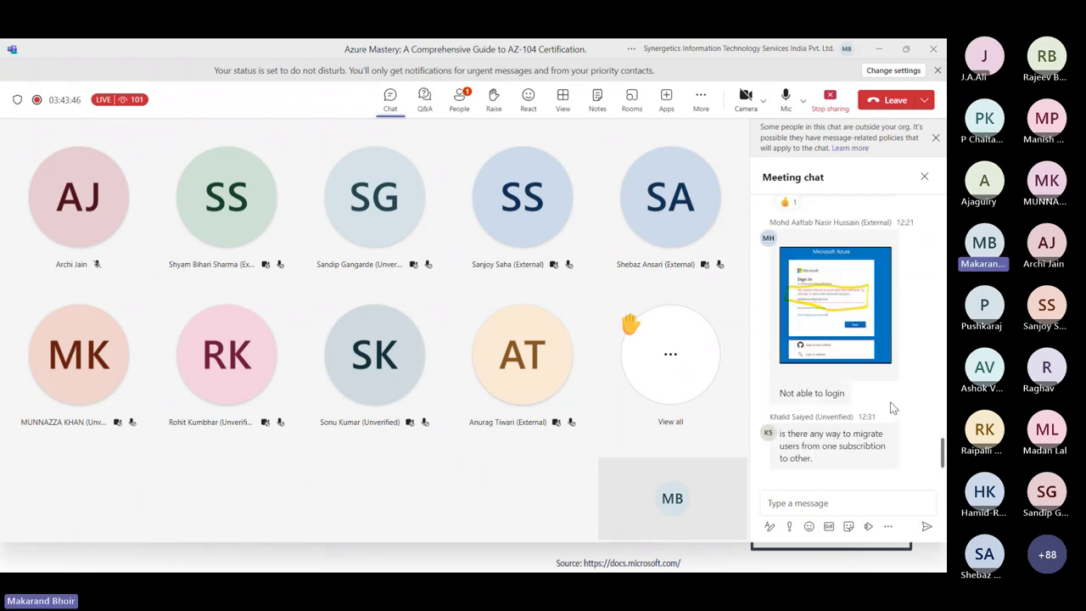
pyautogui.click(459, 99)
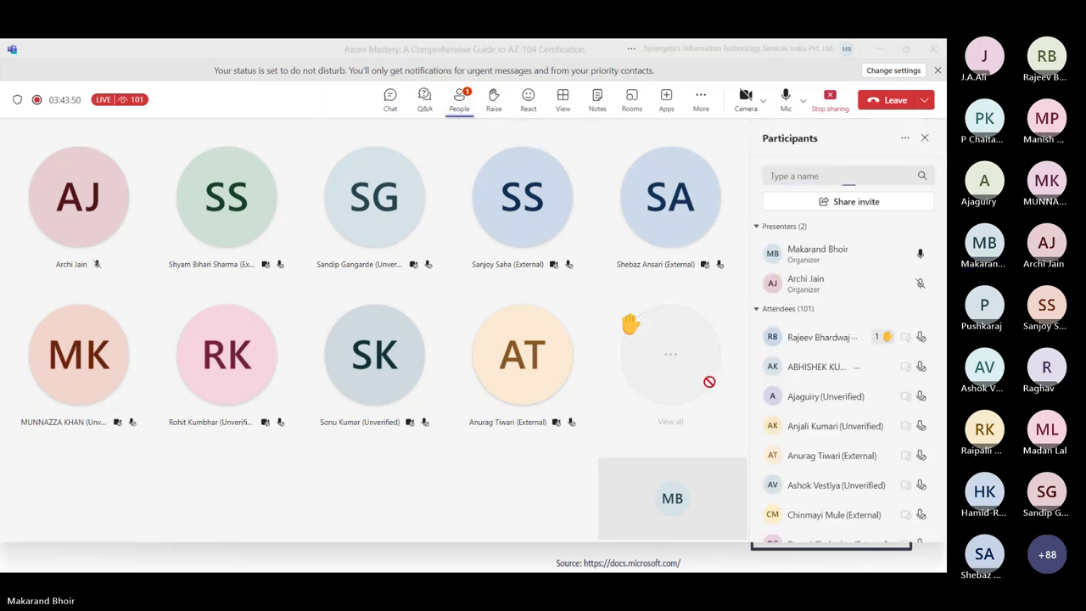
# Switch to the Azure portal in the browser and open the Microsoft Entra ID groups list.
pyautogui.hotkey('alt', 'Tab')
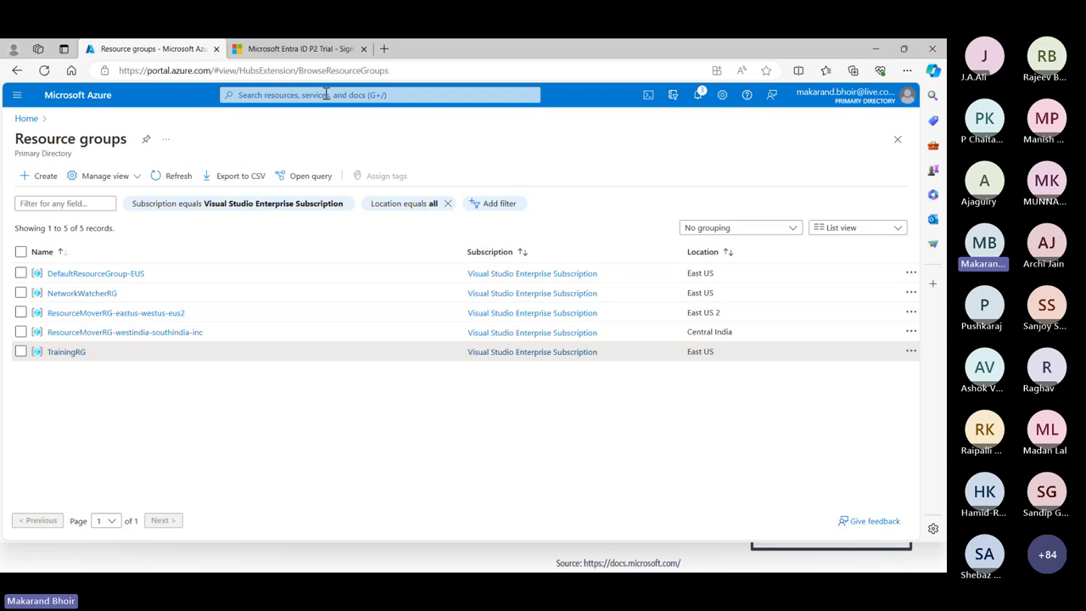
pyautogui.click(326, 94)
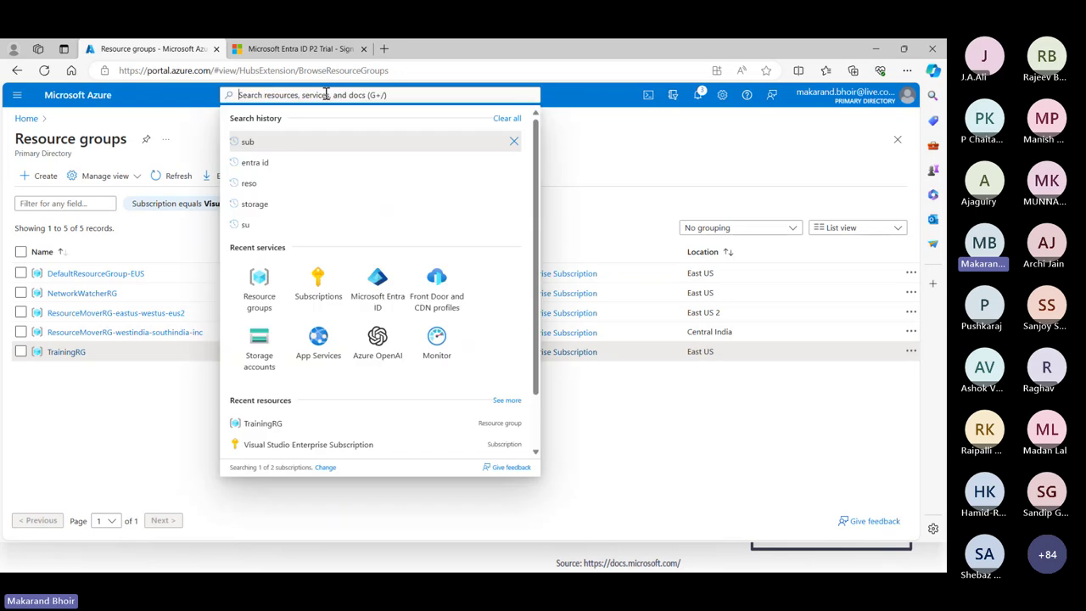
pyautogui.click(383, 299)
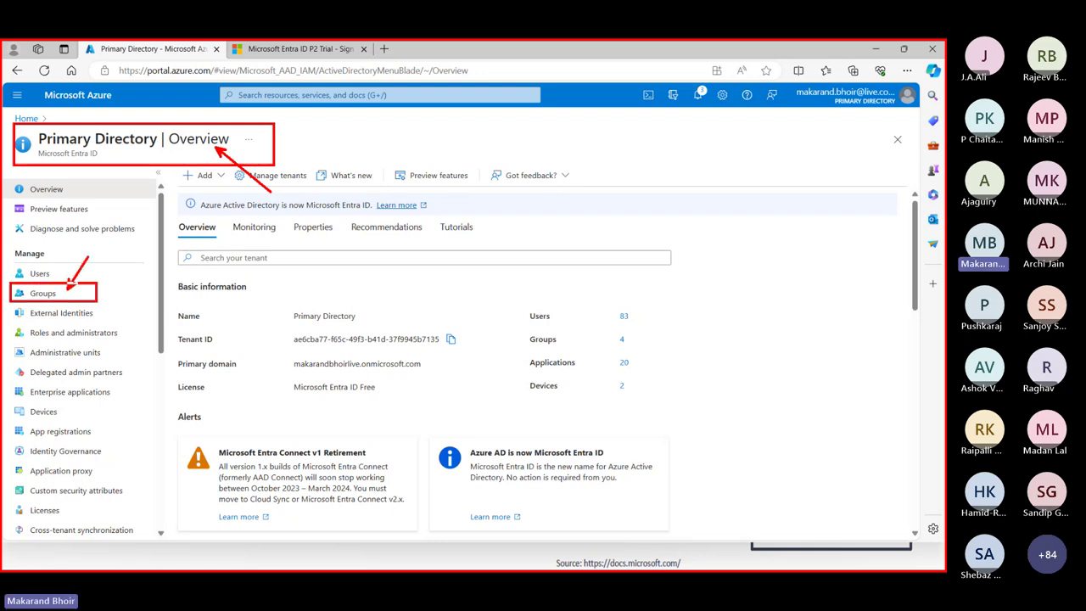
pyautogui.click(42, 294)
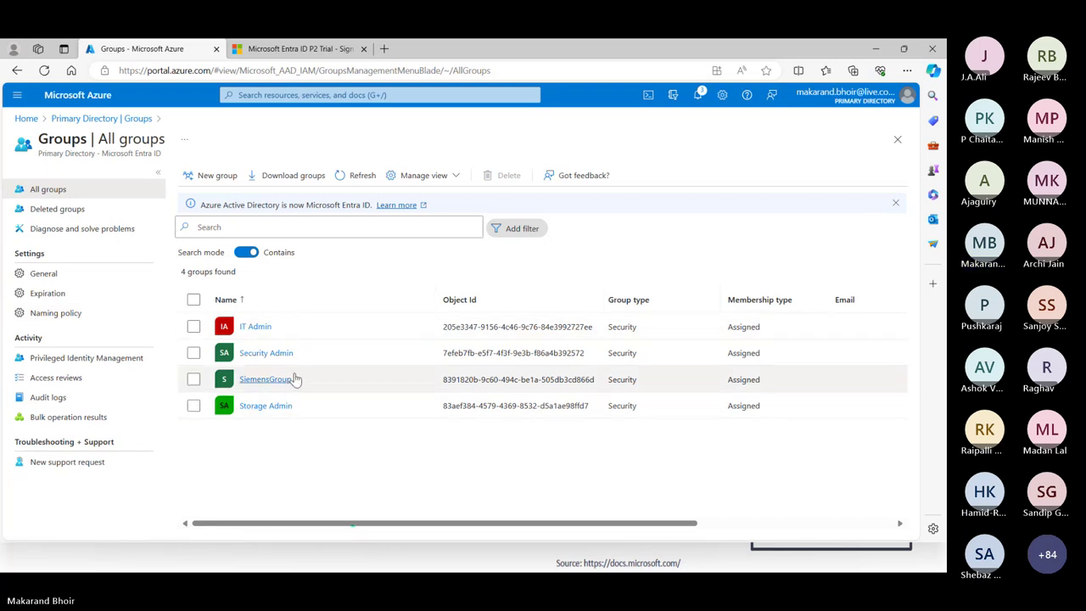
# Create a Security group named ExternalUserGrp with assigned membership and no owners or members.
pyautogui.click(218, 180)
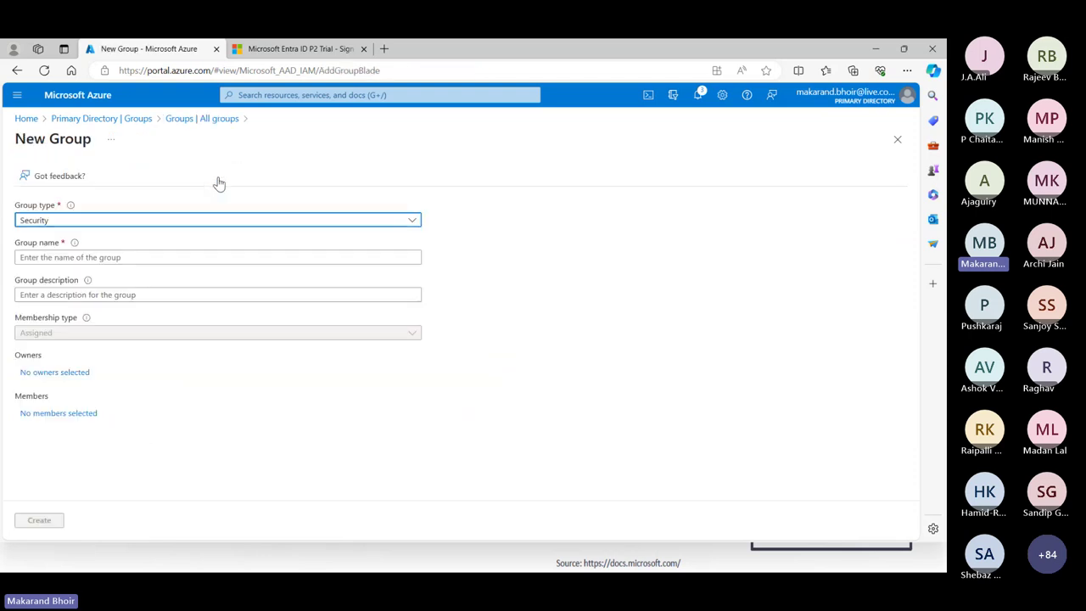
pyautogui.click(182, 257)
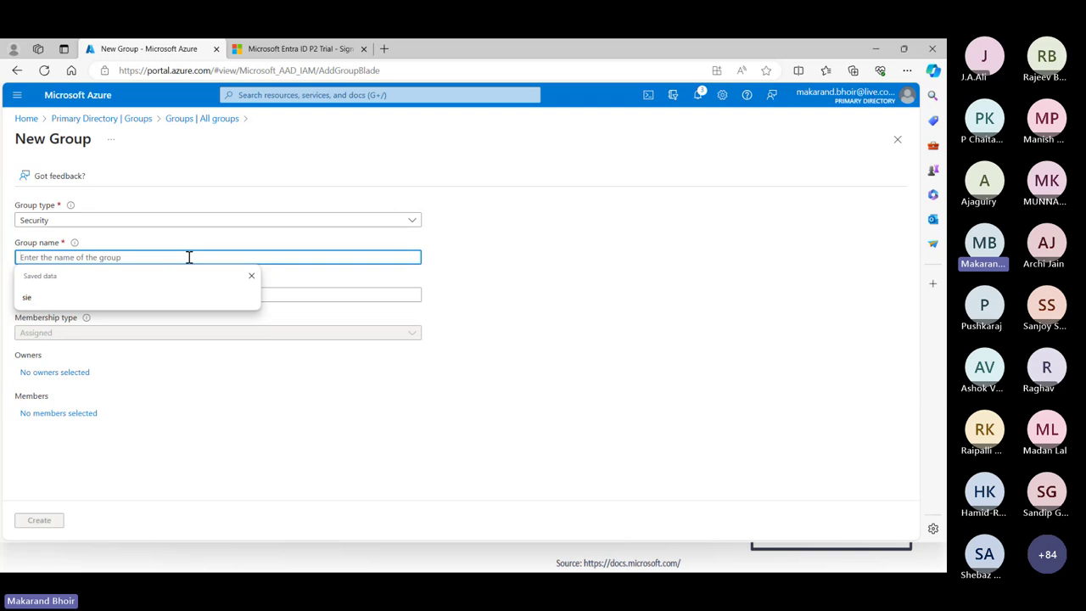
pyautogui.click(252, 277)
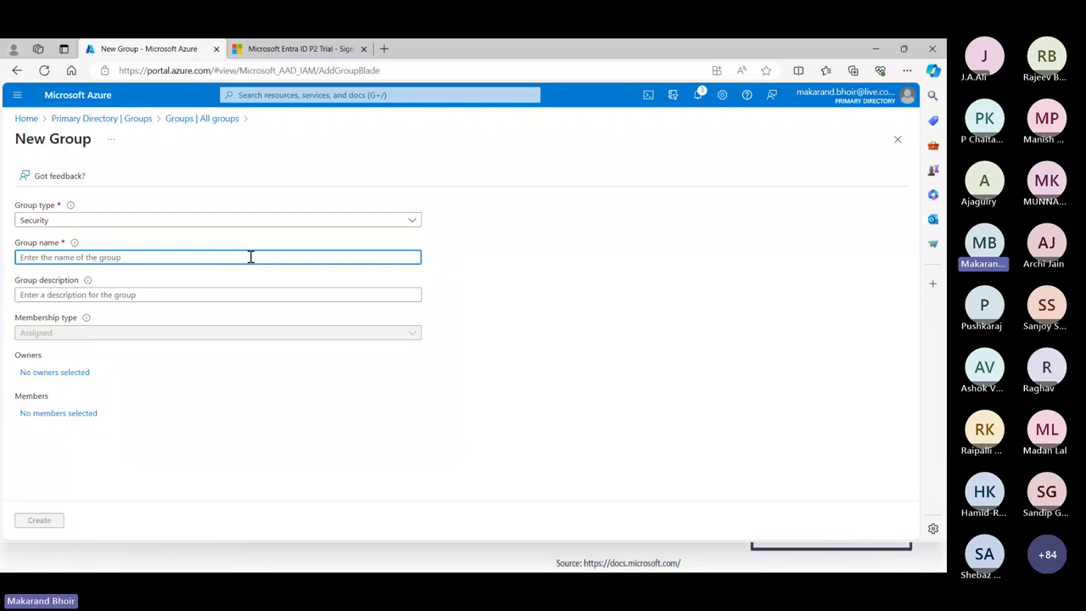
pyautogui.write('Ex')
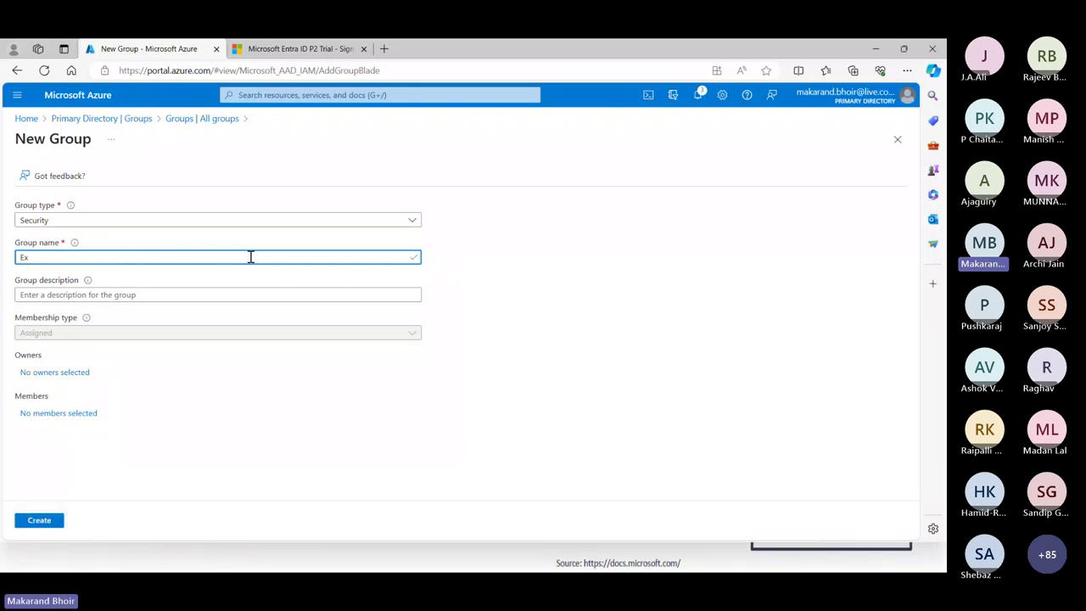
pyautogui.write('ternal')
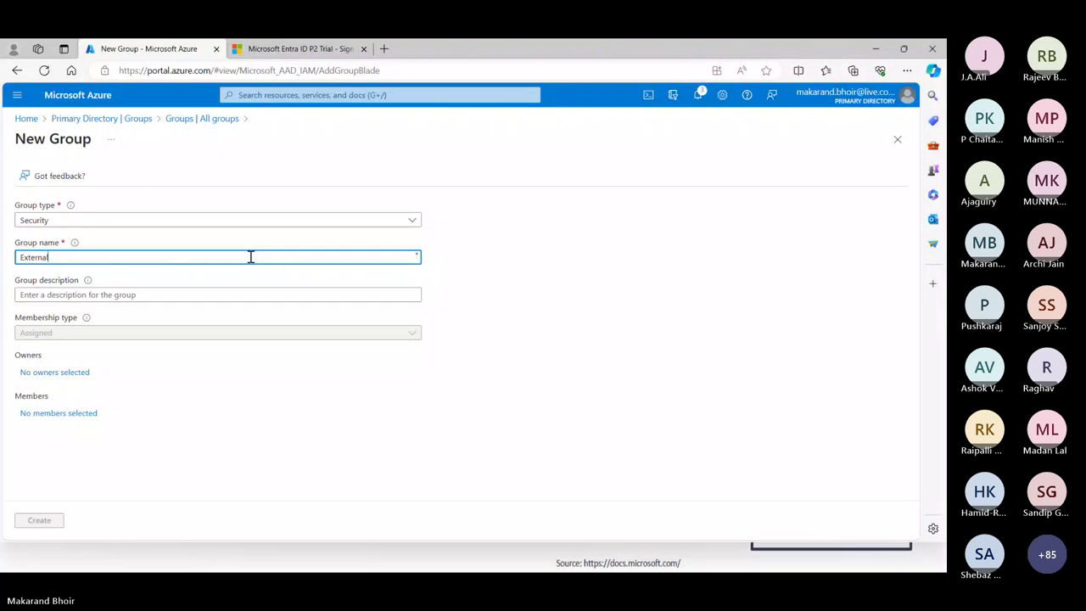
pyautogui.write('UserG')
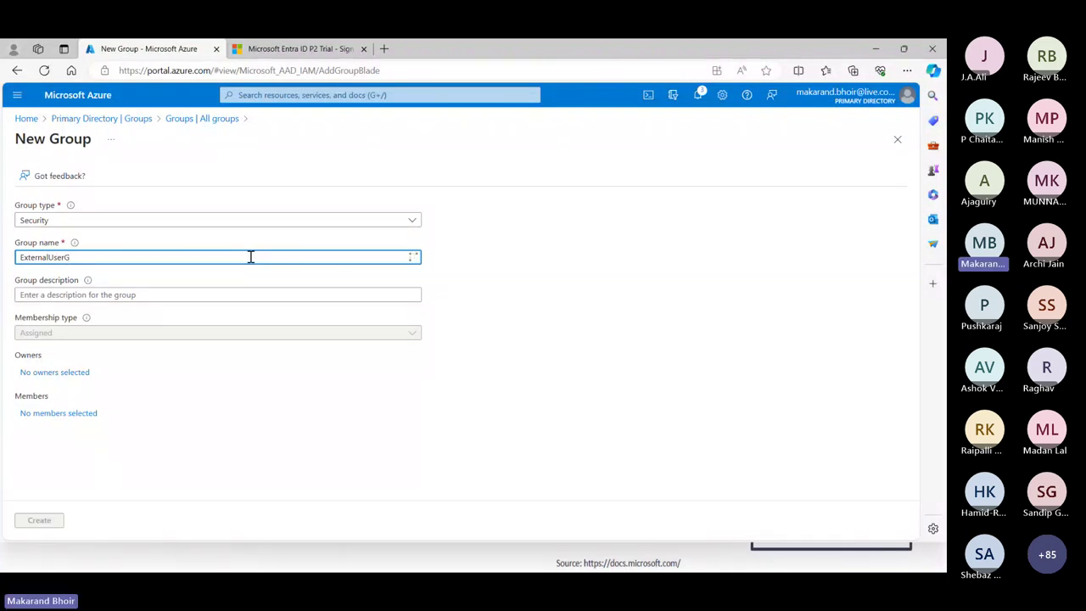
pyautogui.write('rp')
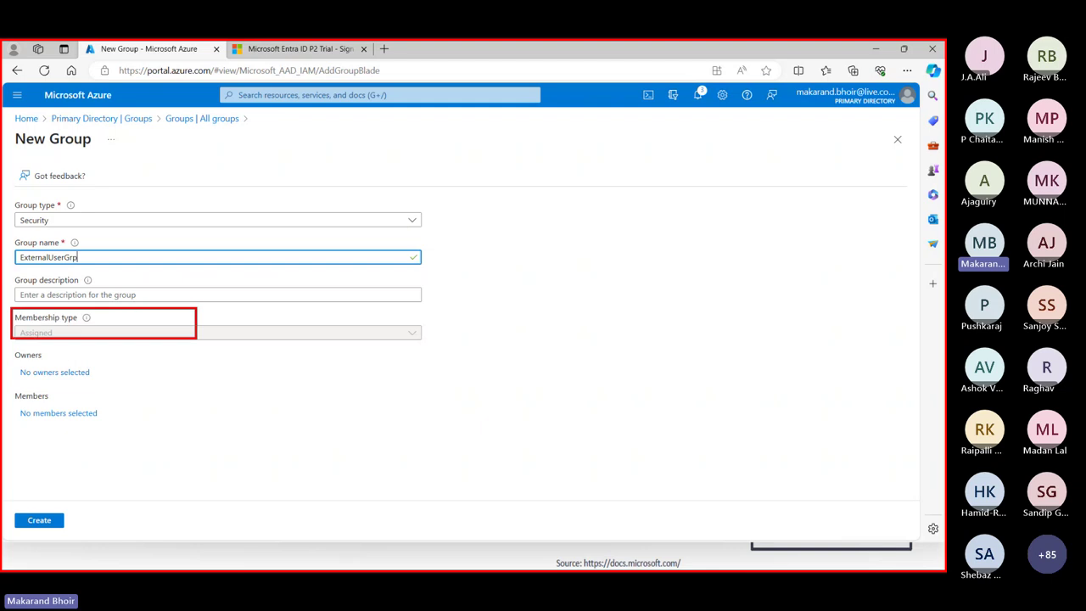
pyautogui.moveTo(201, 339); pyautogui.dragTo(231, 358)
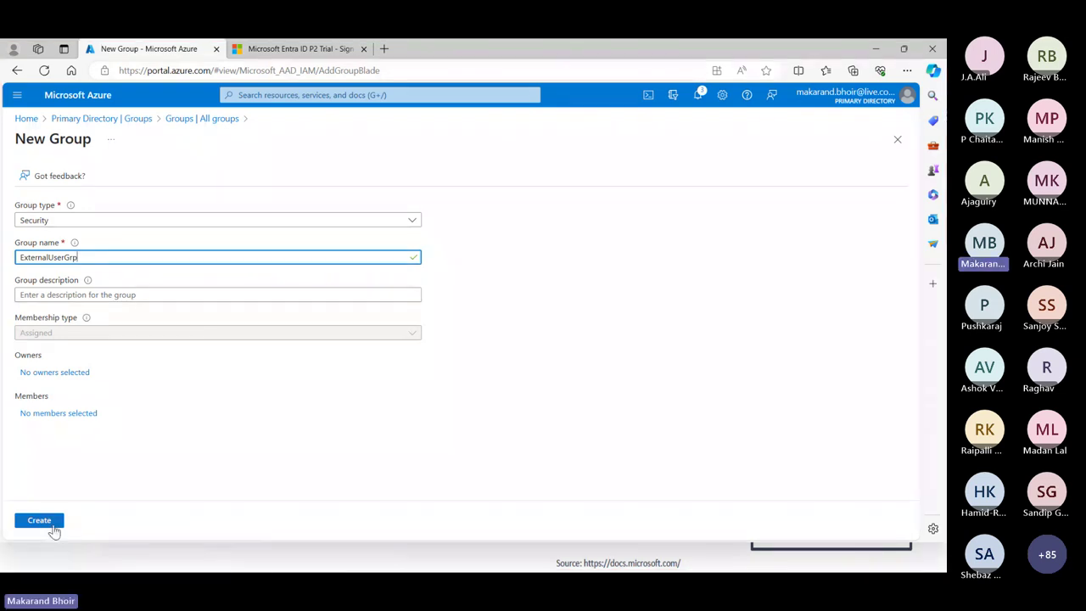
pyautogui.moveTo(56, 460)
pyautogui.mouseDown()
pyautogui.moveTo(49, 418)
pyautogui.moveTo(133, 429)
pyautogui.mouseUp()
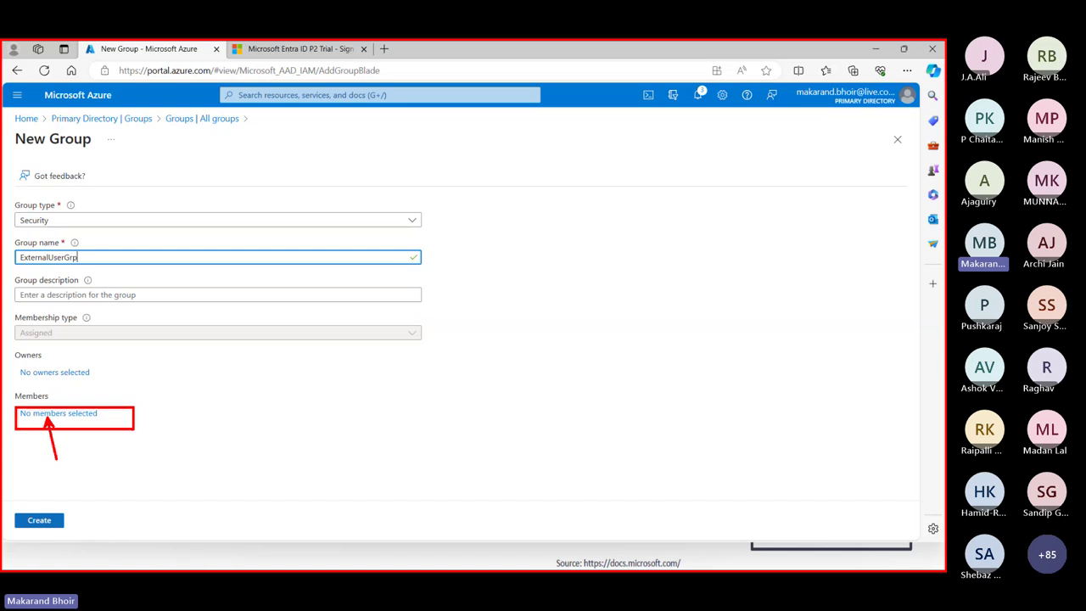
pyautogui.press('Escape')
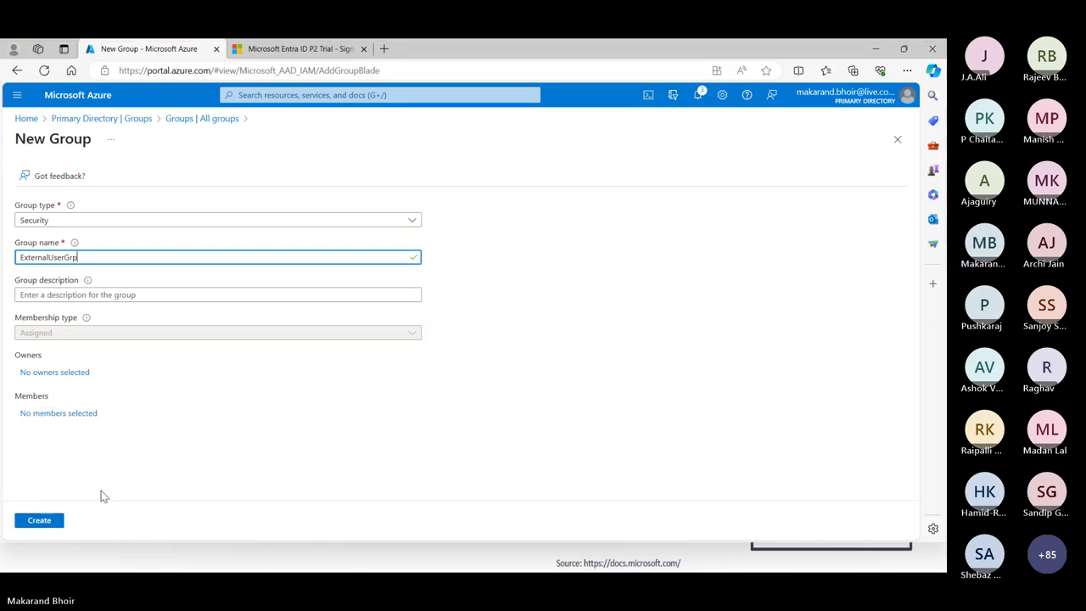
pyautogui.click(40, 520)
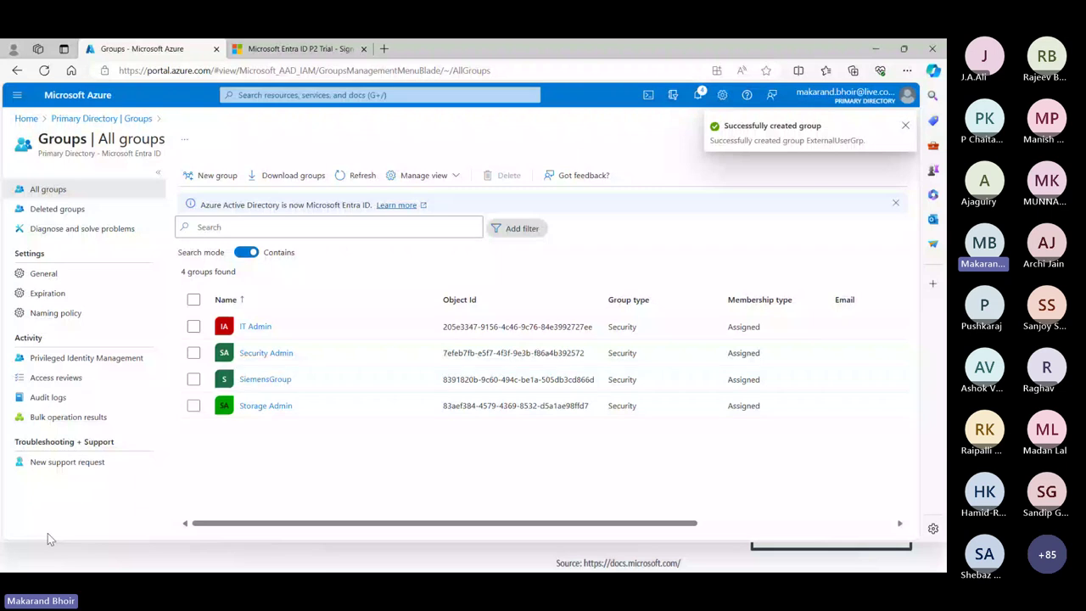
# Refresh the groups list and open the members page of ExternalUserGrp.
pyautogui.click(342, 179)
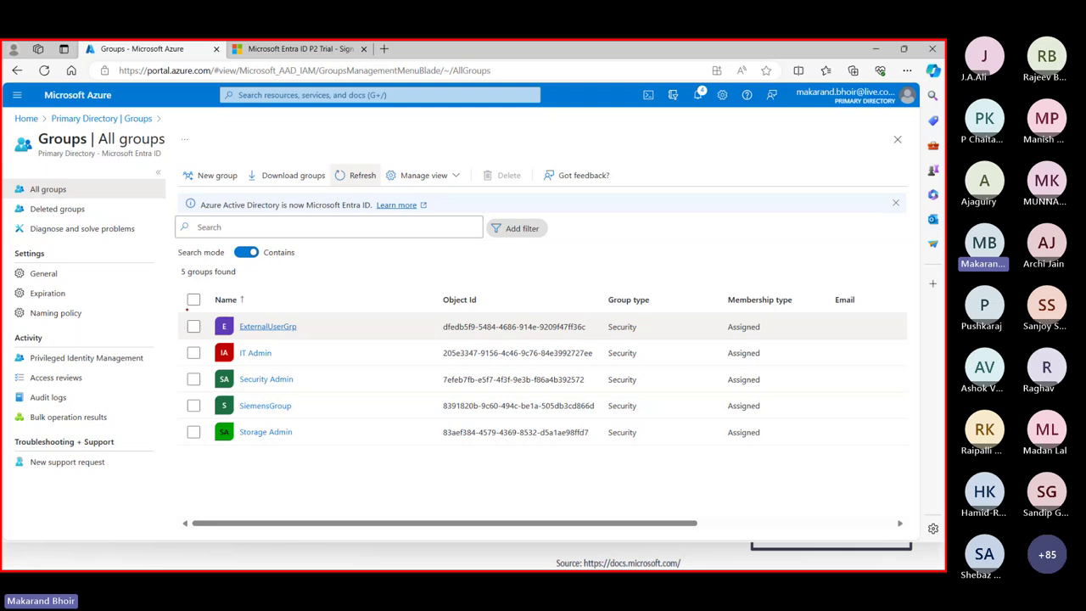
pyautogui.moveTo(297, 326); pyautogui.dragTo(358, 274)
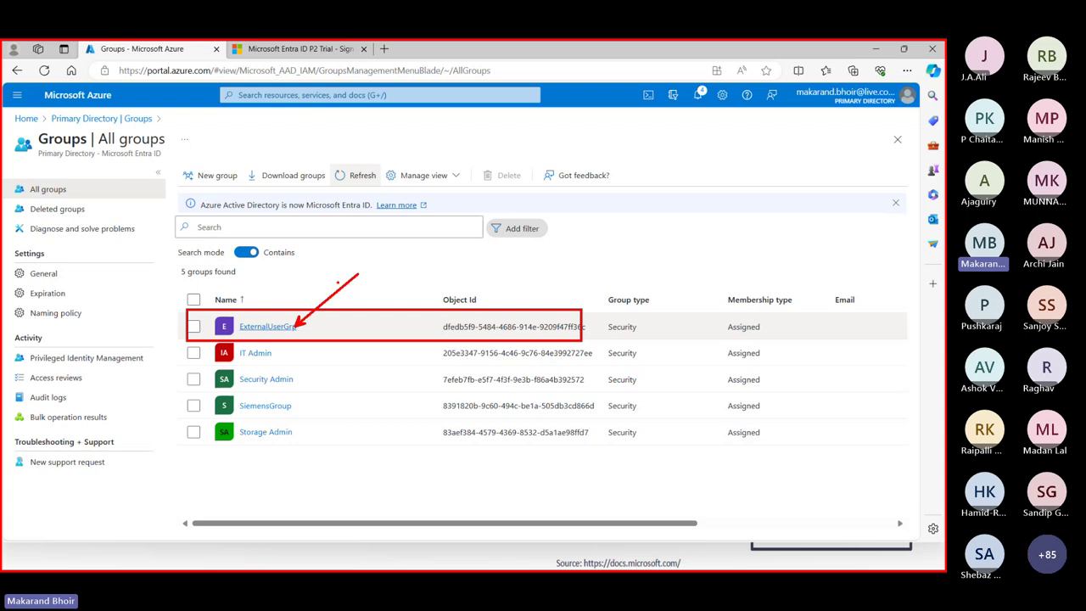
pyautogui.click(264, 329)
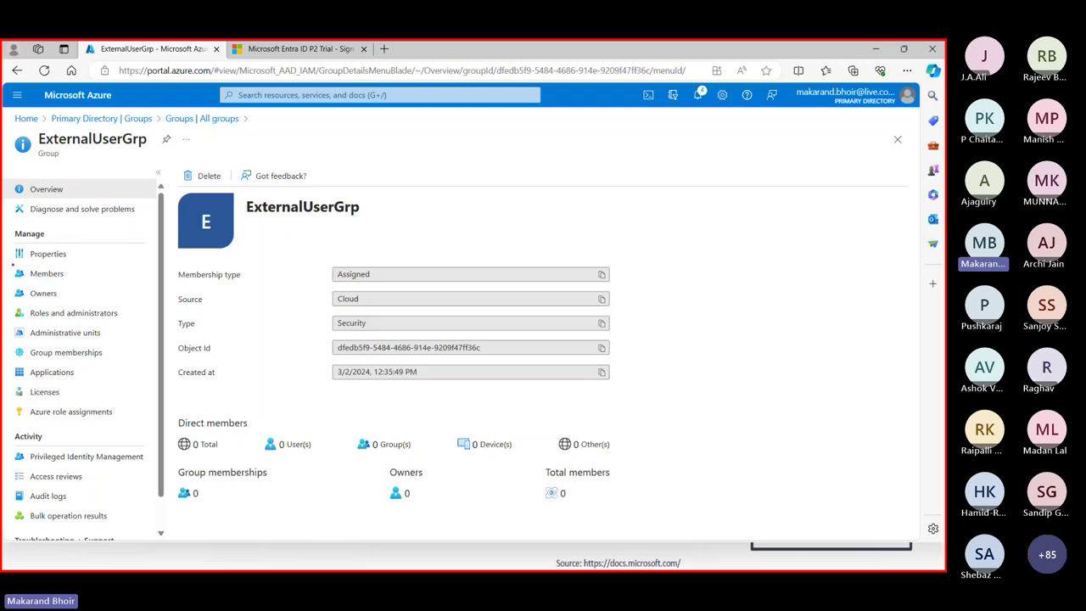
pyautogui.moveTo(13, 266)
pyautogui.mouseDown()
pyautogui.moveTo(89, 282)
pyautogui.moveTo(79, 275)
pyautogui.mouseUp()
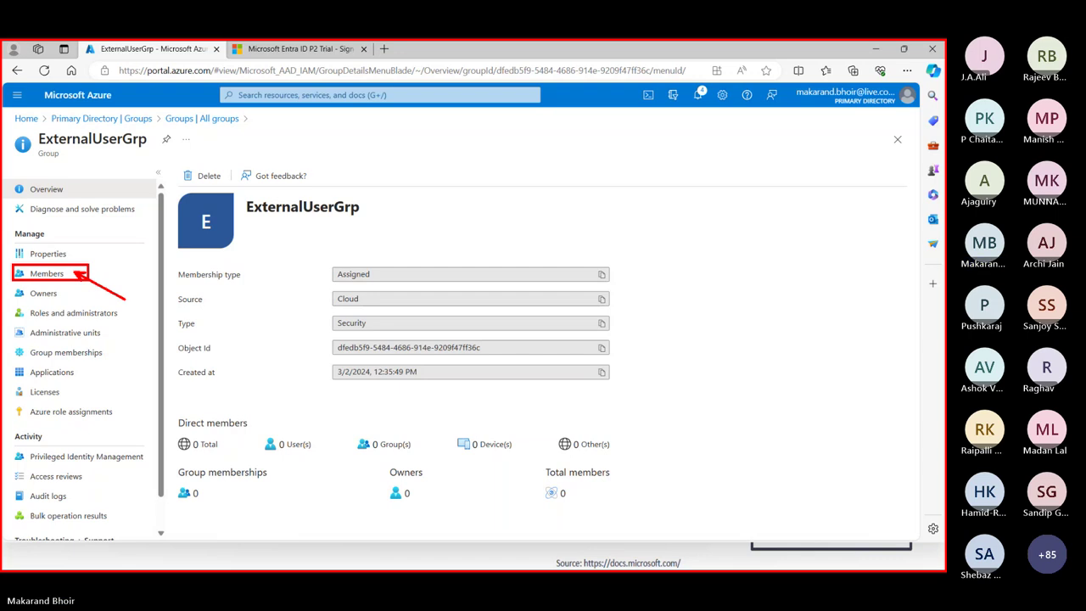
pyautogui.click(50, 274)
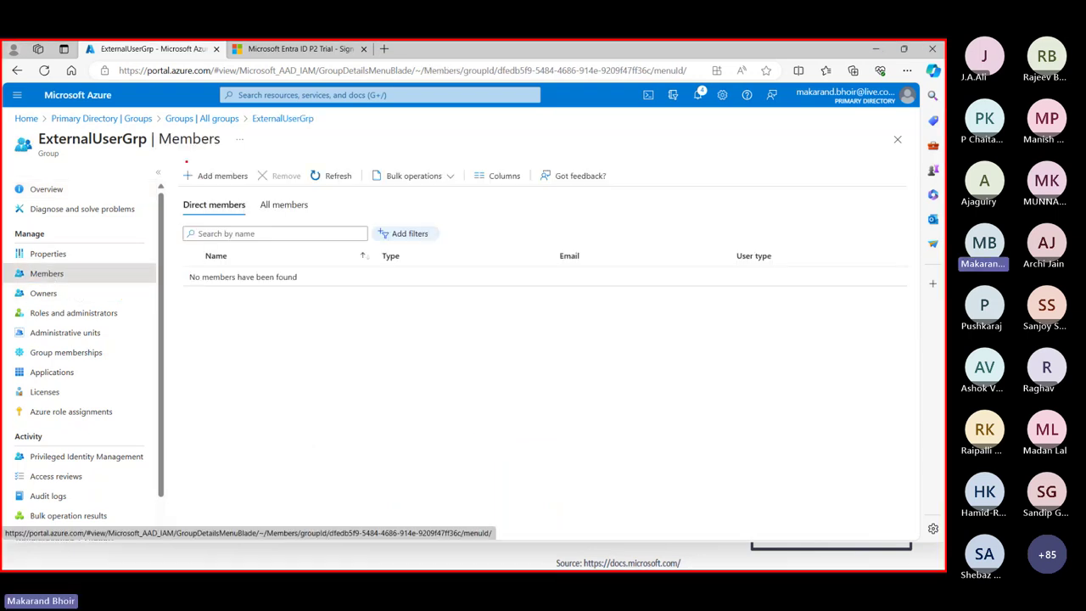
# Start adding members to ExternalUserGrp and limit the candidates to users.
pyautogui.moveTo(182, 163)
pyautogui.mouseDown()
pyautogui.moveTo(263, 189)
pyautogui.moveTo(246, 182)
pyautogui.mouseUp()
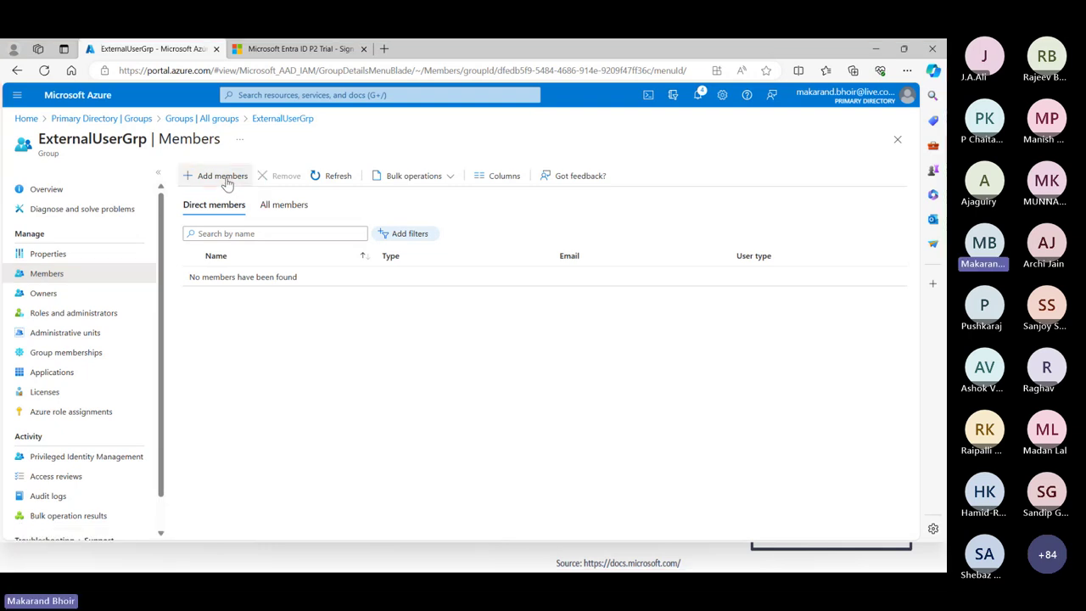
pyautogui.click(223, 177)
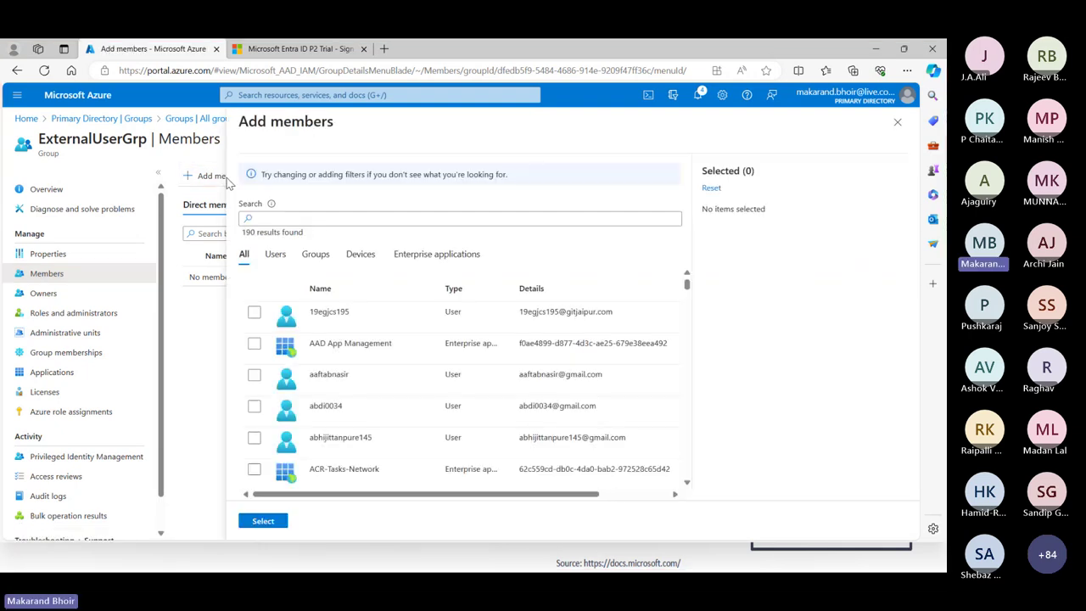
pyautogui.click(275, 258)
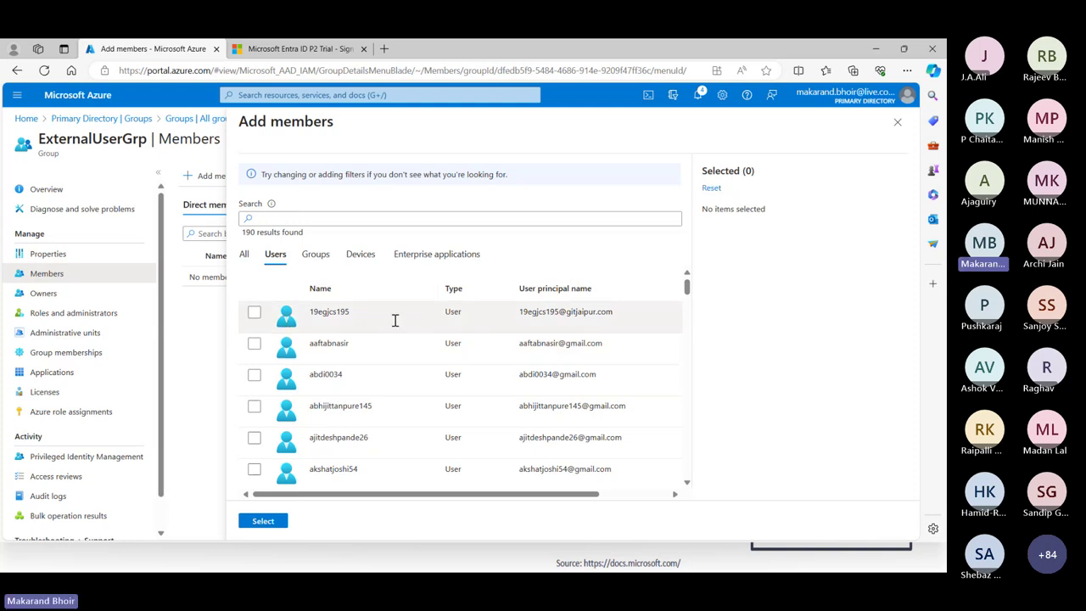
# Try to select a range of users at the end of the user list as group members.
pyautogui.scroll(-5, 424, 321)
pyautogui.scroll(-10, 484, 338)
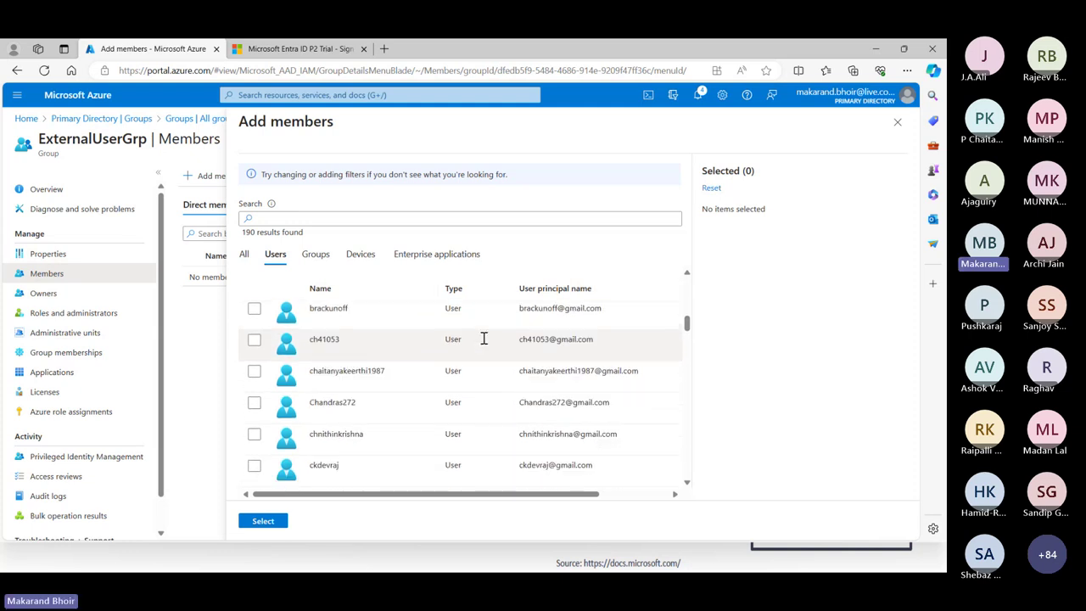
pyautogui.scroll(-10, 484, 338)
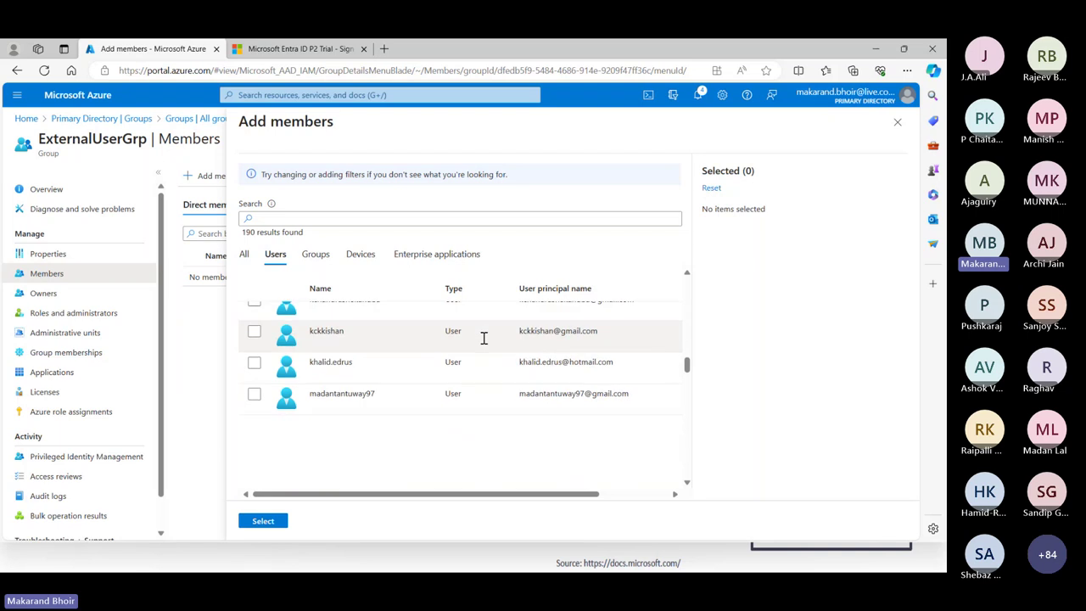
pyautogui.scroll(-8, 484, 337)
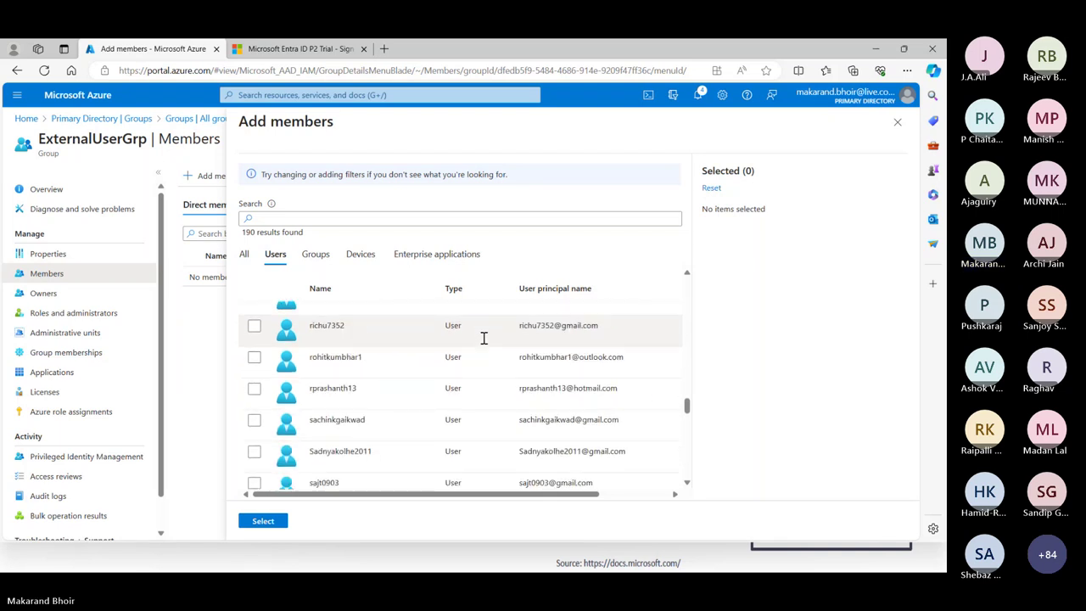
pyautogui.scroll(-5, 483, 338)
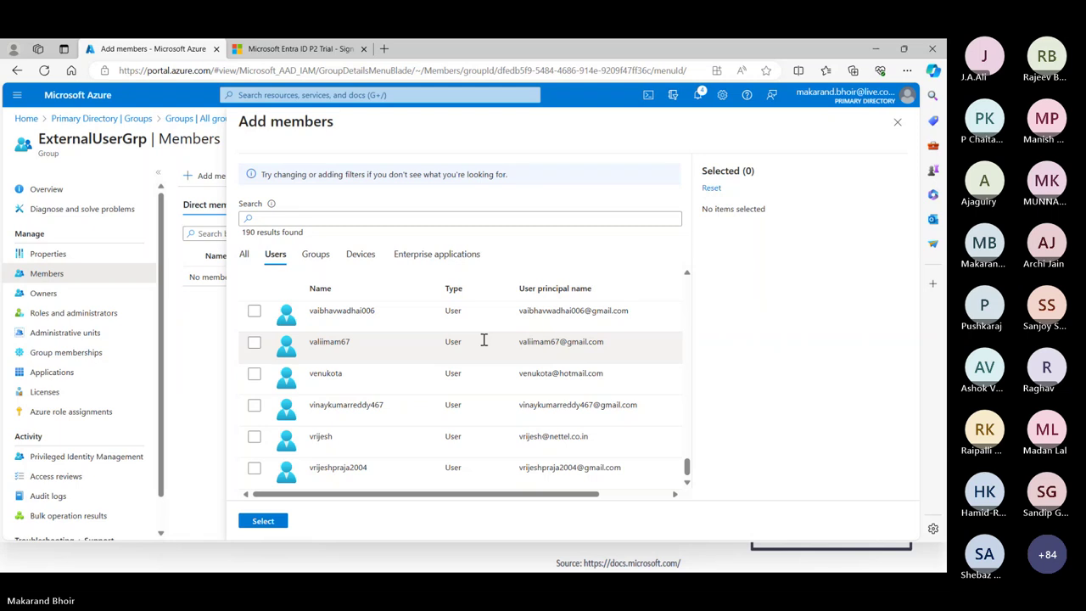
pyautogui.click(255, 472)
pyautogui.click(255, 436)
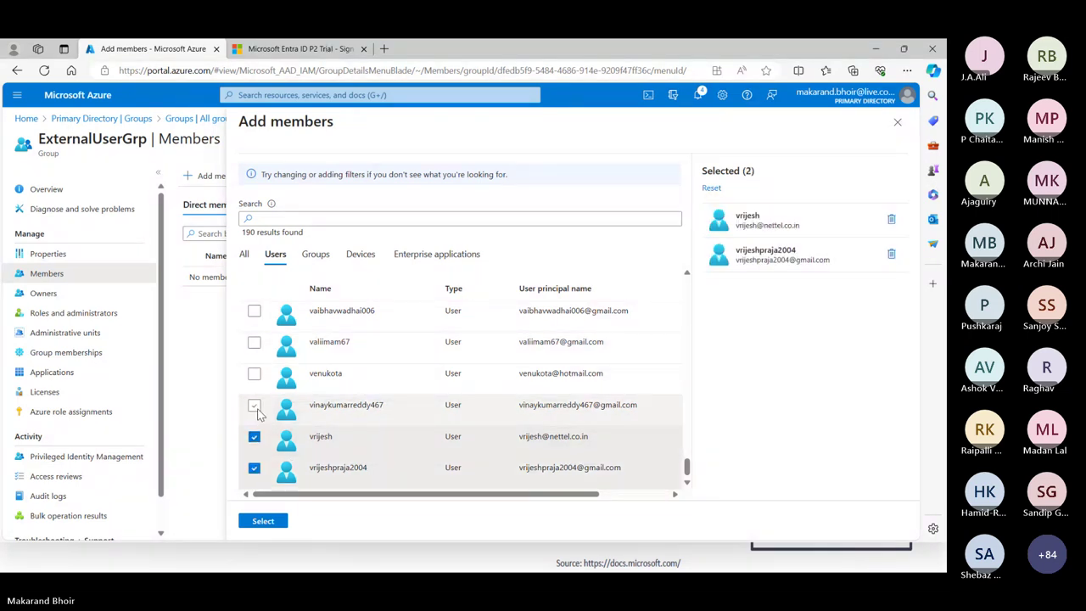
pyautogui.keyDown('shift'); pyautogui.click(254, 311); pyautogui.keyUp('shift')
pyautogui.keyDown('shift'); pyautogui.click(254, 312); pyautogui.keyUp('shift')
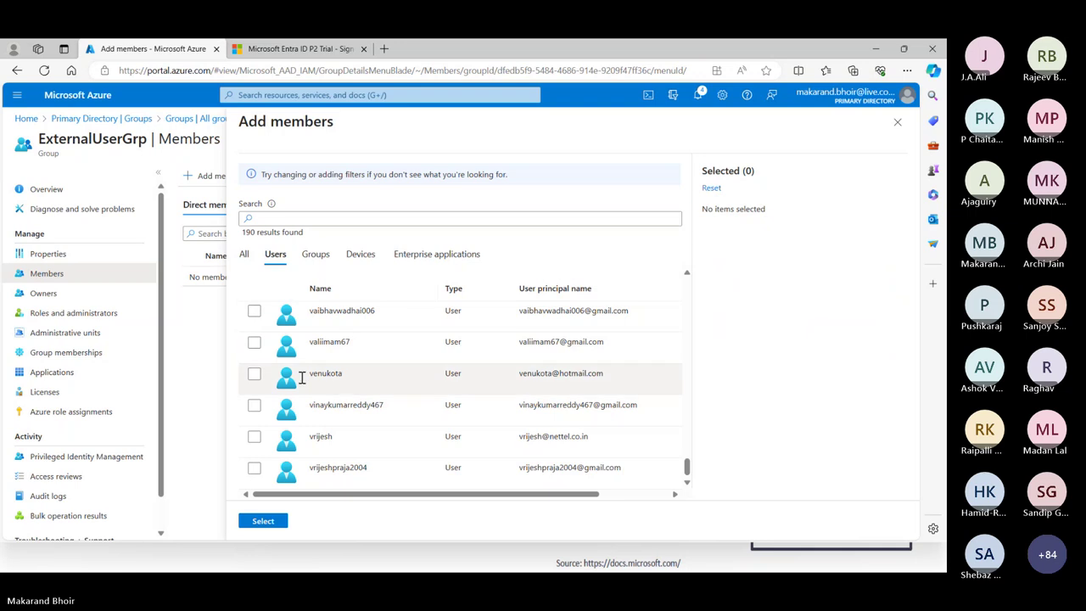
# Select the users from the start of the list through the last name beginning with A as group members.
pyautogui.scroll(3, 654, 445)
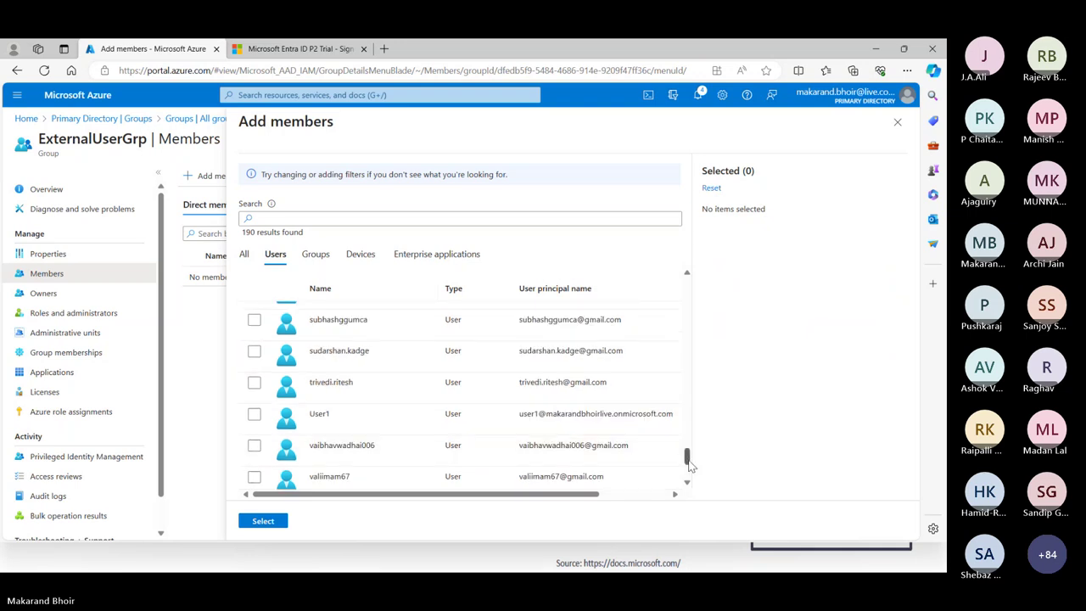
pyautogui.moveTo(685, 454); pyautogui.dragTo(696, 254)
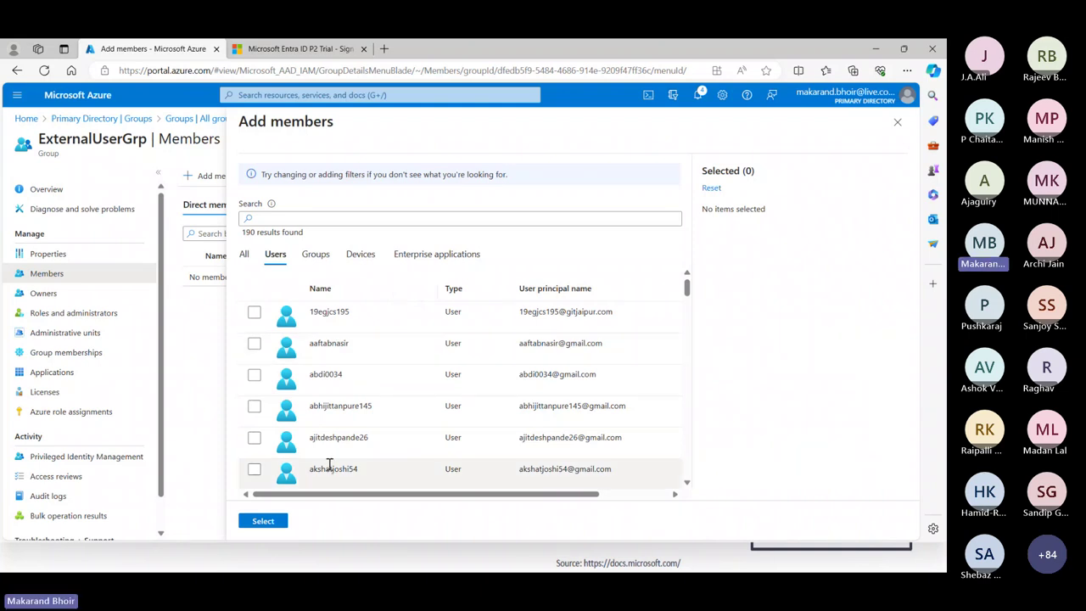
pyautogui.scroll(-10, 329, 463)
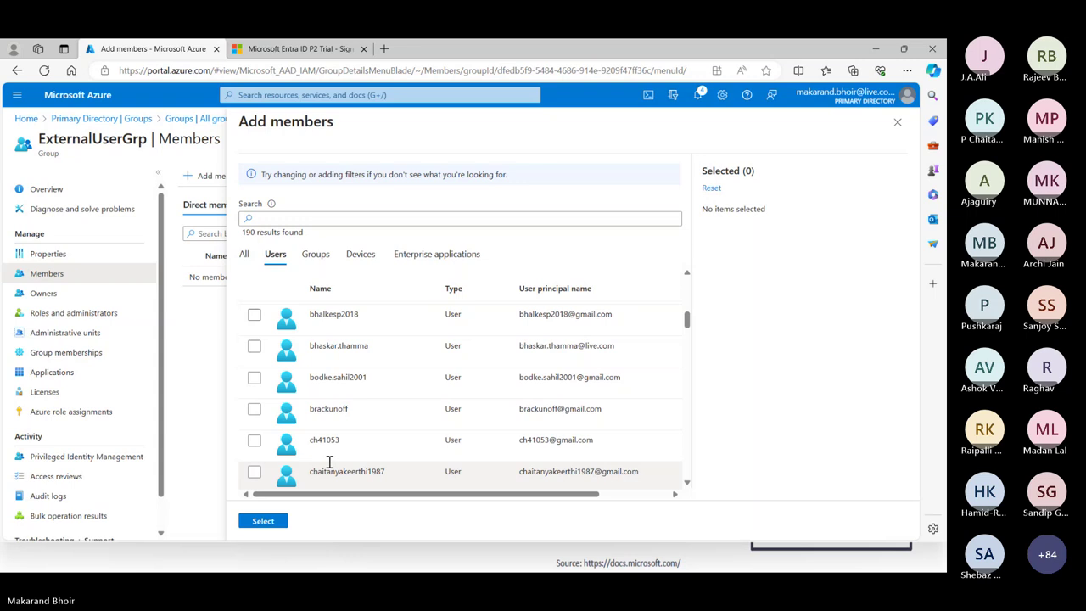
pyautogui.scroll(10, 329, 462)
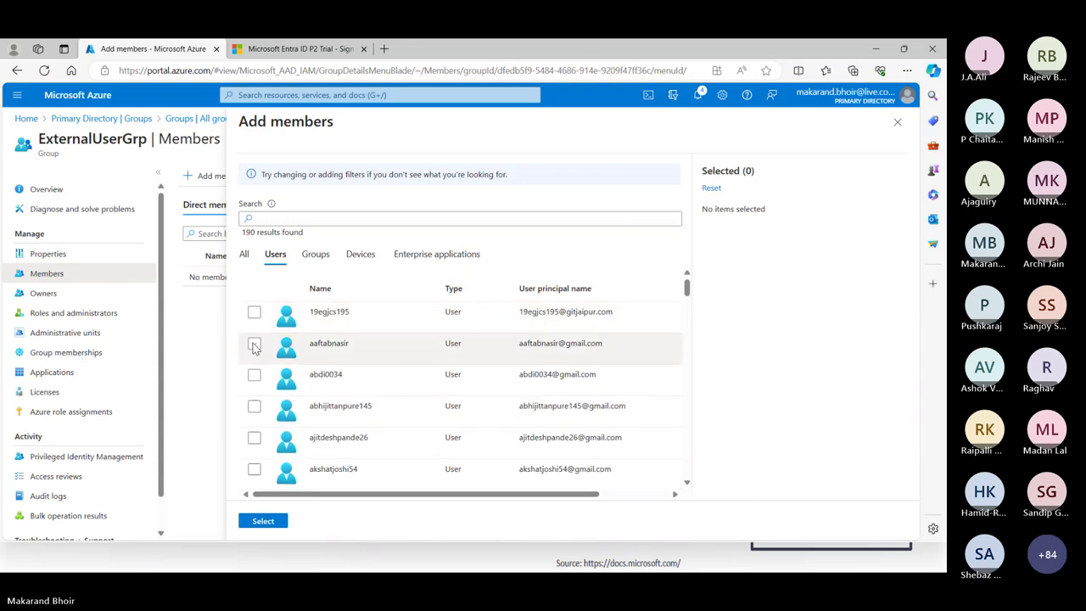
pyautogui.click(254, 314)
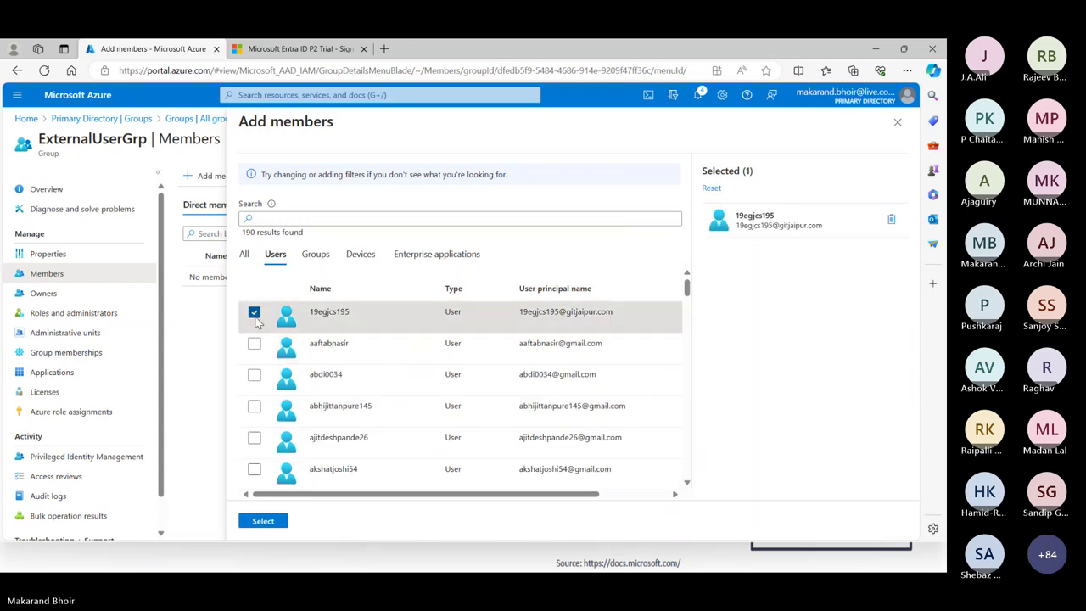
pyautogui.click(254, 343)
pyautogui.click(255, 375)
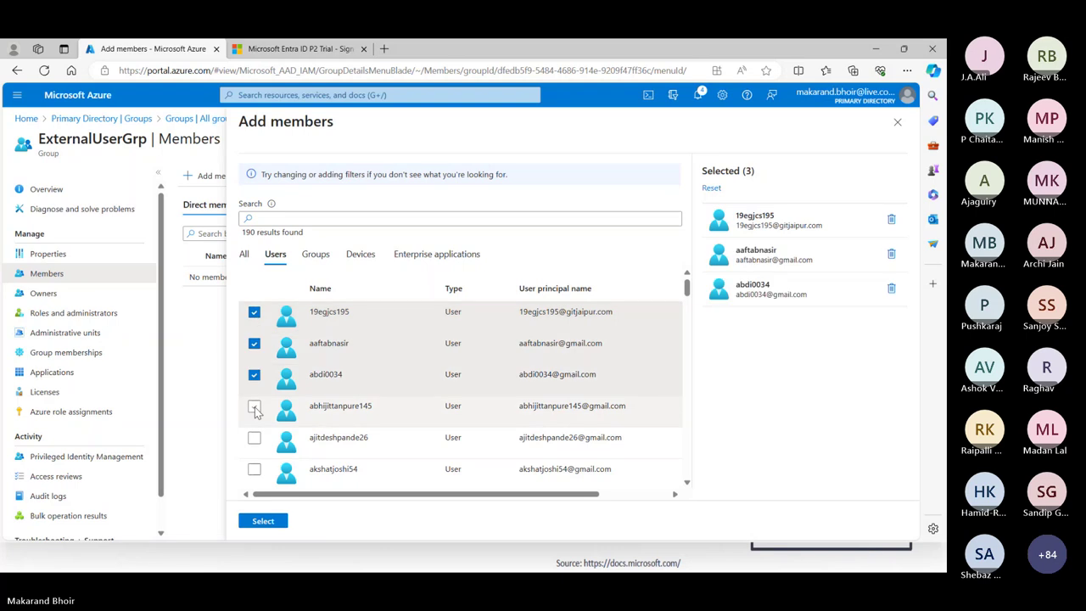
pyautogui.click(254, 406)
pyautogui.click(254, 437)
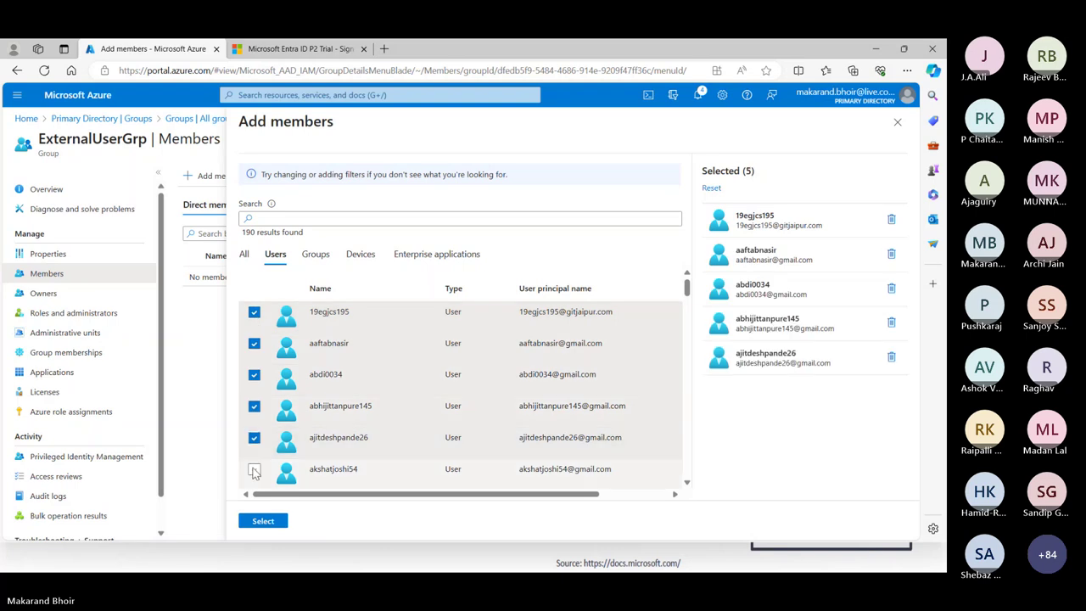
pyautogui.click(255, 472)
pyautogui.scroll(-3, 255, 407)
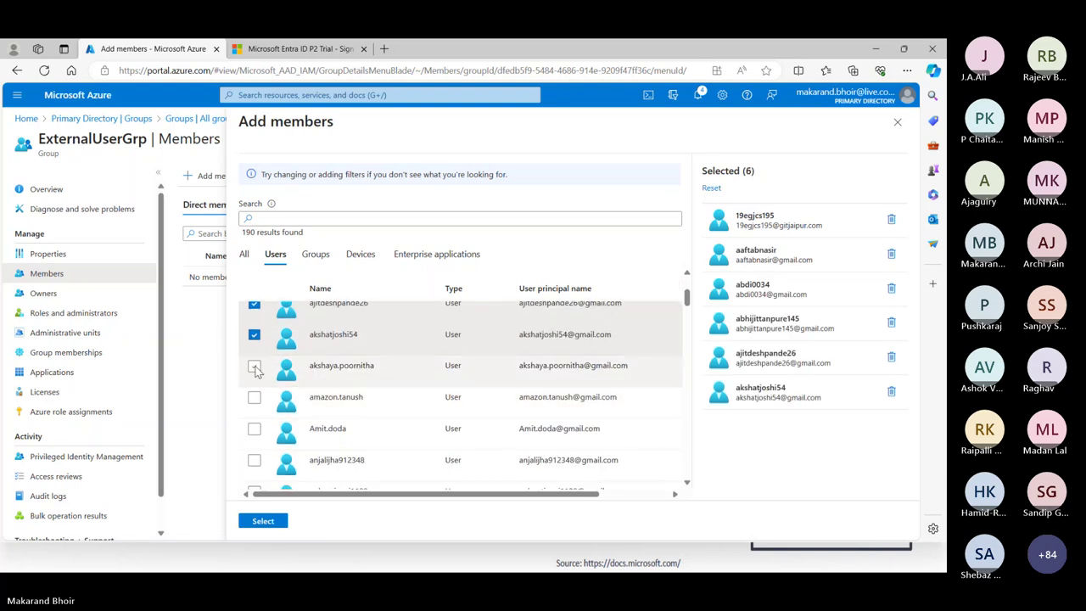
pyautogui.click(254, 366)
pyautogui.click(255, 397)
pyautogui.click(254, 429)
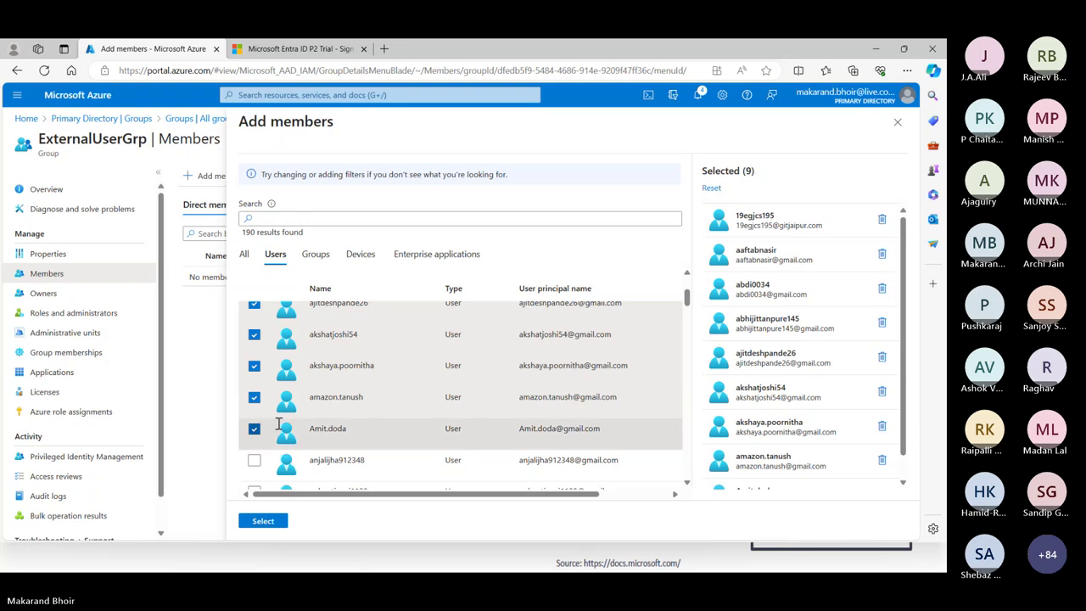
pyautogui.scroll(-3, 278, 425)
pyautogui.click(254, 327)
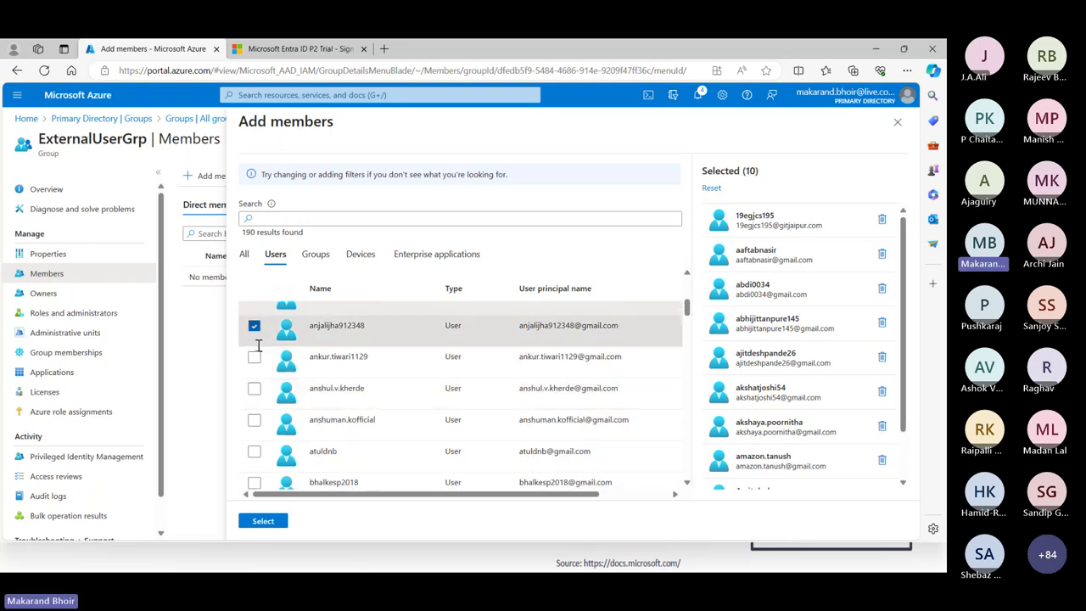
pyautogui.click(254, 356)
pyautogui.click(254, 388)
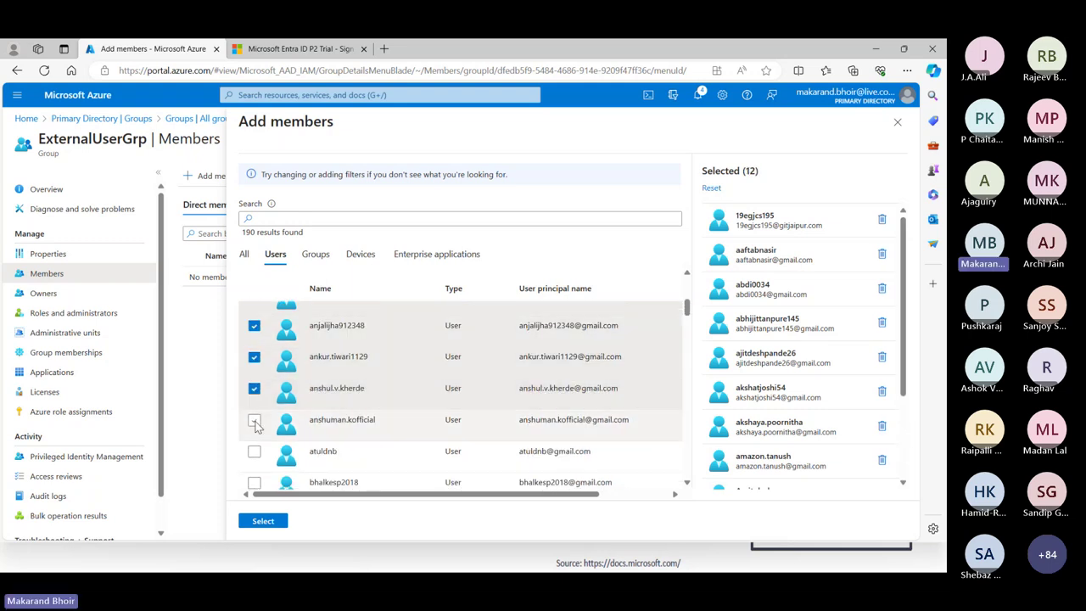
pyautogui.click(254, 419)
pyautogui.click(255, 451)
# Add all users whose names begin with B or C to the member selection.
pyautogui.scroll(-4, 320, 416)
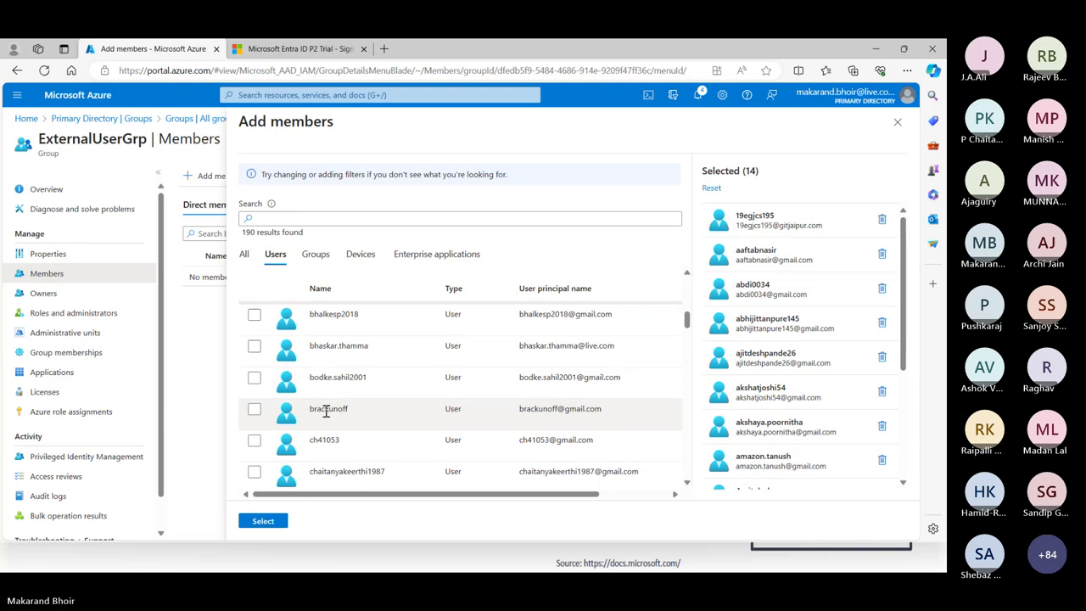
pyautogui.scroll(2, 326, 411)
pyautogui.click(254, 383)
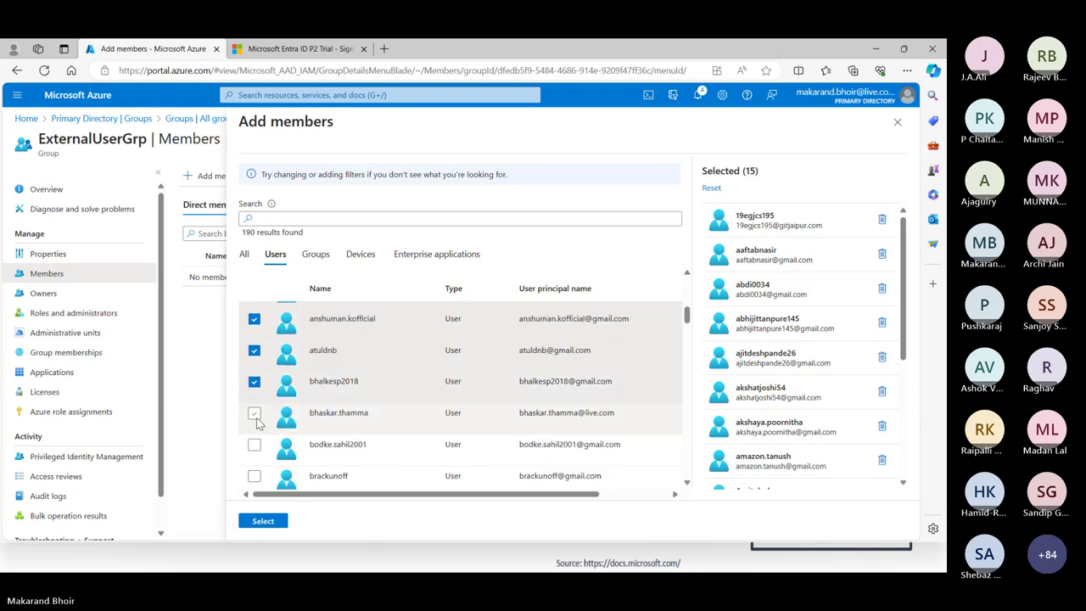
pyautogui.click(254, 415)
pyautogui.click(254, 446)
pyautogui.scroll(-3, 272, 433)
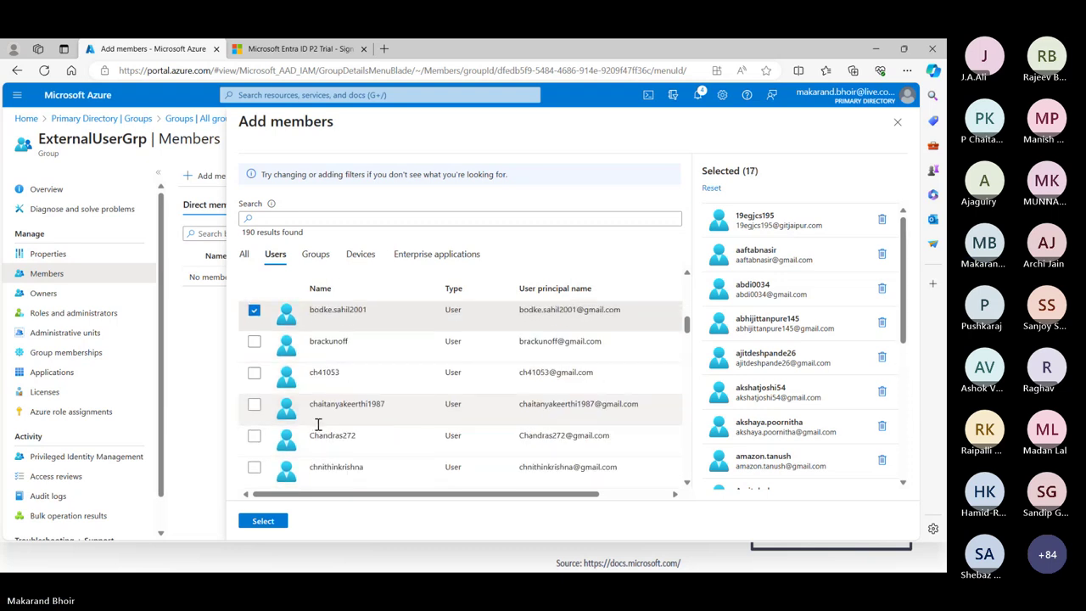
pyautogui.click(255, 344)
pyautogui.click(253, 376)
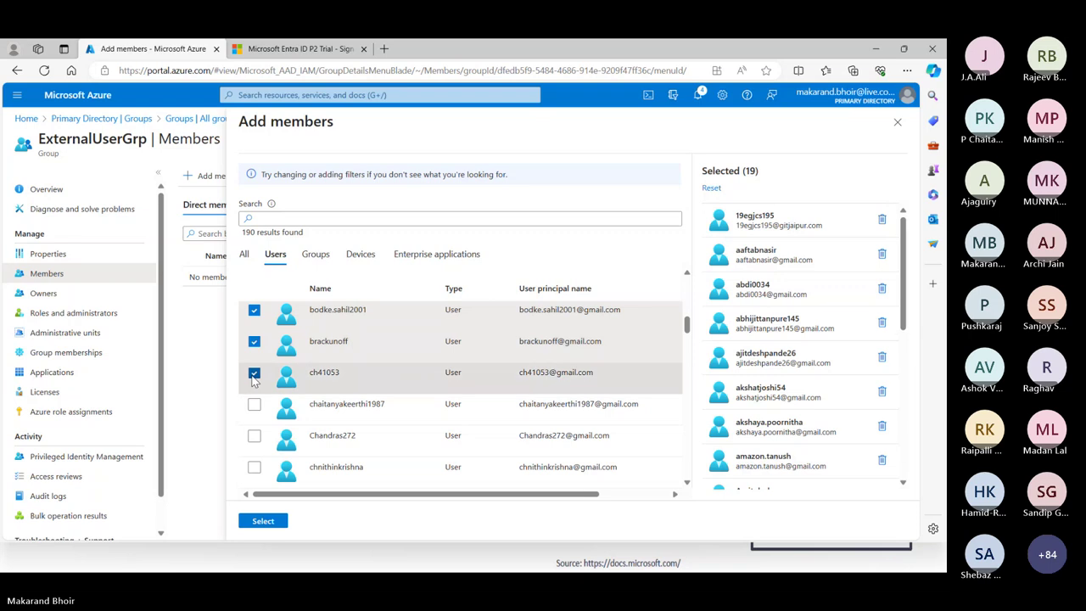
pyautogui.click(254, 405)
pyautogui.click(255, 435)
pyautogui.scroll(-1, 255, 388)
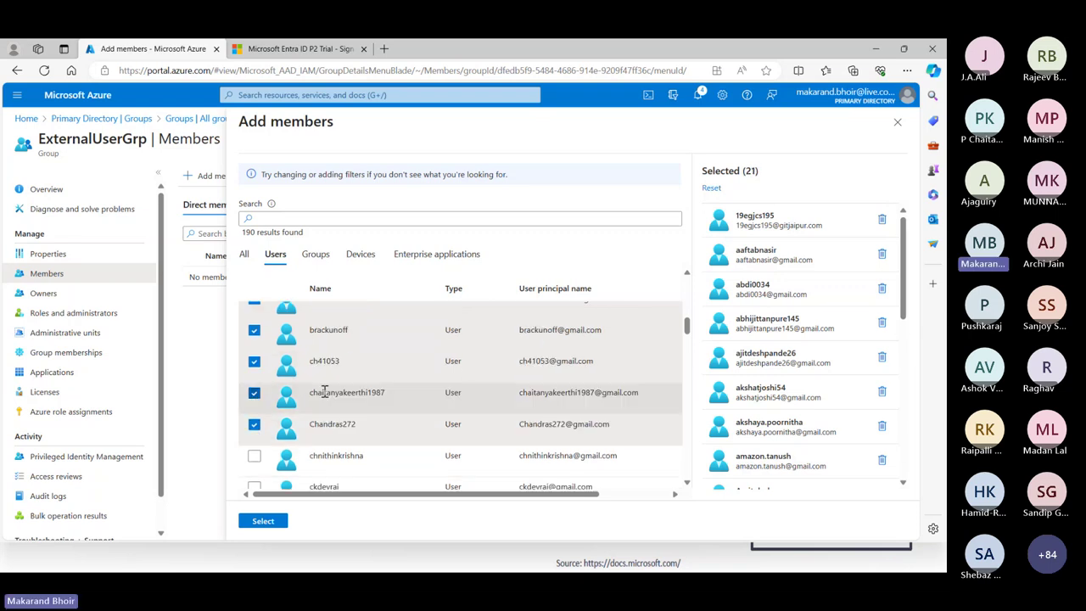
pyautogui.scroll(-2, 259, 340)
pyautogui.click(255, 334)
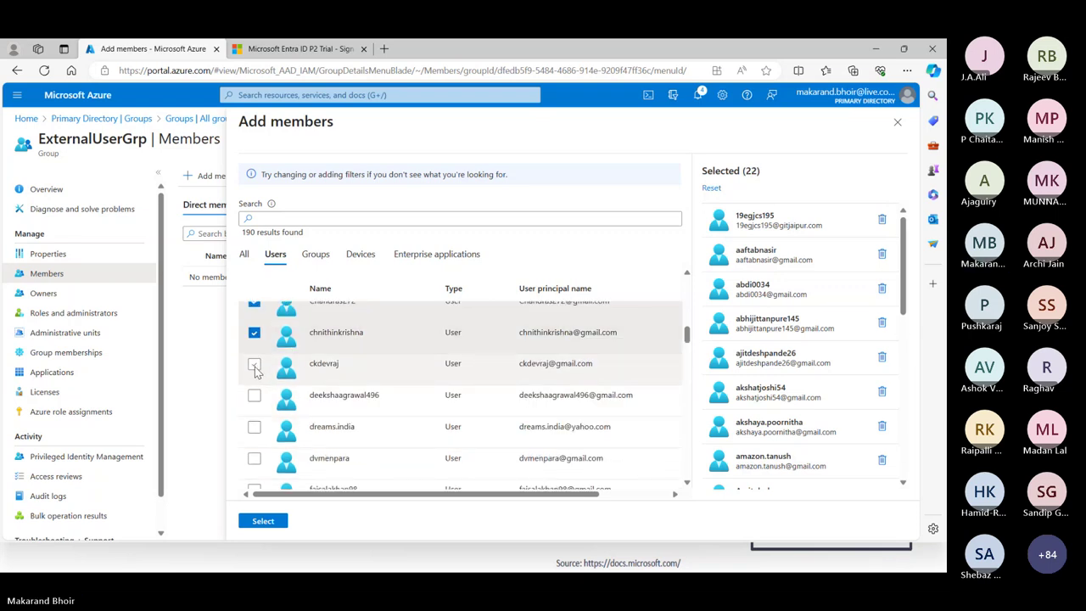
pyautogui.click(254, 365)
# Add all users whose names begin with D through G to the member selection.
pyautogui.click(255, 395)
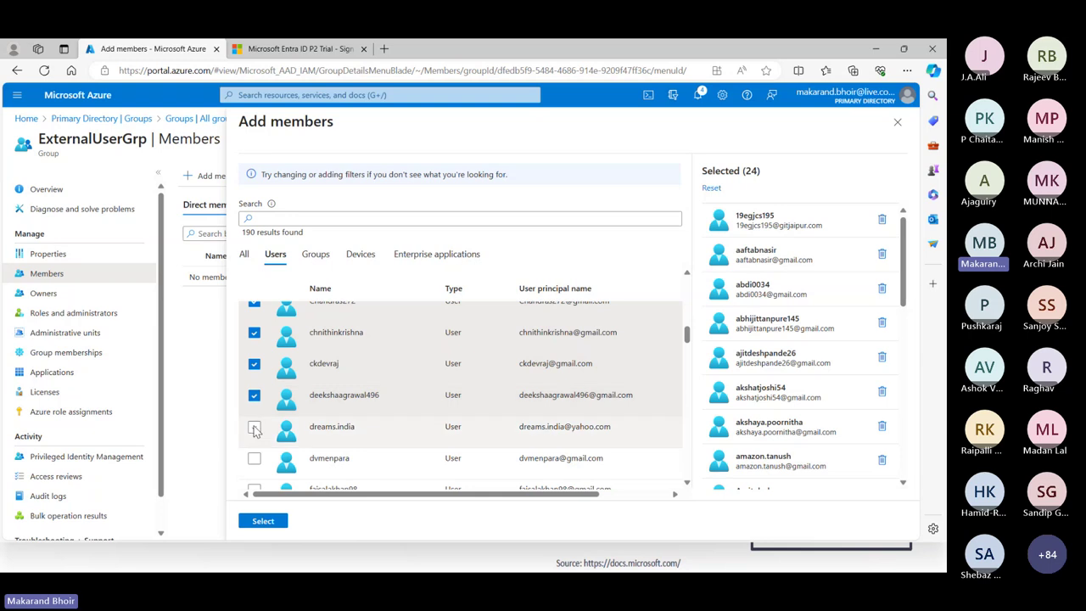
pyautogui.click(255, 427)
pyautogui.click(254, 459)
pyautogui.scroll(-3, 280, 424)
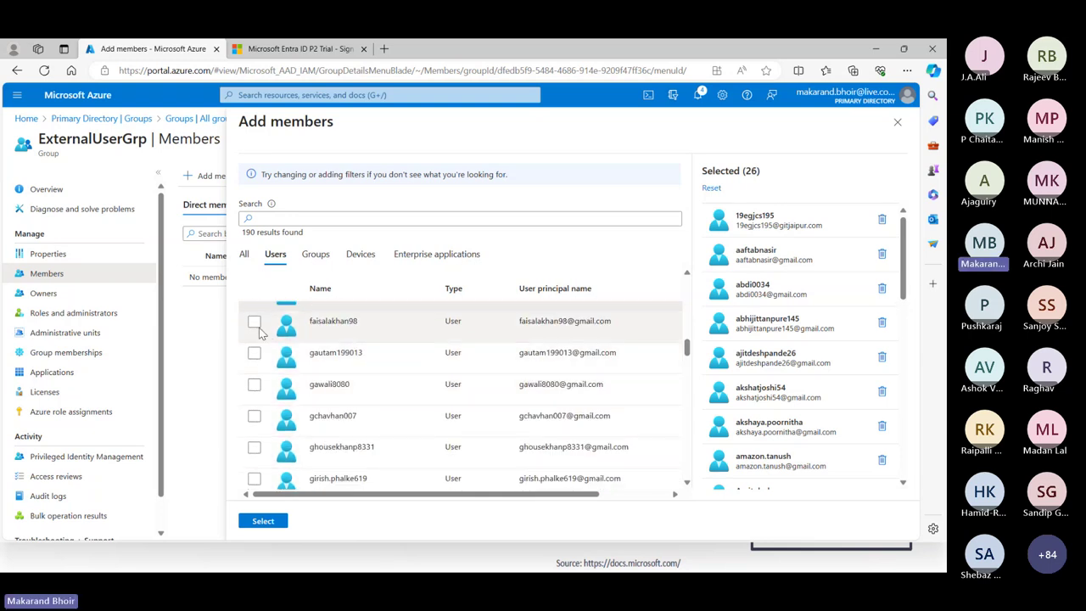
pyautogui.click(254, 321)
pyautogui.click(254, 353)
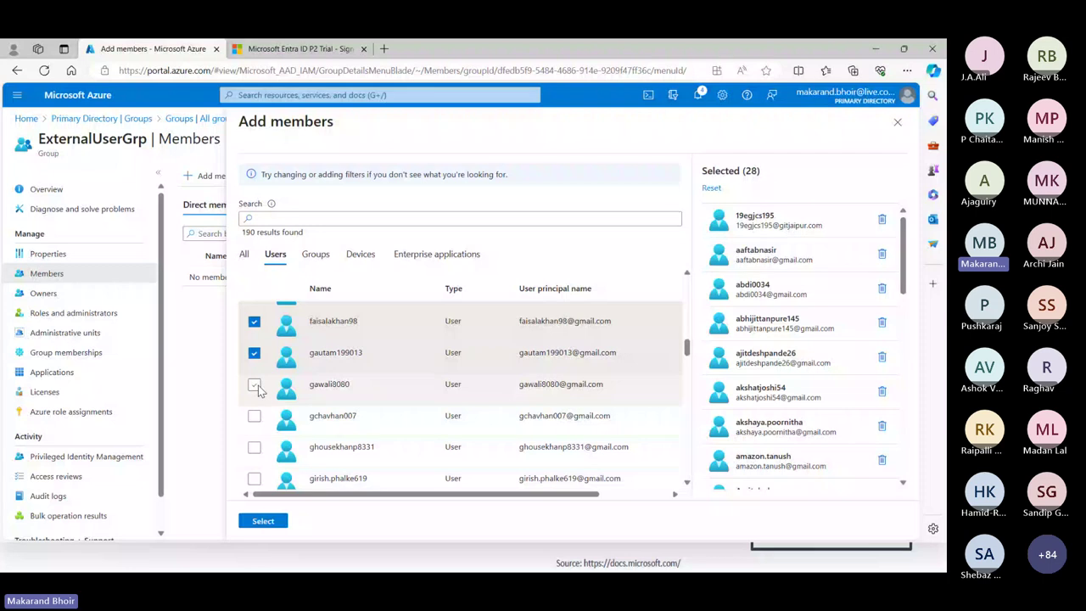
pyautogui.click(255, 384)
pyautogui.click(254, 416)
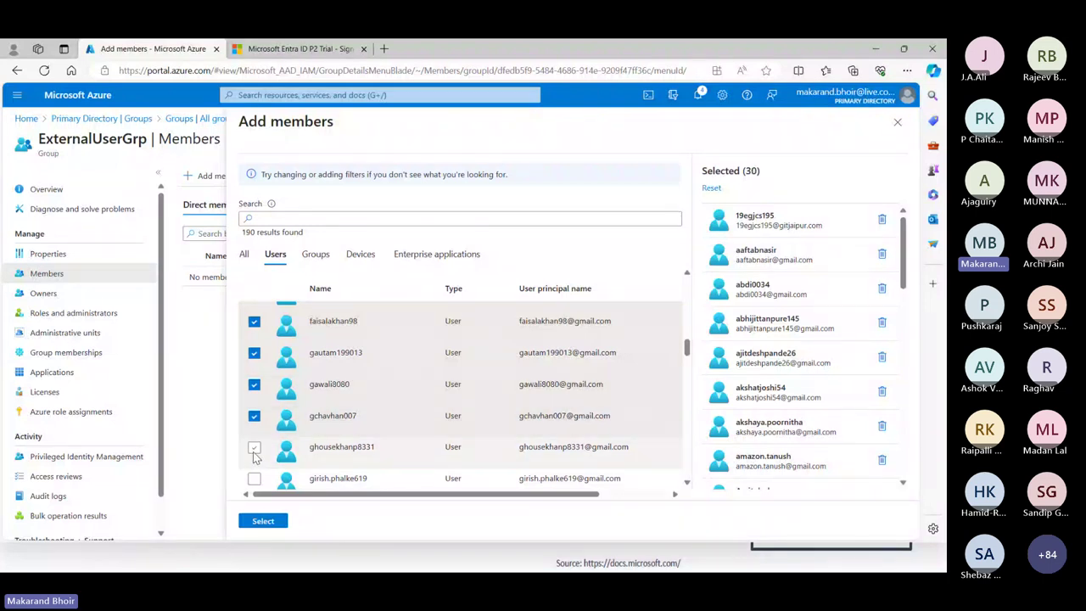
pyautogui.click(254, 447)
pyautogui.click(255, 479)
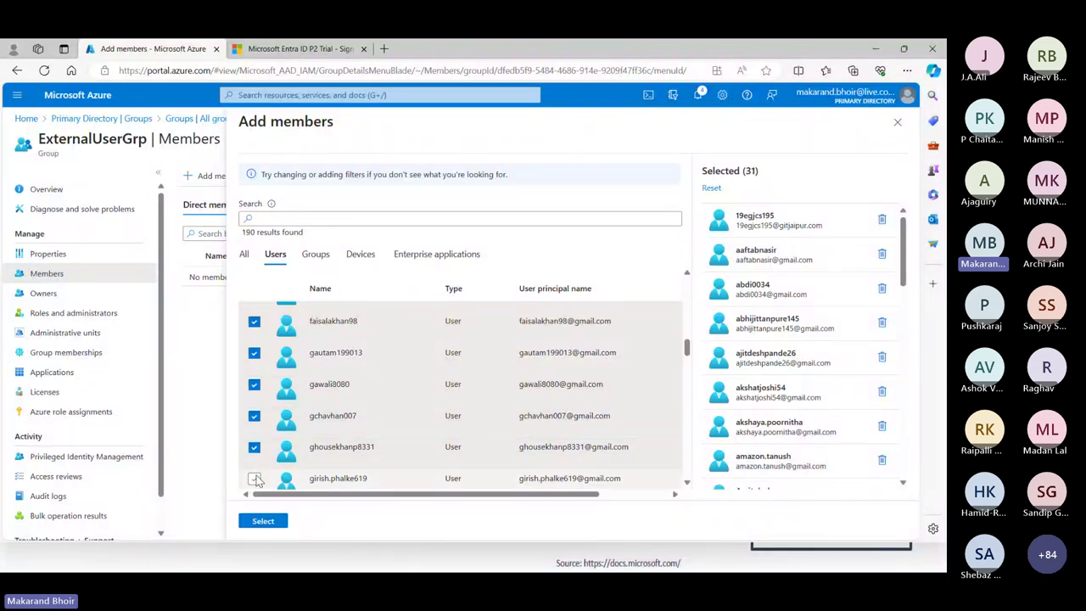
# Add all users whose names begin with H through K to the member selection.
pyautogui.scroll(-1, 318, 448)
pyautogui.scroll(-2, 318, 448)
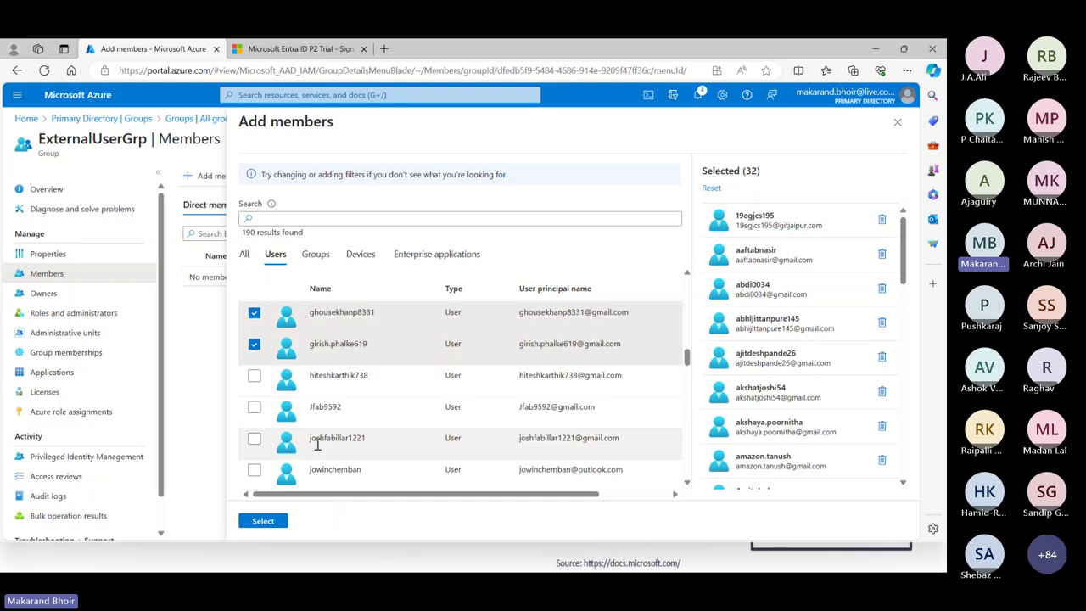
pyautogui.click(255, 376)
pyautogui.click(254, 407)
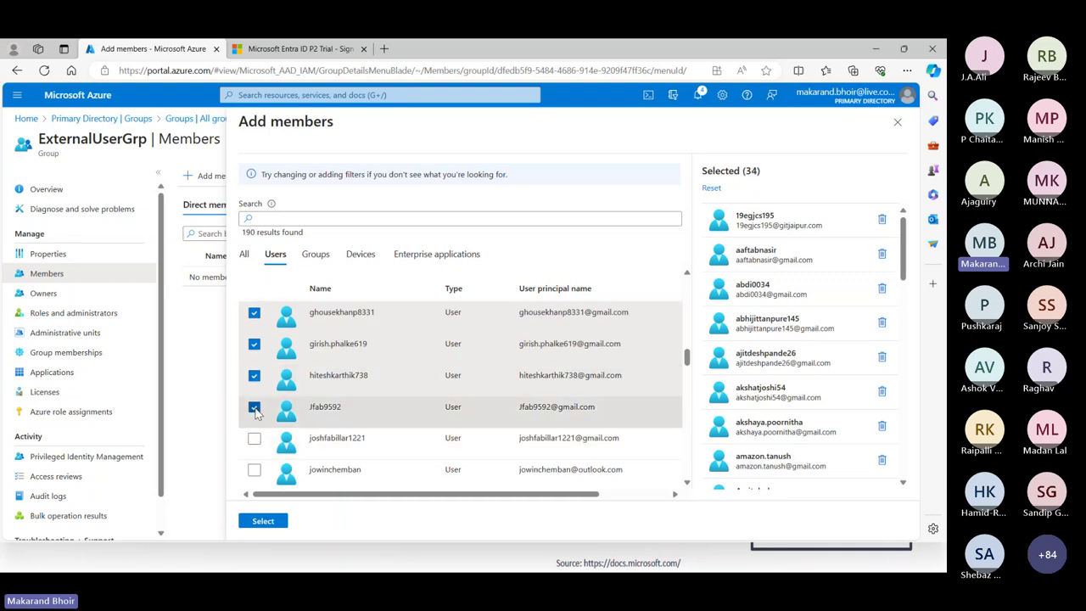
pyautogui.click(254, 438)
pyautogui.click(255, 469)
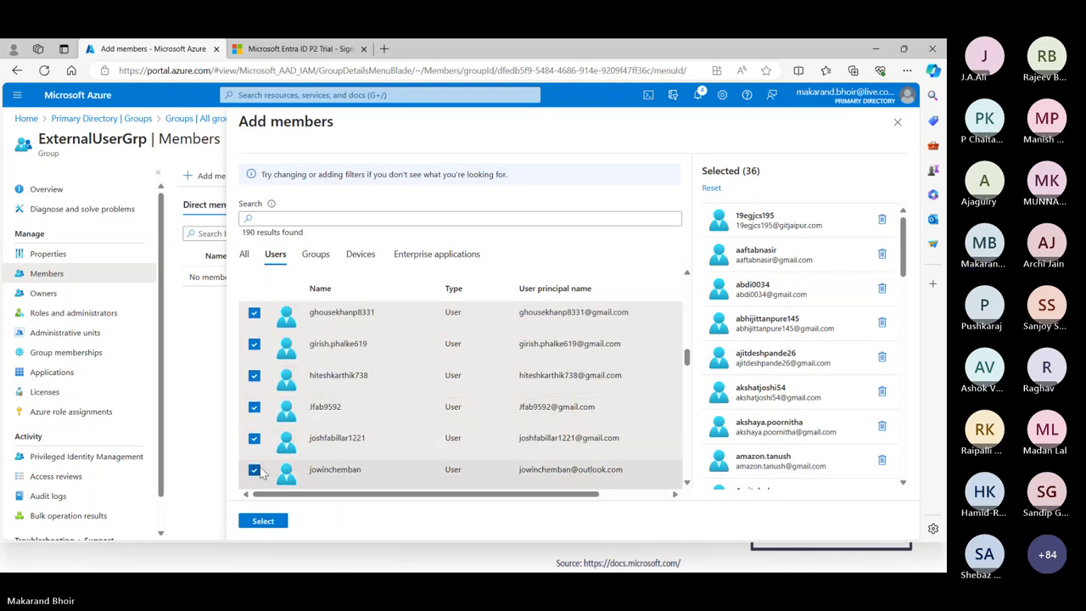
pyautogui.scroll(-2, 257, 470)
pyautogui.click(255, 366)
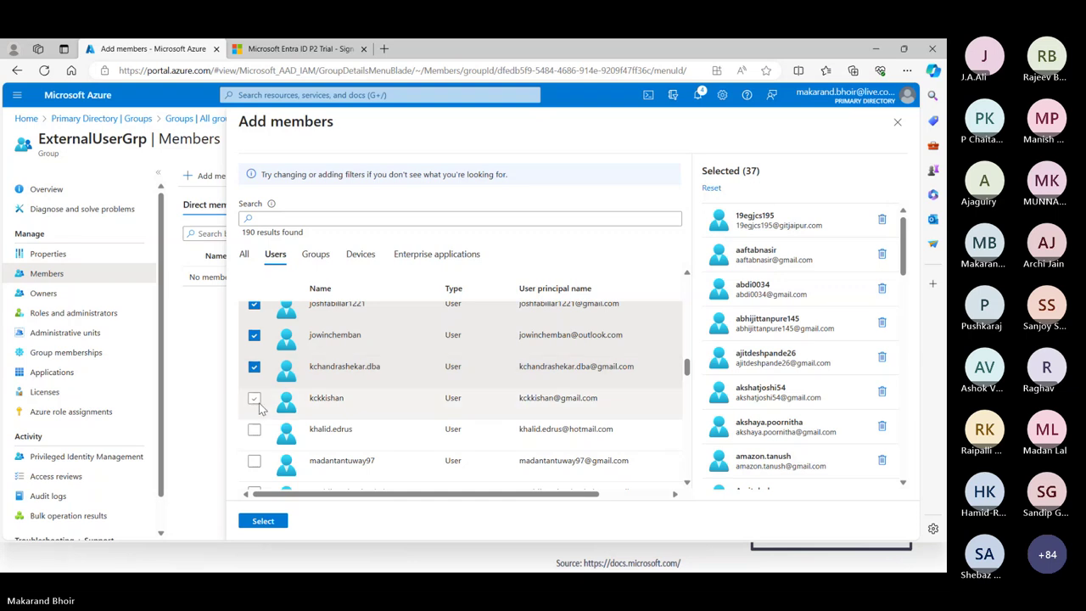
pyautogui.click(254, 398)
pyautogui.click(328, 429)
# Add all users whose names begin with M to the member selection.
pyautogui.scroll(-3, 255, 390)
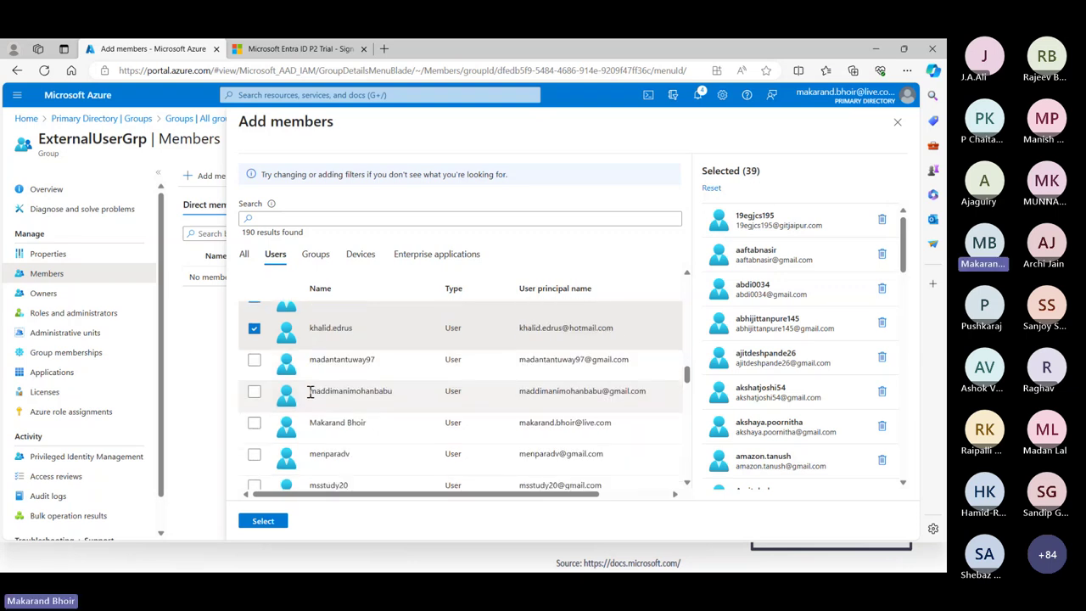
pyautogui.click(255, 360)
pyautogui.click(255, 392)
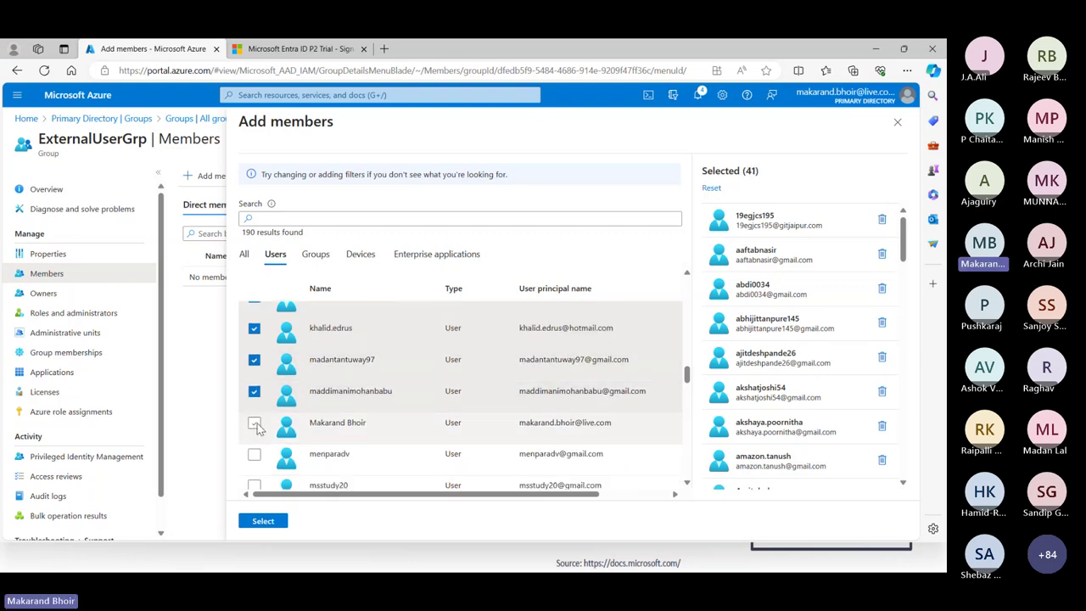
pyautogui.click(254, 424)
pyautogui.click(255, 456)
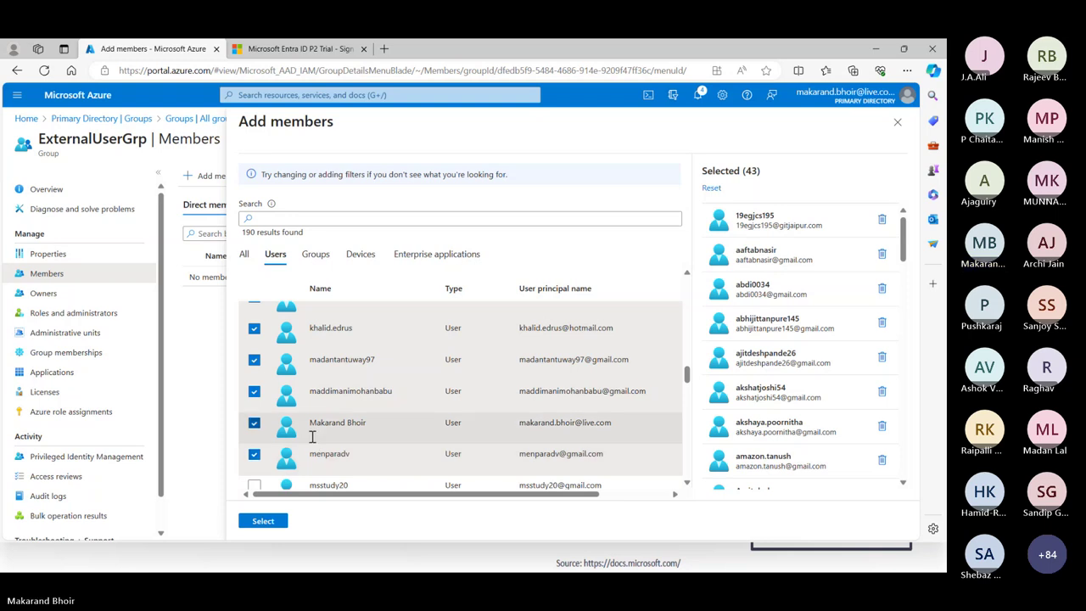
pyautogui.scroll(-3, 312, 437)
pyautogui.click(254, 350)
pyautogui.click(254, 382)
pyautogui.click(255, 413)
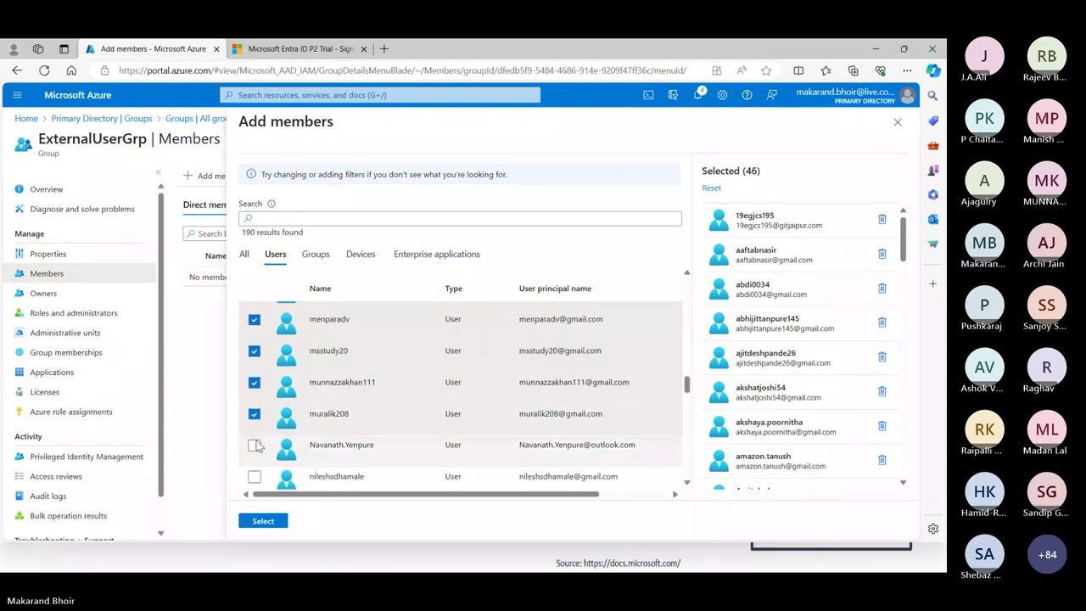
# Add all users whose names begin with N or P to the member selection.
pyautogui.click(255, 445)
pyautogui.scroll(-1, 256, 386)
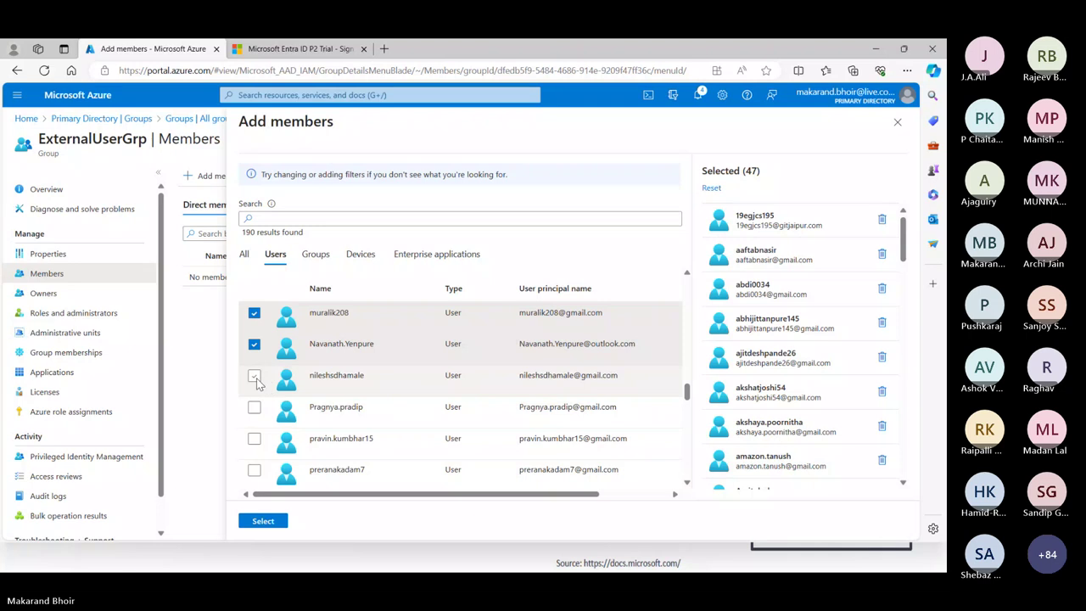
pyautogui.click(255, 376)
pyautogui.click(255, 407)
pyautogui.scroll(-1, 256, 398)
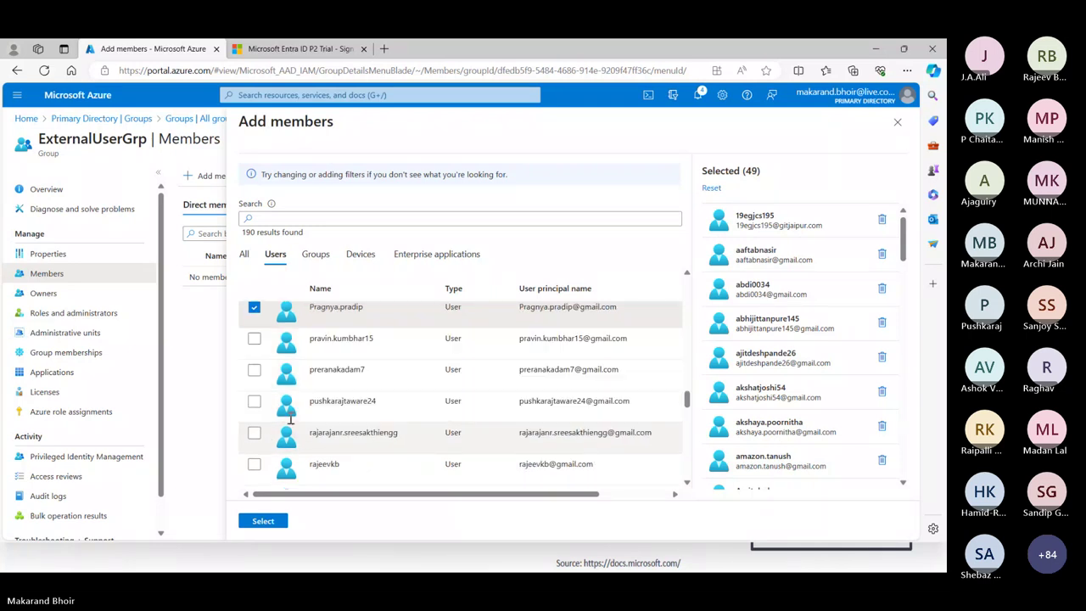
pyautogui.click(255, 338)
pyautogui.click(255, 369)
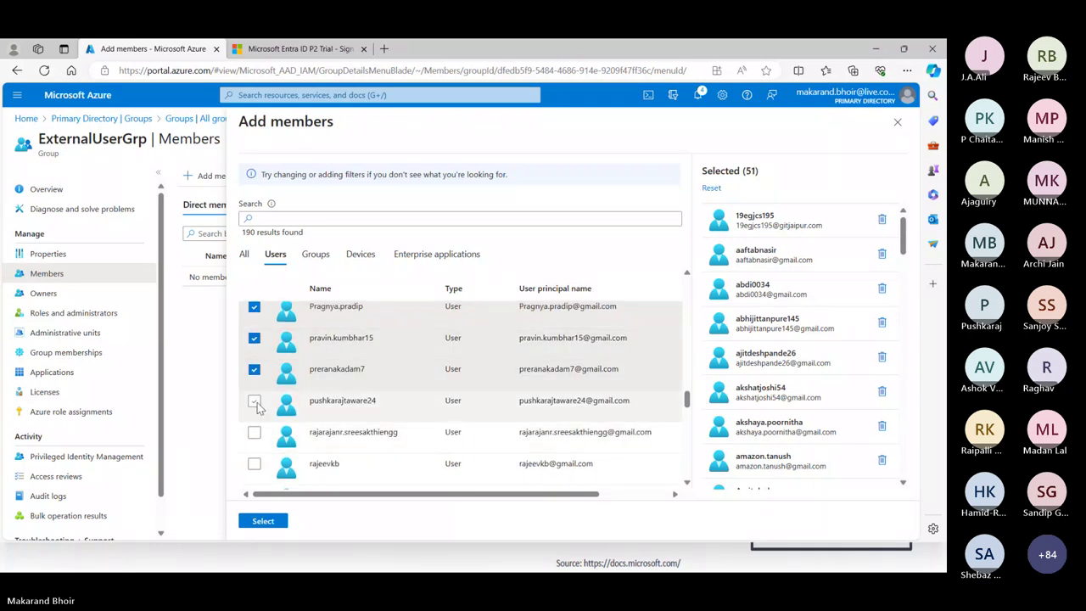
pyautogui.click(254, 401)
# Add all users whose names begin with R to the member selection, including both accounts that share the same name.
pyautogui.click(254, 432)
pyautogui.click(255, 463)
pyautogui.scroll(-1, 331, 417)
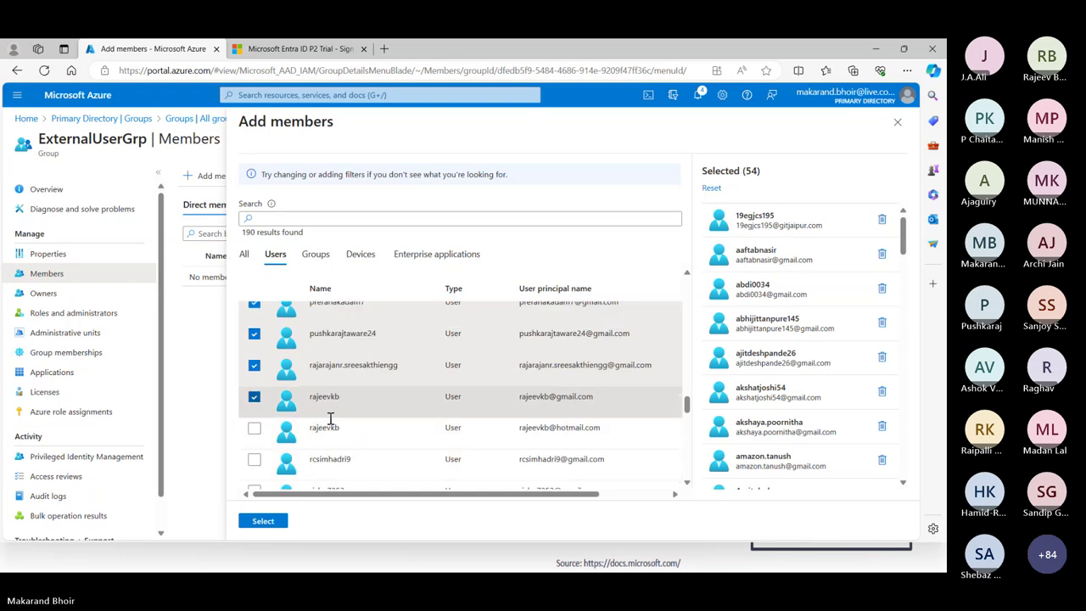
pyautogui.scroll(-1, 331, 417)
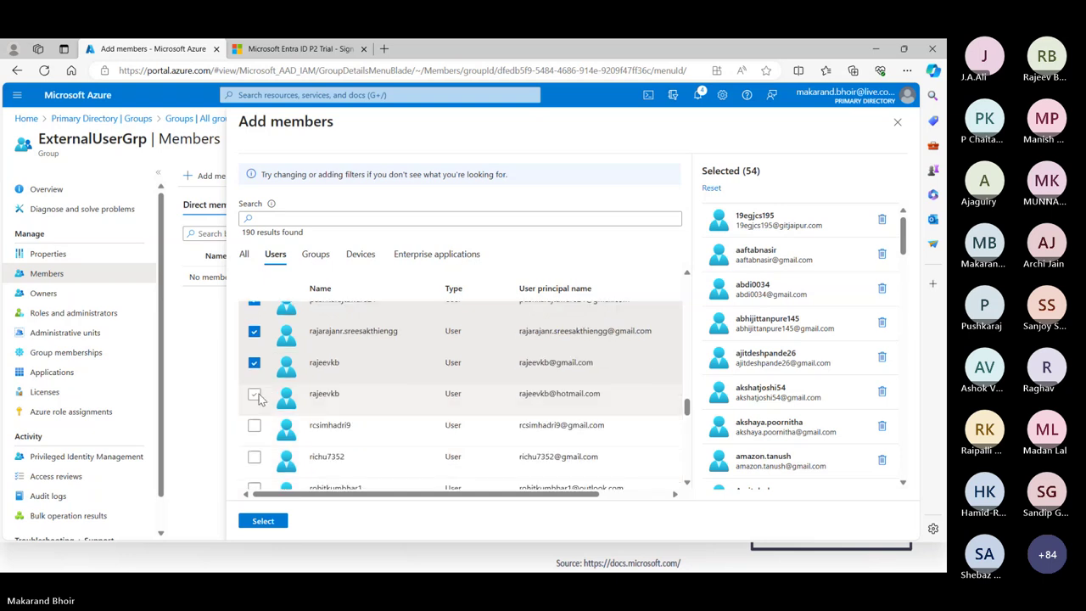
pyautogui.click(254, 394)
pyautogui.click(255, 425)
pyautogui.click(254, 457)
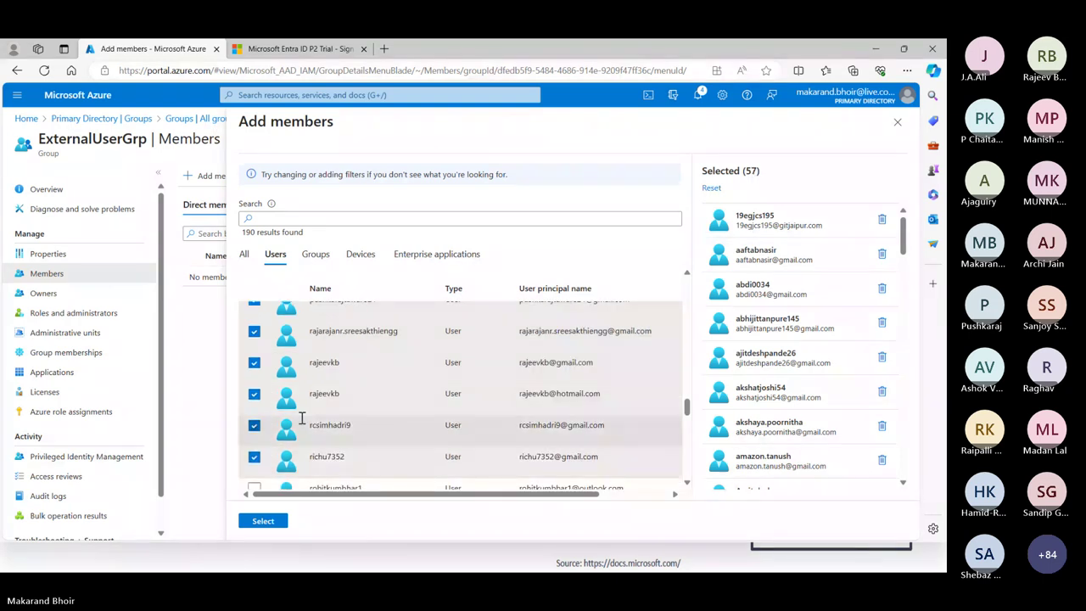
pyautogui.scroll(-3, 302, 417)
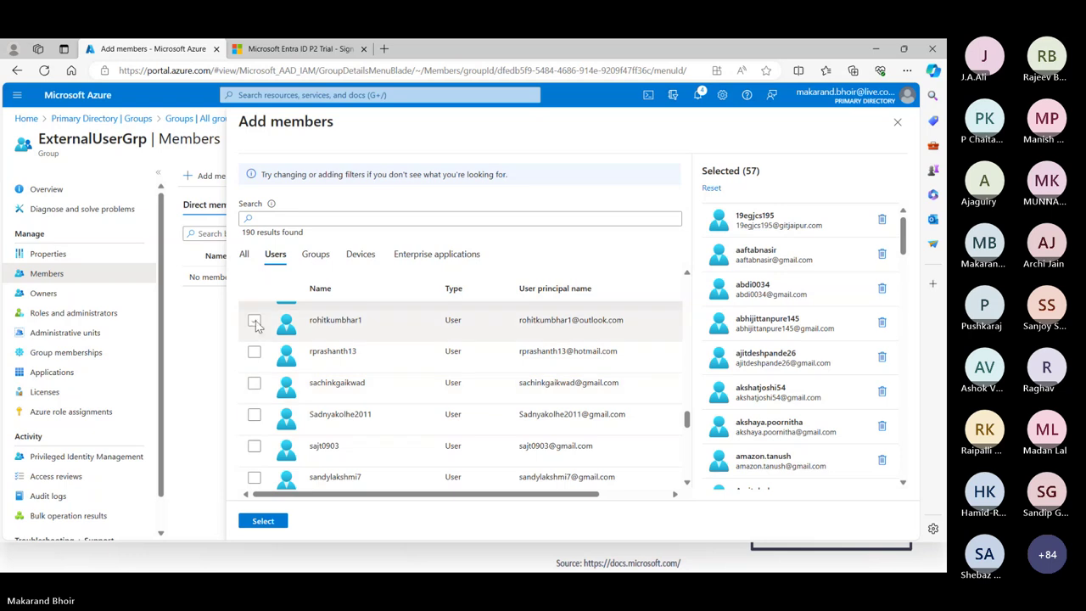
pyautogui.click(254, 322)
pyautogui.click(254, 352)
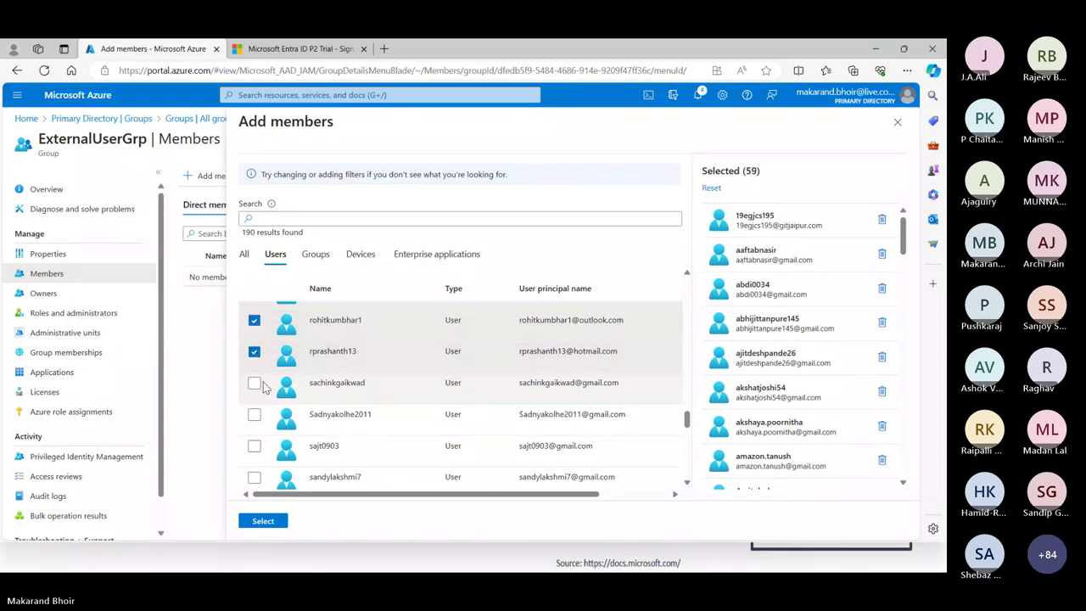
# Add all users whose names begin with Sa to the member selection.
pyautogui.click(255, 383)
pyautogui.click(254, 414)
pyautogui.click(254, 445)
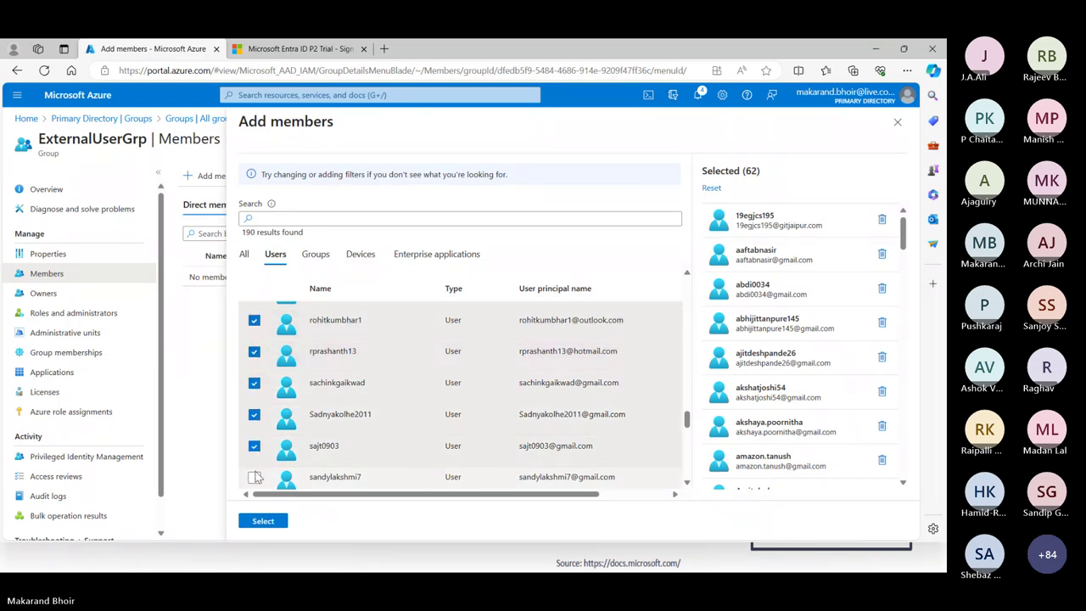
pyautogui.click(254, 477)
pyautogui.scroll(-3, 263, 407)
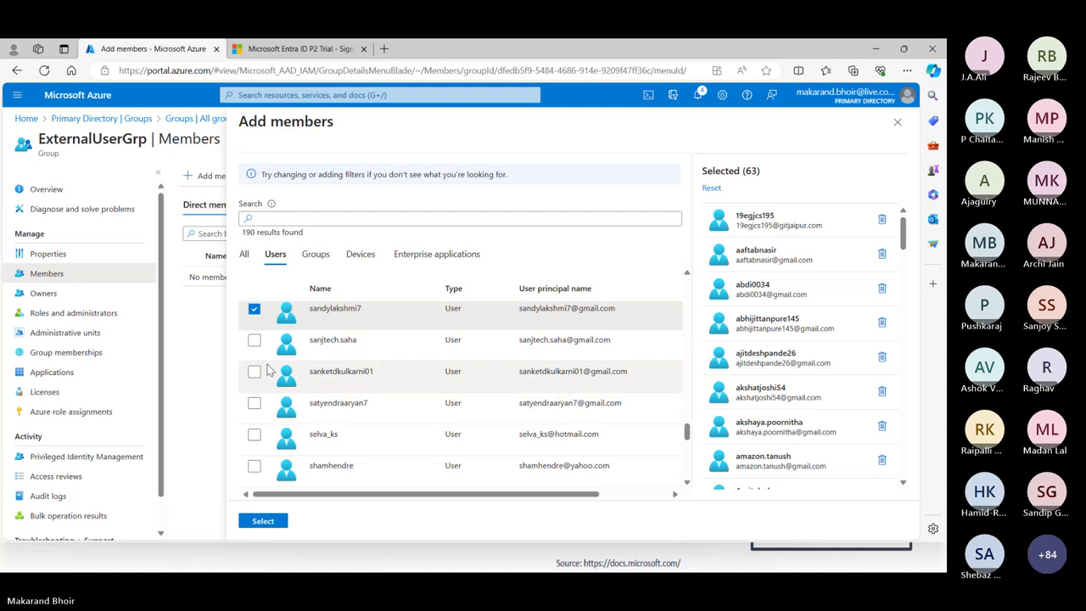
pyautogui.click(255, 340)
pyautogui.click(254, 371)
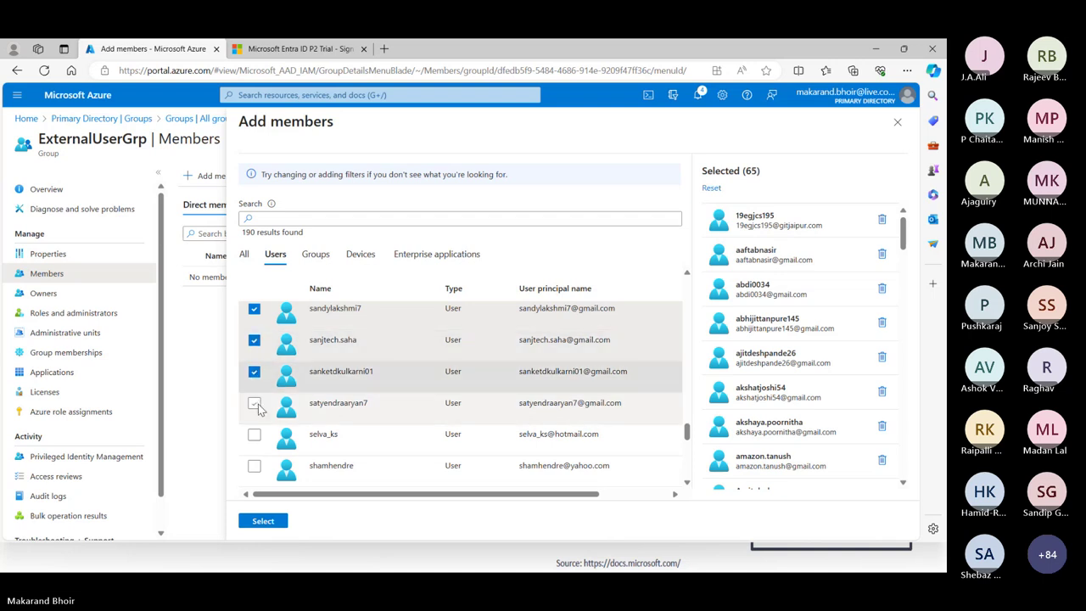
pyautogui.click(254, 403)
# Add all users whose names begin with Se or Sh to the member selection.
pyautogui.click(254, 433)
pyautogui.click(255, 465)
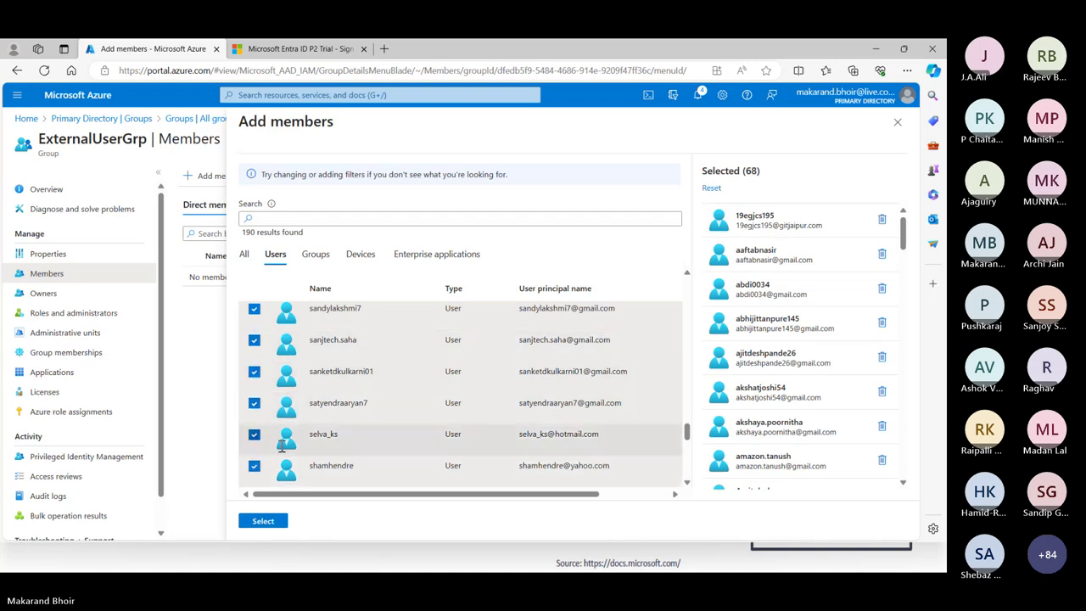
pyautogui.scroll(-3, 327, 405)
pyautogui.scroll(-2, 325, 405)
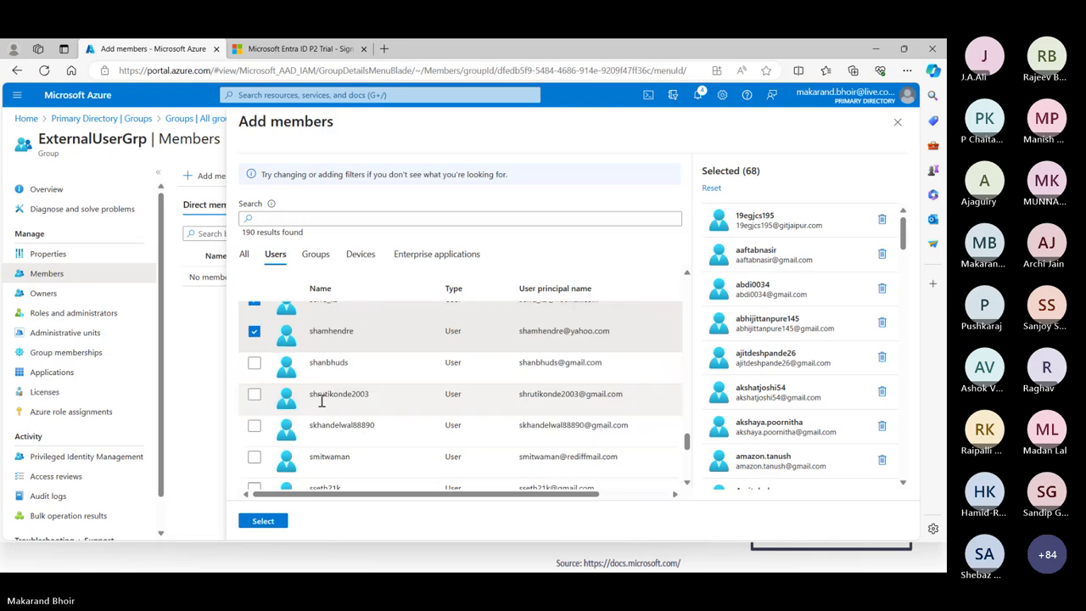
pyautogui.scroll(-1, 311, 397)
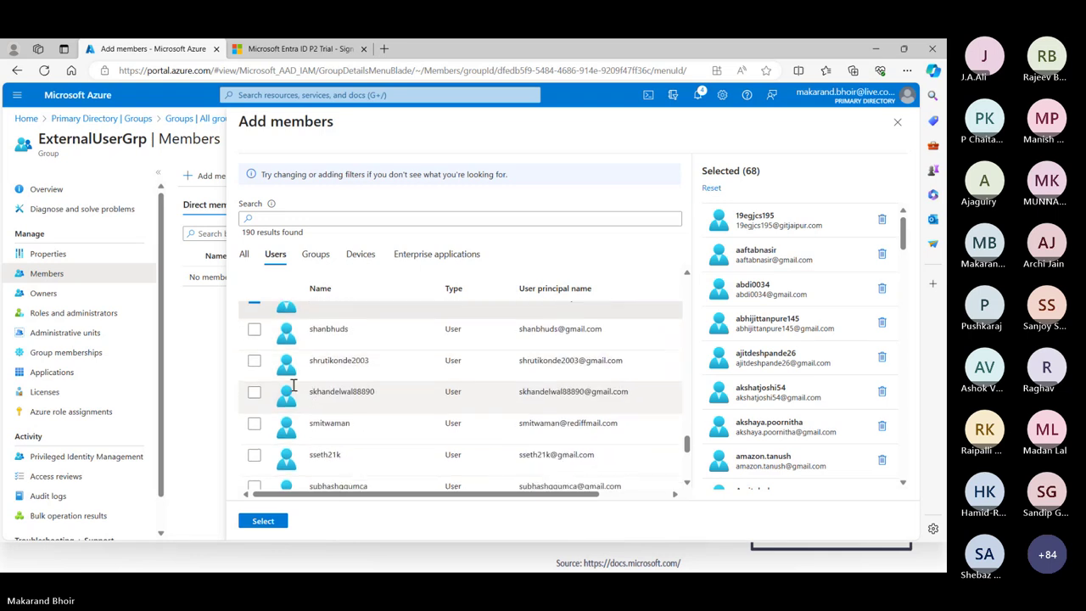
pyautogui.click(254, 329)
pyautogui.click(254, 360)
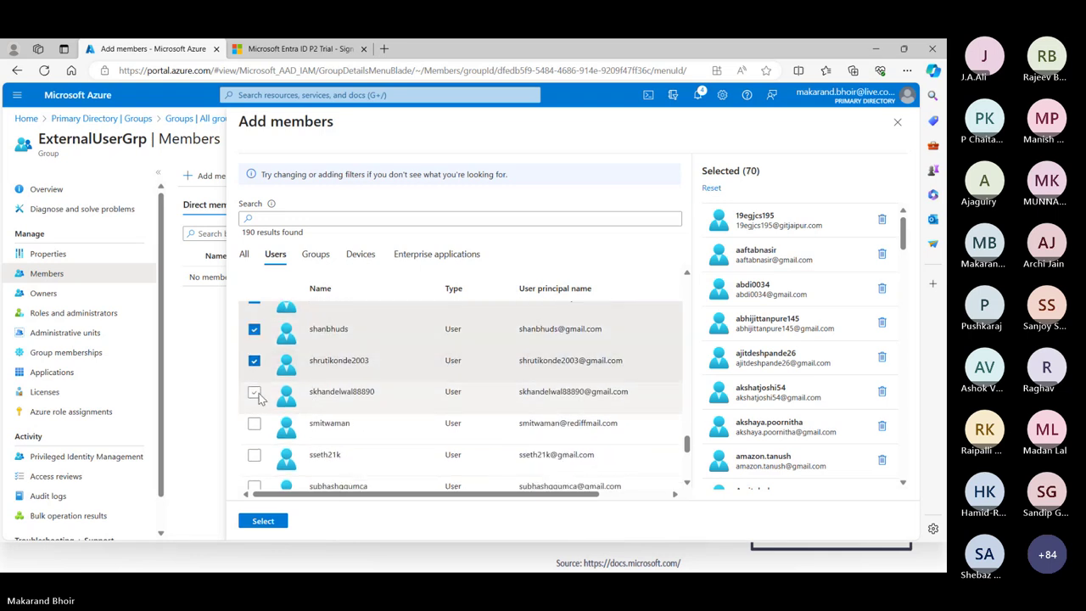
# Add all users whose names begin with Sk through Su to the member selection.
pyautogui.click(253, 392)
pyautogui.click(253, 424)
pyautogui.click(255, 456)
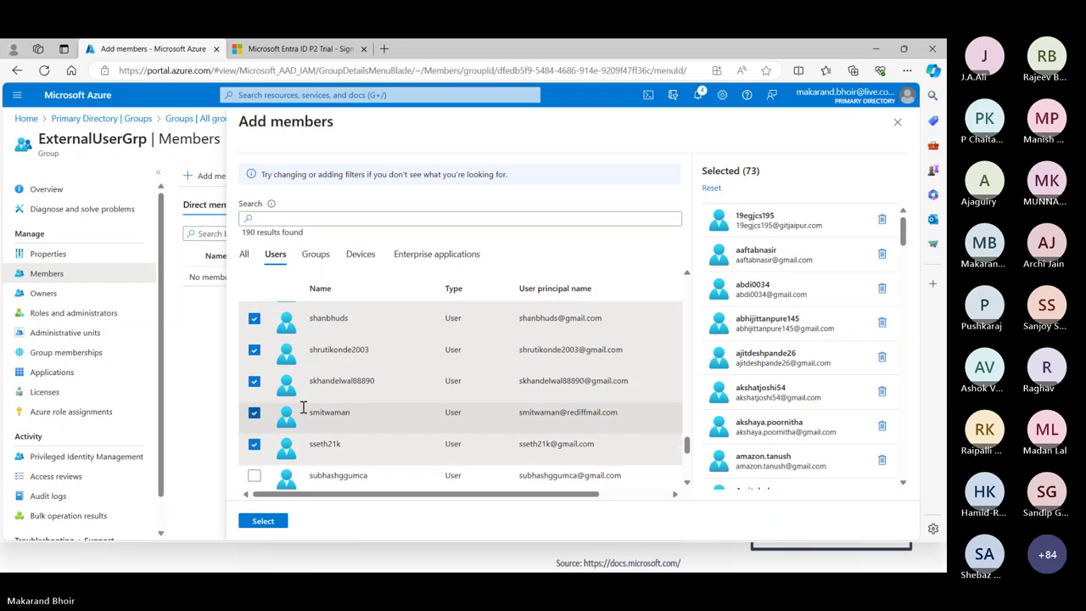
pyautogui.scroll(-4, 303, 407)
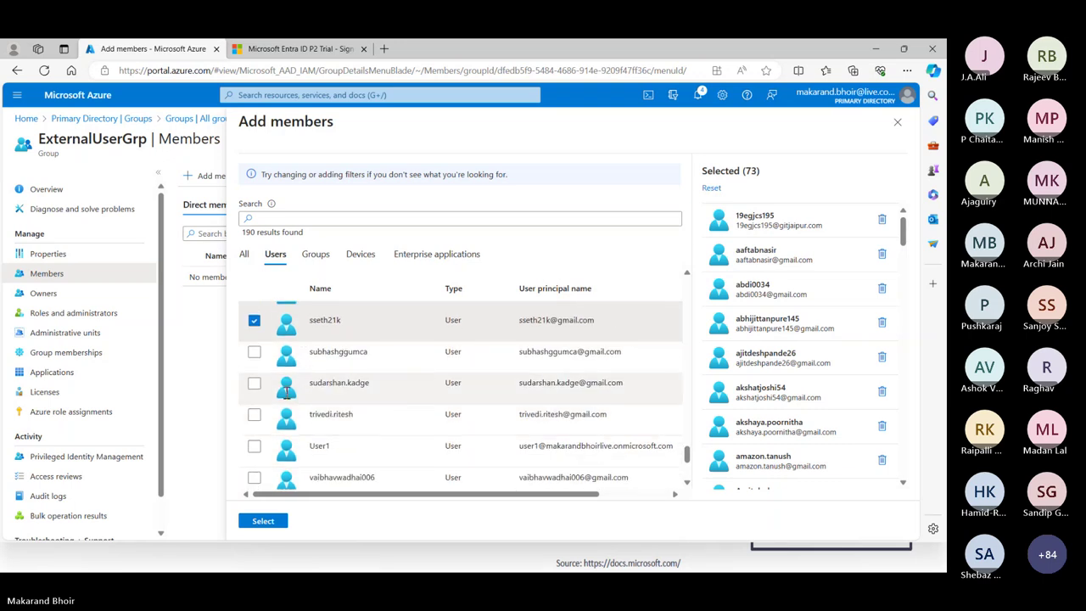
pyautogui.click(254, 352)
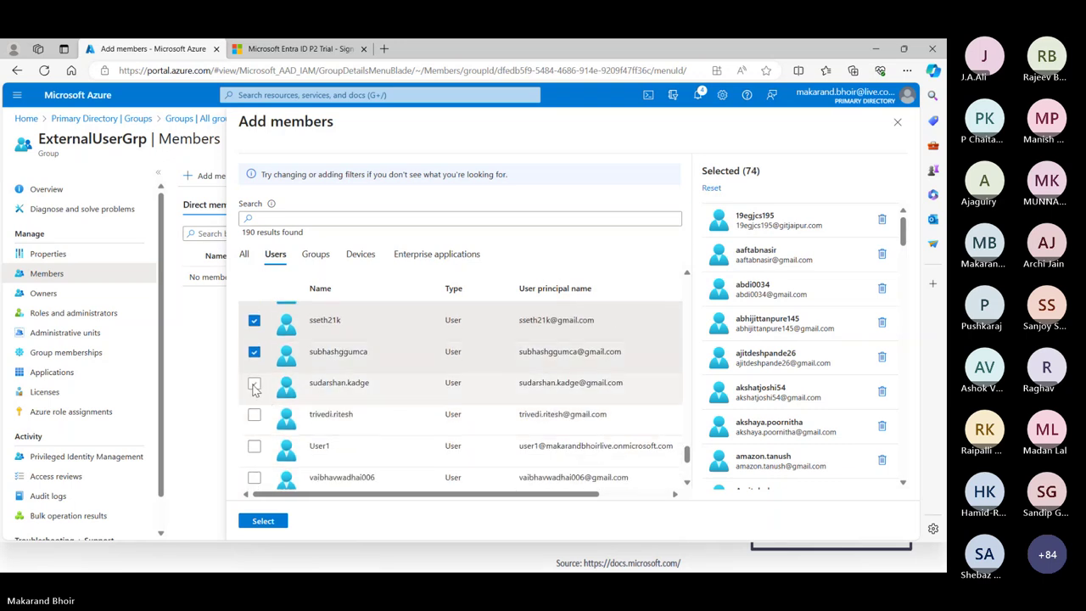
pyautogui.click(255, 387)
# Add all users whose names begin with T or V, leaving out User1, and submit the selection as group members.
pyautogui.click(254, 414)
pyautogui.scroll(-1, 347, 416)
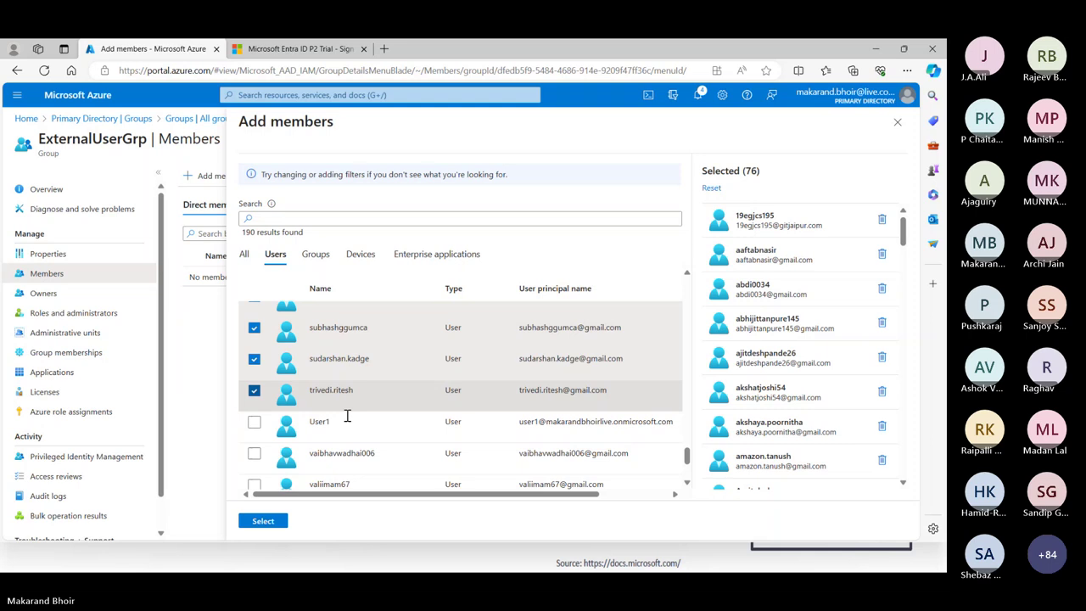
pyautogui.scroll(-2, 348, 416)
pyautogui.click(254, 376)
pyautogui.click(254, 408)
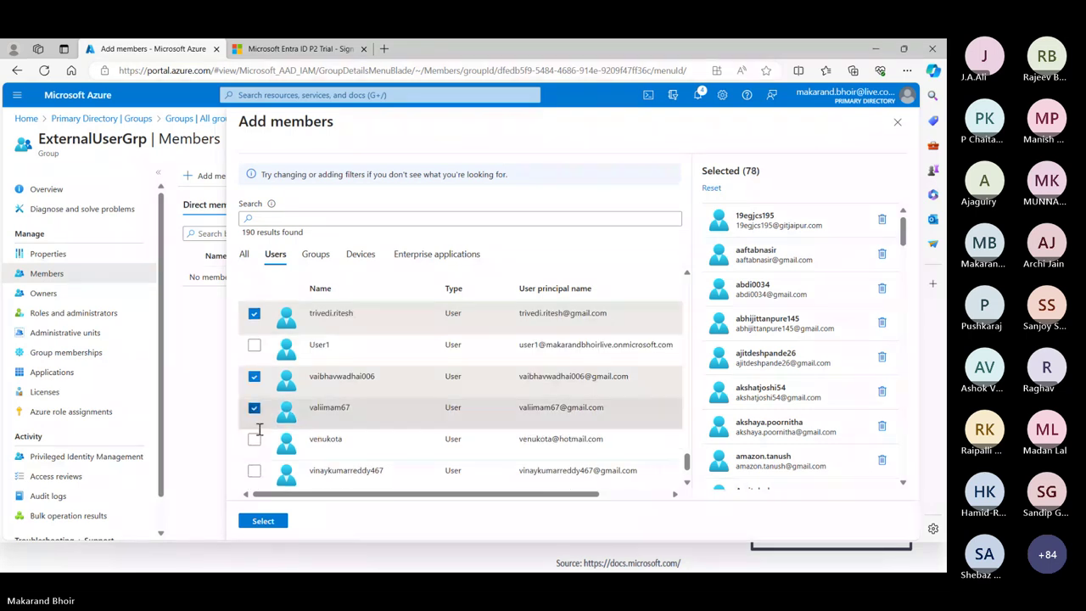
pyautogui.click(254, 439)
pyautogui.scroll(-2, 259, 430)
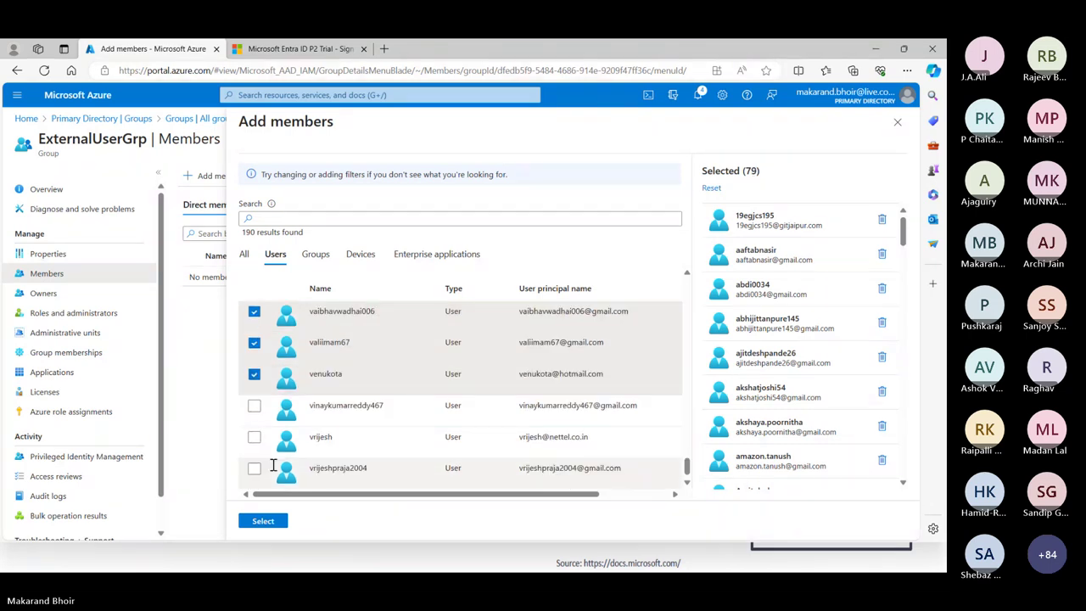
pyautogui.click(254, 405)
pyautogui.click(254, 439)
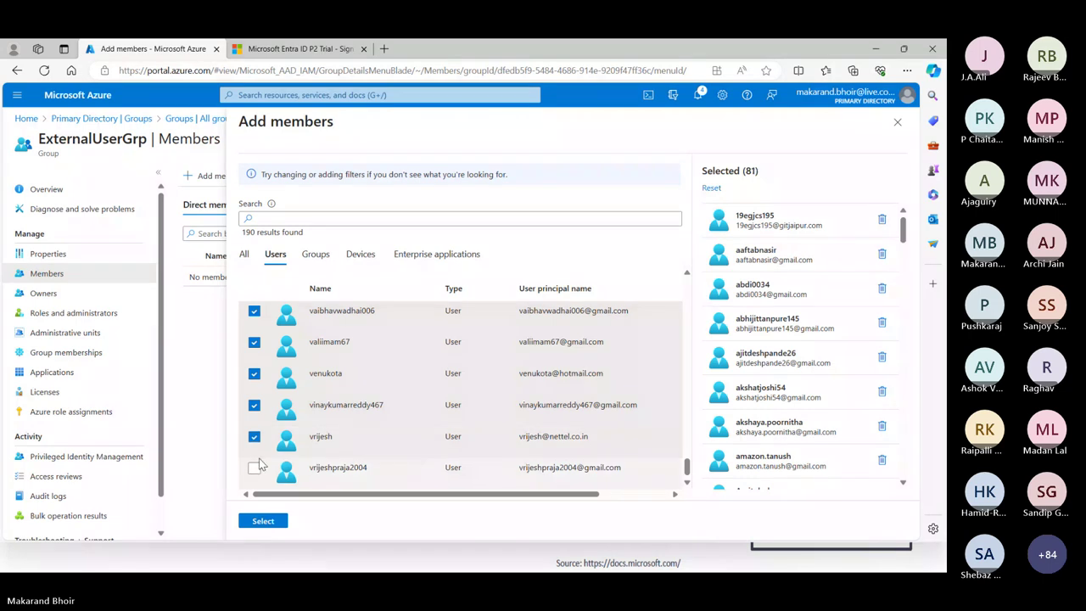
pyautogui.click(255, 469)
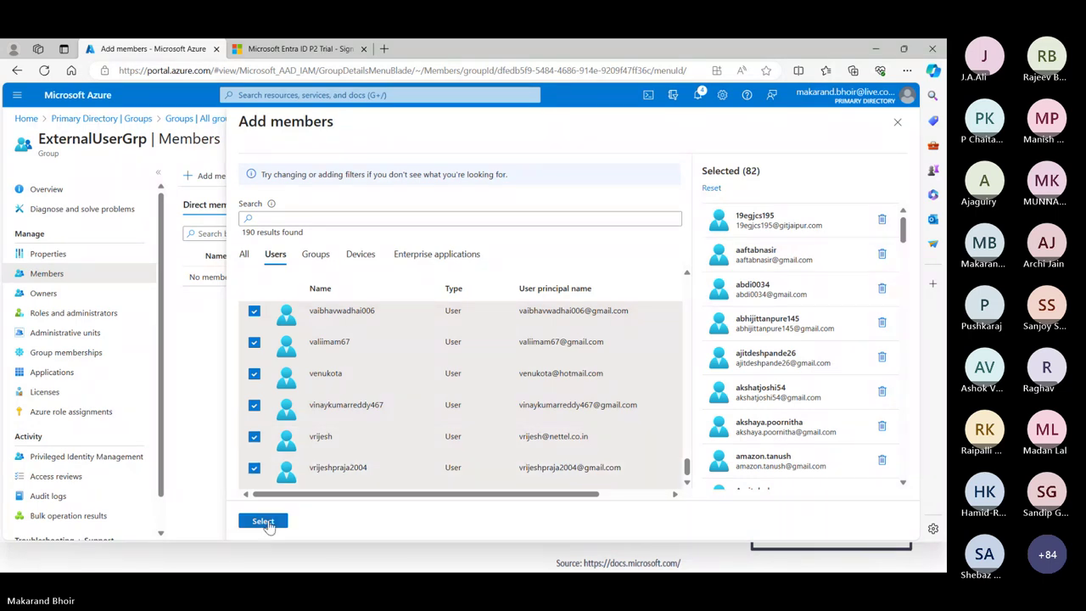
pyautogui.click(263, 521)
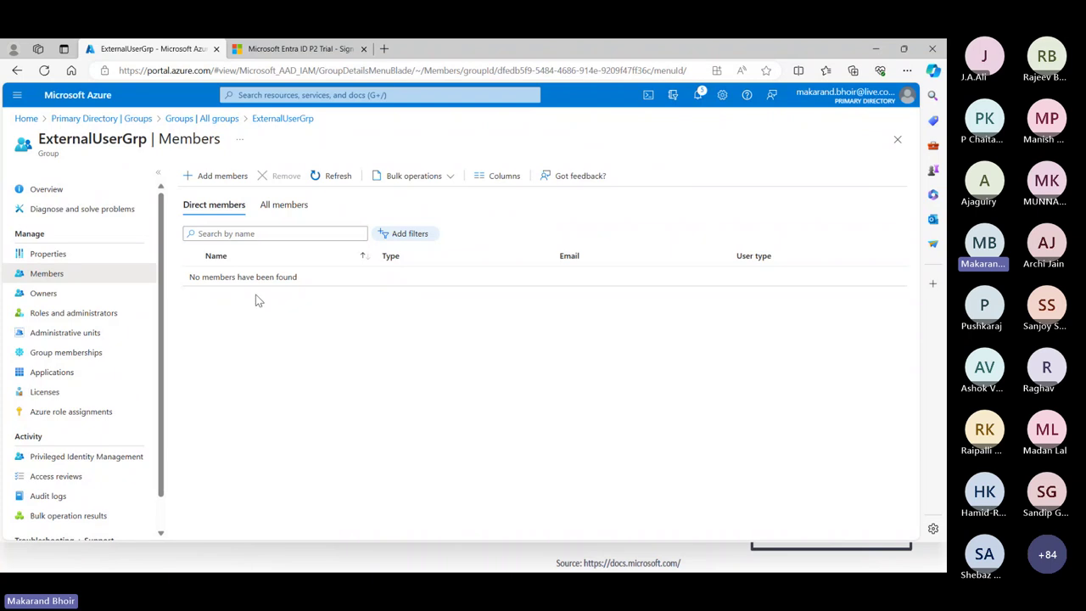
# Refresh the ExternalUserGrp direct member list and look through the listed users.
pyautogui.click(328, 184)
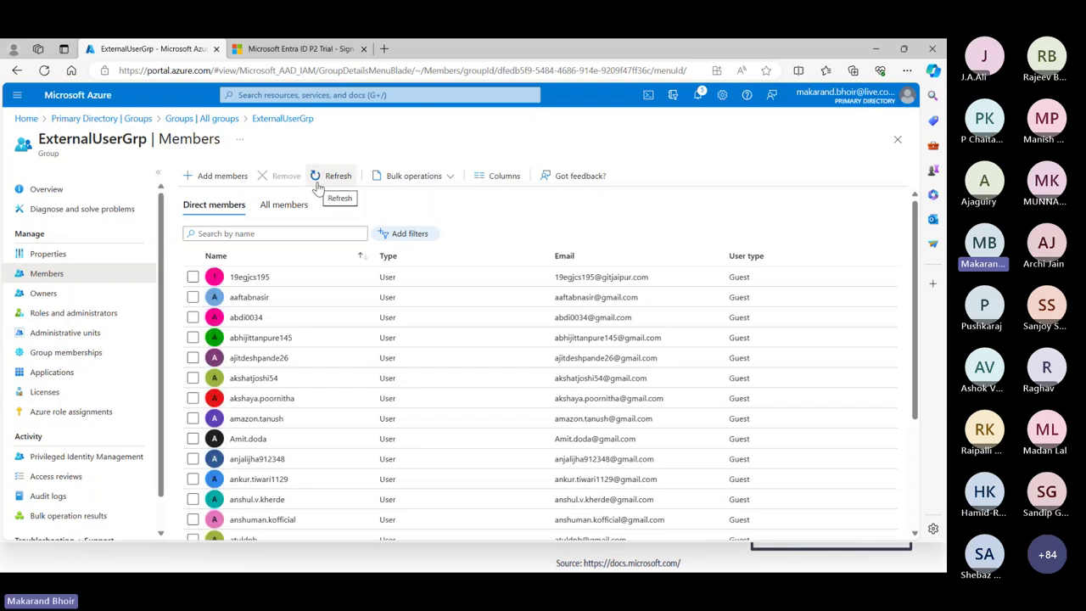
pyautogui.scroll(-3, 330, 274)
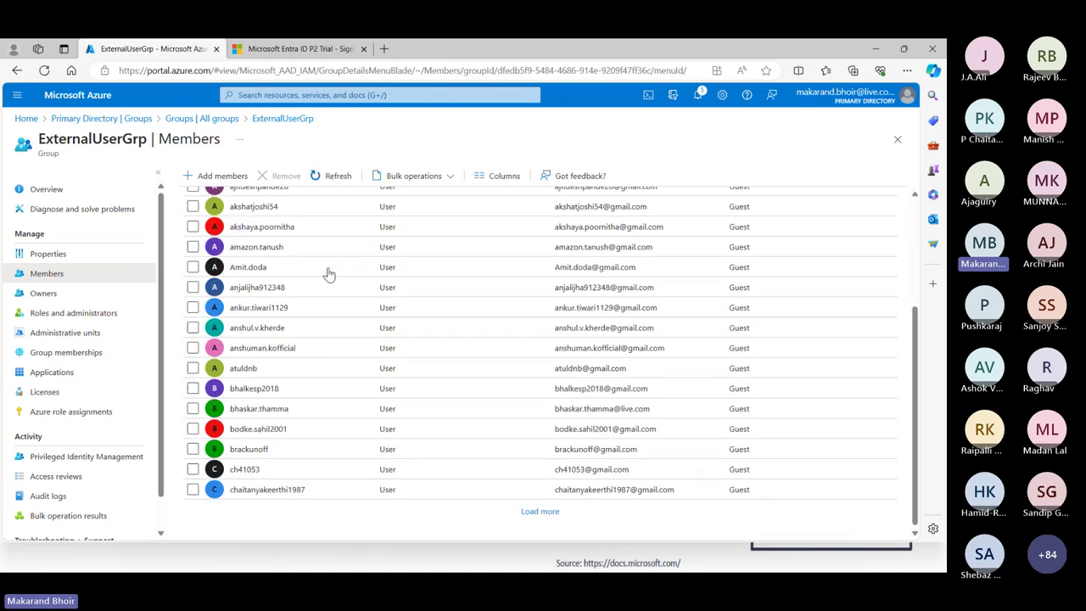
pyautogui.scroll(5, 329, 274)
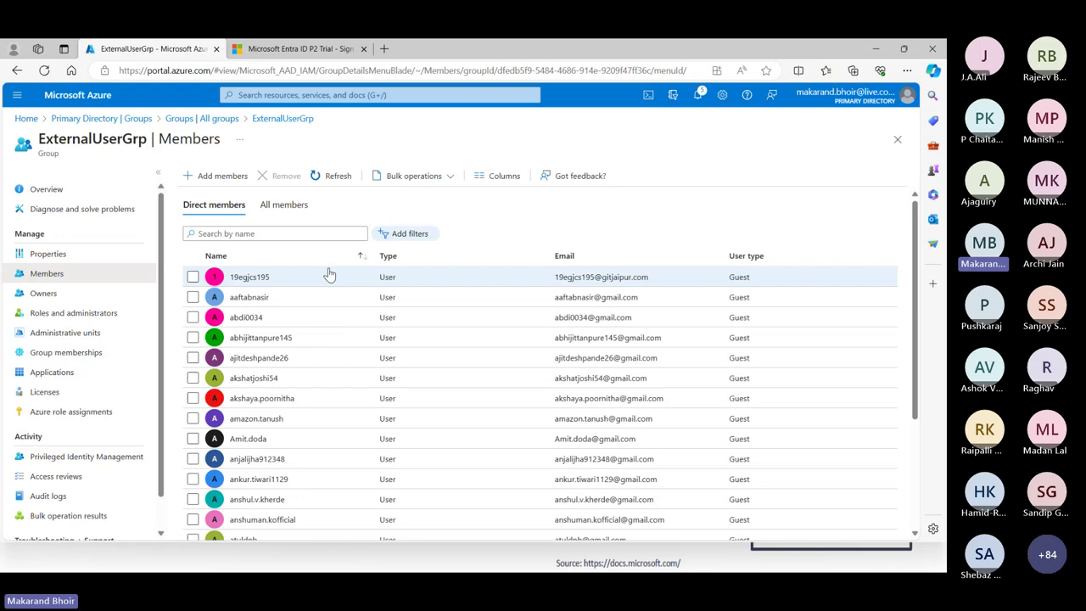
pyautogui.click(335, 177)
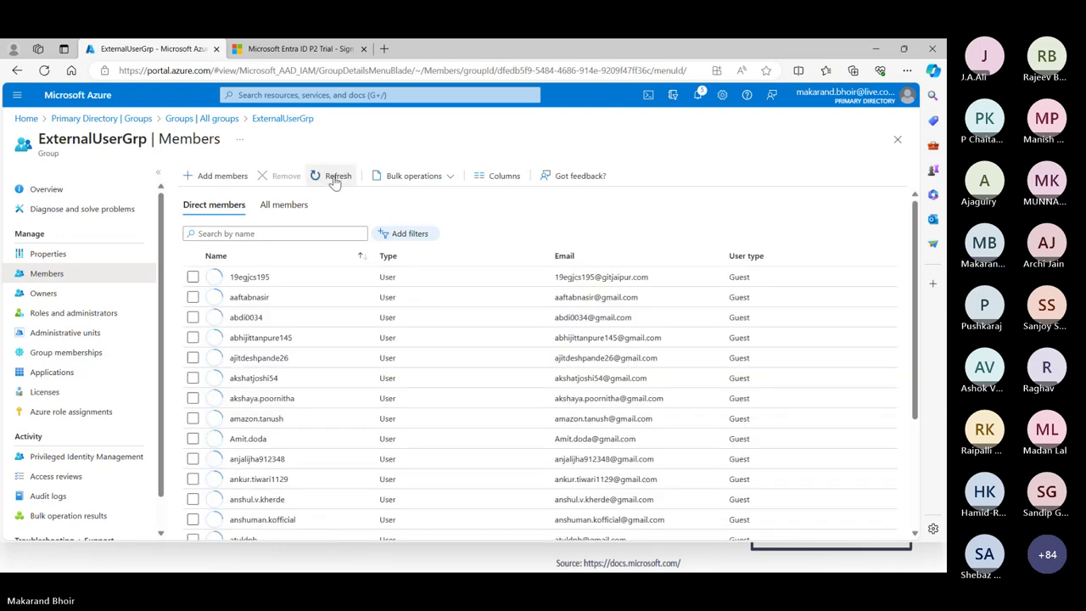
pyautogui.scroll(-2, 446, 362)
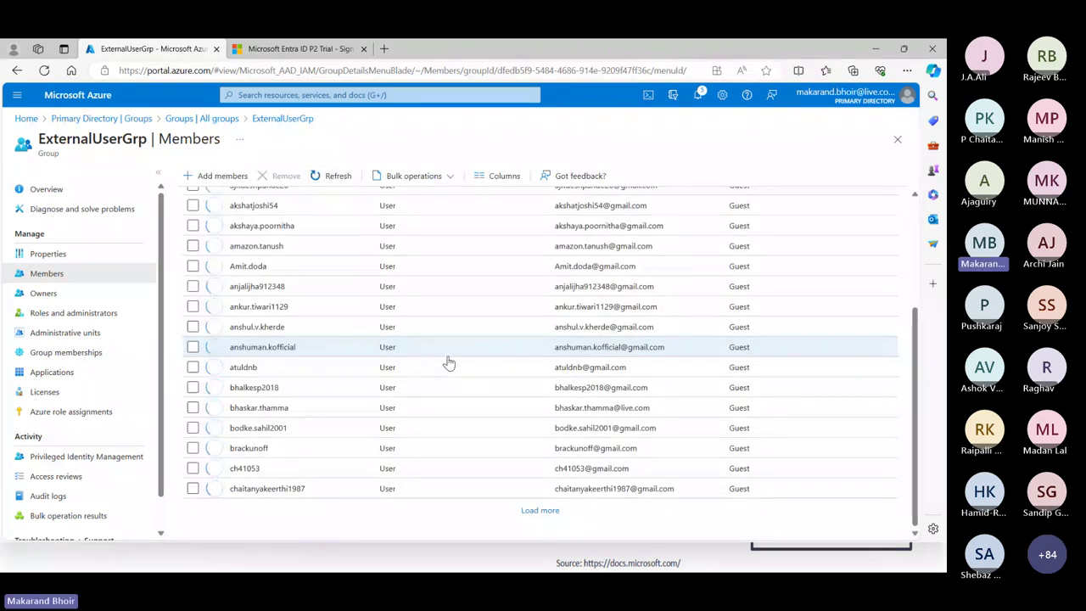
pyautogui.scroll(2, 449, 362)
pyautogui.scroll(2, 449, 363)
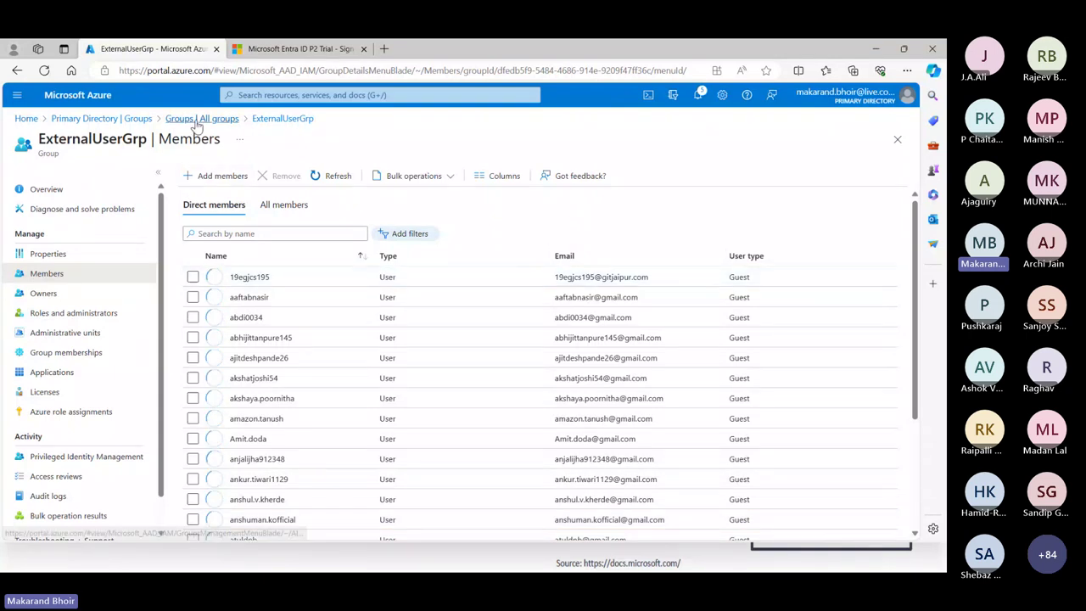
# Leave the group, go to the Resource groups list and open the TrainingRG resource group.
pyautogui.click(102, 119)
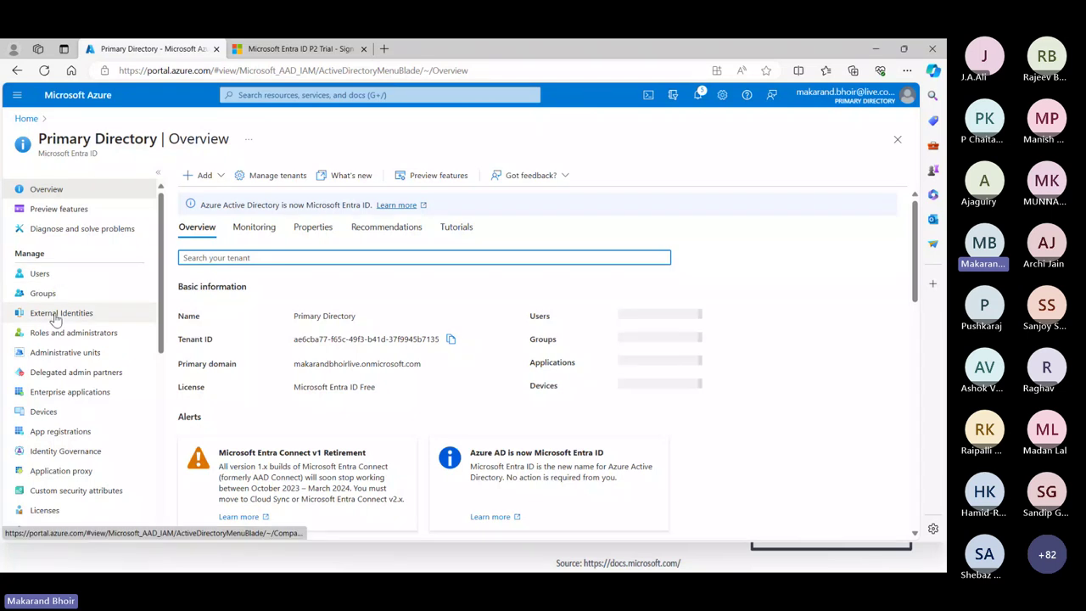
pyautogui.click(266, 95)
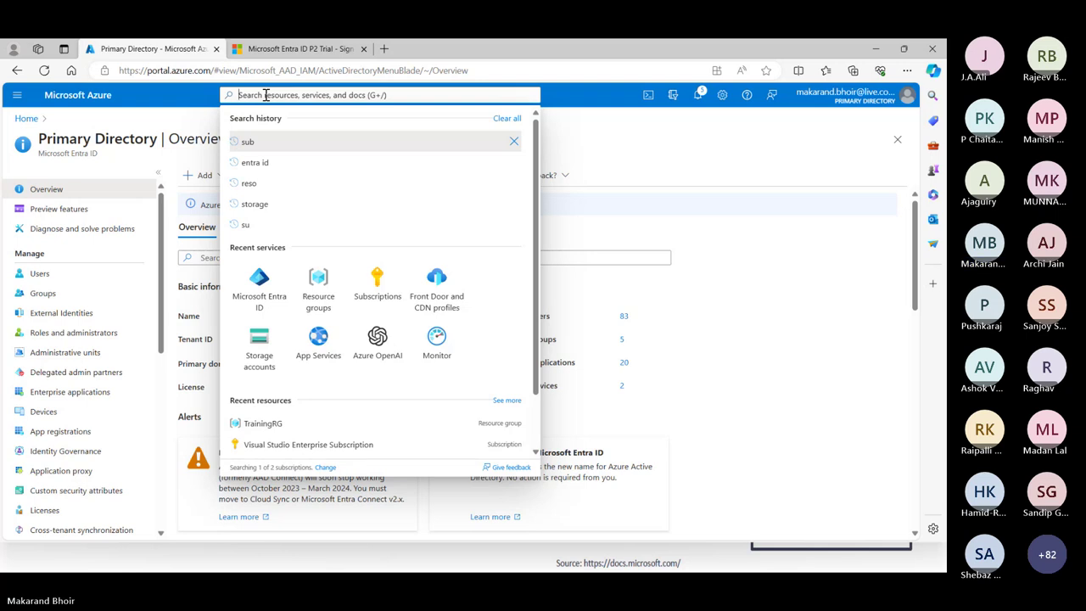
pyautogui.click(320, 292)
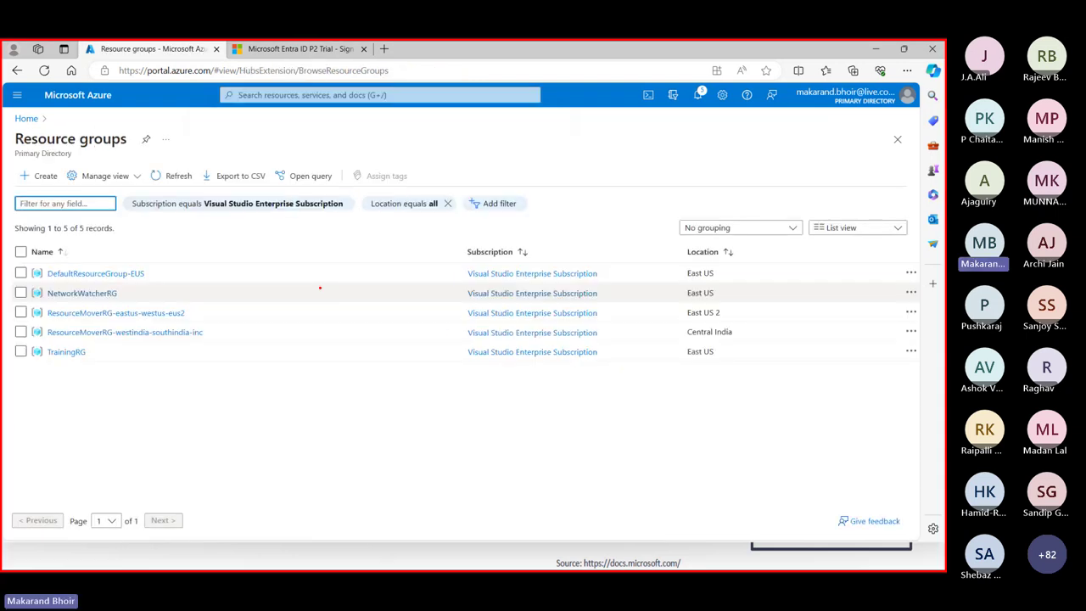
pyautogui.moveTo(136, 414); pyautogui.dragTo(68, 360)
pyautogui.moveTo(163, 215)
pyautogui.mouseDown()
pyautogui.moveTo(353, 215)
pyautogui.moveTo(297, 210)
pyautogui.mouseUp()
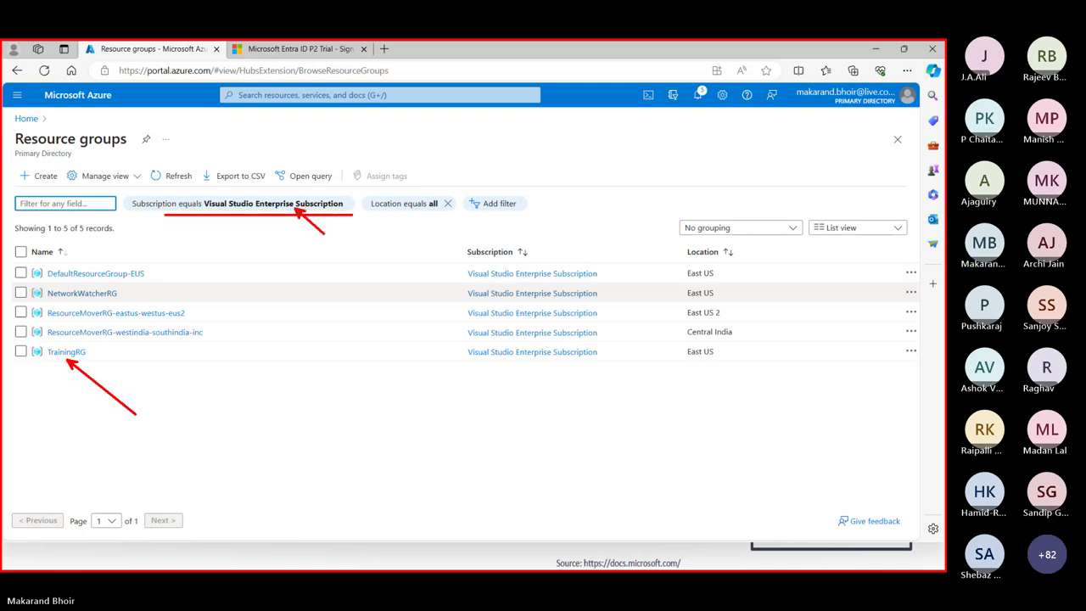
pyautogui.click(66, 351)
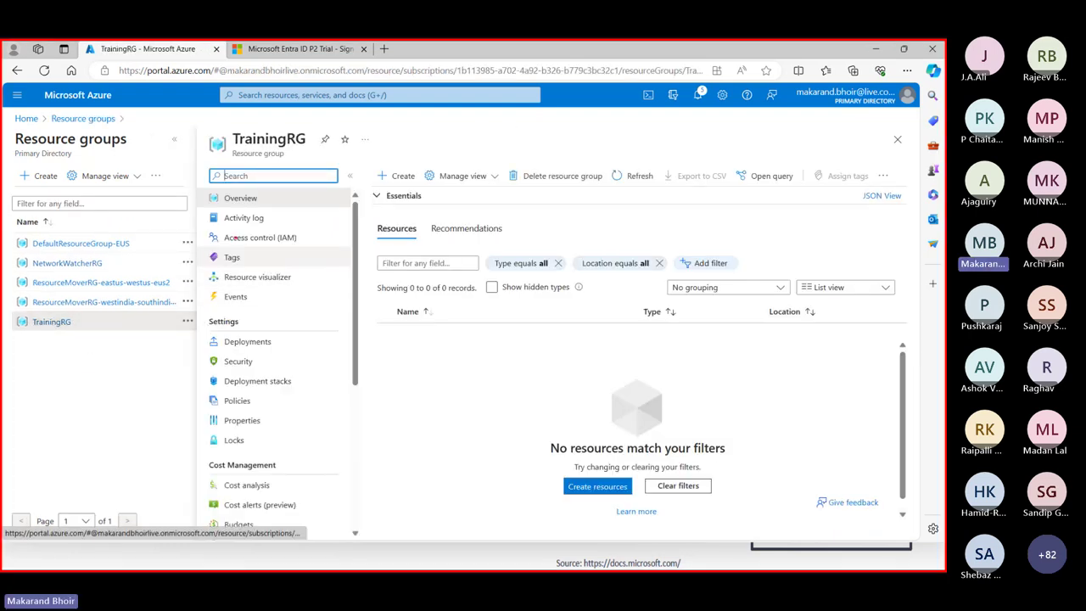
# Start adding a role assignment in TrainingRG's access control (IAM) and choose the Reader role.
pyautogui.moveTo(214, 225)
pyautogui.mouseDown()
pyautogui.moveTo(323, 252)
pyautogui.moveTo(343, 270)
pyautogui.mouseUp()
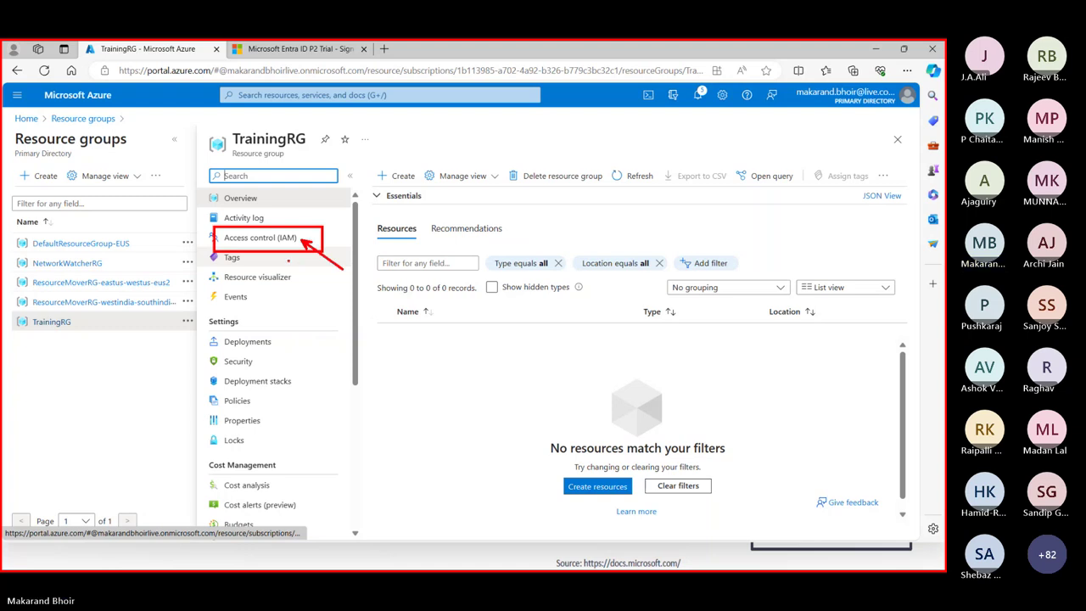
pyautogui.click(262, 241)
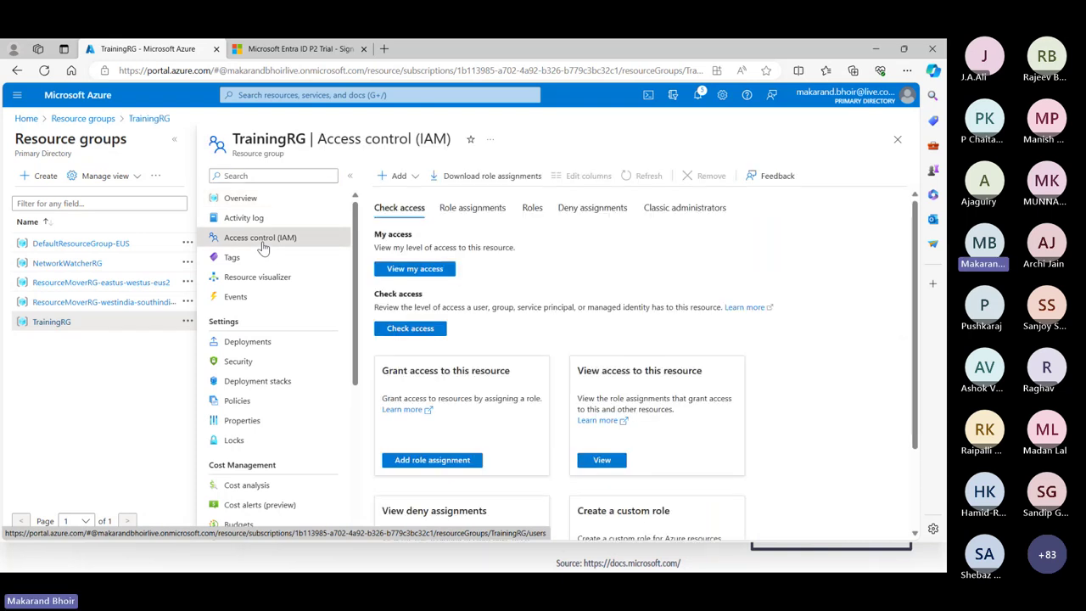
pyautogui.click(406, 176)
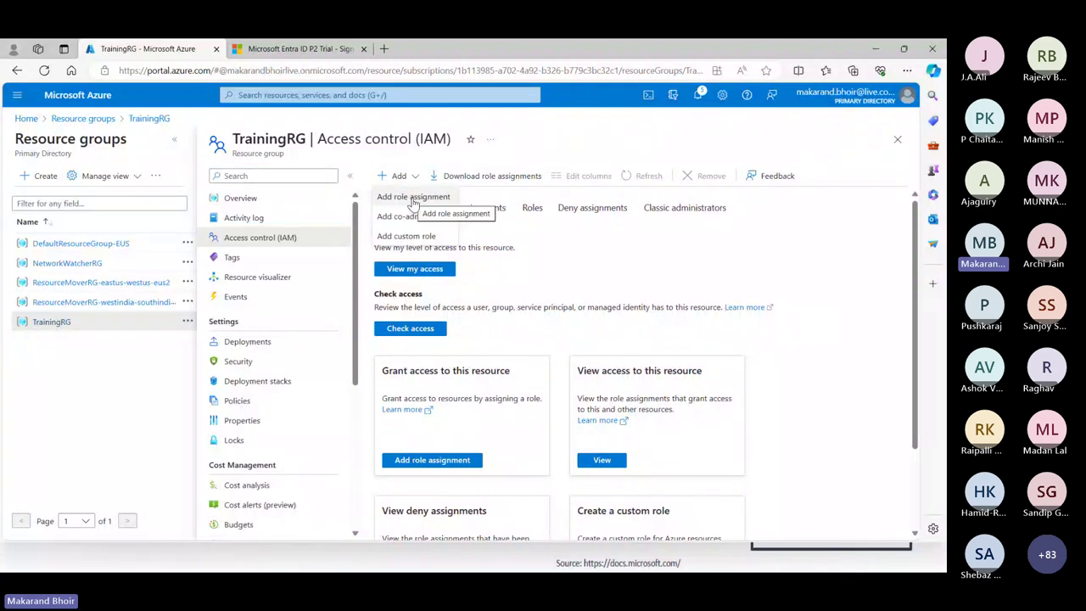
pyautogui.click(412, 202)
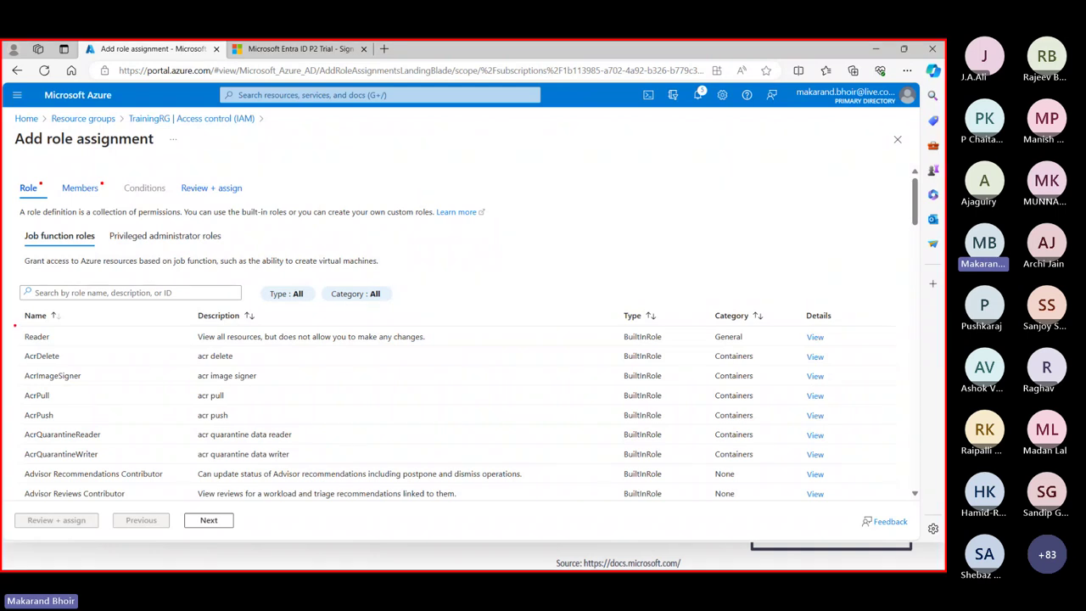
pyautogui.moveTo(14, 325)
pyautogui.mouseDown()
pyautogui.moveTo(128, 347)
pyautogui.moveTo(91, 338)
pyautogui.mouseUp()
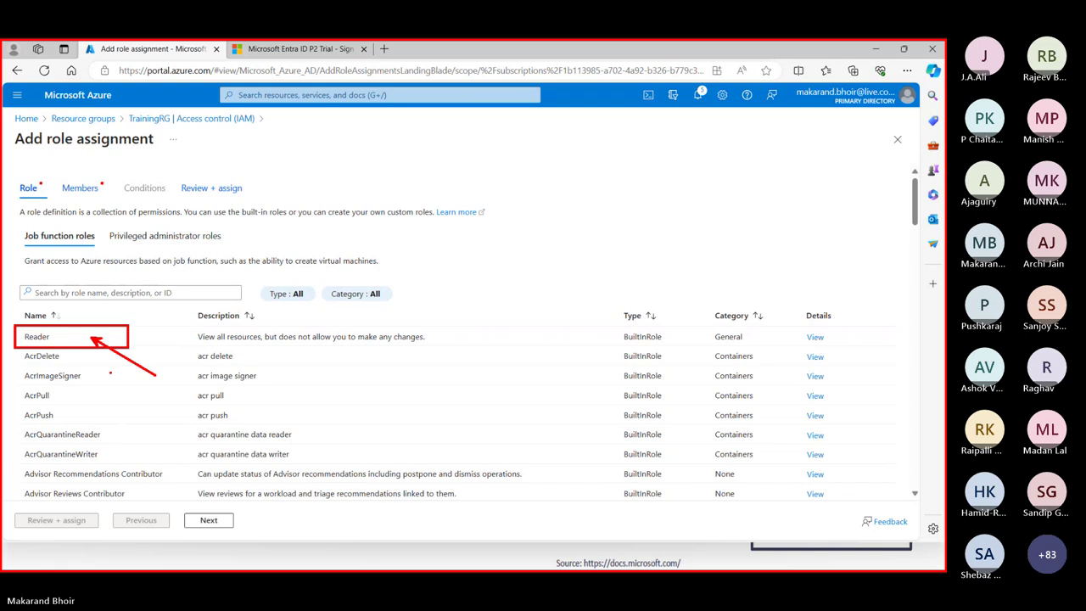
pyautogui.click(43, 336)
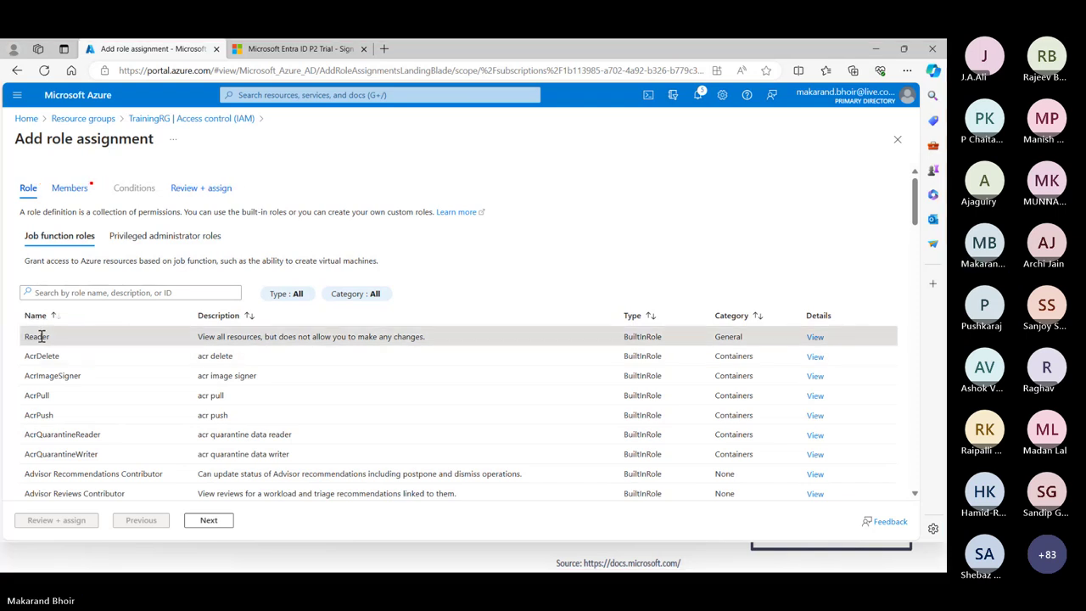
# Add the ExternalUserGrp group as the member of the Reader role assignment, then review and submit the assignment.
pyautogui.click(76, 194)
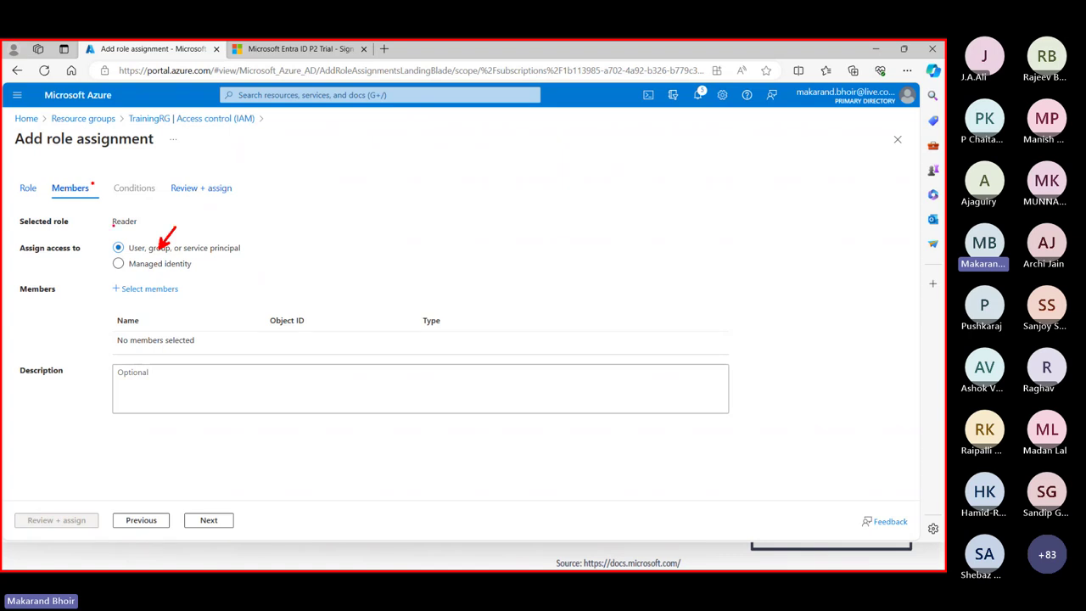
pyautogui.click(151, 290)
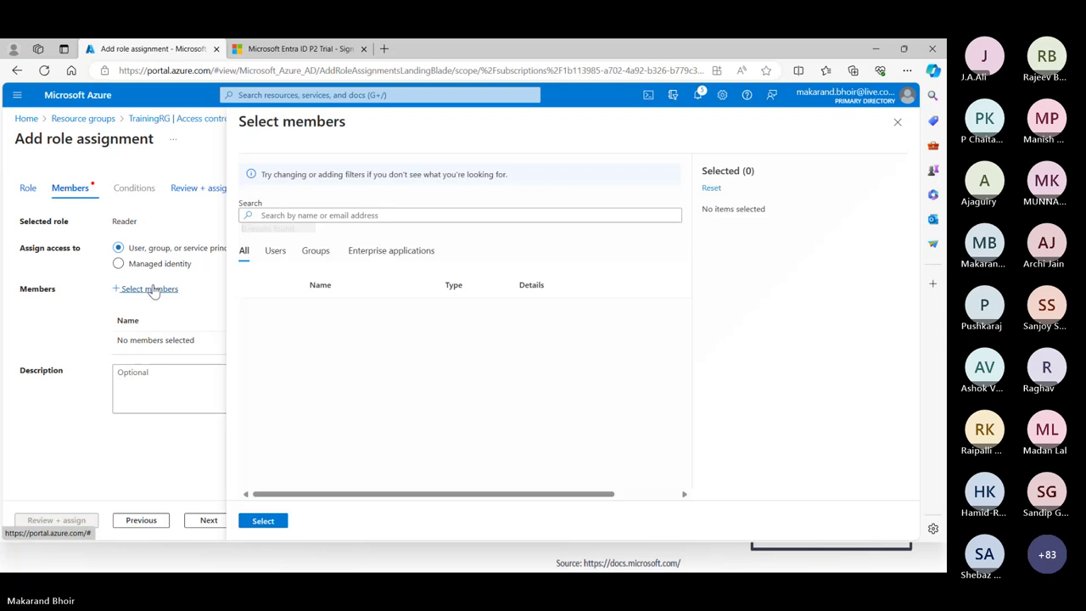
pyautogui.click(315, 252)
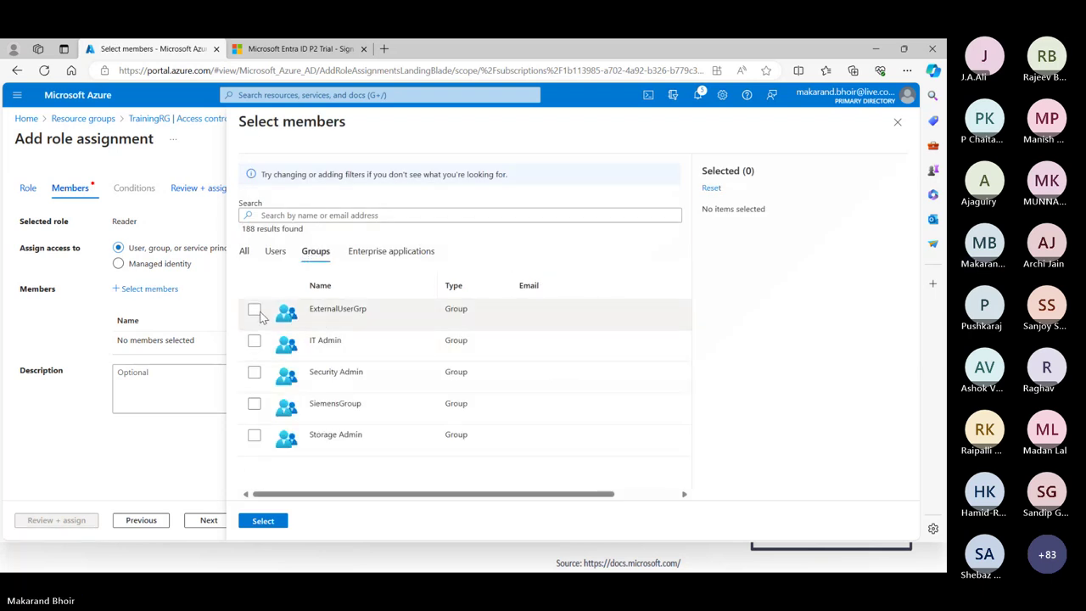
pyautogui.click(255, 311)
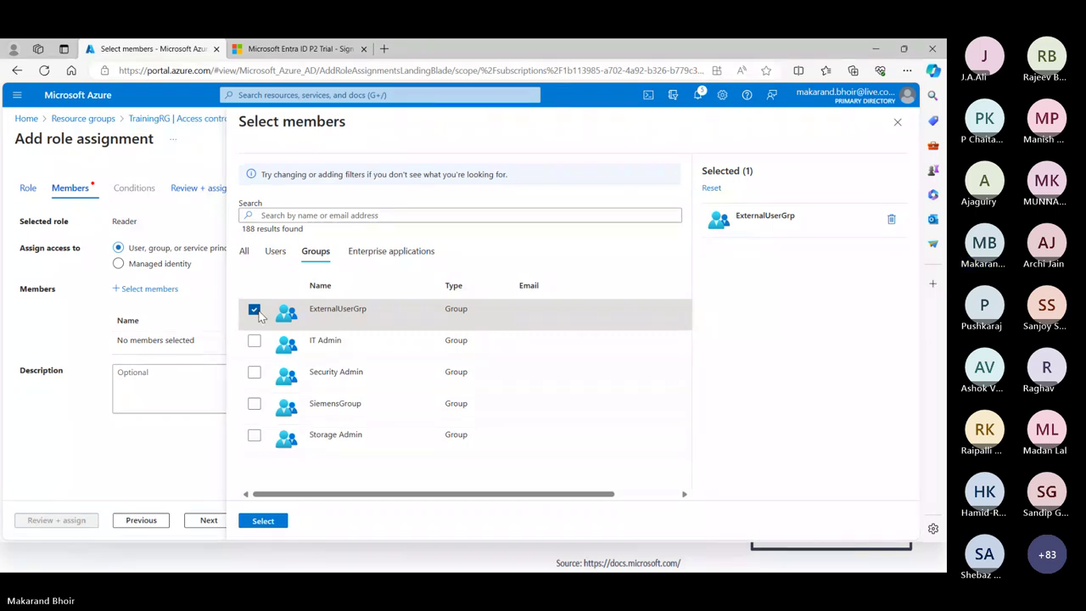
pyautogui.click(262, 522)
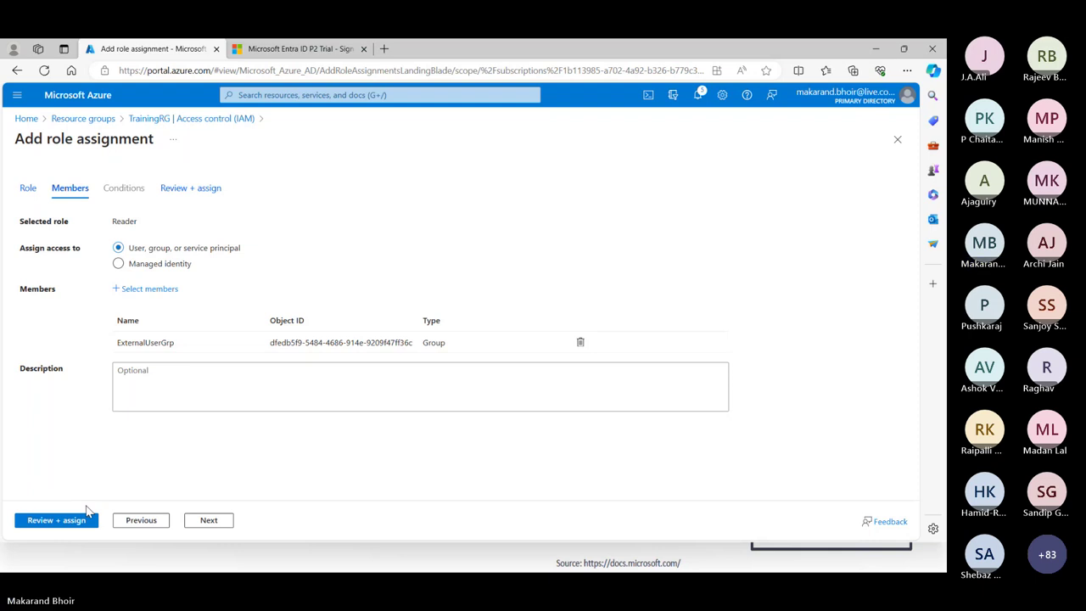
pyautogui.click(66, 526)
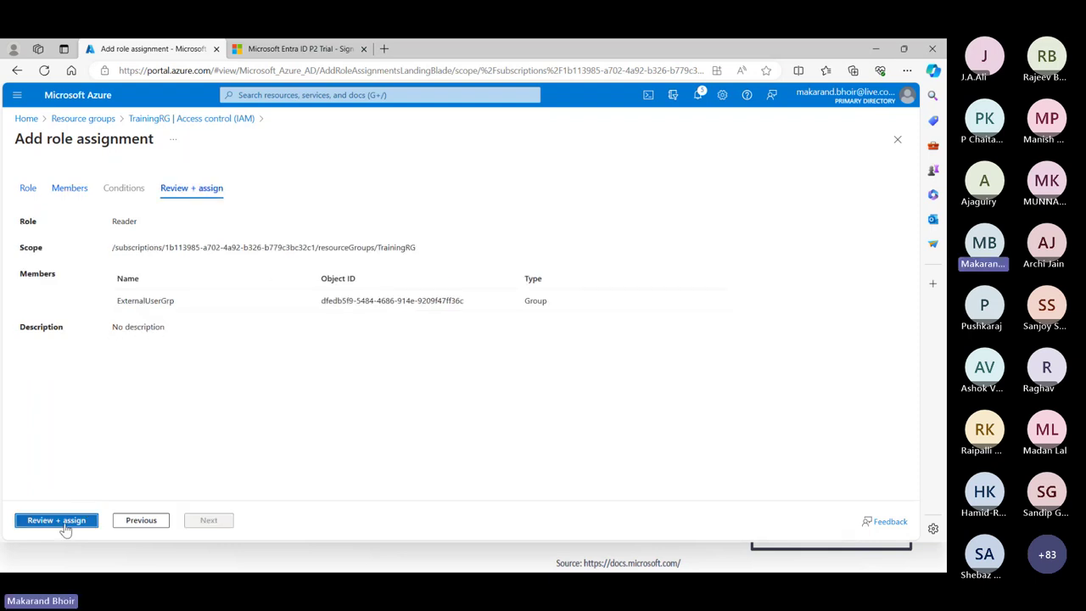
pyautogui.click(66, 524)
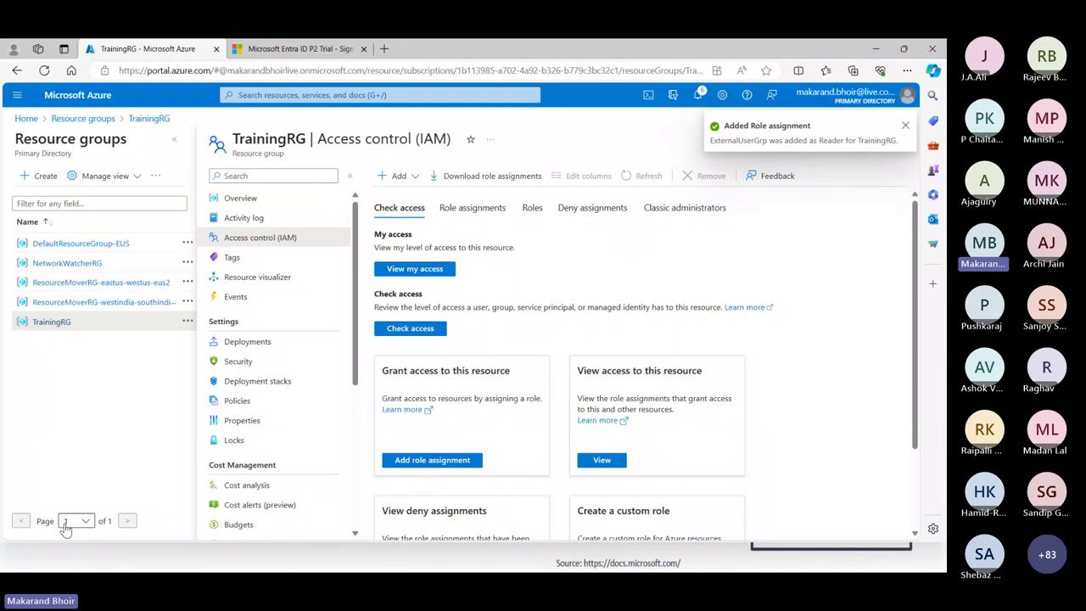
# Switch to the InPrivate browser session signed in as User1, reload the portal home page and view the Resource groups list.
pyautogui.hotkey('alt', 'Tab')
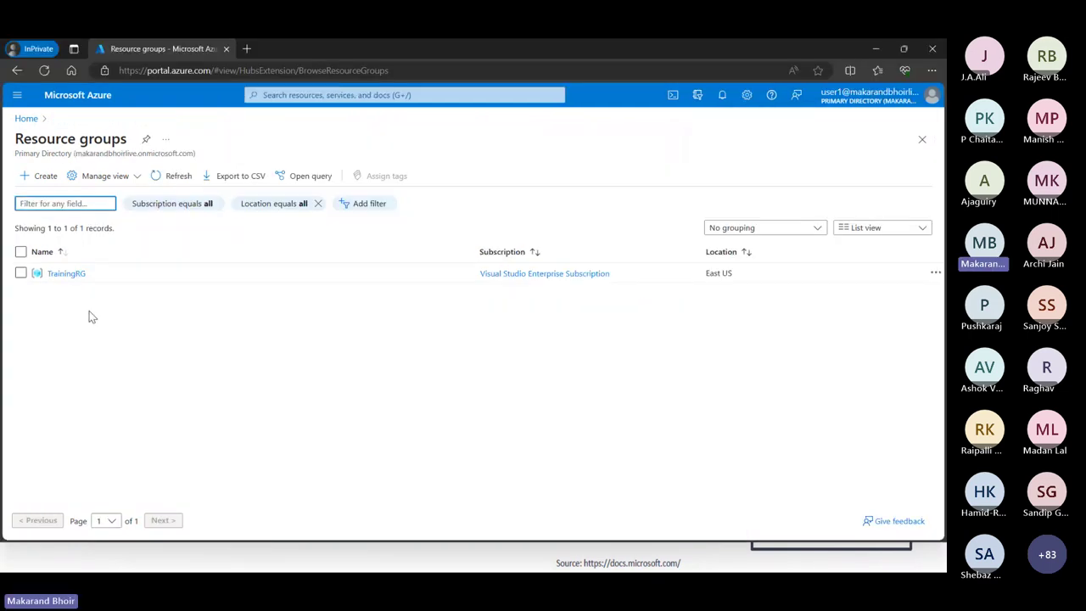
pyautogui.click(26, 118)
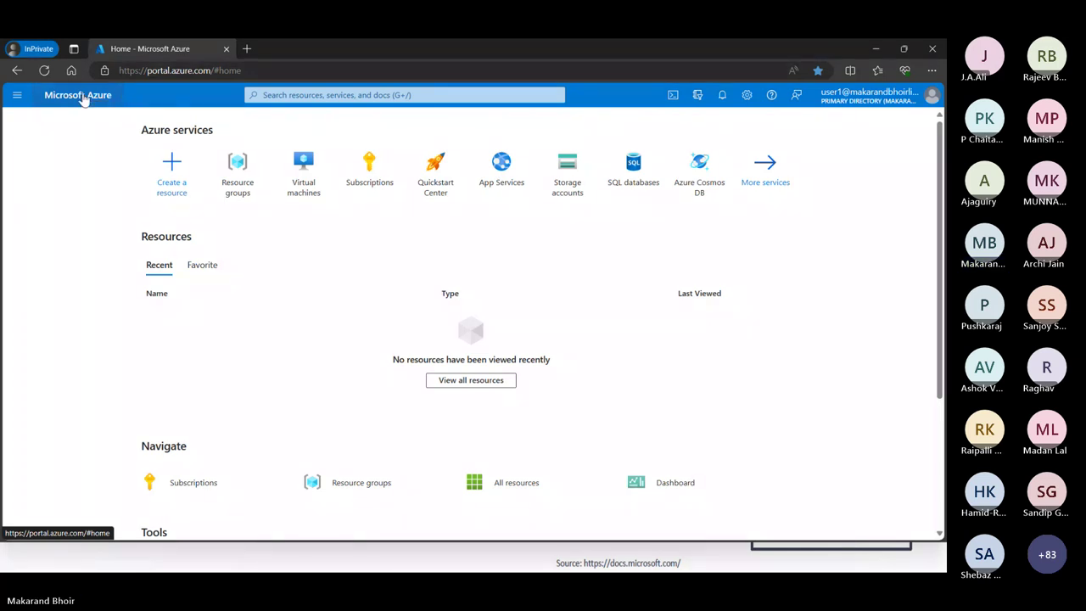
pyautogui.click(46, 73)
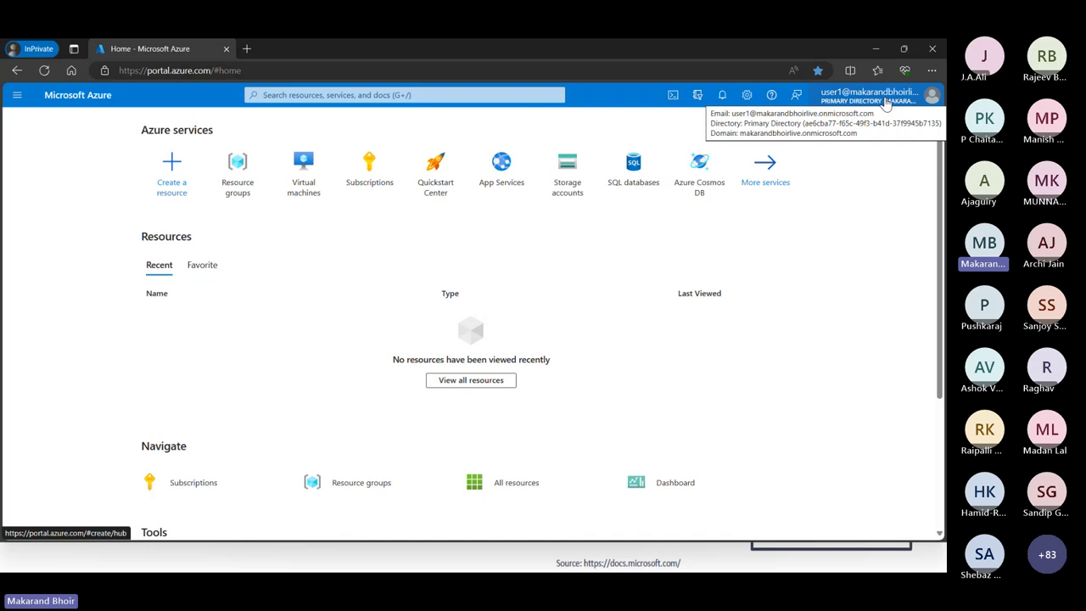
pyautogui.click(245, 176)
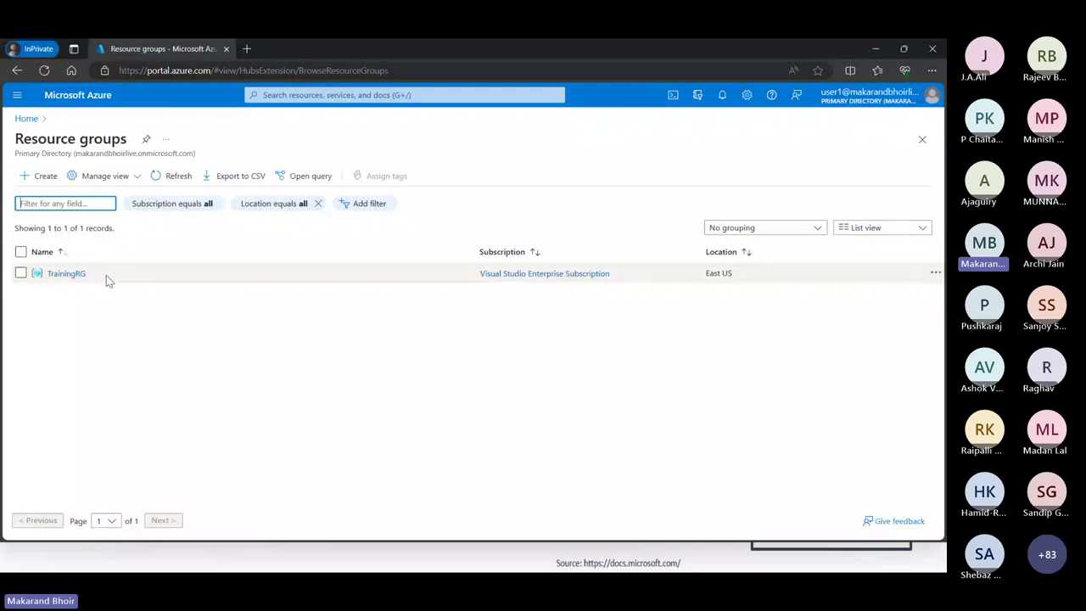
# Switch to the Teams meeting, open the meeting chat and examine the attendees' messages and the attached sign-in screenshot.
pyautogui.hotkey('alt', 'Tab')
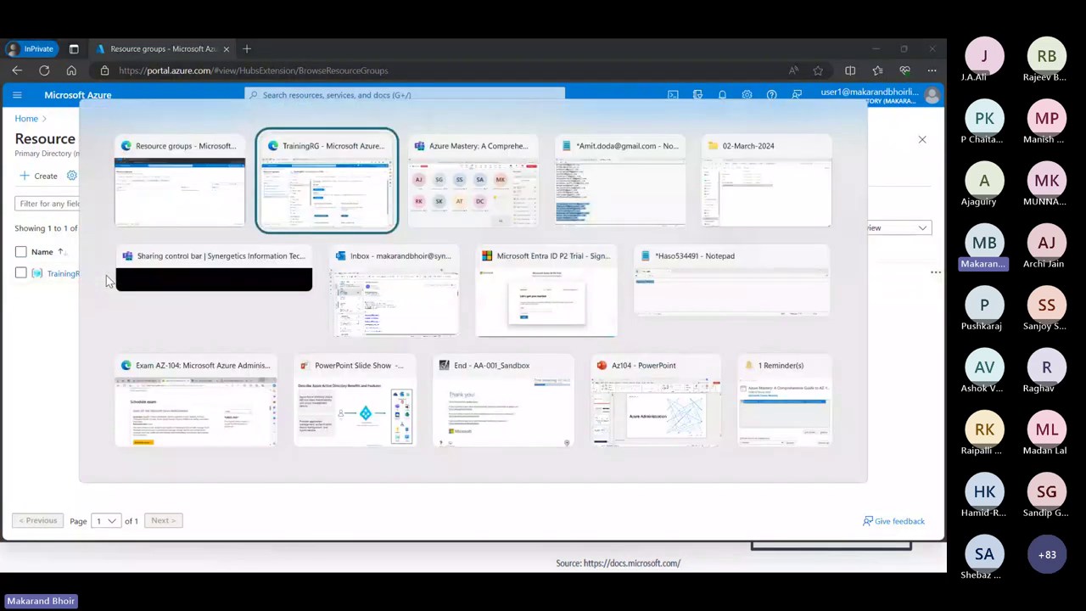
pyautogui.hotkey('alt', 'Tab')
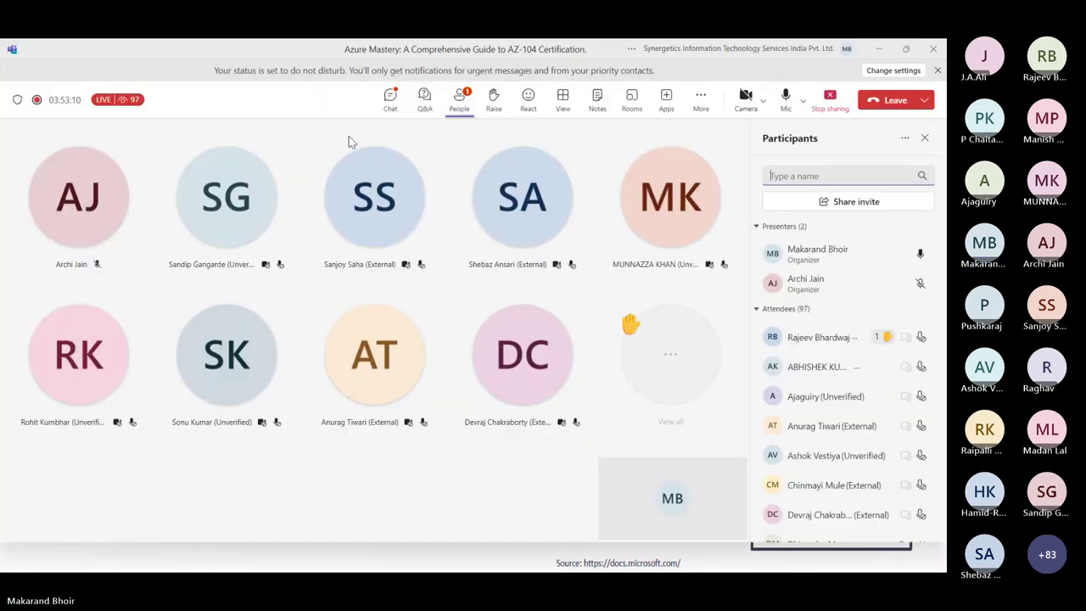
pyautogui.click(389, 96)
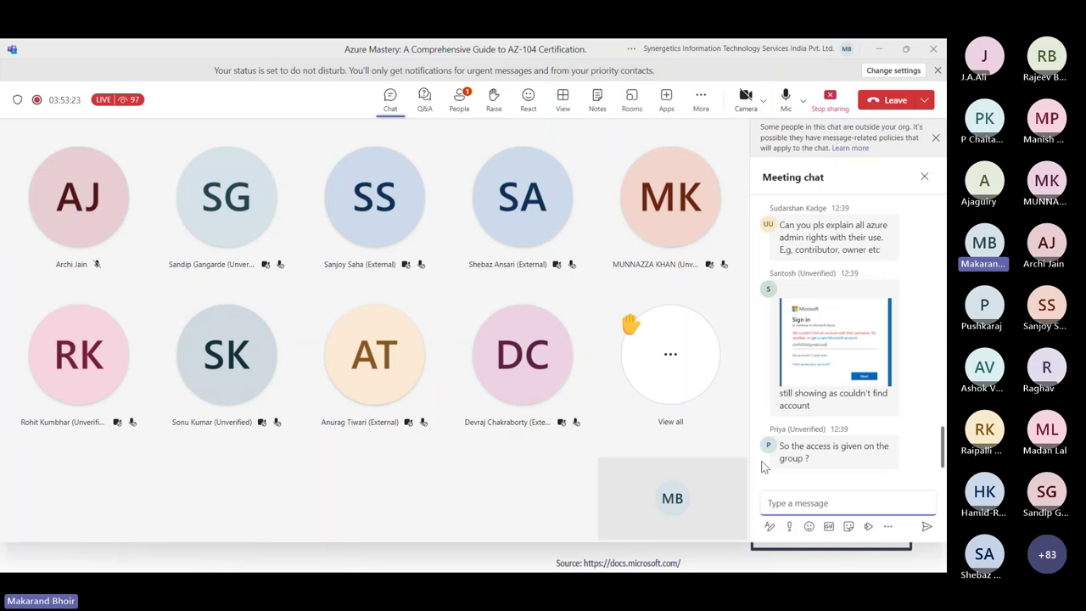
pyautogui.click(829, 349)
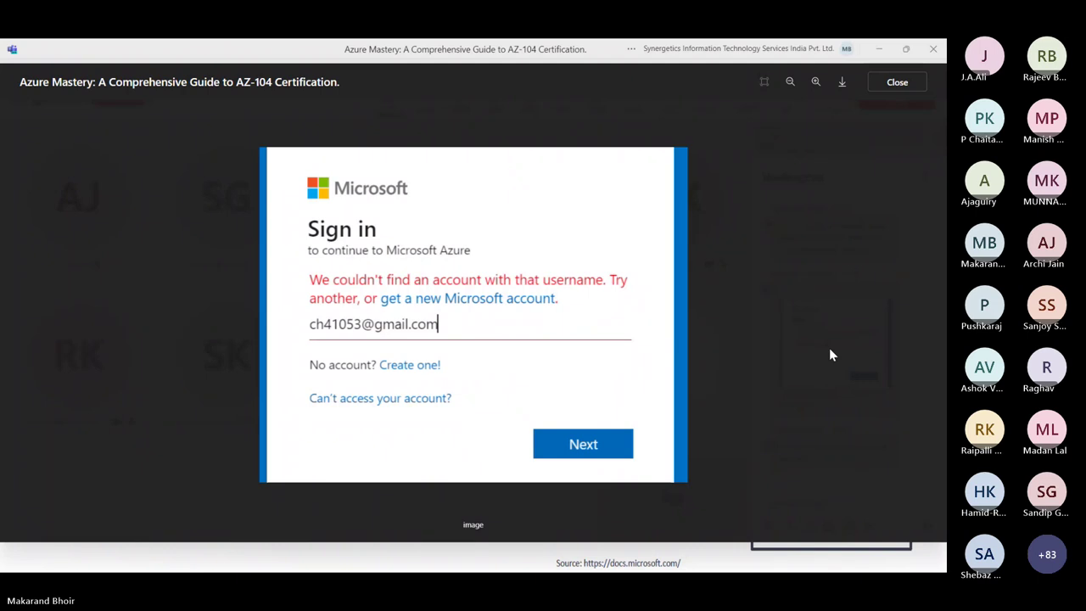
pyautogui.press('Escape')
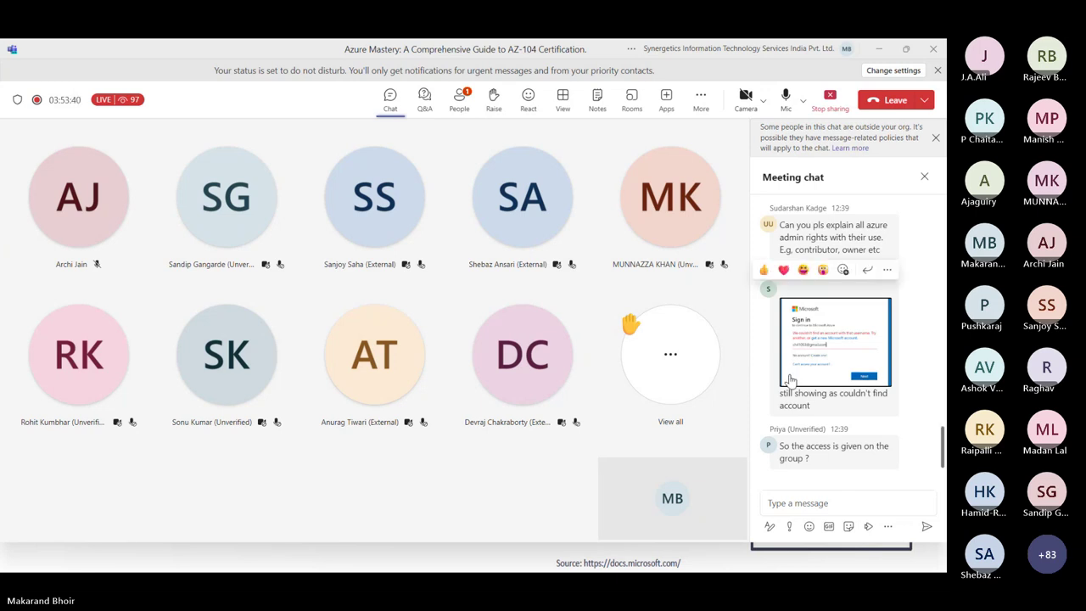
pyautogui.scroll(1, 789, 379)
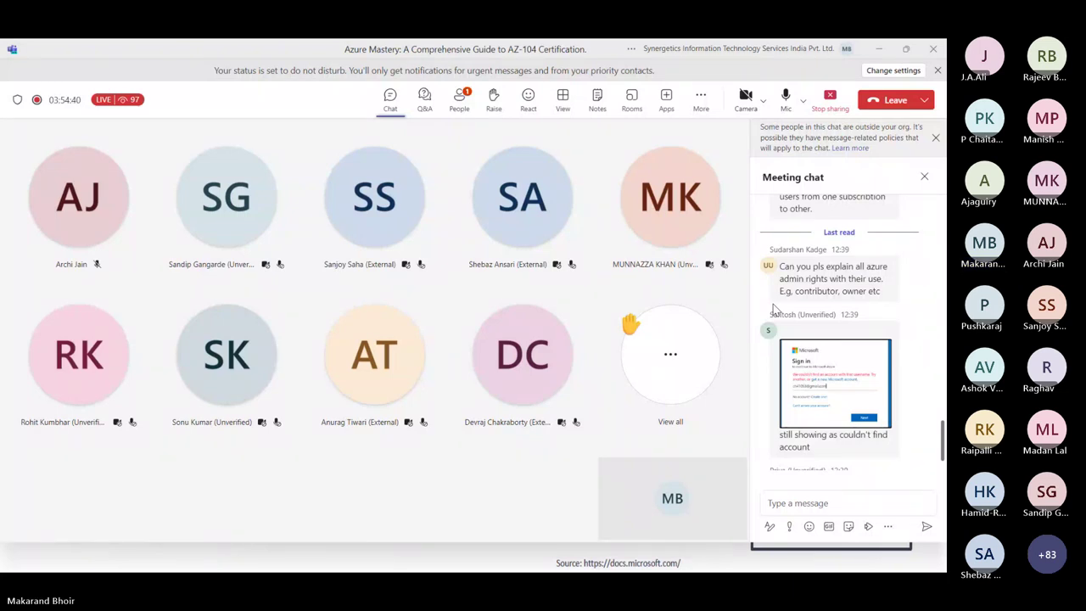
# Switch back to User1's Resource groups list and annotate TrainingRG with an arrow and underline, and the Create command with an arrow.
pyautogui.hotkey('alt', 'Tab')
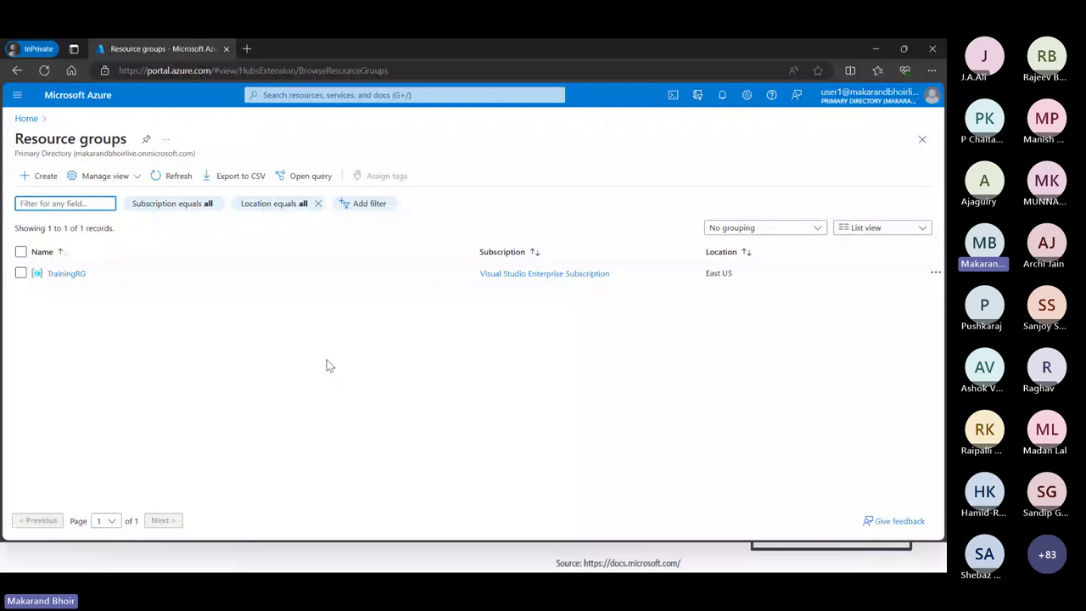
pyautogui.moveTo(93, 282); pyautogui.dragTo(119, 316)
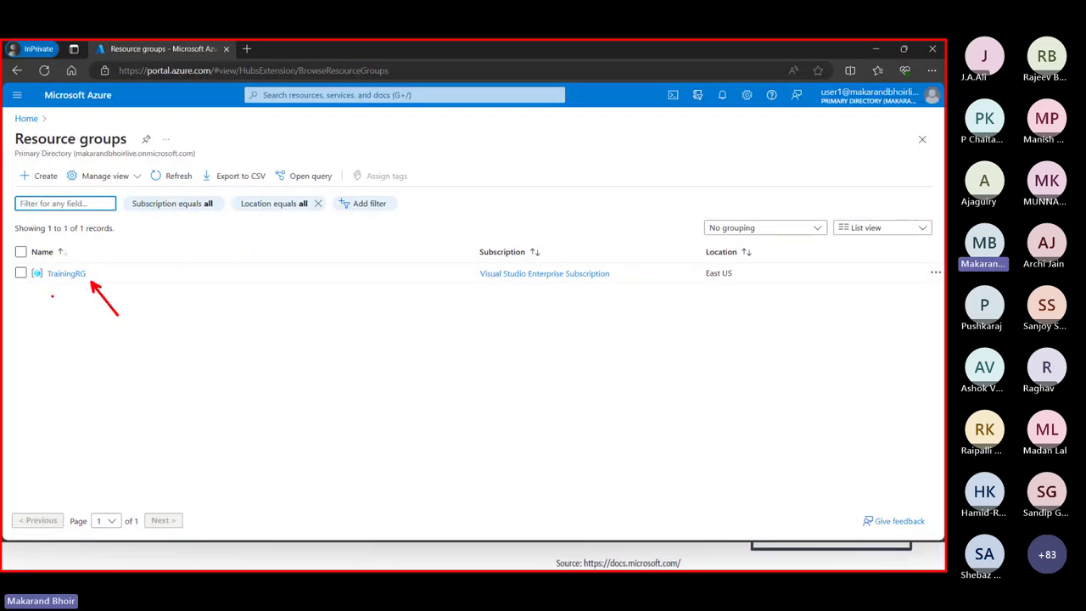
pyautogui.moveTo(46, 286); pyautogui.dragTo(126, 273)
pyautogui.moveTo(63, 213); pyautogui.dragTo(45, 185)
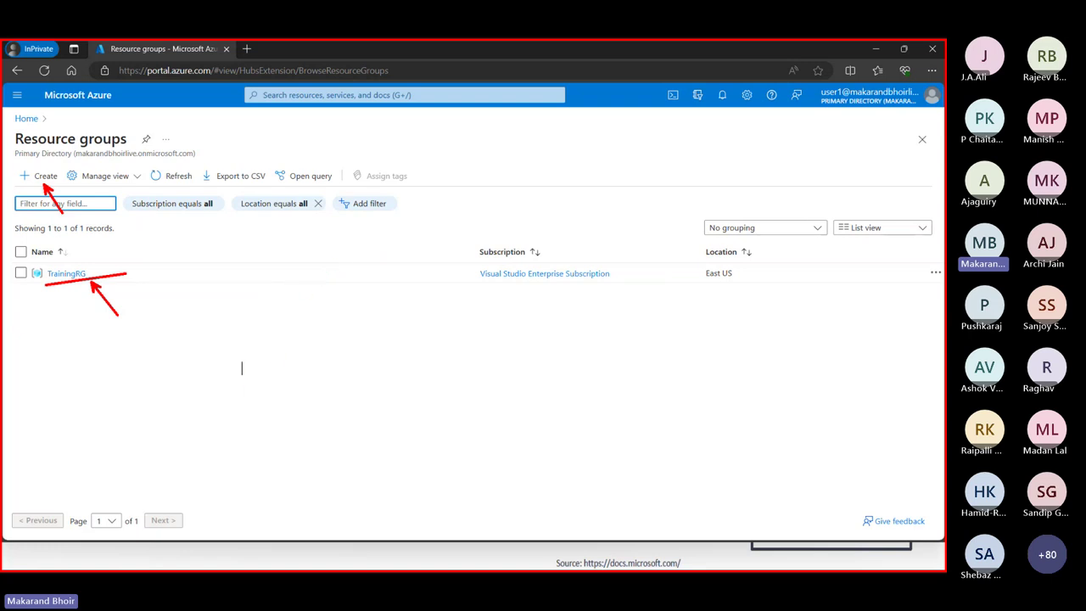
# Write the presenter's first name and User1 as red labels below the list and draw a curved arrow from the name to User1.
pyautogui.write('Makarand')
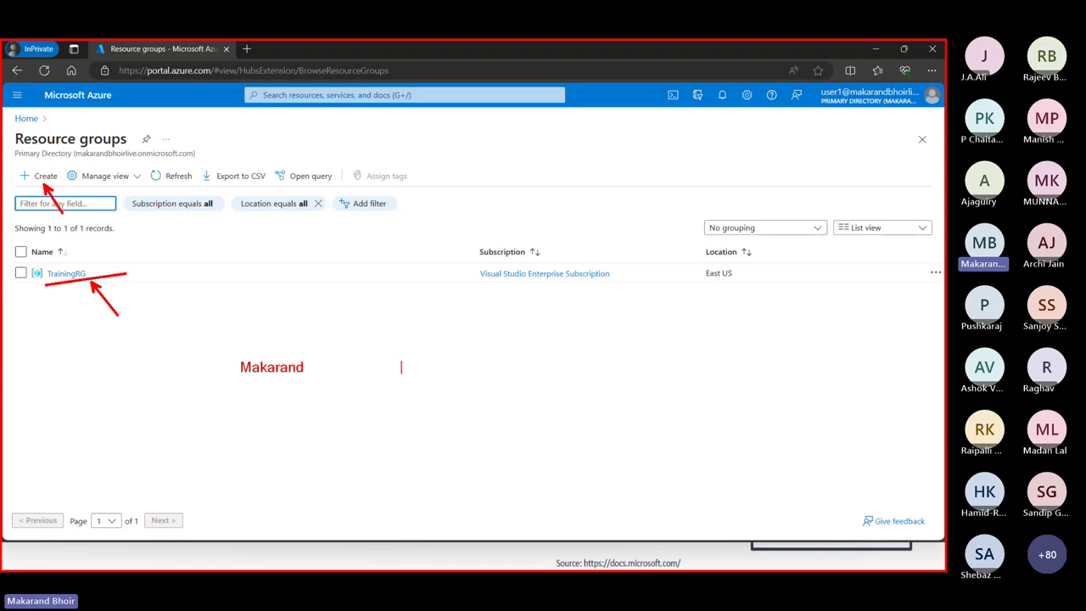
pyautogui.write('User')
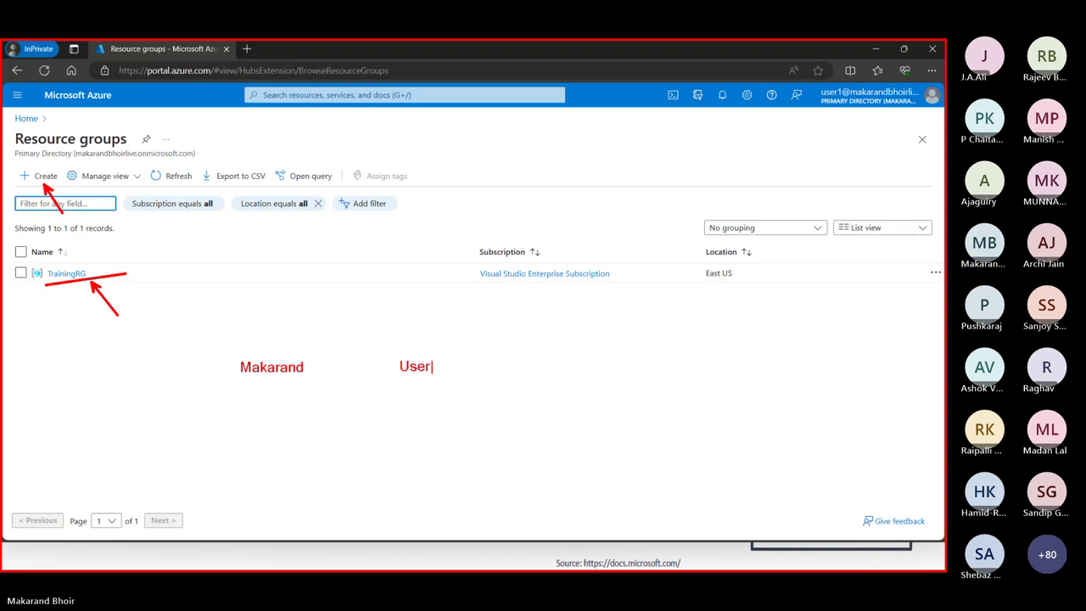
pyautogui.write('1')
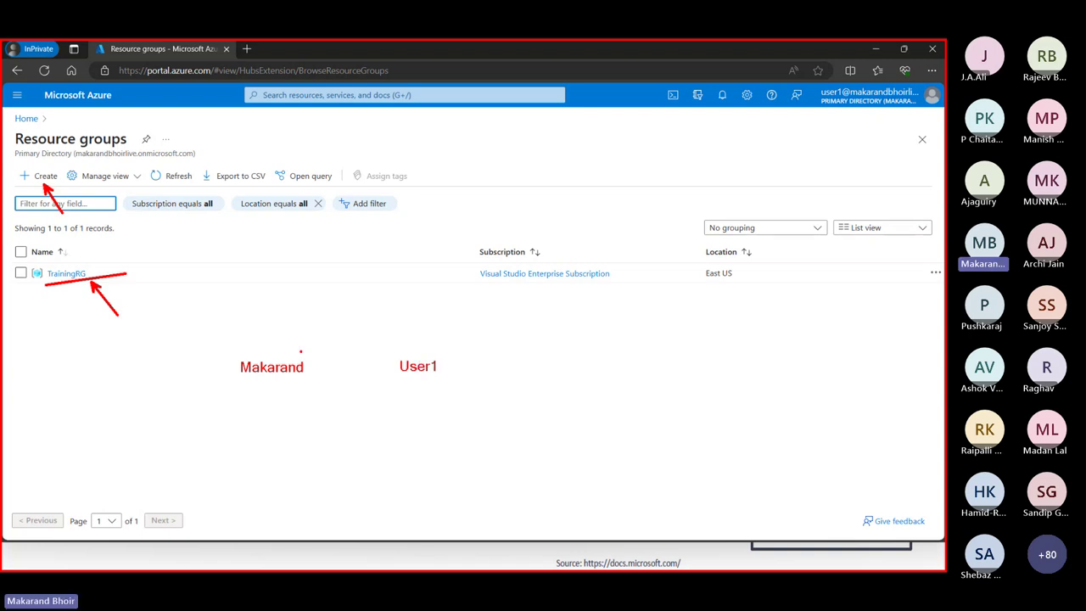
pyautogui.moveTo(299, 357)
pyautogui.mouseDown()
pyautogui.moveTo(391, 316)
pyautogui.moveTo(429, 346)
pyautogui.mouseUp()
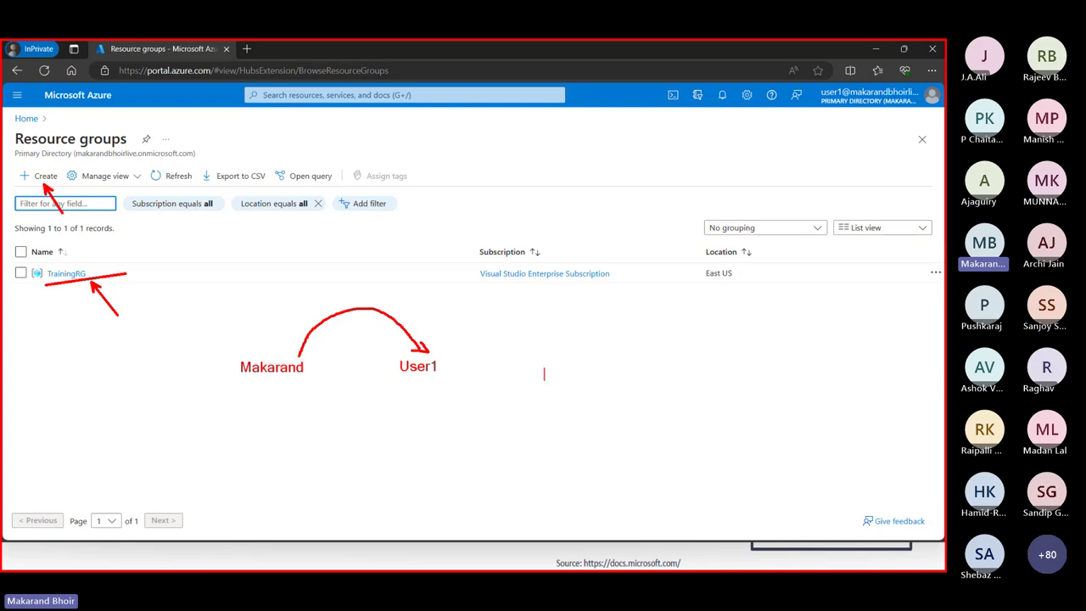
# Add a User2 label beside User1, draw a curved arrow from User1 to User2 and cross the arrow out.
pyautogui.press('t')
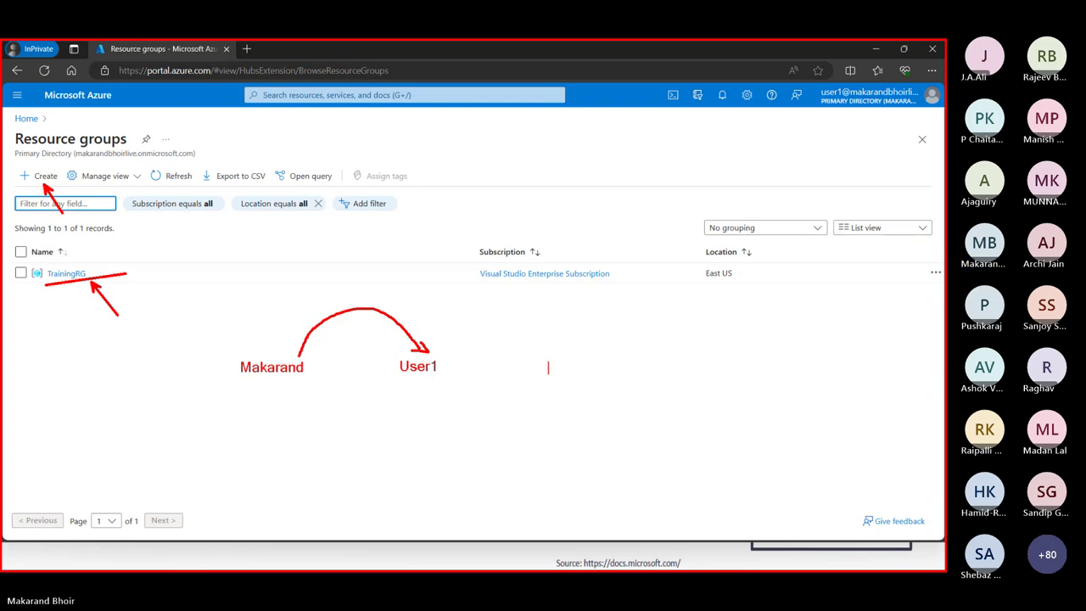
pyautogui.write('User2')
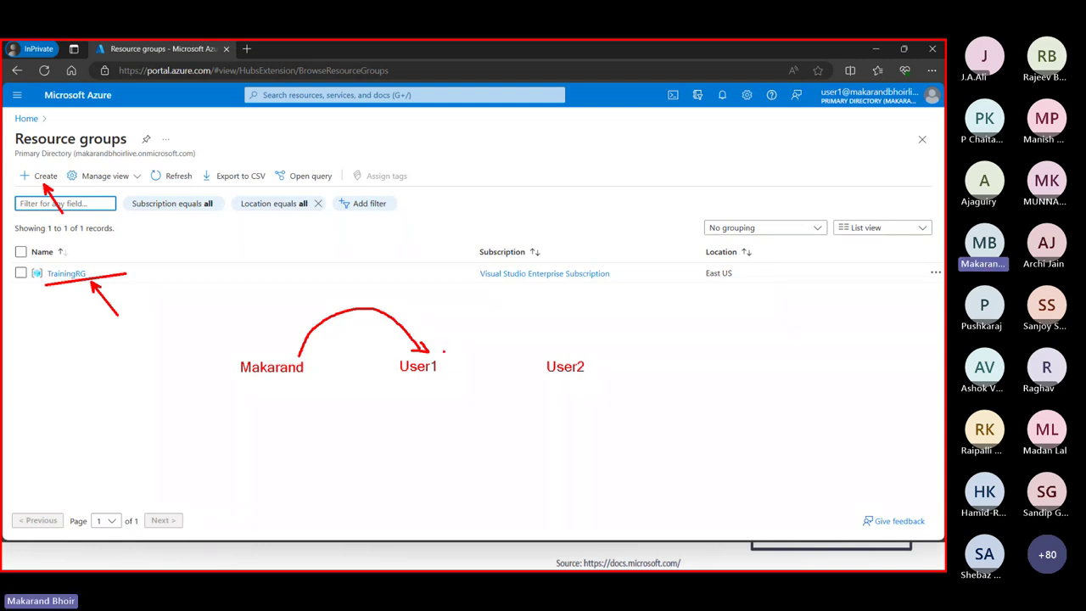
pyautogui.moveTo(443, 350)
pyautogui.mouseDown()
pyautogui.moveTo(456, 319)
pyautogui.moveTo(496, 305)
pyautogui.moveTo(567, 350)
pyautogui.moveTo(573, 340)
pyautogui.mouseUp()
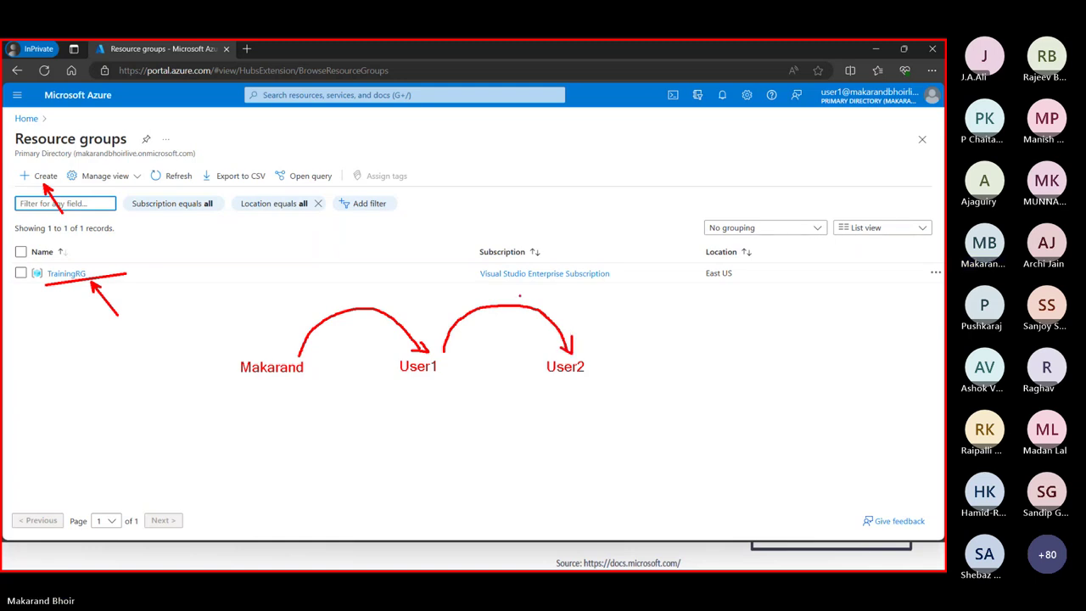
pyautogui.moveTo(521, 297)
pyautogui.mouseDown()
pyautogui.moveTo(501, 323)
pyautogui.moveTo(530, 323)
pyautogui.mouseUp()
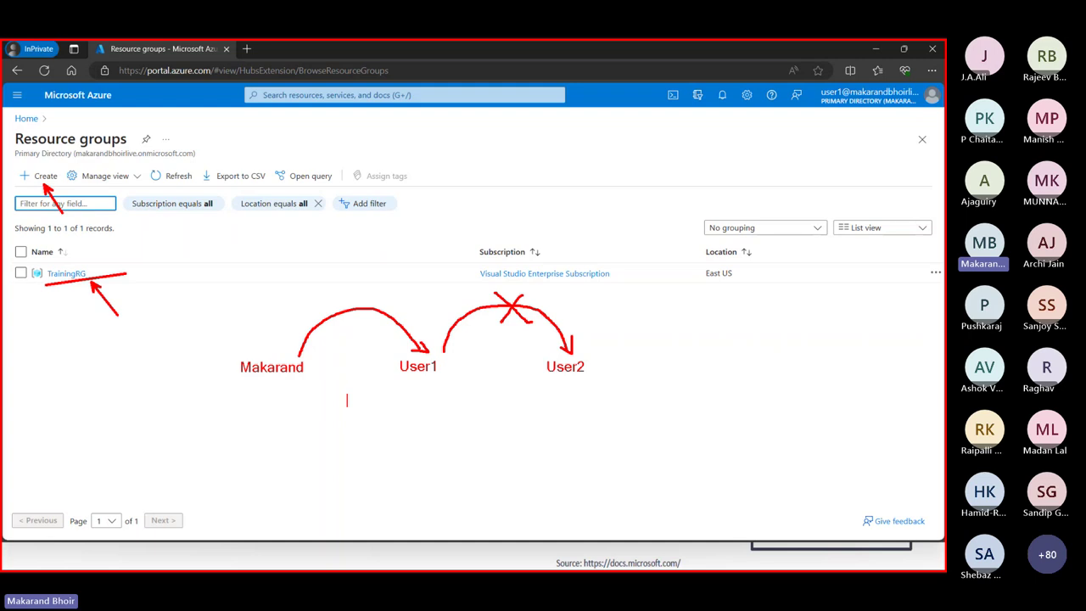
pyautogui.click(337, 306)
pyautogui.write('bt')
pyautogui.press('BackSpace')
pyautogui.press('BackSpace')
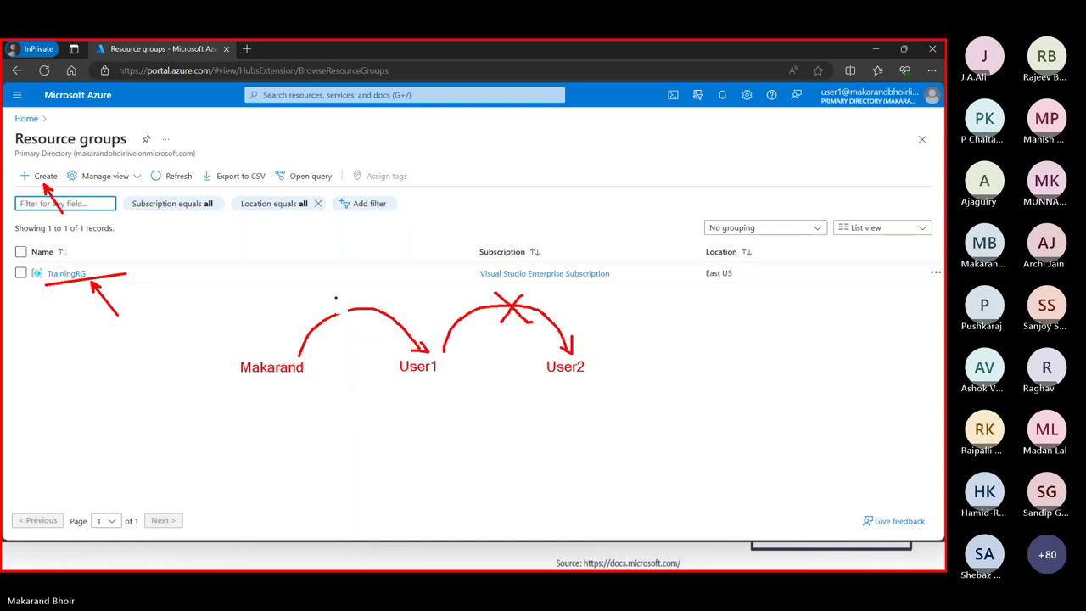
# Label the first curved arrow "contributor" in blue and add a second row with the presenter's first name, User1 and User2.
pyautogui.write('contributor')
pyautogui.click(243, 441)
pyautogui.write('Makarand')
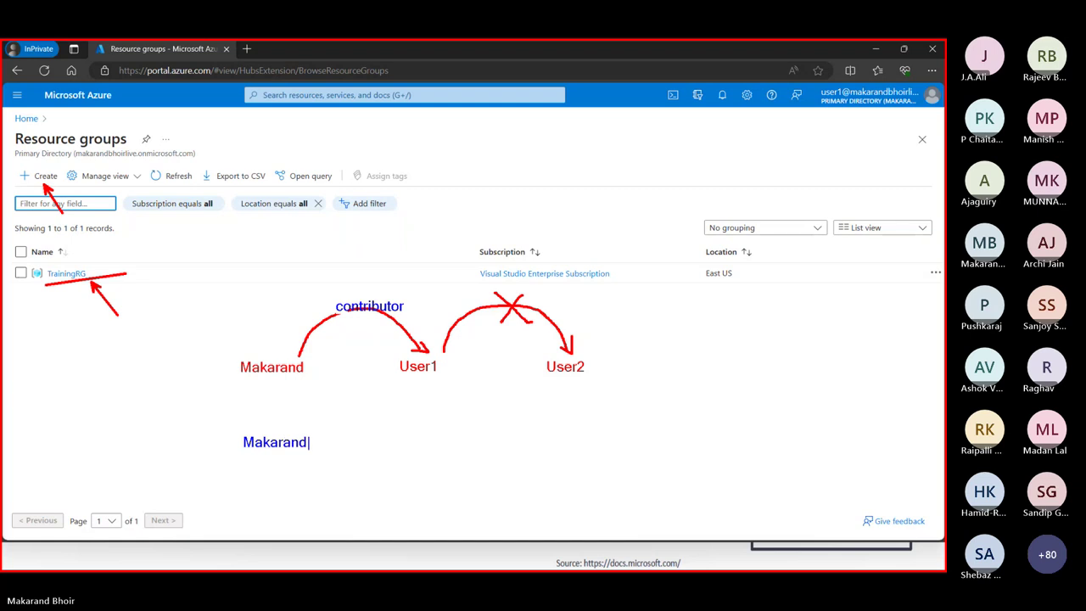
pyautogui.write('                 U')
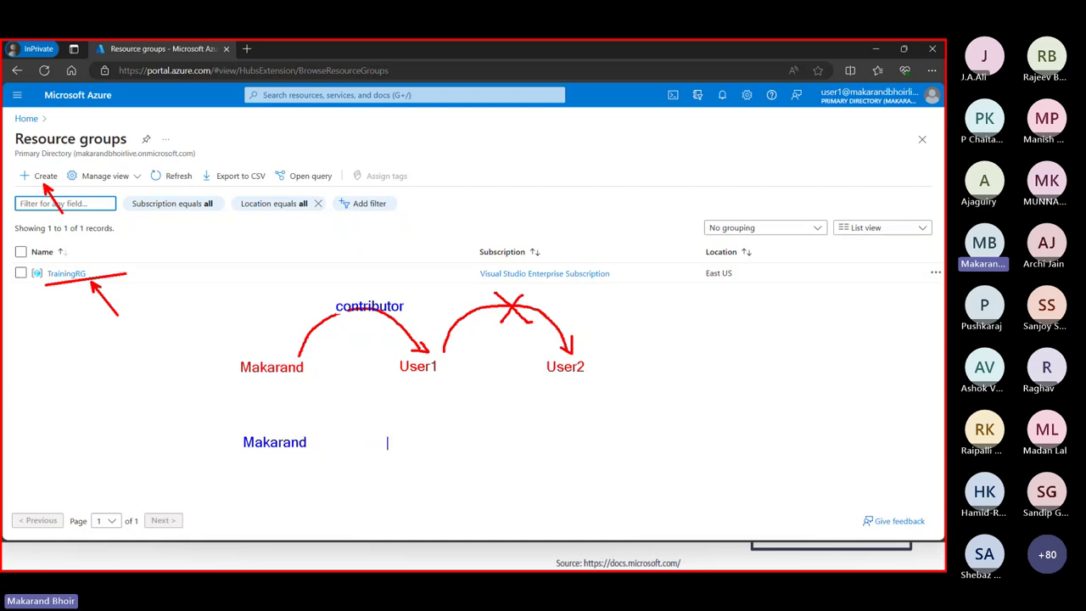
pyautogui.write('ser1                        User2')
# Draw a blue curved arrow from the presenter's name to User1 in the second row, label it "owner" in red, and leave annotation mode.
pyautogui.moveTo(282, 431)
pyautogui.mouseDown()
pyautogui.moveTo(304, 404)
pyautogui.moveTo(387, 398)
pyautogui.moveTo(409, 423)
pyautogui.moveTo(414, 414)
pyautogui.mouseUp()
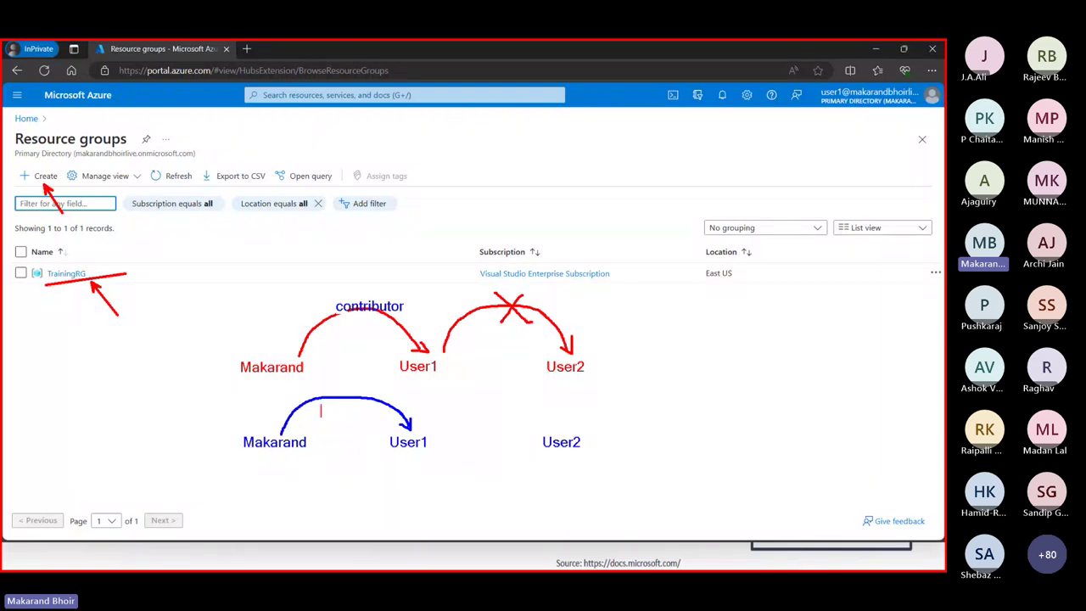
pyautogui.write('owner')
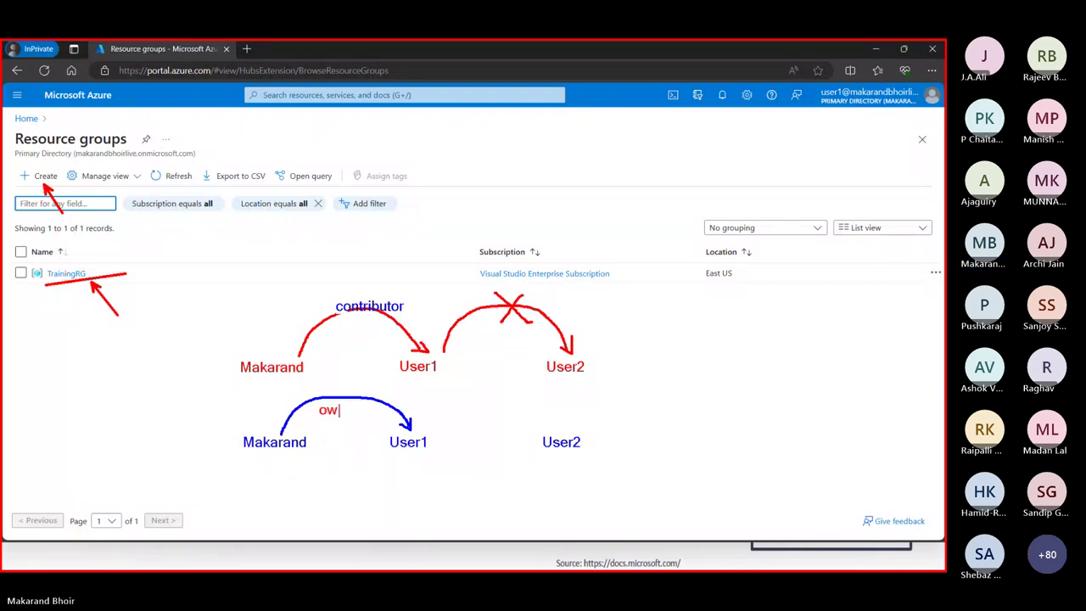
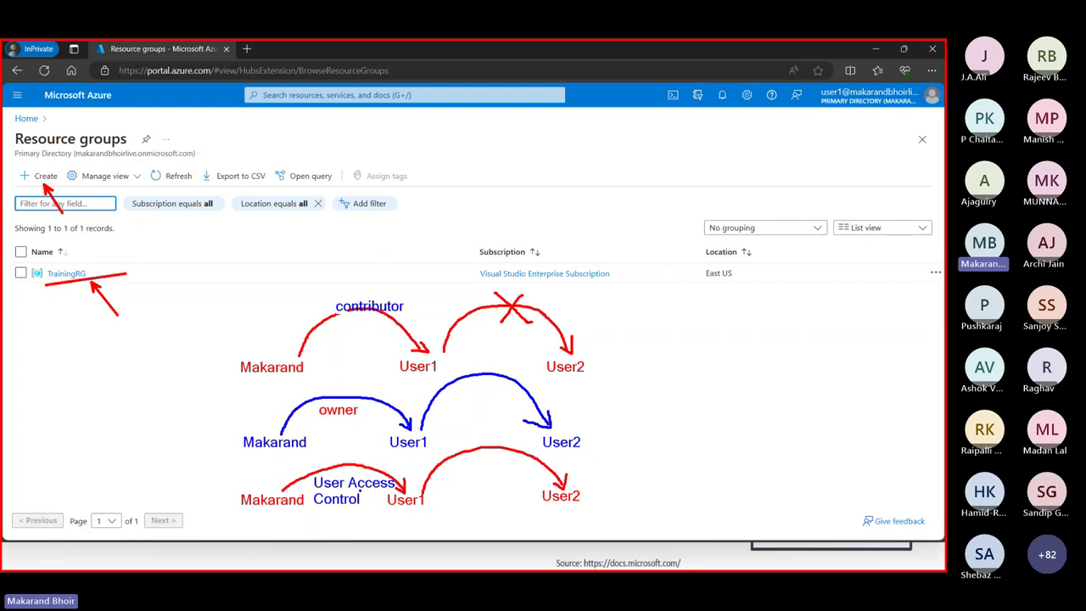
pyautogui.press('Escape')
# Switch to the Teams meeting and read the newest messages in the meeting chat.
pyautogui.hotkey('alt', 'Tab')
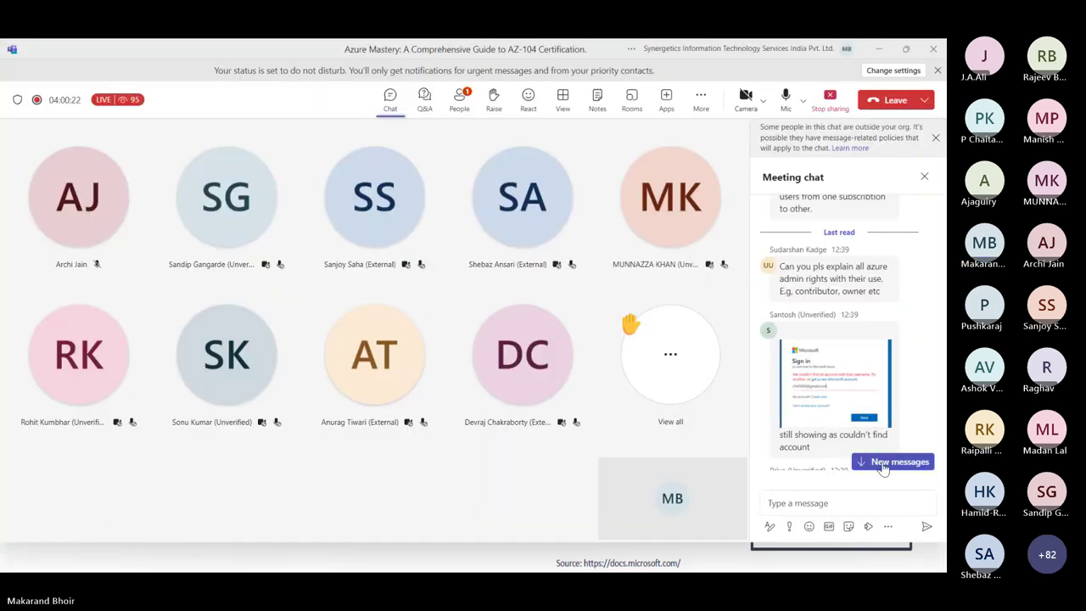
pyautogui.click(884, 462)
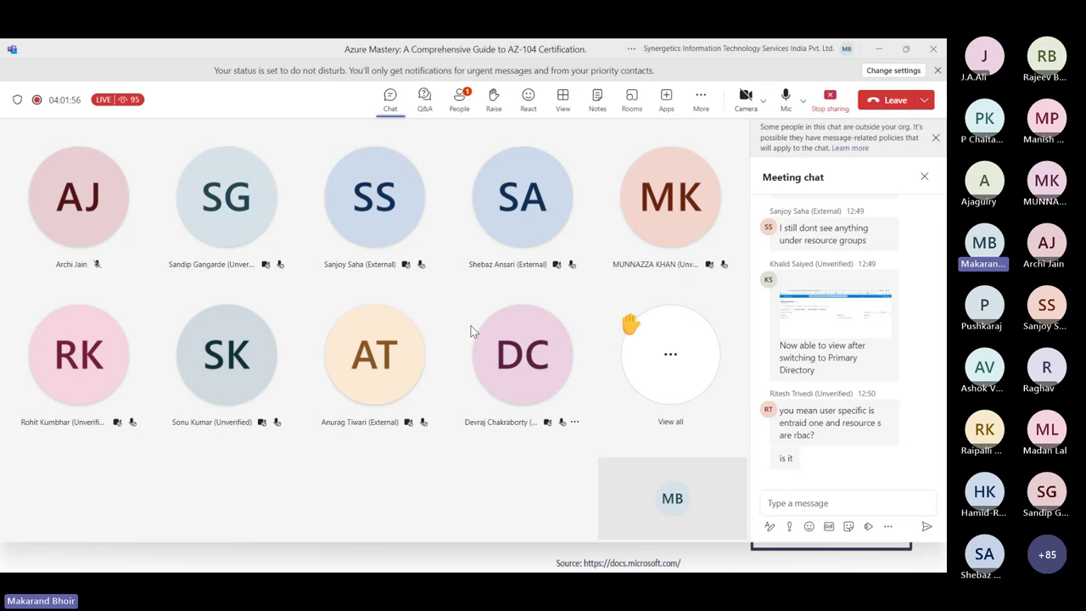
# Switch to the administrator's Azure portal, search the Entra ID users for "user" and open User1's profile.
pyautogui.hotkey('alt', 'Tab')
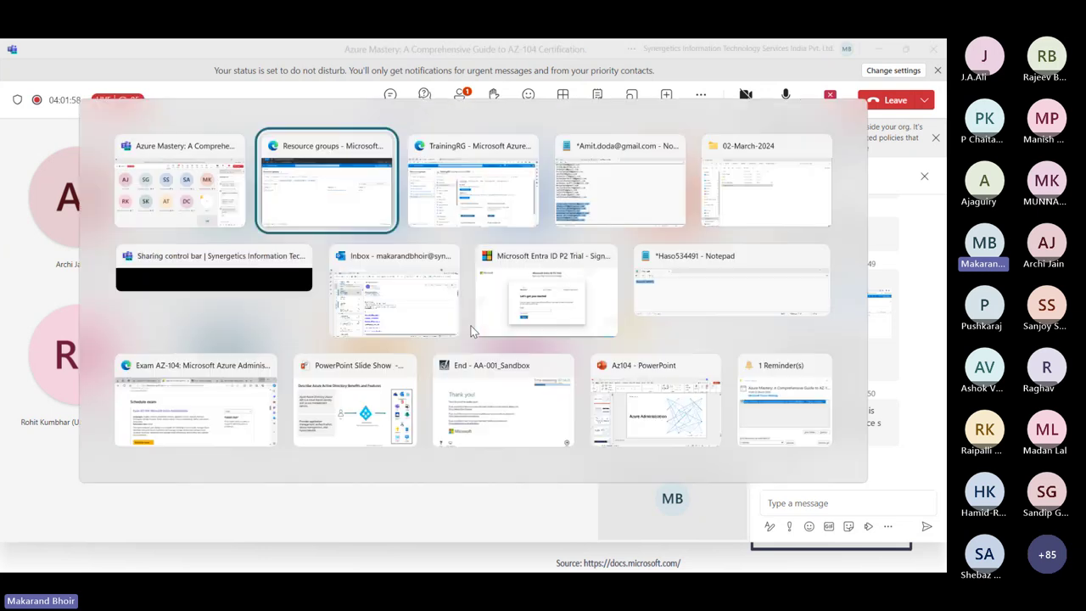
pyautogui.hotkey('alt', 'Tab')
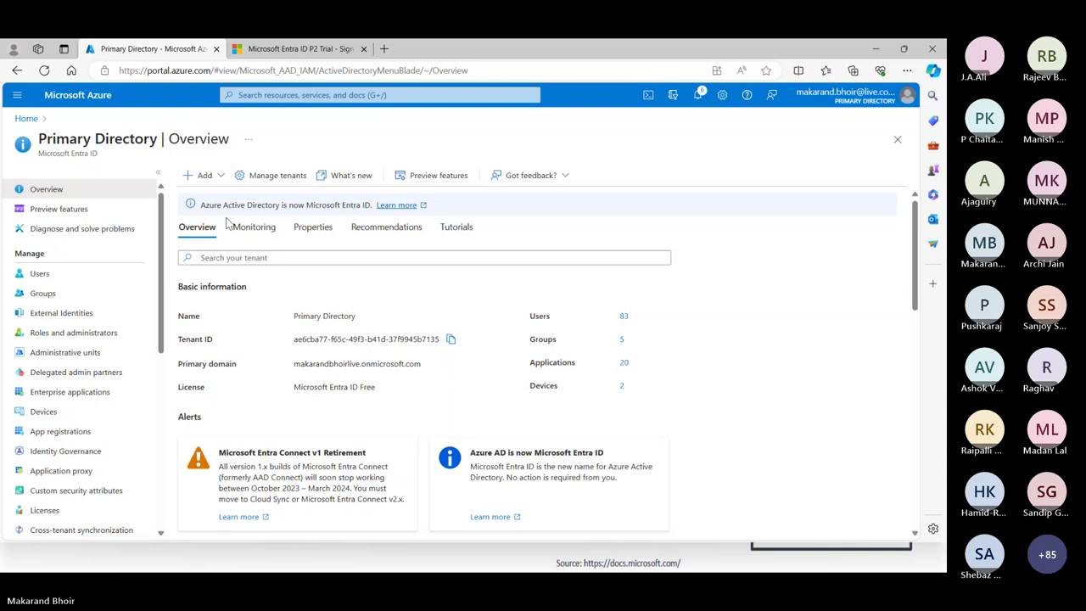
pyautogui.click(40, 274)
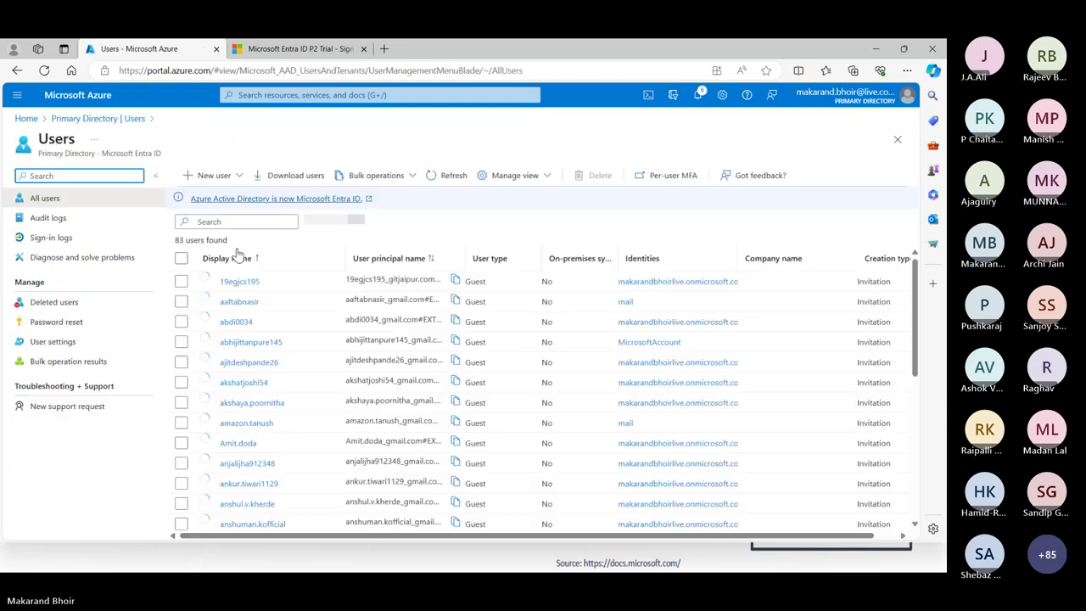
pyautogui.click(247, 222)
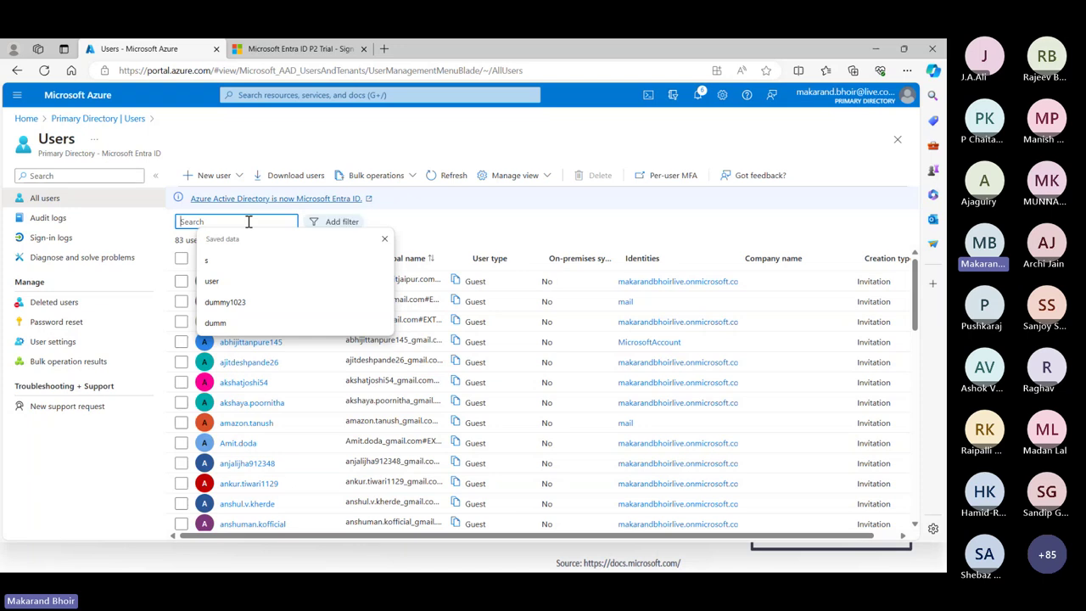
pyautogui.write('user')
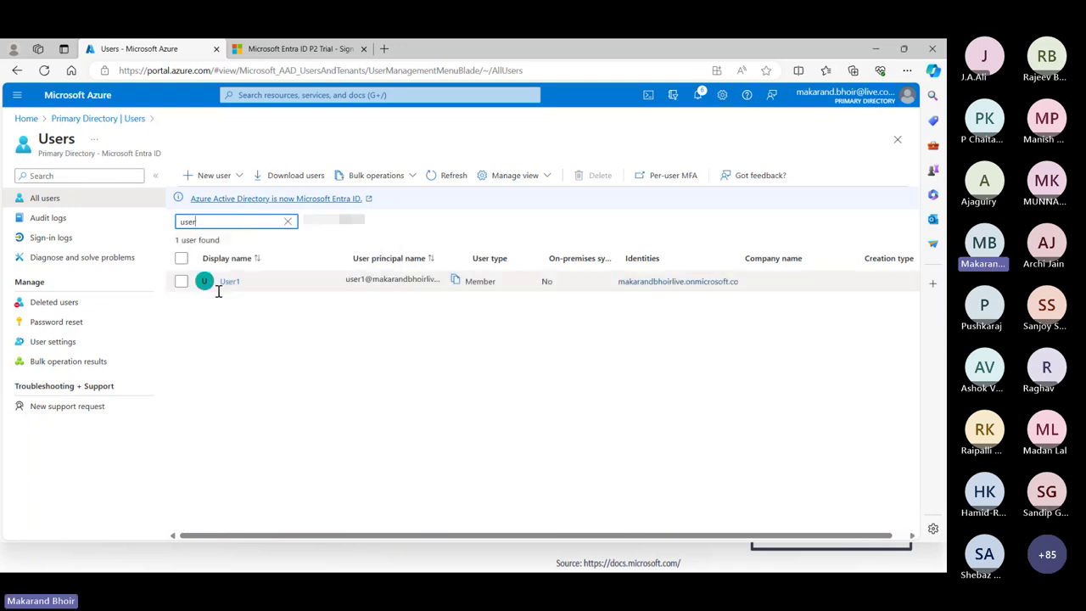
pyautogui.click(231, 281)
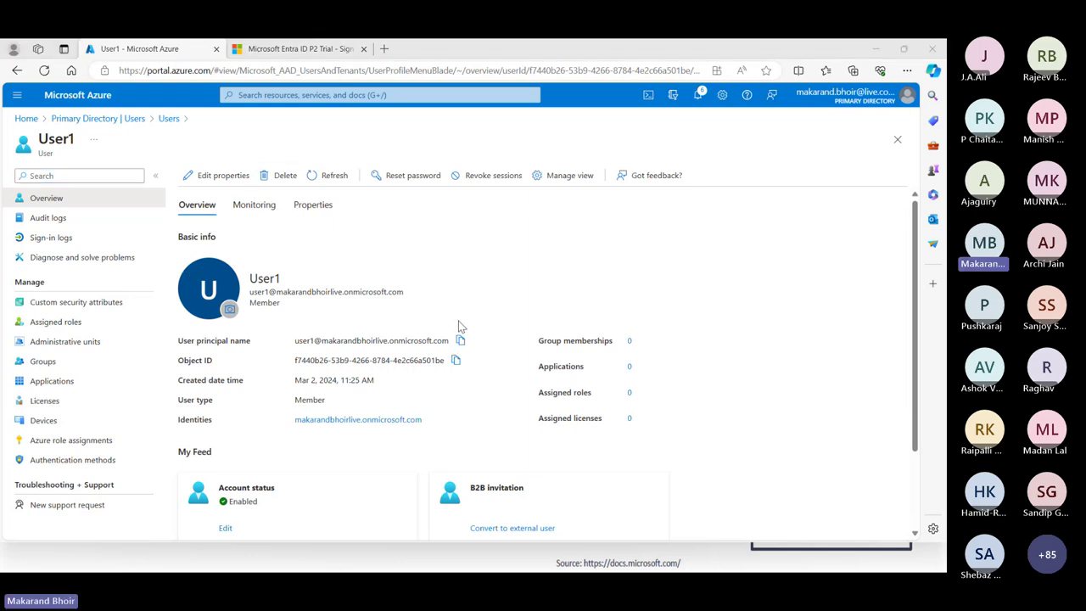
# Switch to User1's InPrivate portal session, search for "entra" and open Microsoft Entra ID.
pyautogui.hotkey('alt', 'Tab')
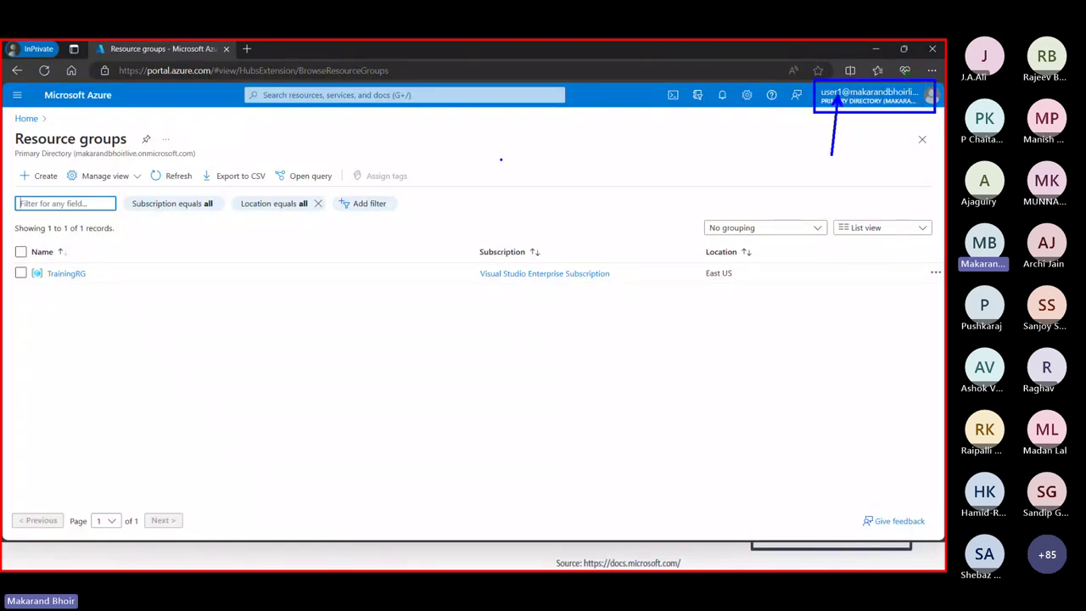
pyautogui.click(396, 95)
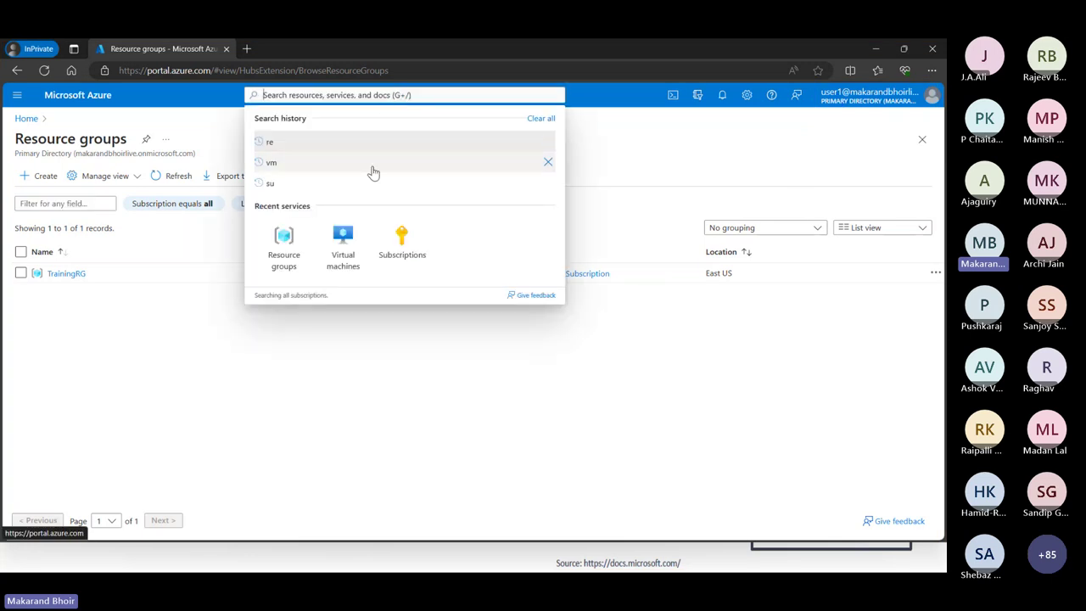
pyautogui.write('ent')
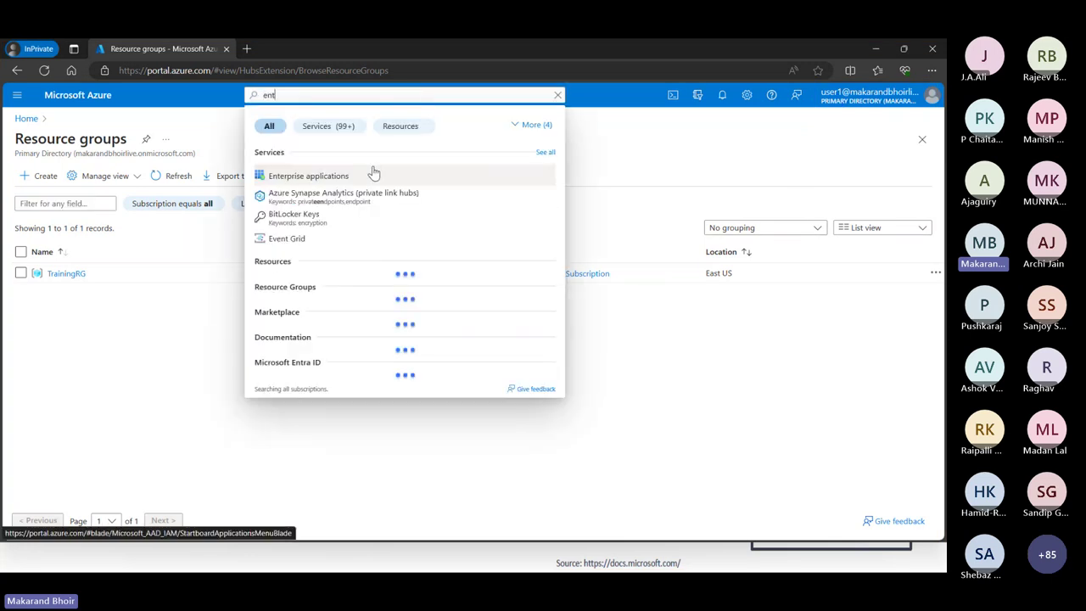
pyautogui.write('ra')
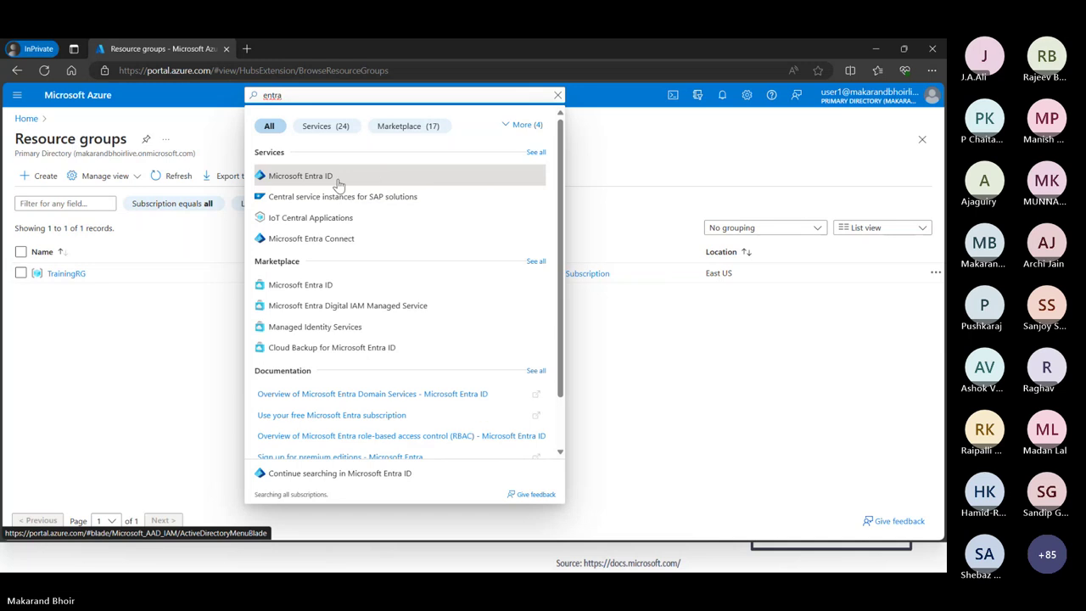
pyautogui.click(338, 178)
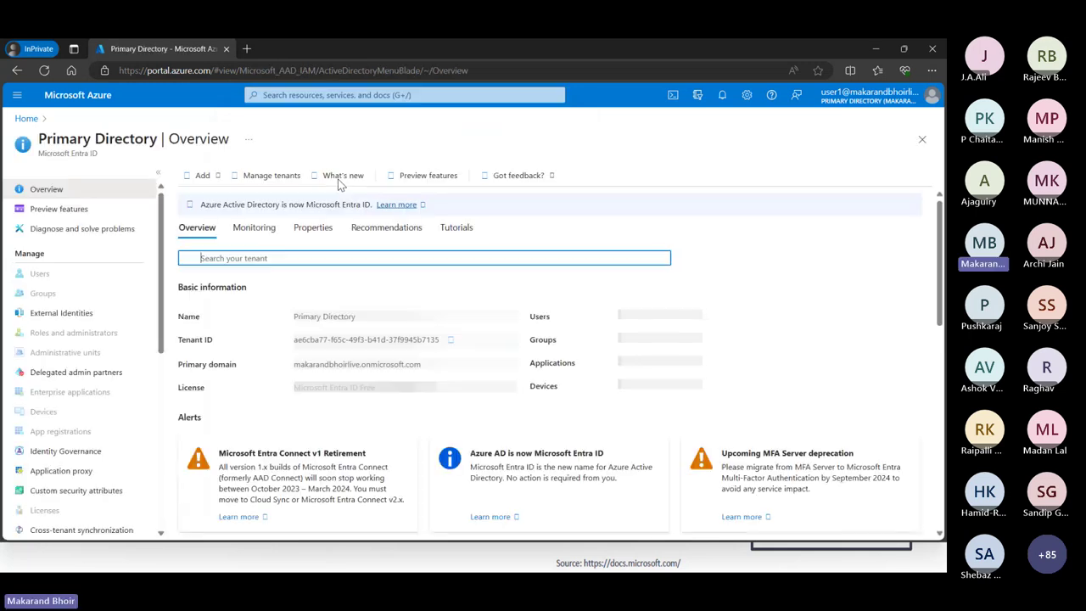
# Show the new-user options for the directory's users, mark Create new user with a blue box and arrow, and clear the marks.
pyautogui.click(218, 176)
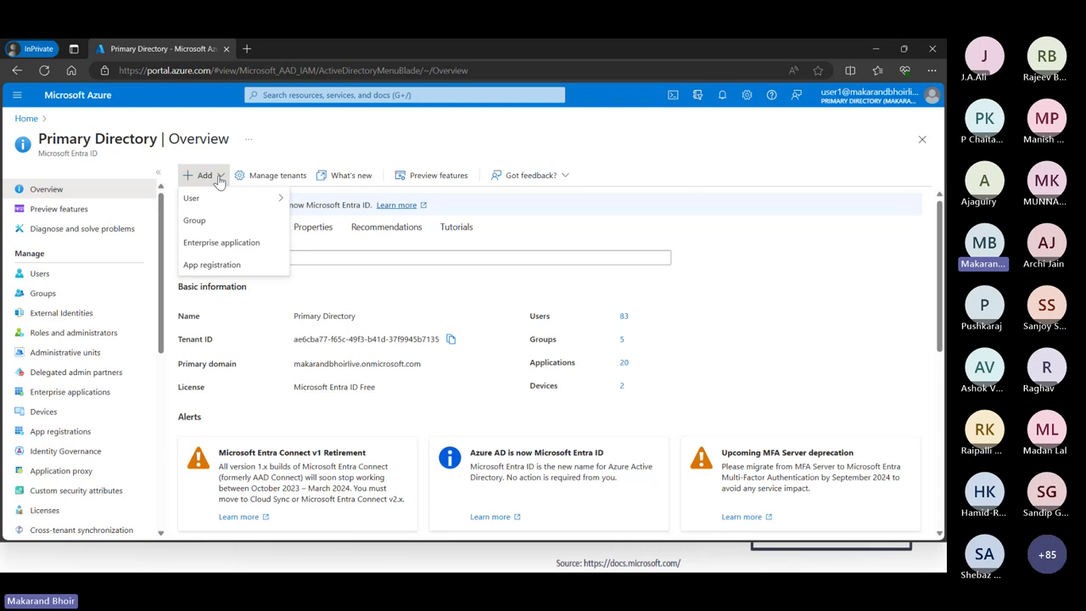
pyautogui.click(39, 275)
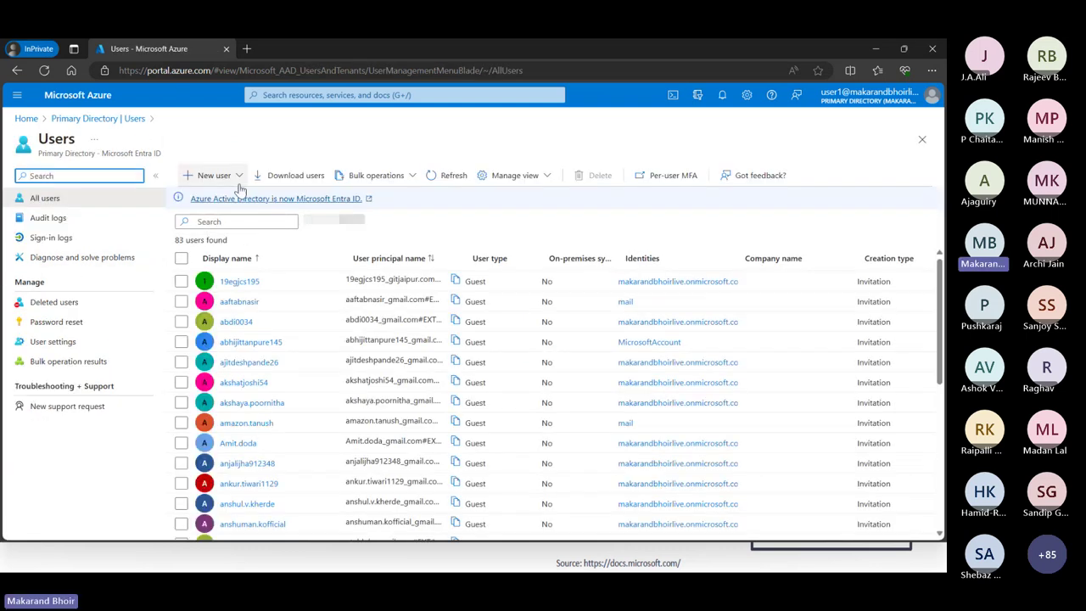
pyautogui.click(240, 178)
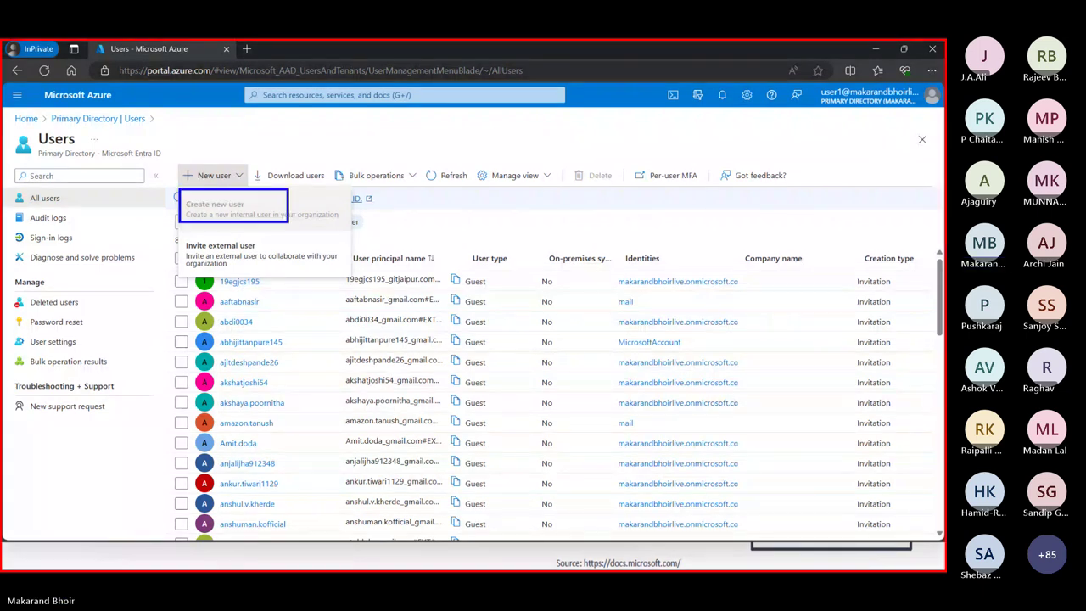
pyautogui.moveTo(327, 227); pyautogui.dragTo(347, 230)
pyautogui.moveTo(363, 188); pyautogui.dragTo(336, 204)
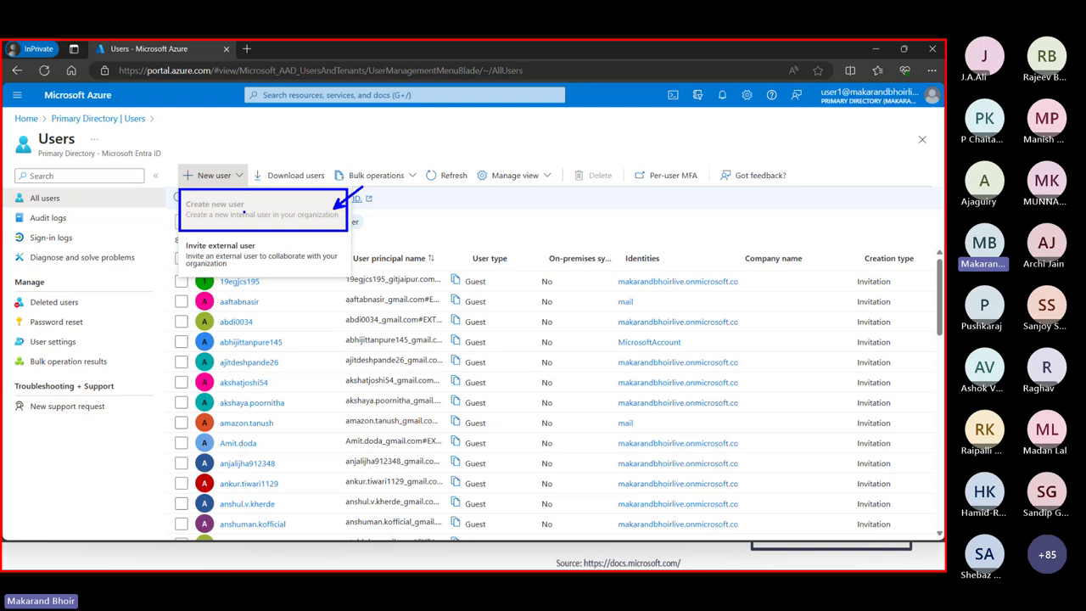
pyautogui.press('Right')
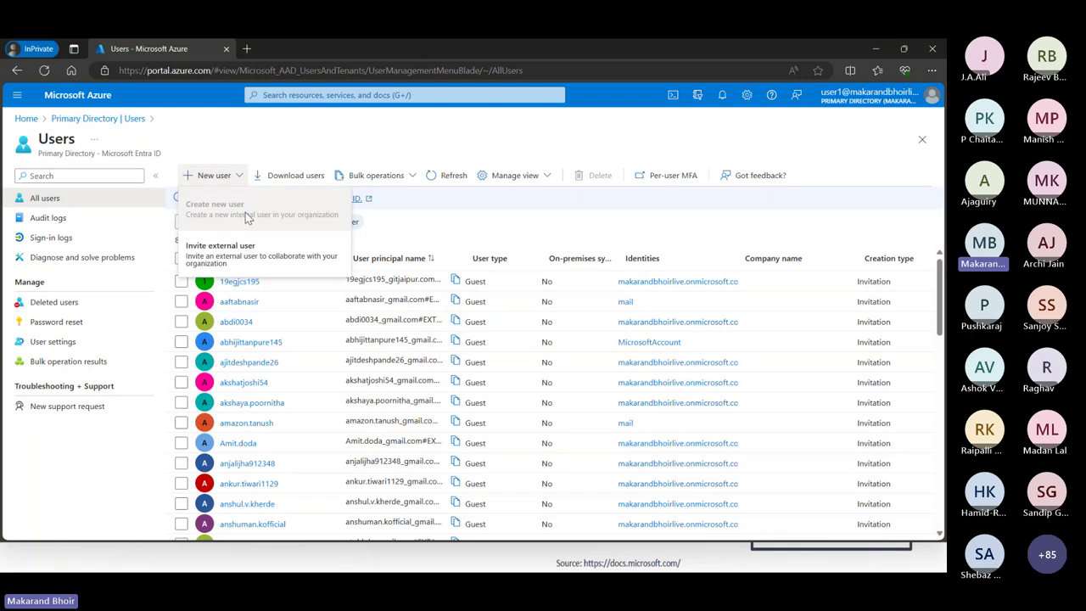
# Switch back to User1's profile in the administrator's portal and mark Assigned roles and User1's basic info with blue boxes and arrows.
pyautogui.hotkey('alt', 'Tab')
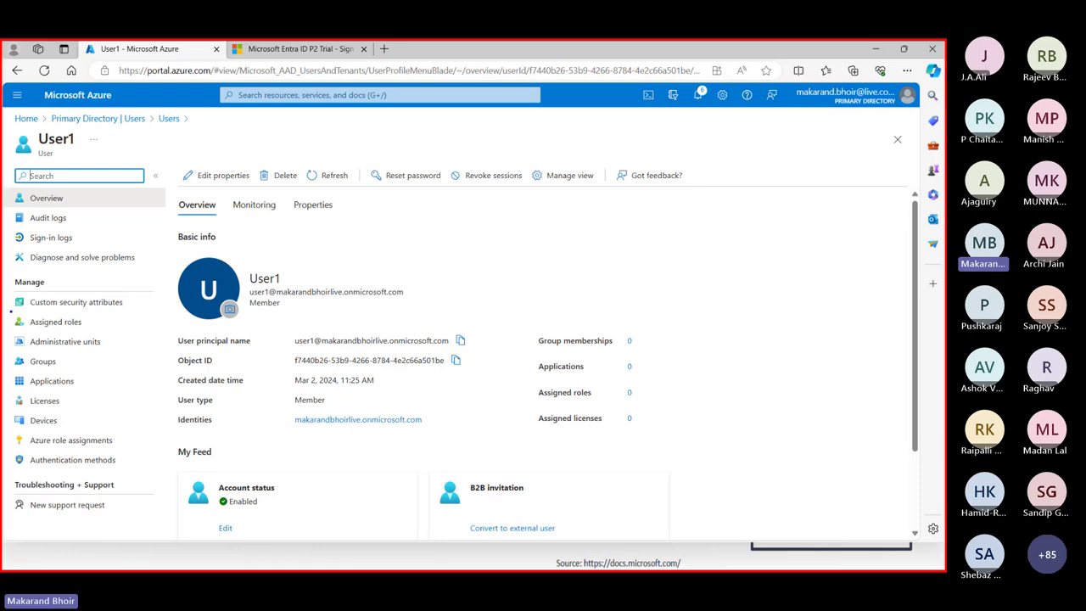
pyautogui.moveTo(11, 311)
pyautogui.mouseDown()
pyautogui.moveTo(117, 333)
pyautogui.moveTo(124, 351)
pyautogui.mouseUp()
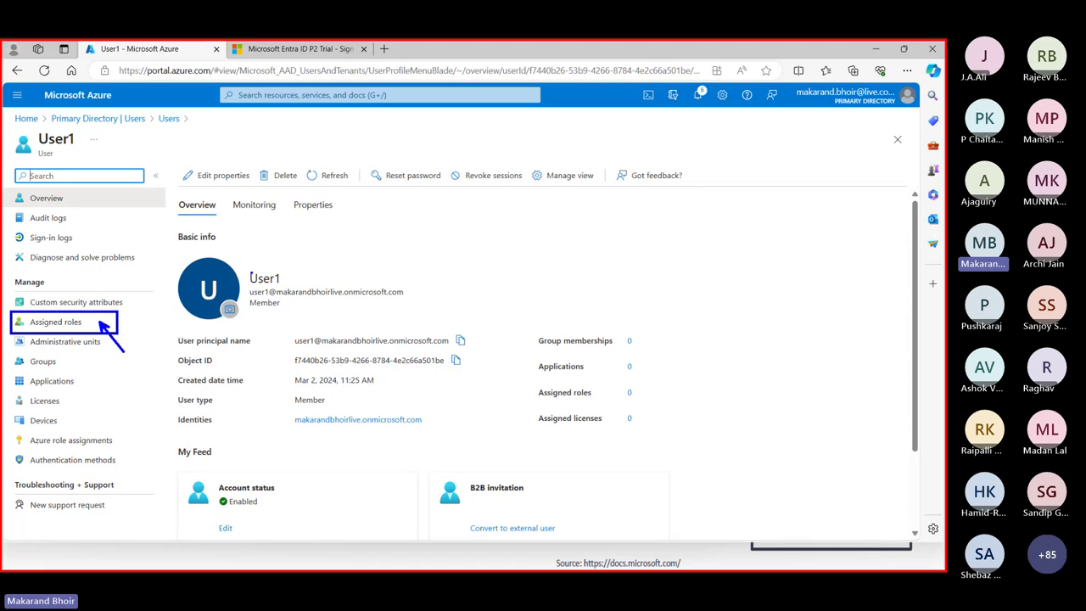
pyautogui.moveTo(174, 249)
pyautogui.mouseDown()
pyautogui.moveTo(388, 319)
pyautogui.moveTo(446, 325)
pyautogui.mouseUp()
pyautogui.moveTo(474, 271); pyautogui.dragTo(438, 298)
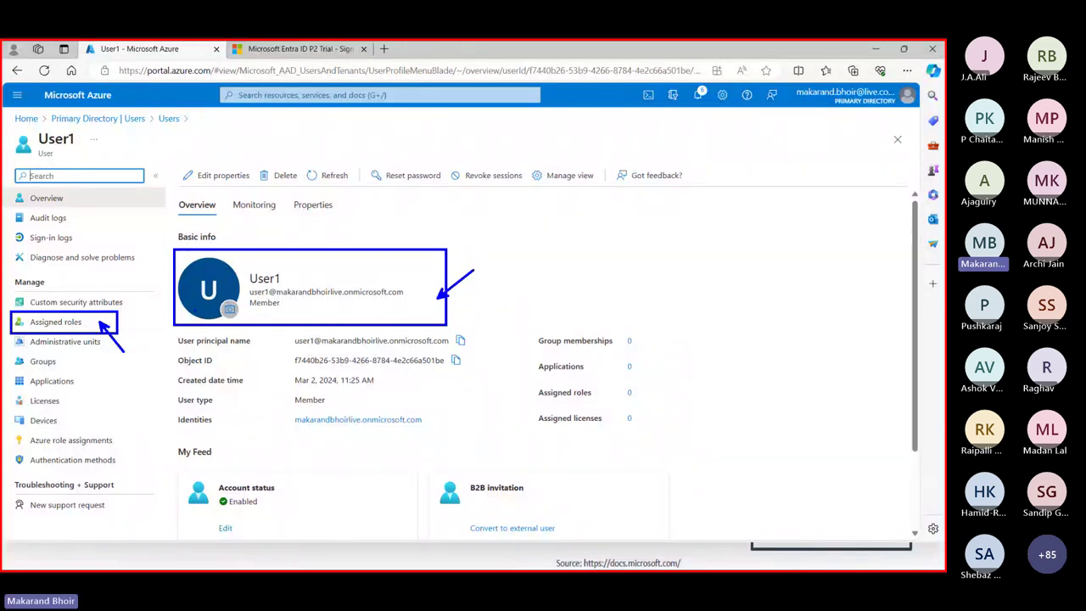
# Open User1's assigned roles, start adding an assignment and browse the available directory roles.
pyautogui.click(59, 322)
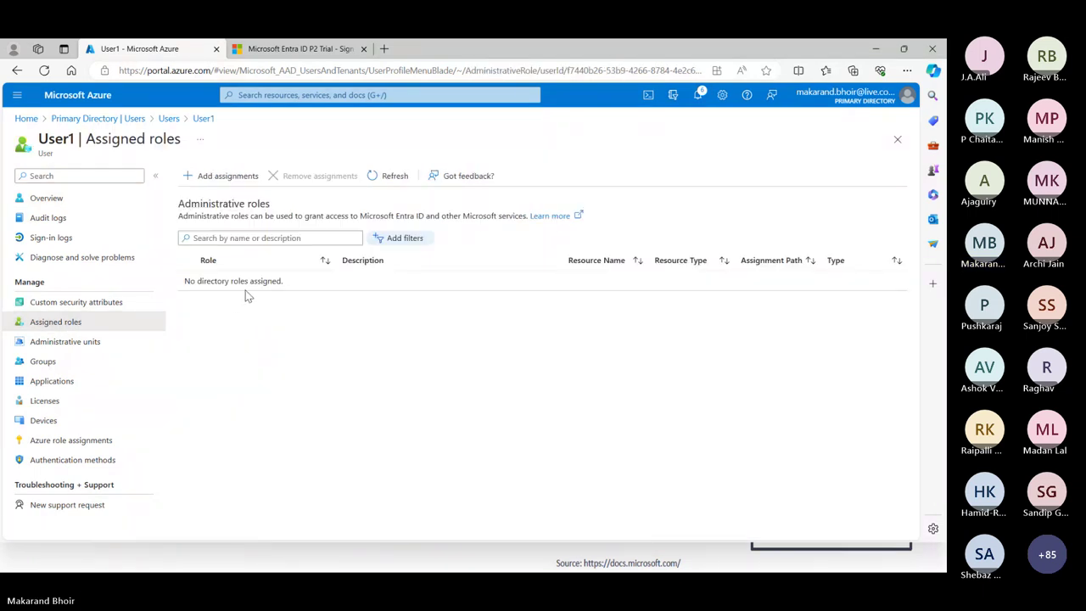
pyautogui.click(227, 176)
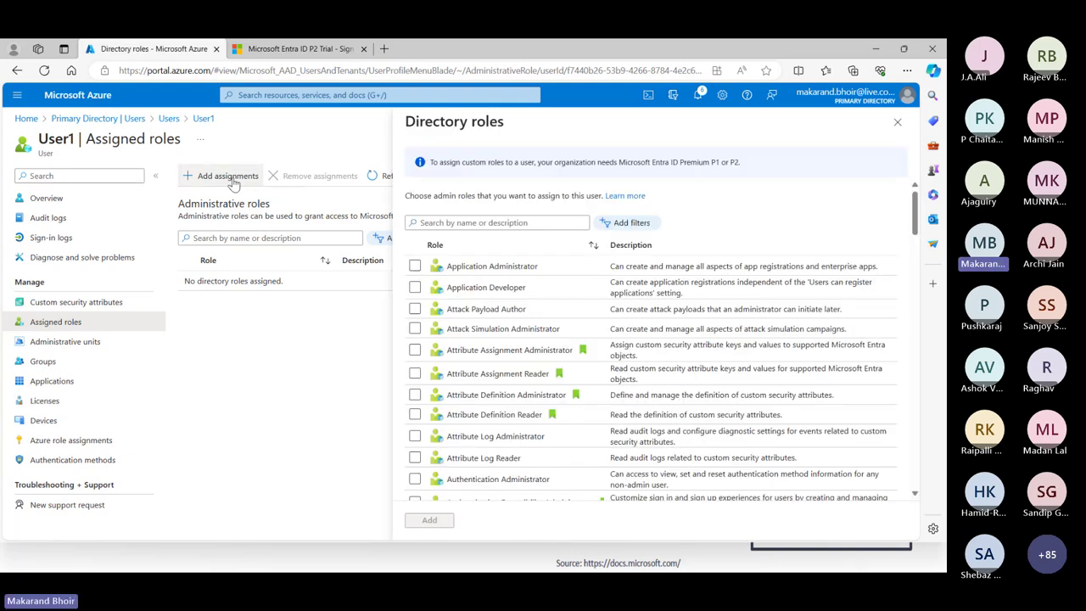
pyautogui.scroll(-5, 586, 259)
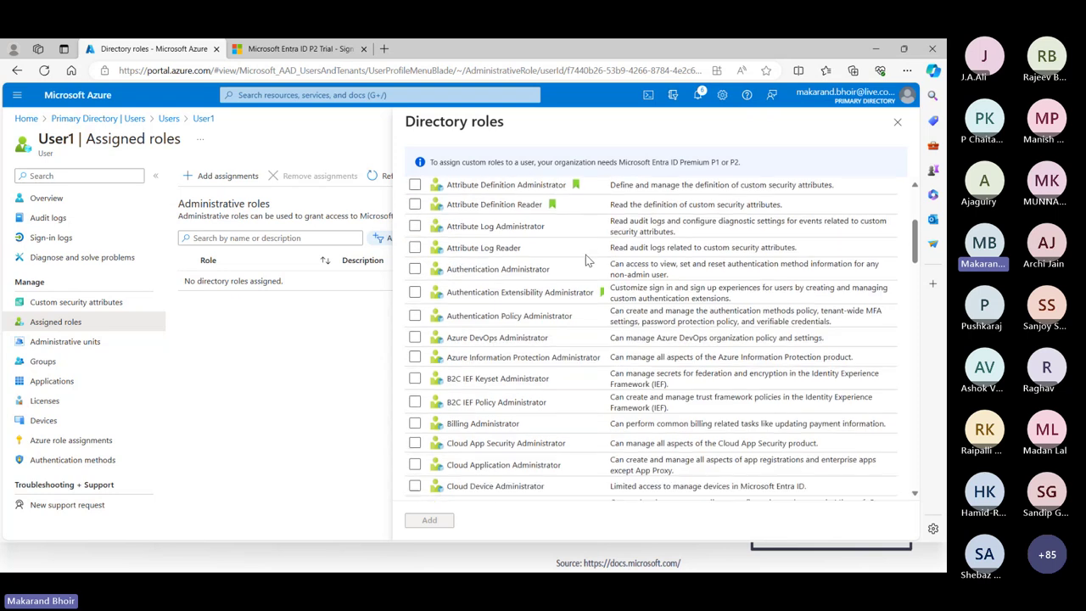
pyautogui.scroll(-18, 585, 255)
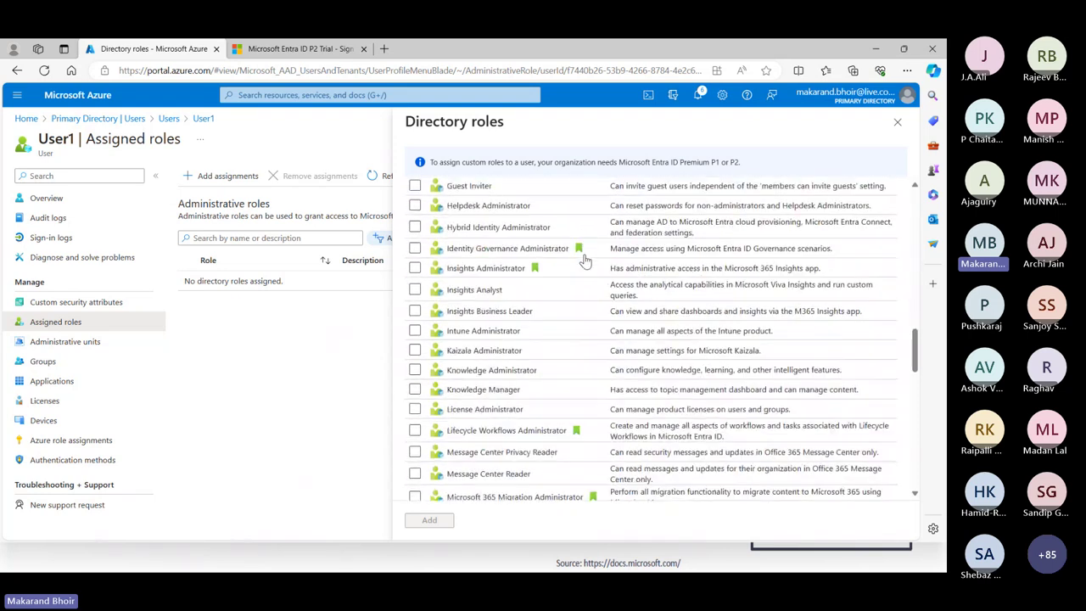
pyautogui.scroll(6, 586, 260)
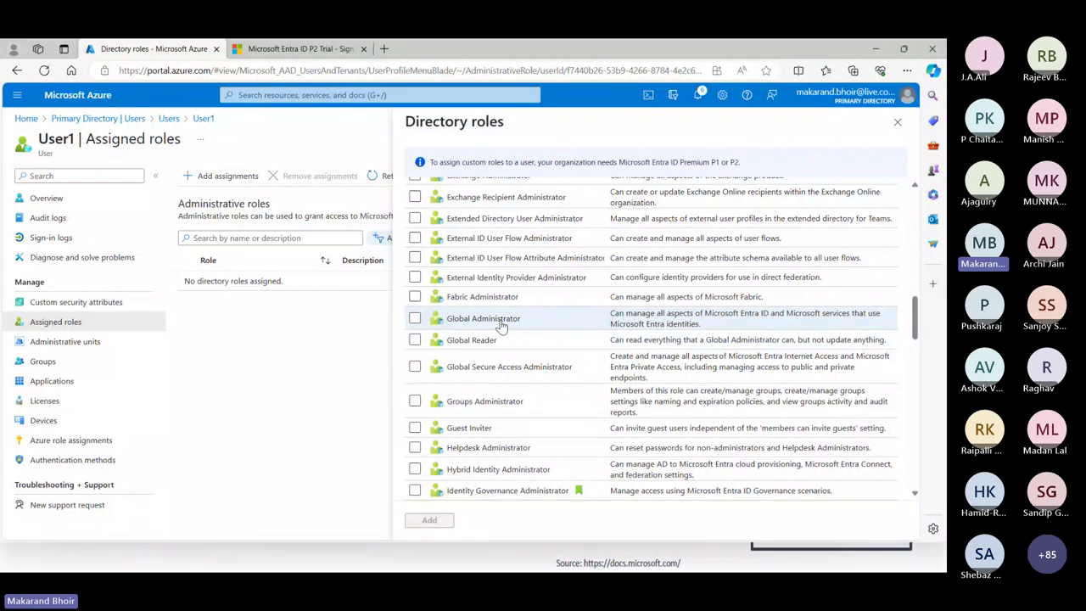
pyautogui.scroll(3, 513, 412)
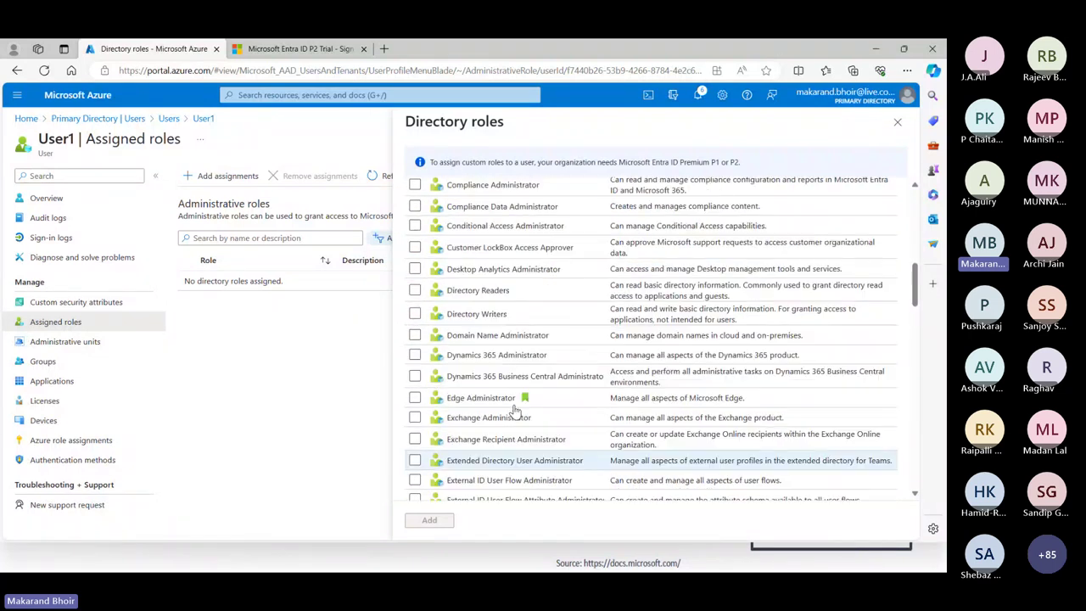
pyautogui.scroll(10, 513, 412)
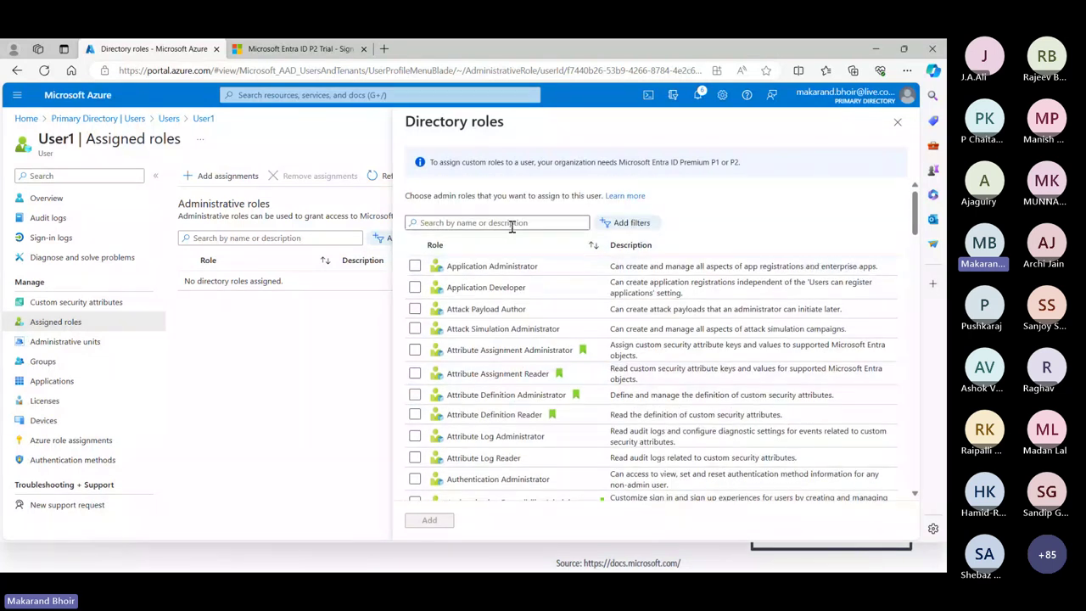
# Filter the directory roles by "user", then mark User Administrator with a blue box and arrow and point an arrow at the User1 heading.
pyautogui.click(512, 223)
pyautogui.write('us')
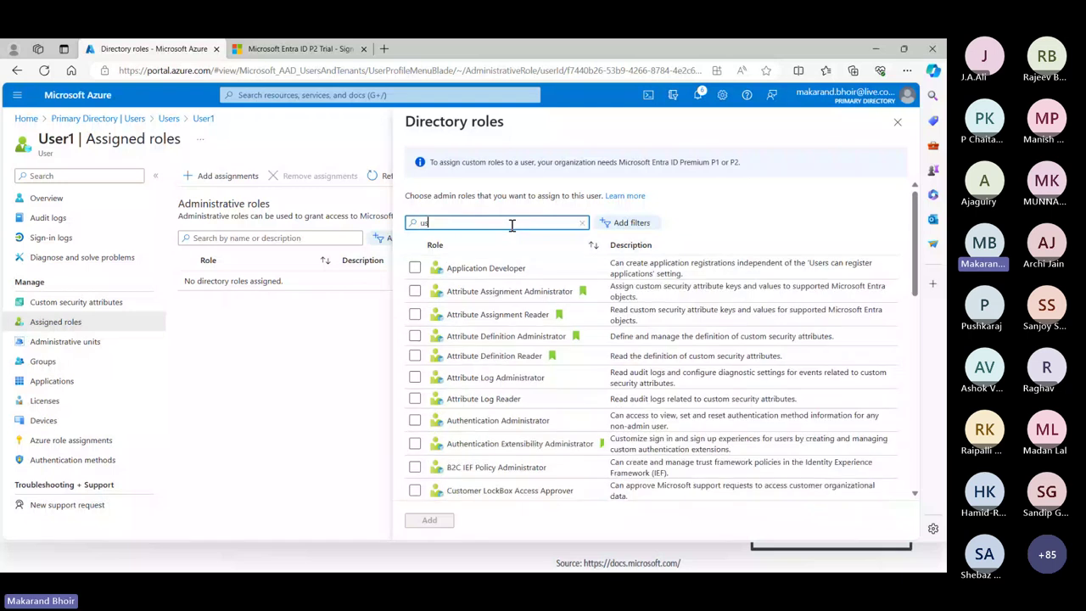
pyautogui.write('er')
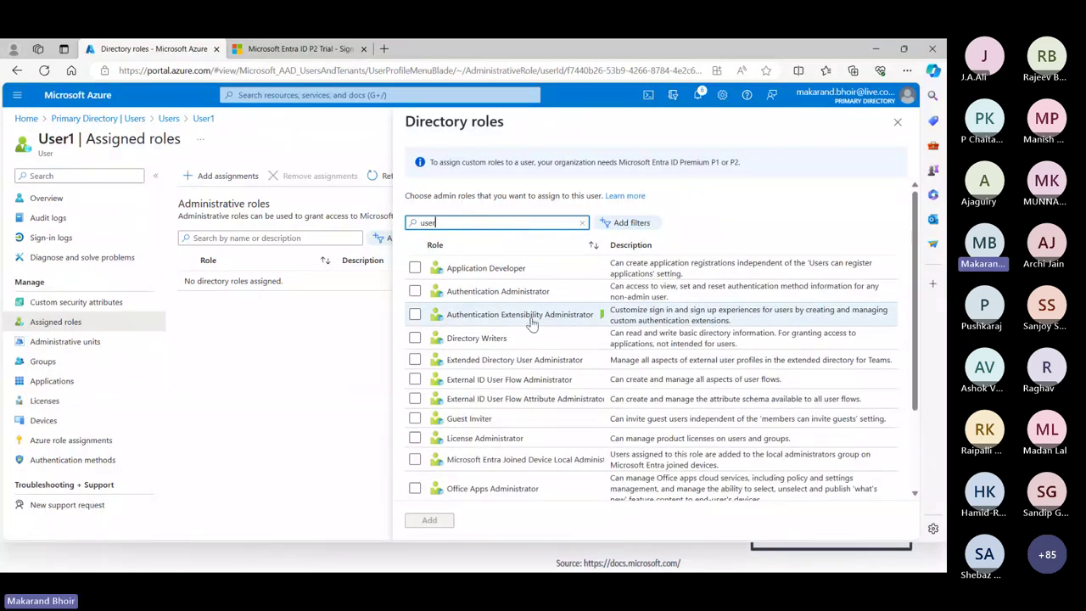
pyautogui.scroll(-3, 525, 319)
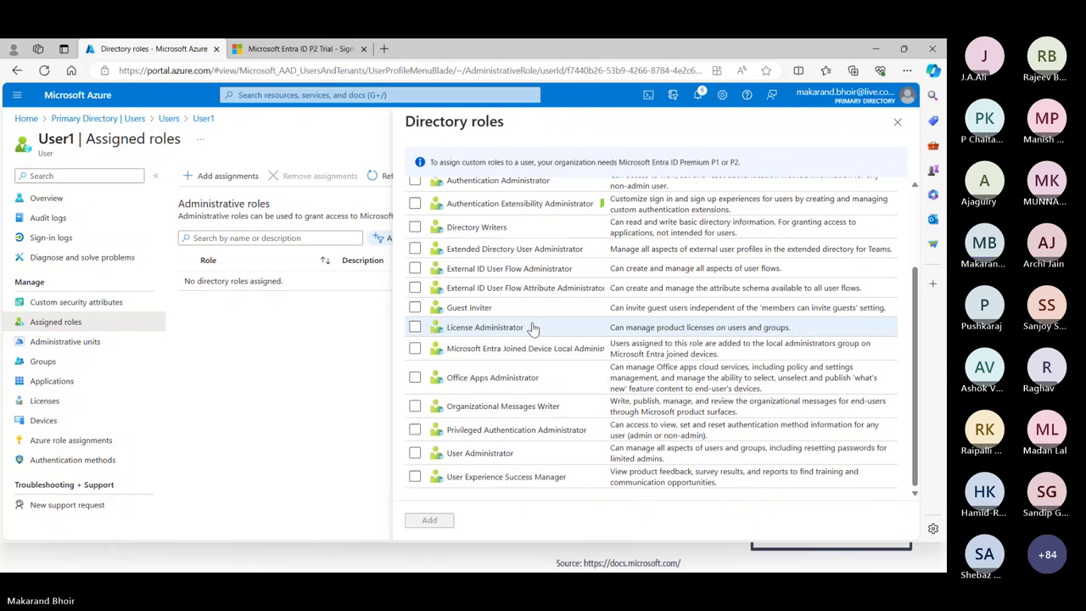
pyautogui.moveTo(407, 442)
pyautogui.mouseDown()
pyautogui.moveTo(553, 464)
pyautogui.moveTo(823, 464)
pyautogui.mouseUp()
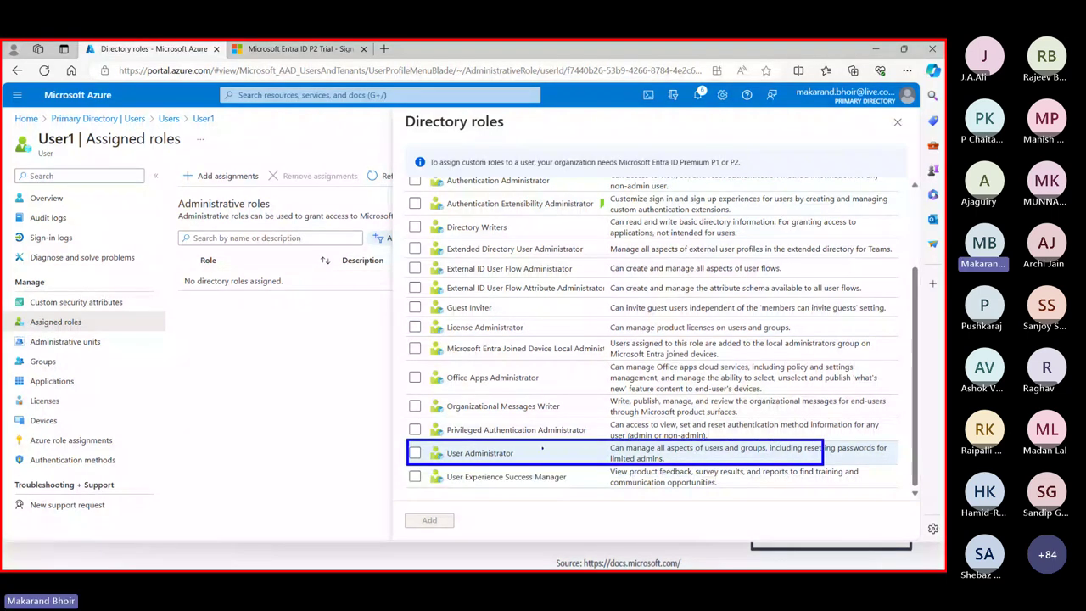
pyautogui.moveTo(567, 393); pyautogui.dragTo(527, 445)
pyautogui.moveTo(100, 201); pyautogui.dragTo(72, 154)
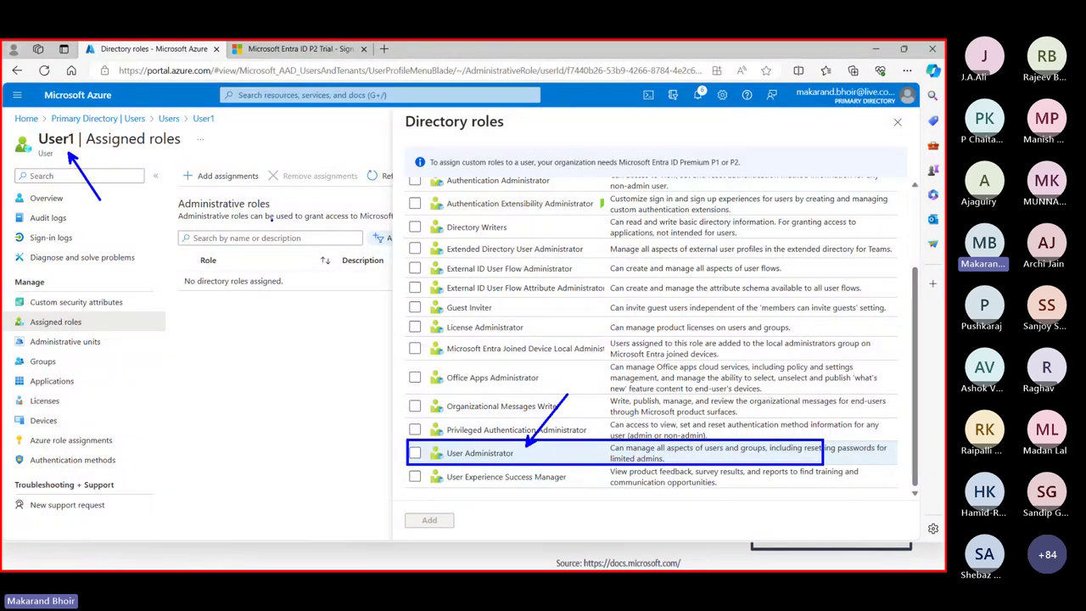
# Clear the marks, filter the directory roles by "user a", assign User Administrator to User1 and refresh the assigned roles list.
pyautogui.scroll(15, 443, 457)
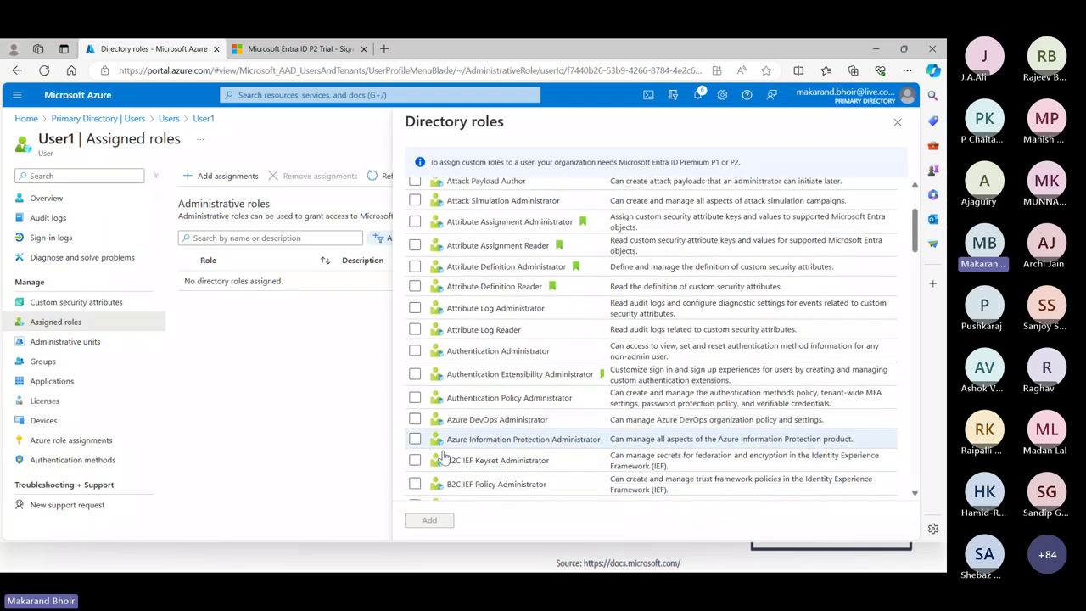
pyautogui.scroll(-10, 443, 456)
pyautogui.scroll(12, 443, 449)
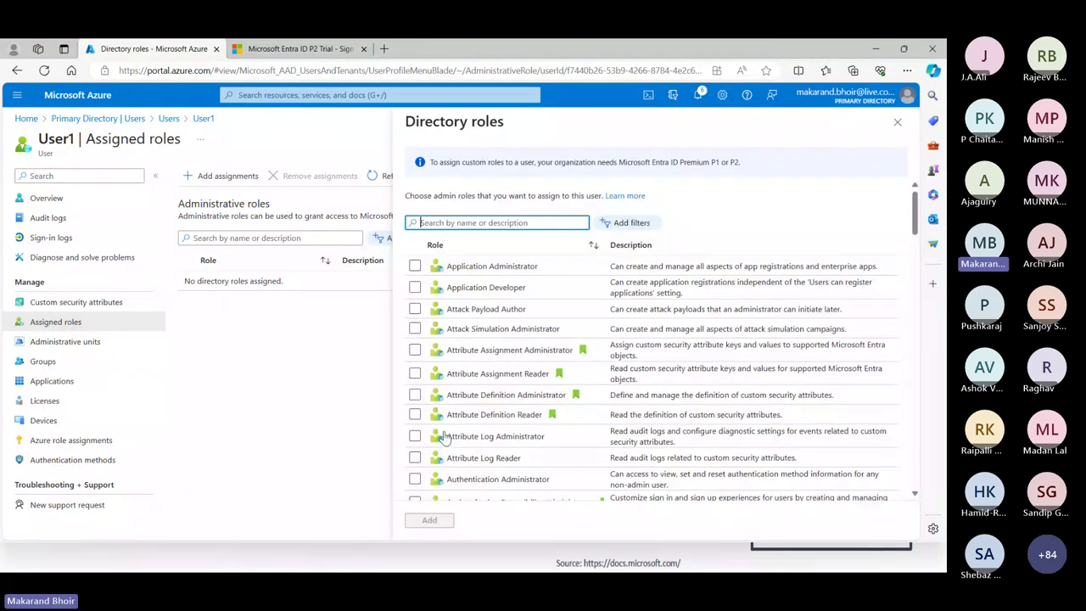
pyautogui.write('user')
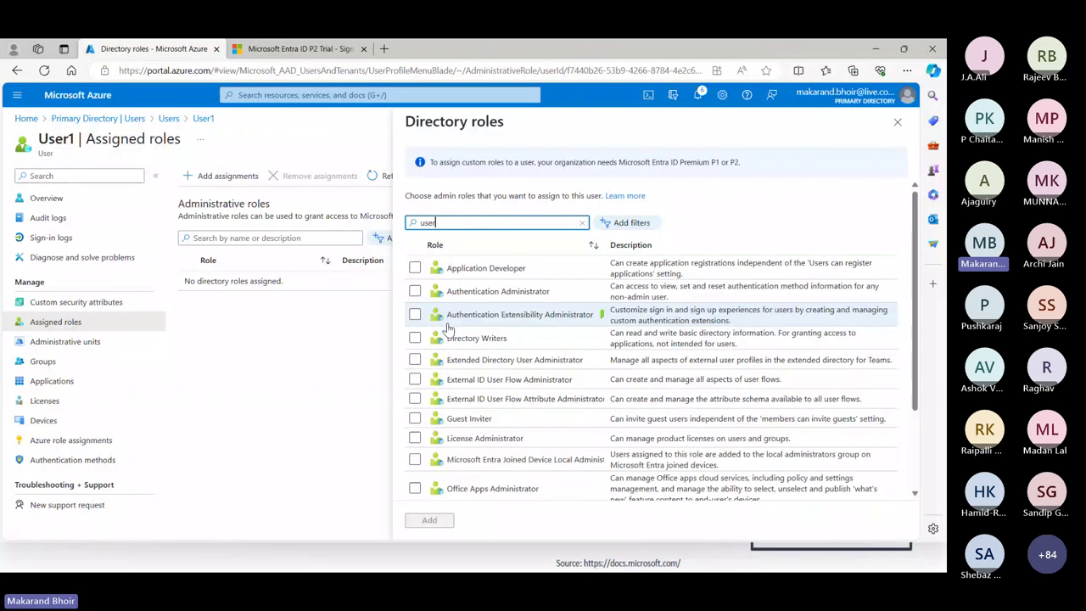
pyautogui.write(' a')
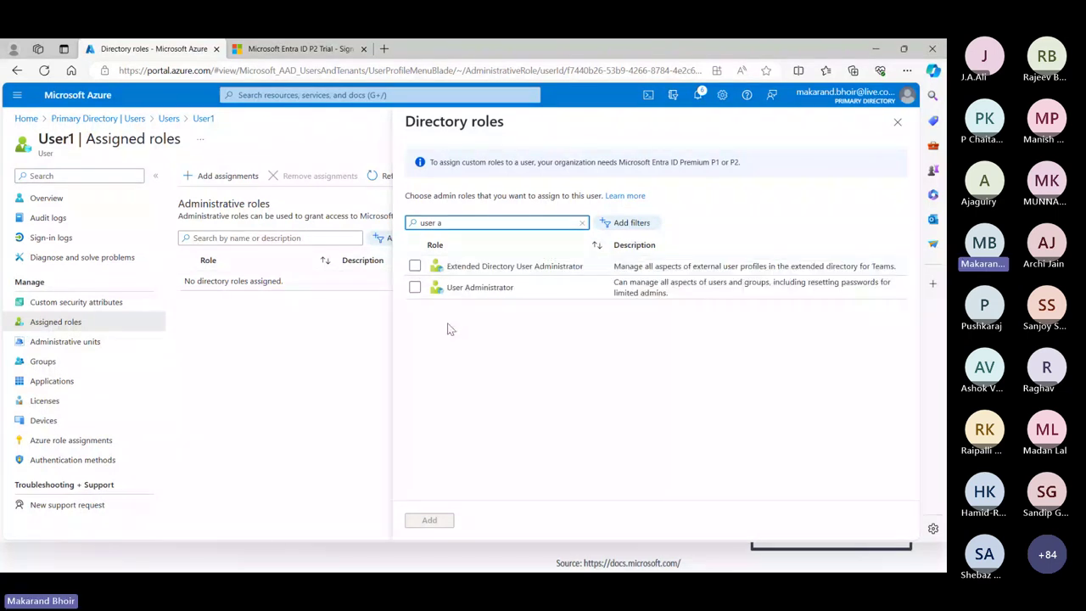
pyautogui.click(414, 287)
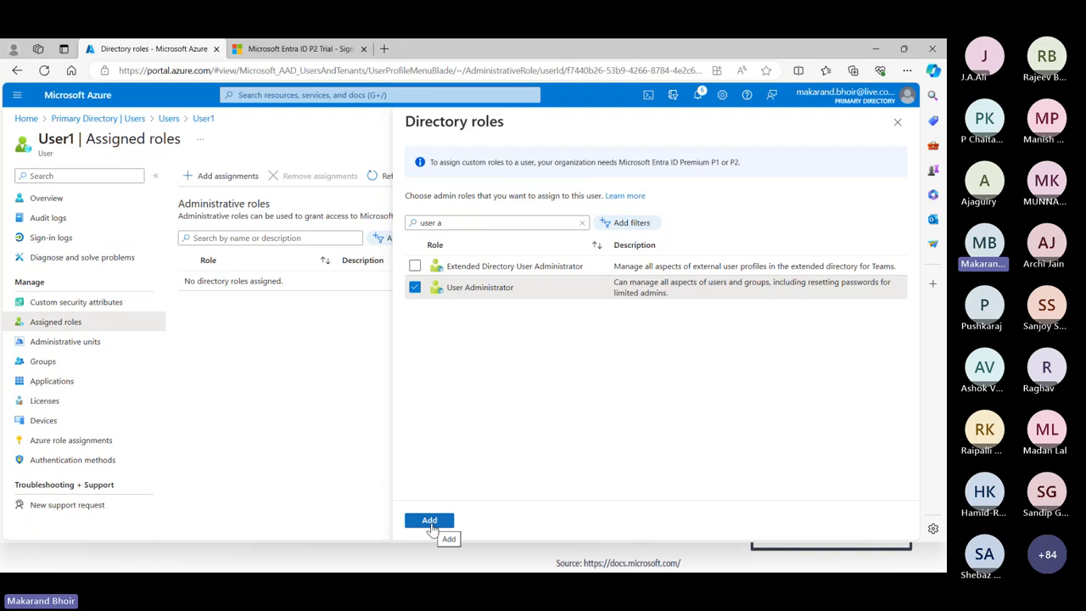
pyautogui.click(429, 520)
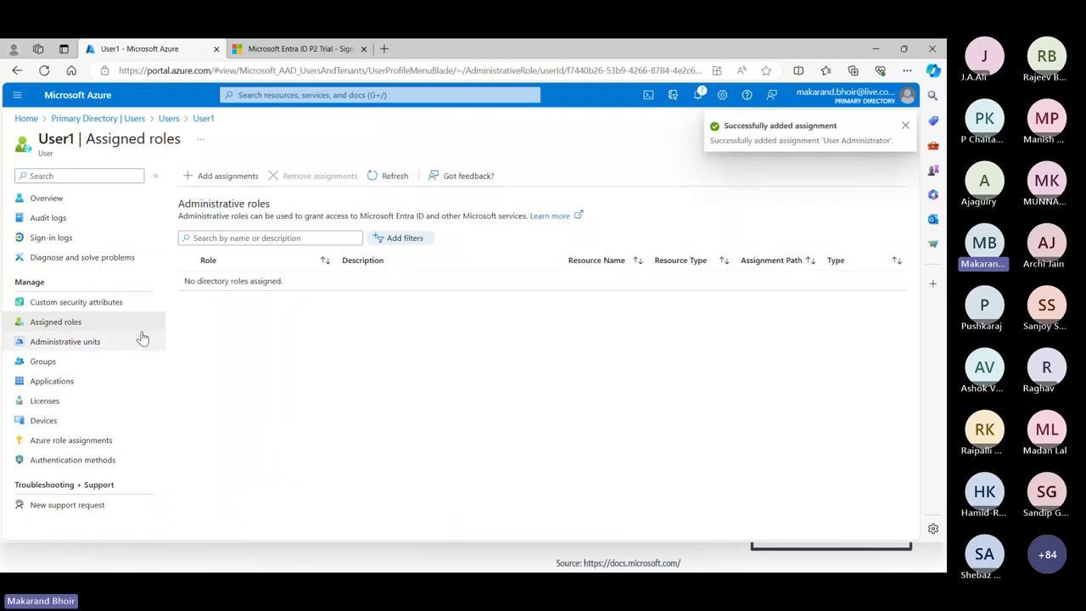
pyautogui.click(379, 175)
pyautogui.click(379, 174)
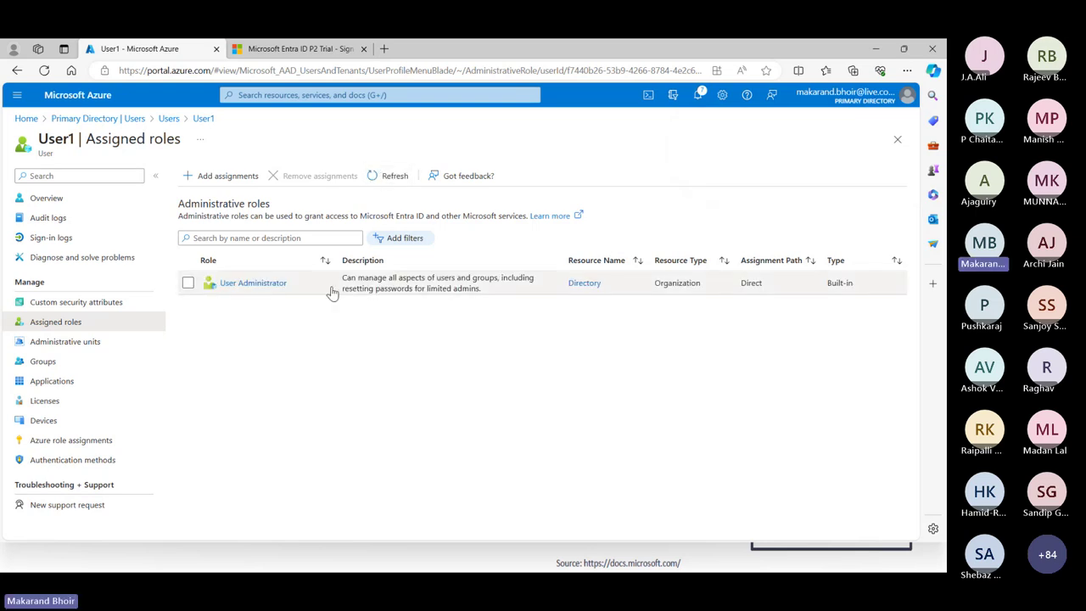
pyautogui.click(383, 175)
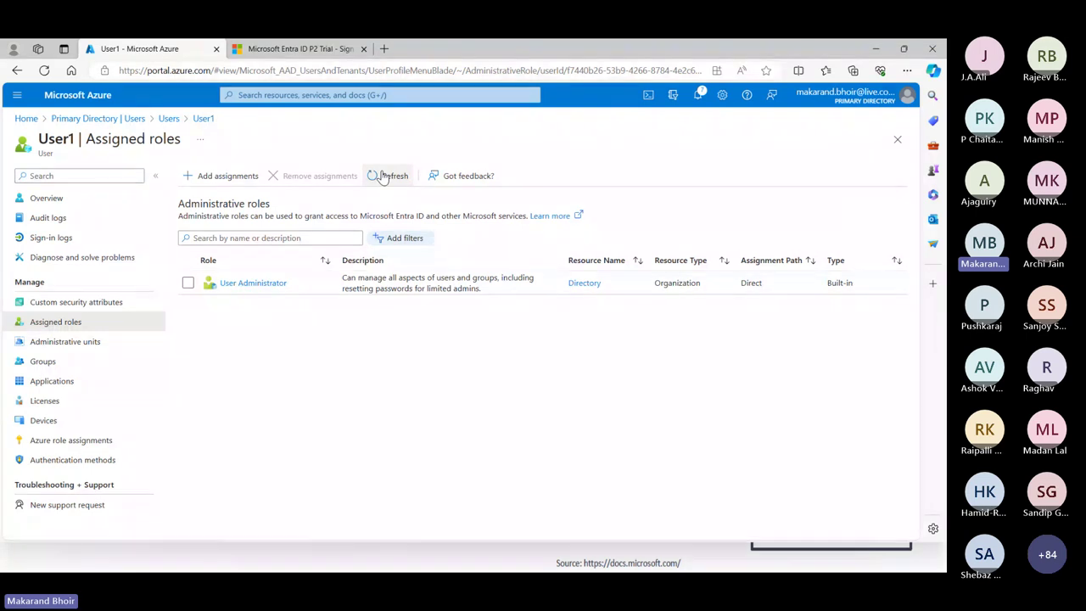
# Switch to User1's InPrivate portal session, reload the Users page and box the signed-in account name in pink.
pyautogui.hotkey('alt', 'Tab')
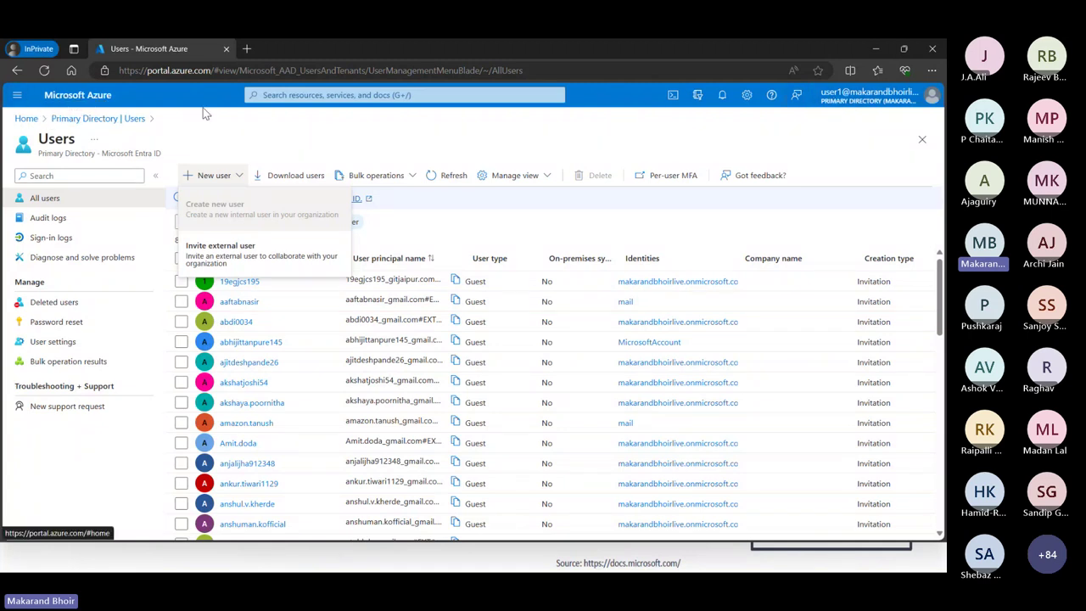
pyautogui.moveTo(908, 106)
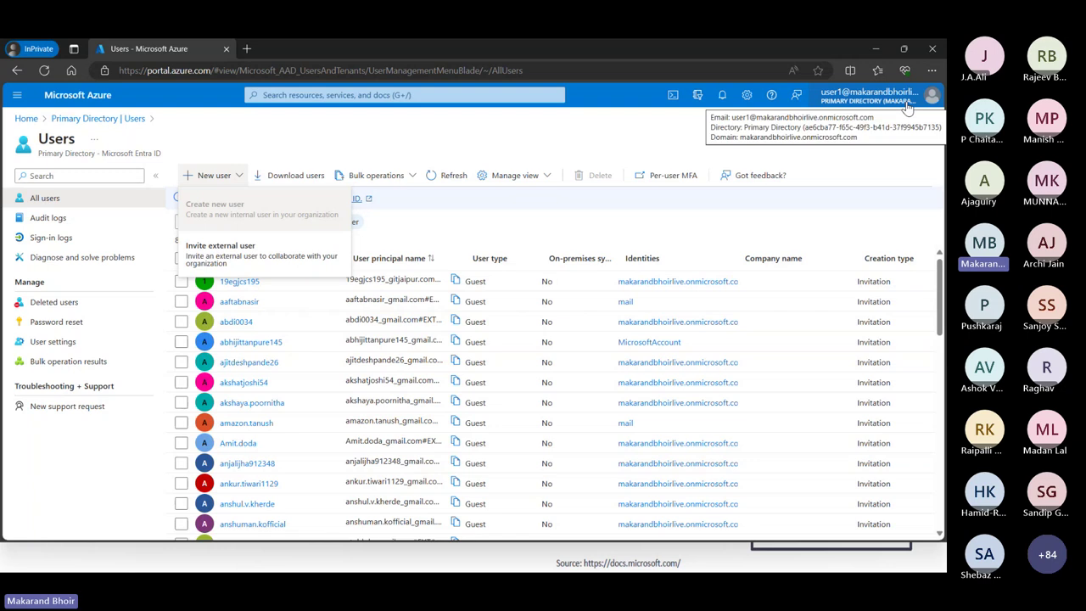
pyautogui.click(49, 73)
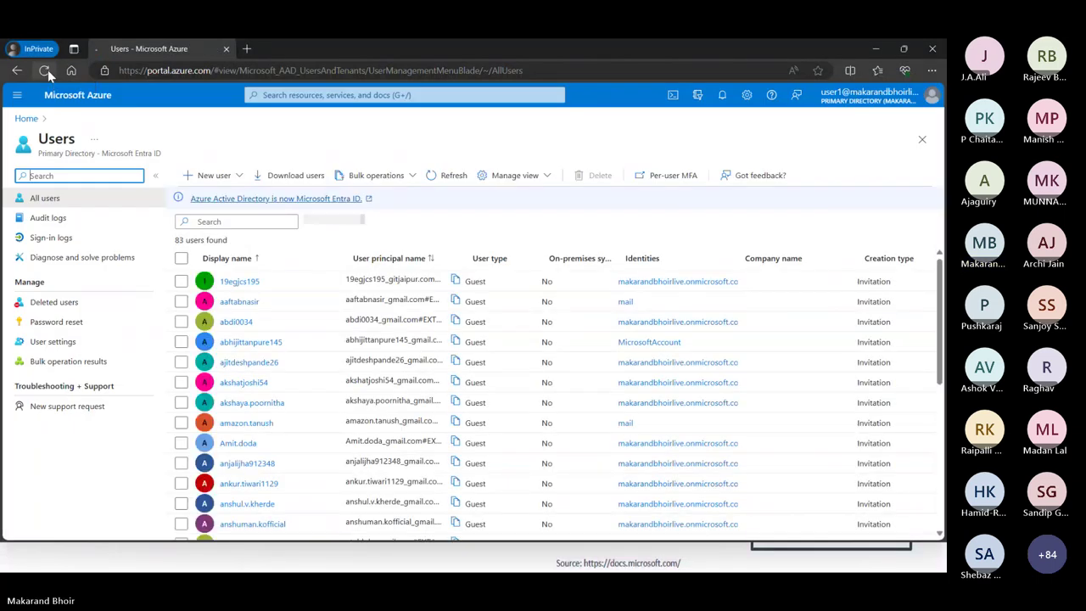
pyautogui.click(47, 71)
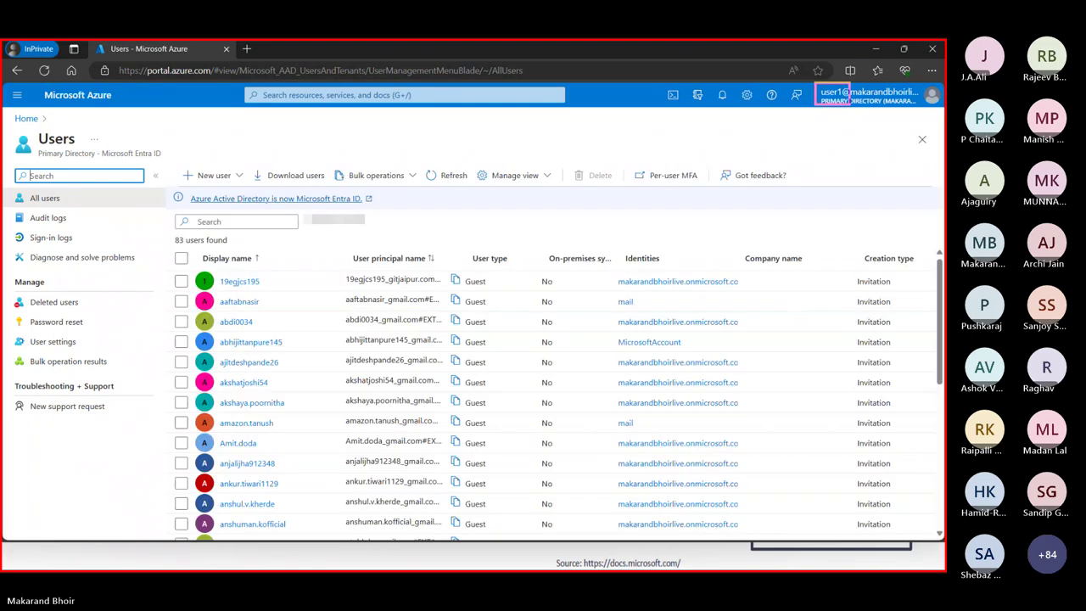
pyautogui.moveTo(815, 85)
pyautogui.mouseDown()
pyautogui.moveTo(880, 112)
pyautogui.moveTo(846, 102)
pyautogui.mouseUp()
# Show the new-user options and mark Create new user with a blue box and arrows.
pyautogui.click(212, 176)
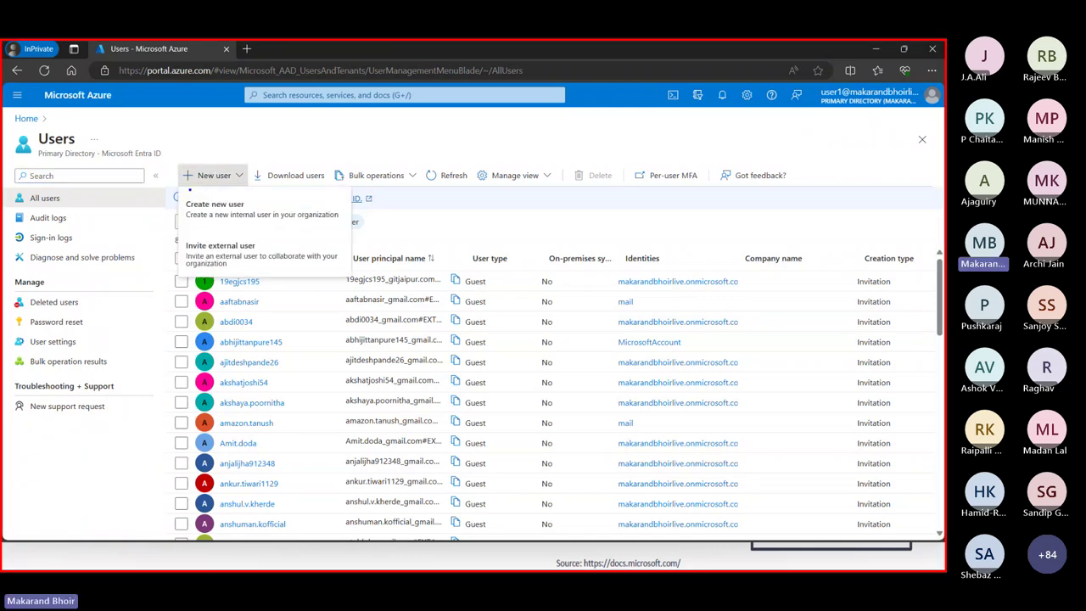
pyautogui.moveTo(177, 190)
pyautogui.mouseDown()
pyautogui.moveTo(342, 232)
pyautogui.moveTo(344, 172)
pyautogui.mouseUp()
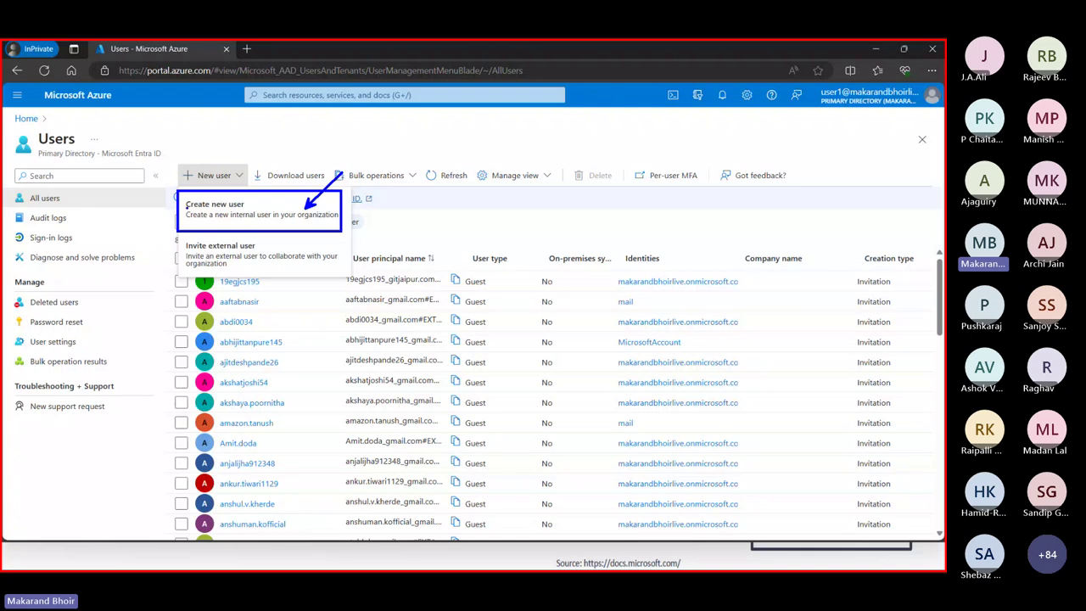
pyautogui.moveTo(186, 209); pyautogui.dragTo(243, 208)
pyautogui.moveTo(210, 167); pyautogui.dragTo(224, 200)
# Switch to the Teams meeting and read the recent chat messages about changing to the primary directory.
pyautogui.hotkey('alt', 'Tab')
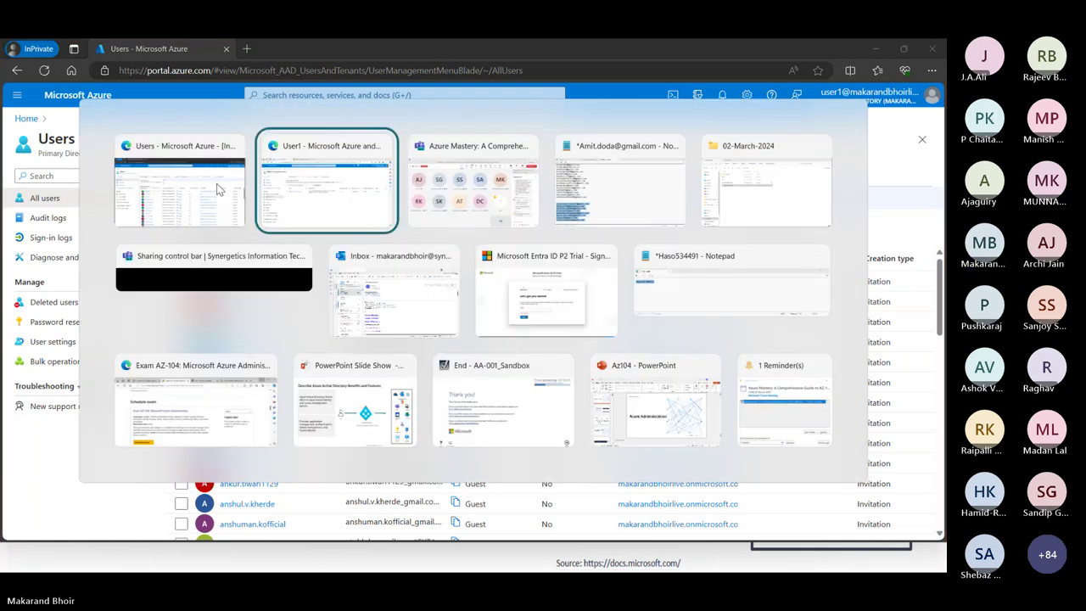
pyautogui.hotkey('alt', 'Tab')
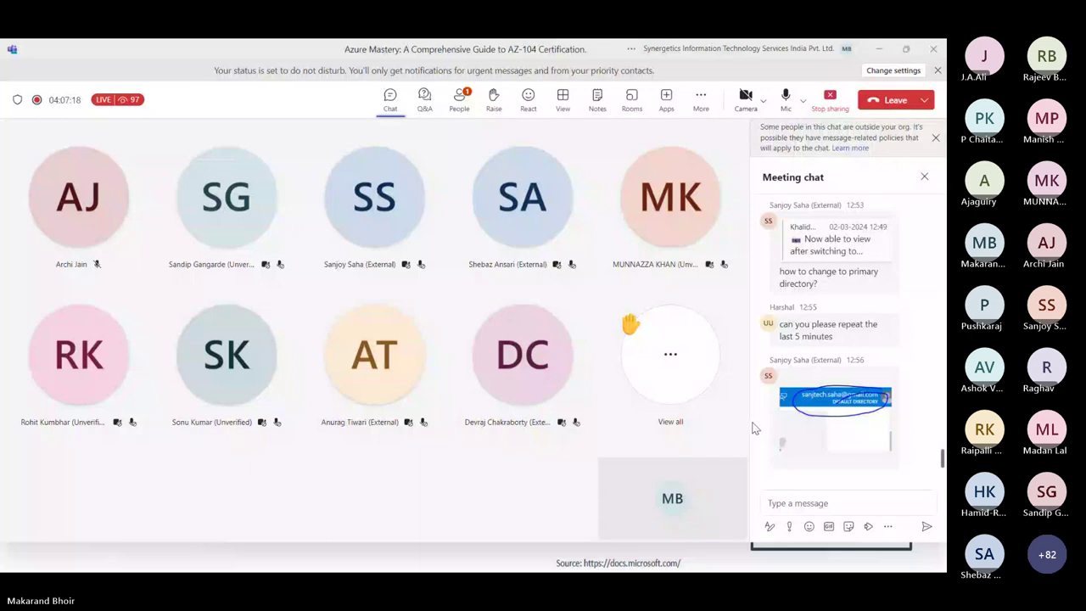
pyautogui.scroll(1, 752, 429)
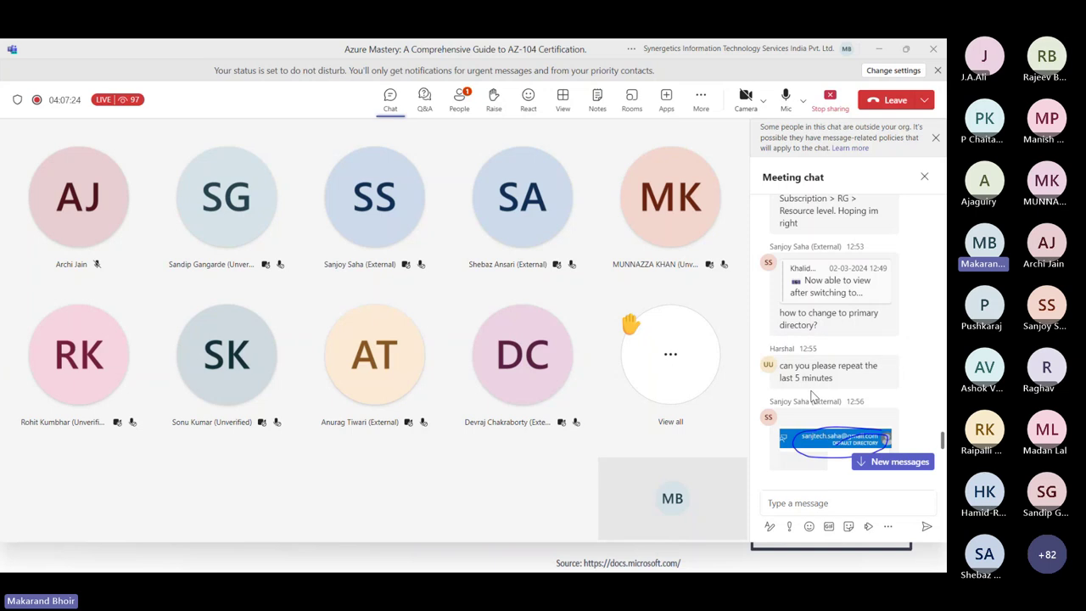
pyautogui.scroll(-3, 812, 396)
pyautogui.scroll(-2, 812, 396)
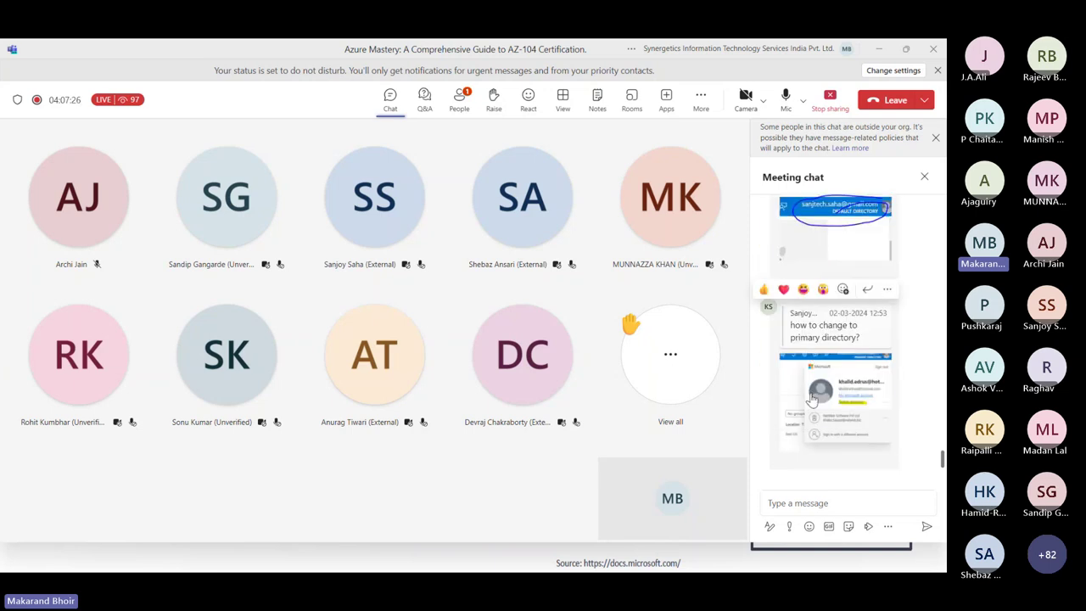
pyautogui.scroll(1, 812, 399)
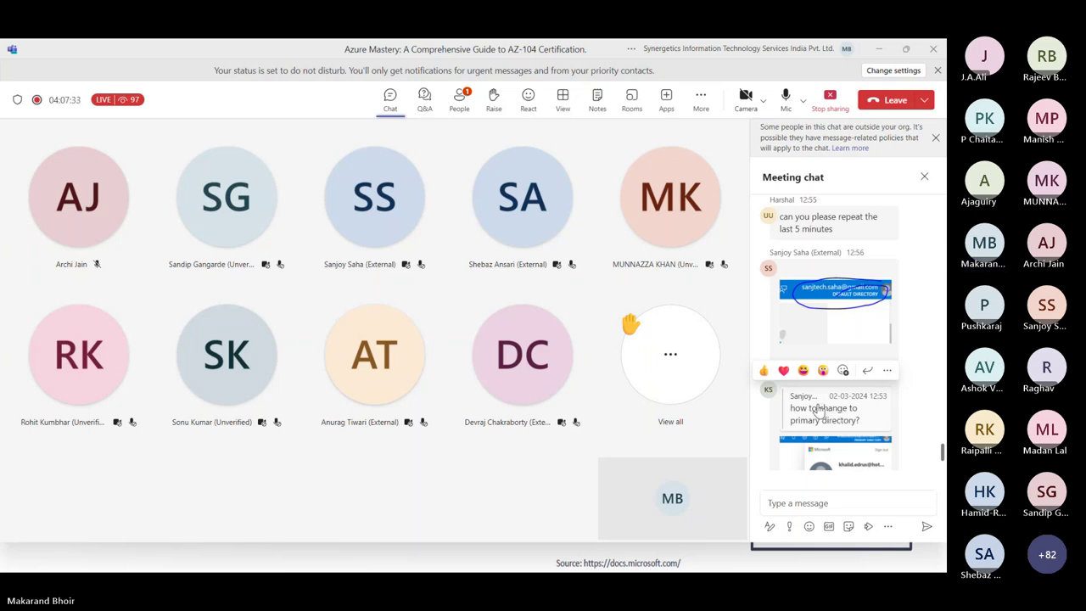
pyautogui.scroll(3, 818, 408)
pyautogui.scroll(1, 818, 408)
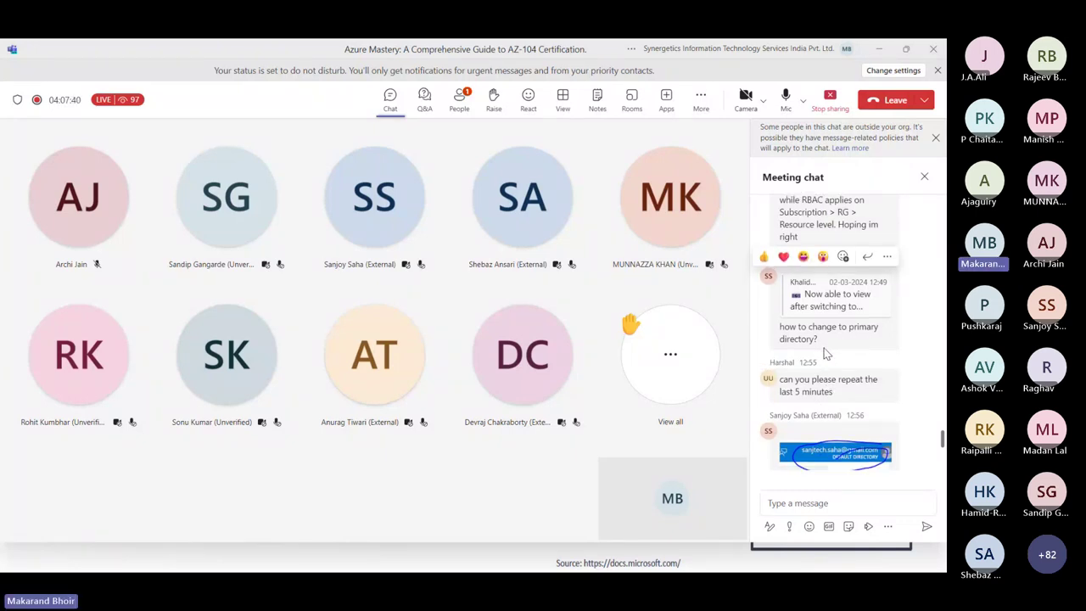
pyautogui.scroll(-3, 832, 357)
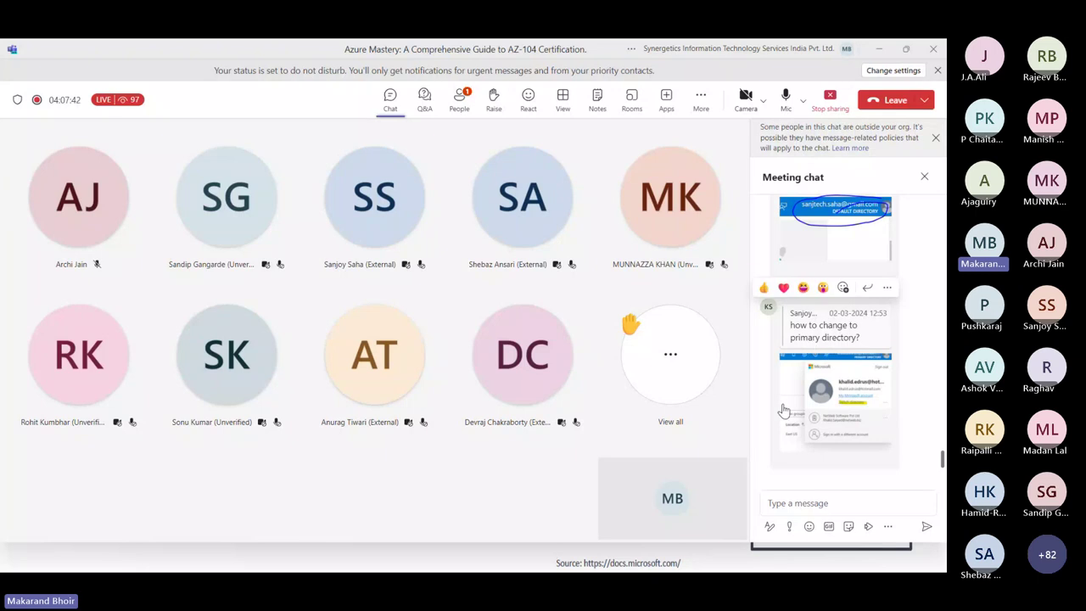
pyautogui.scroll(1, 779, 416)
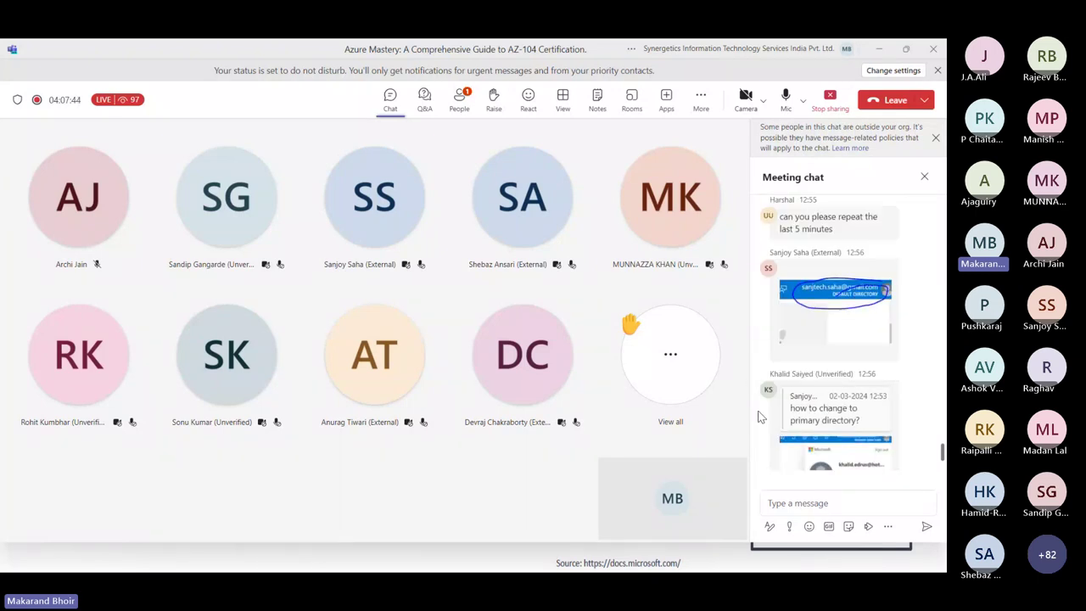
pyautogui.scroll(1, 778, 414)
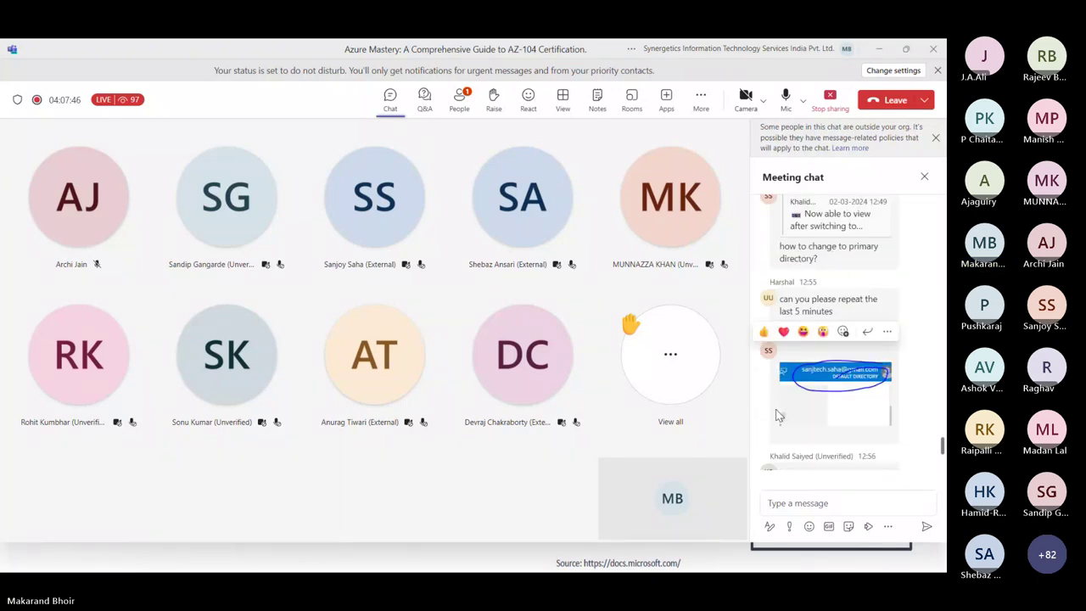
# Read the meeting chat messages about Entra ID versus RBAC permissions, changing to the primary directory and the term tenants.
pyautogui.scroll(1, 776, 414)
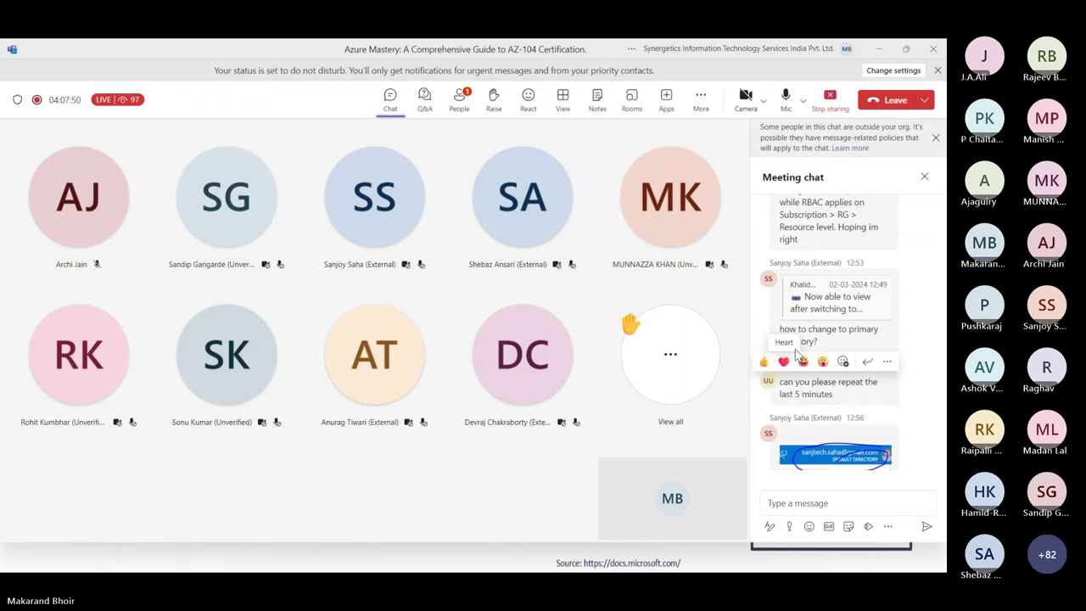
pyautogui.scroll(2, 781, 355)
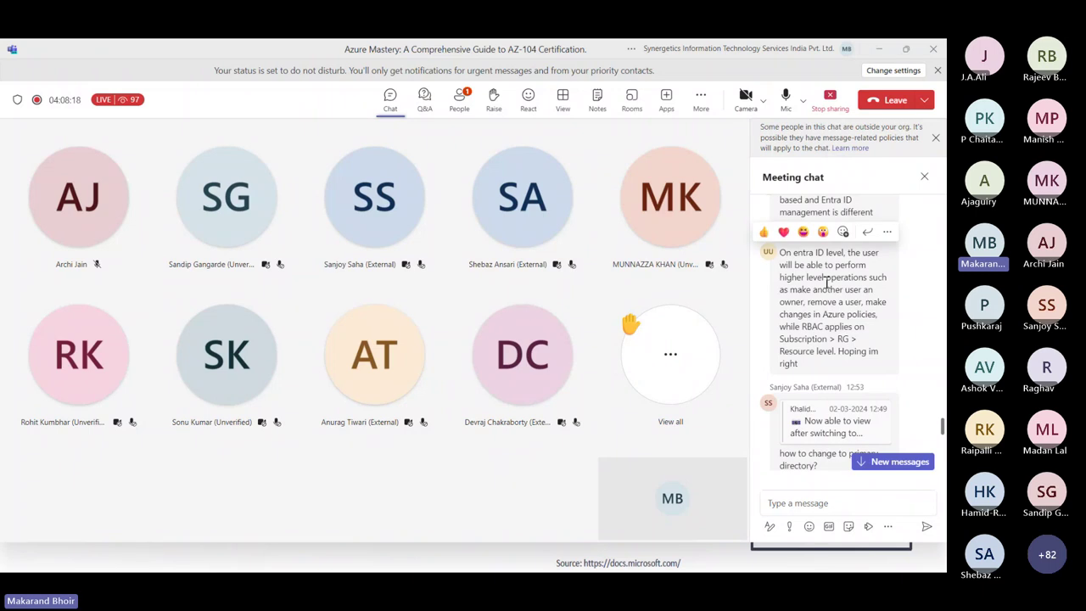
pyautogui.scroll(-5, 877, 314)
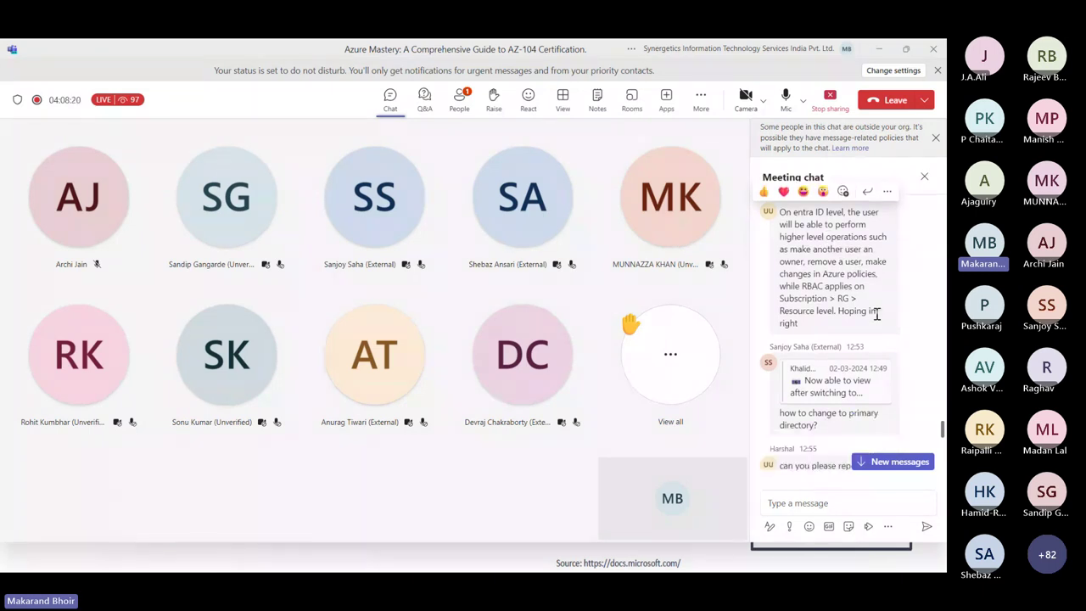
pyautogui.scroll(5, 878, 319)
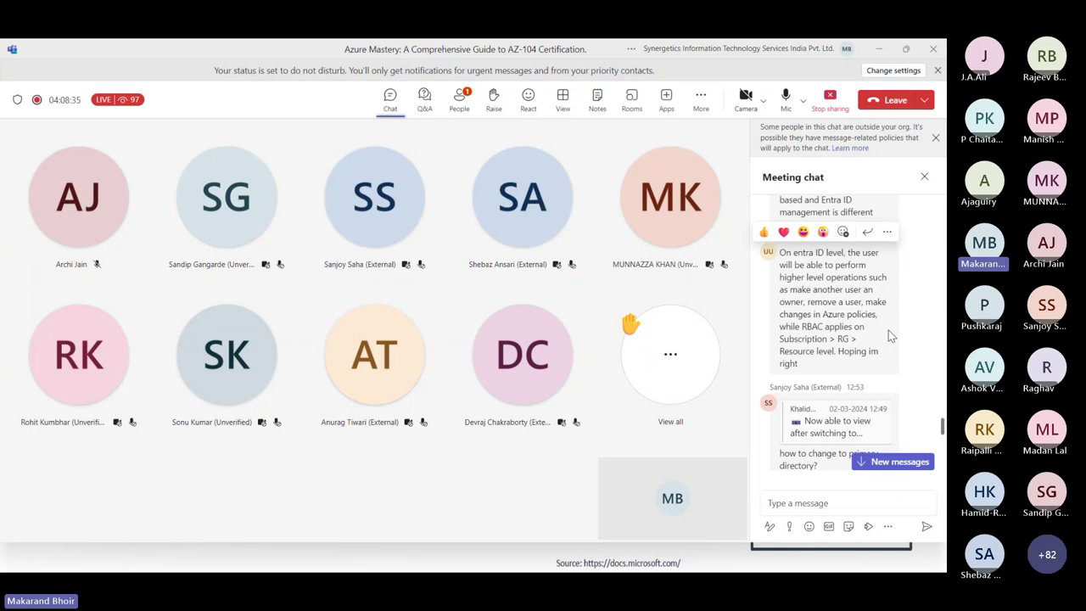
pyautogui.scroll(-3, 888, 332)
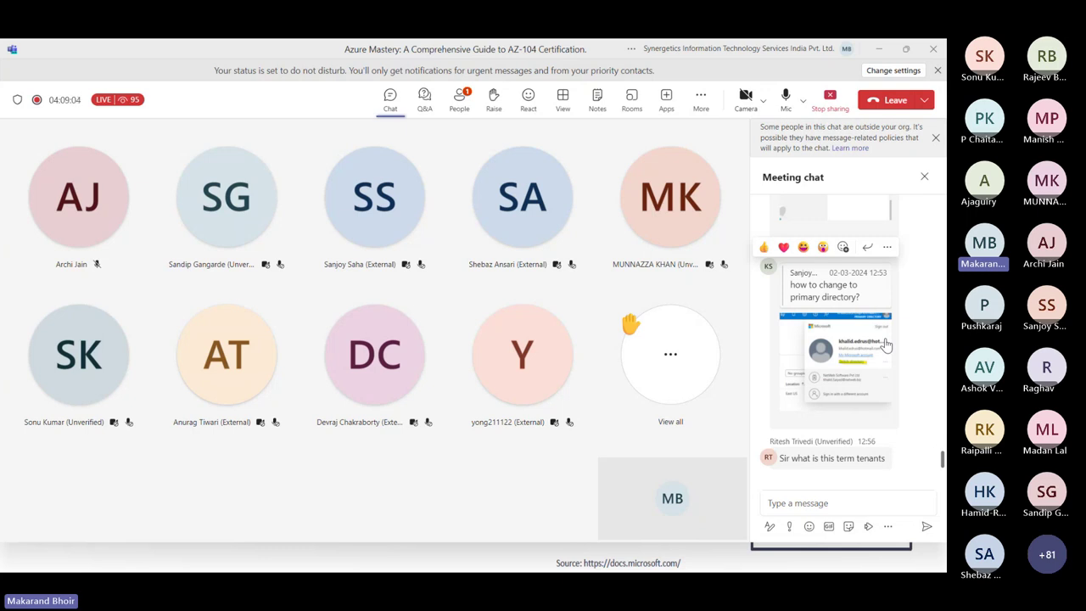
# Close the new-user options in User1's session, switch to the administrator's portal window and open the Primary Directory overview.
pyautogui.hotkey('alt', 'Tab')
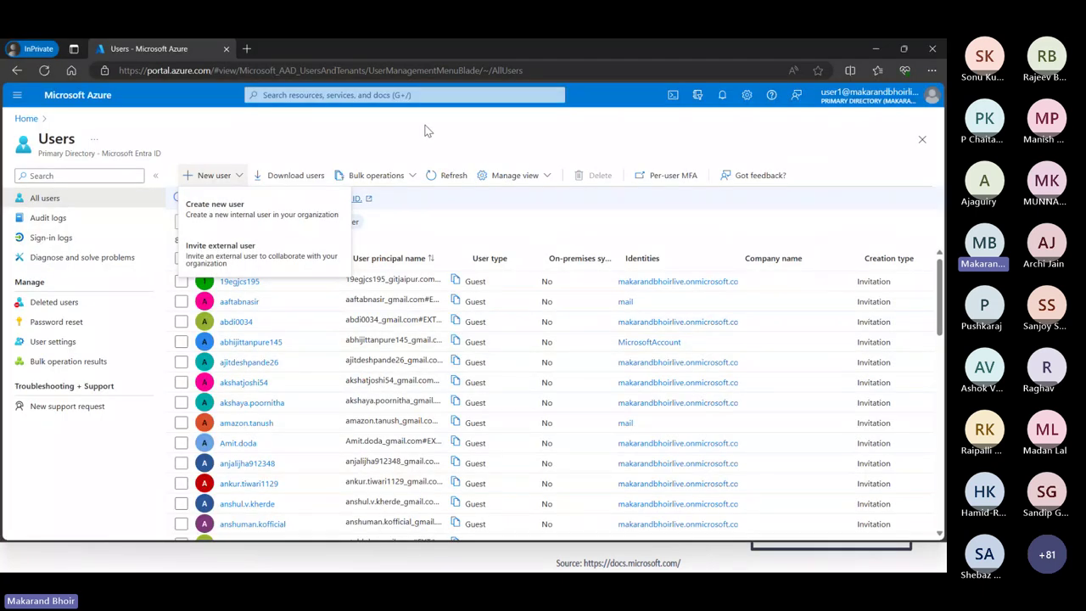
pyautogui.click(672, 224)
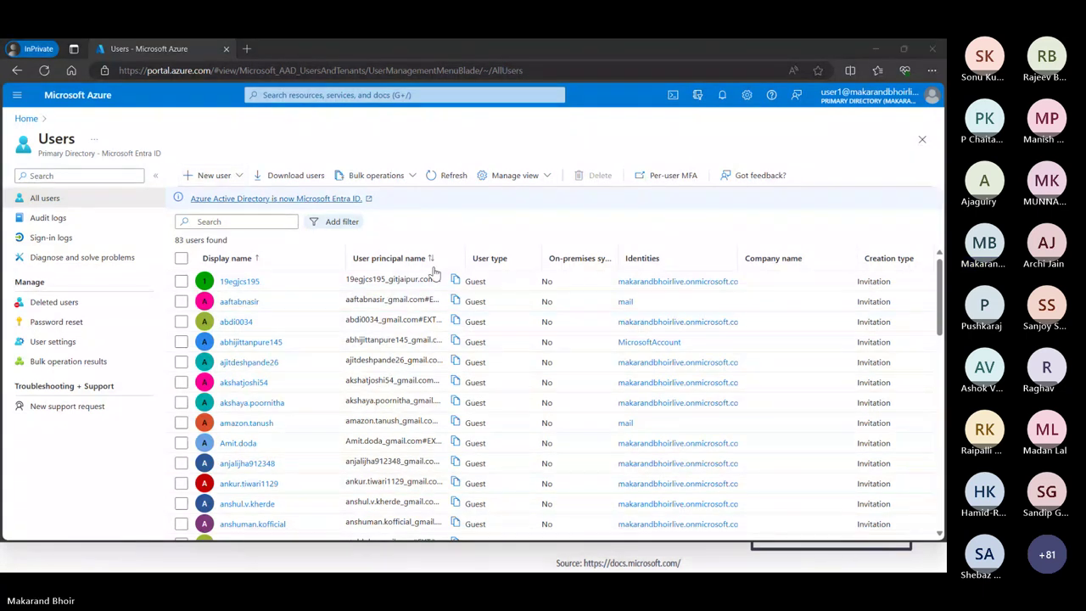
pyautogui.hotkey('alt', 'Tab')
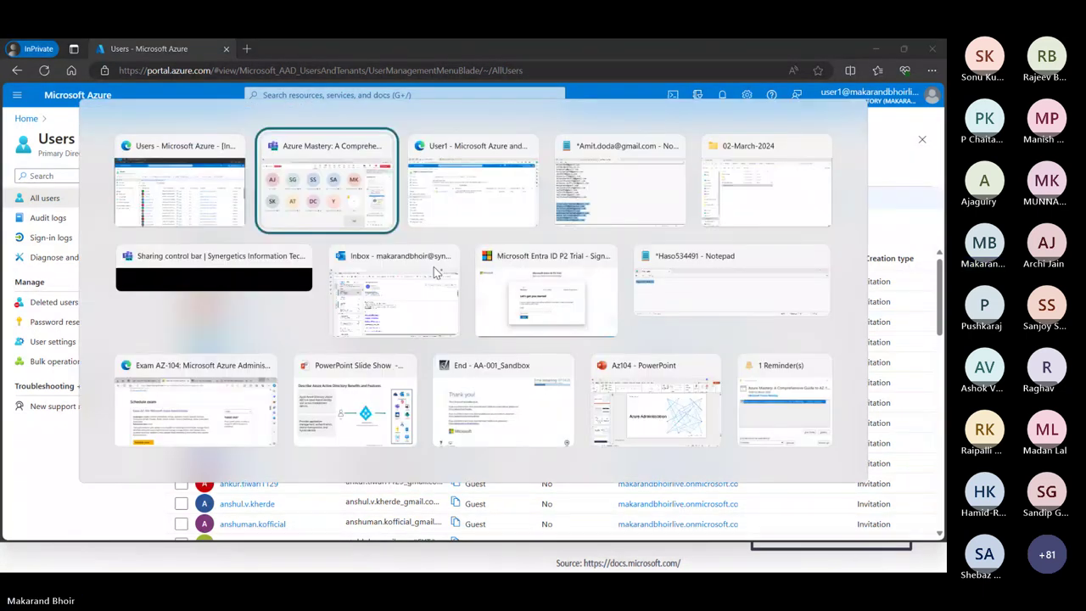
pyautogui.hotkey('alt', 'Tab')
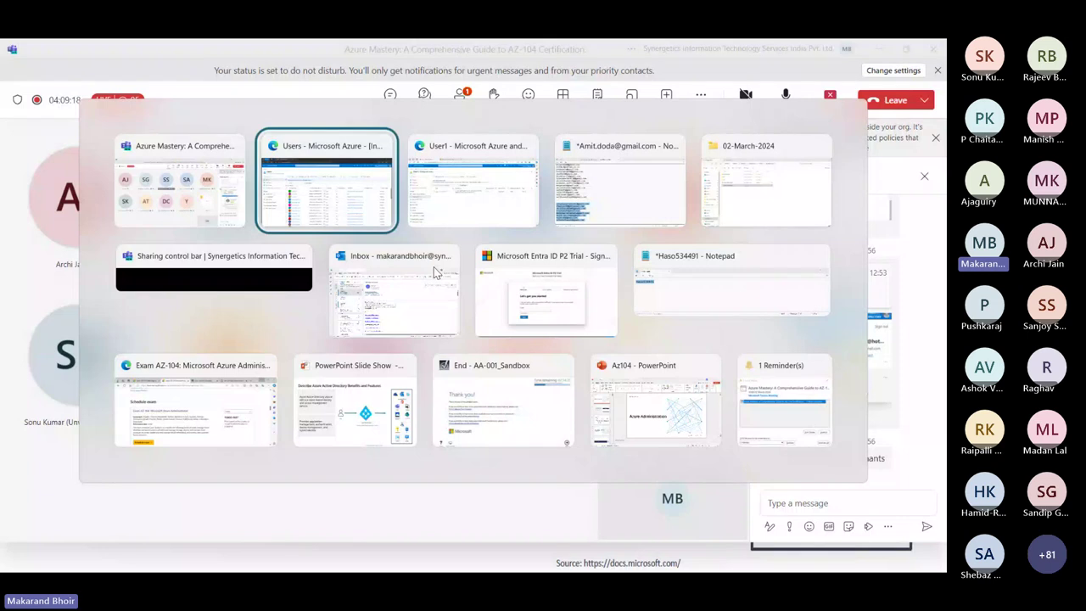
pyautogui.hotkey('alt', 'Tab')
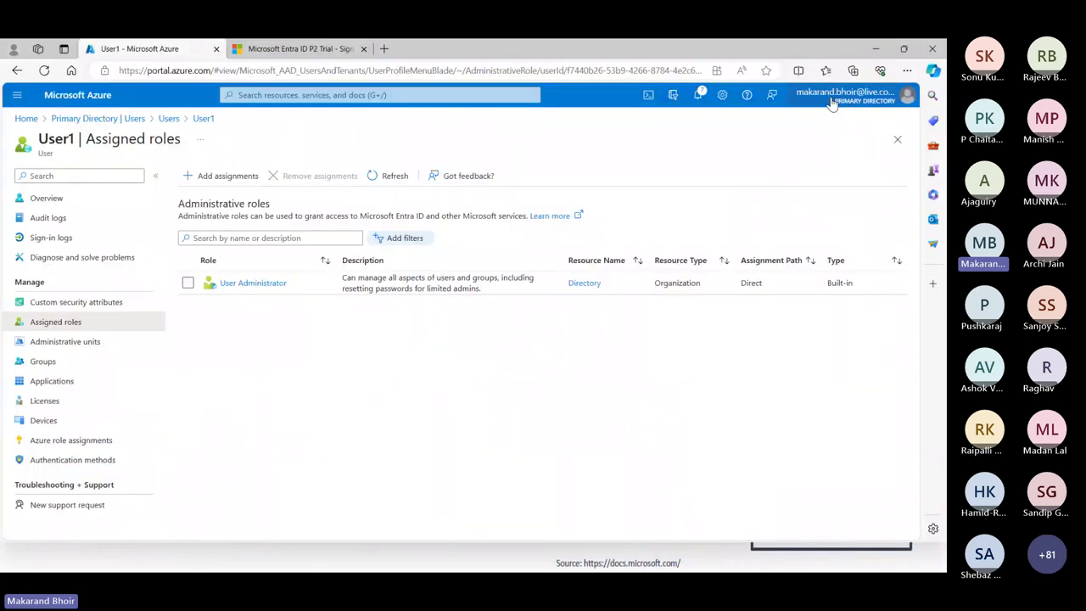
pyautogui.click(82, 122)
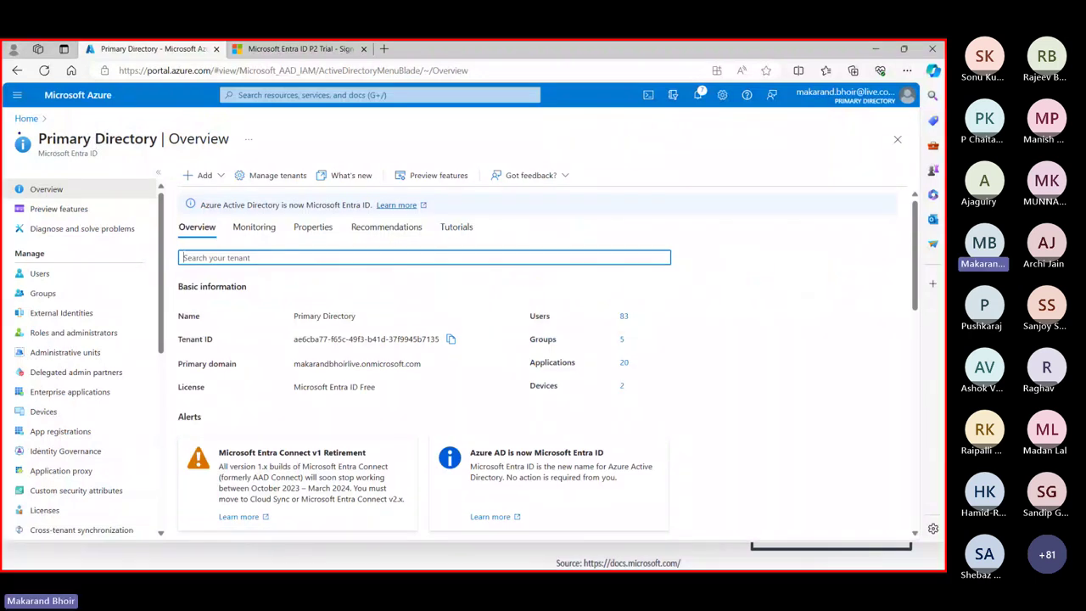
# Mark the Primary Directory heading and the signed-in account's directory name with blue boxes and arrows, and clear the marks.
pyautogui.moveTo(10, 121); pyautogui.dragTo(294, 148)
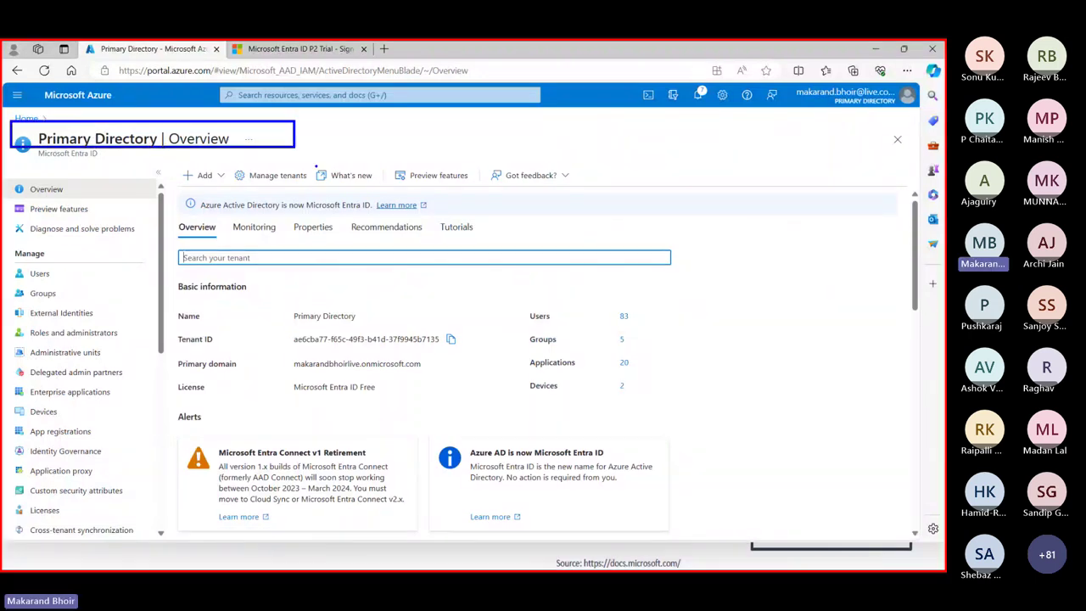
pyautogui.moveTo(187, 107); pyautogui.dragTo(157, 135)
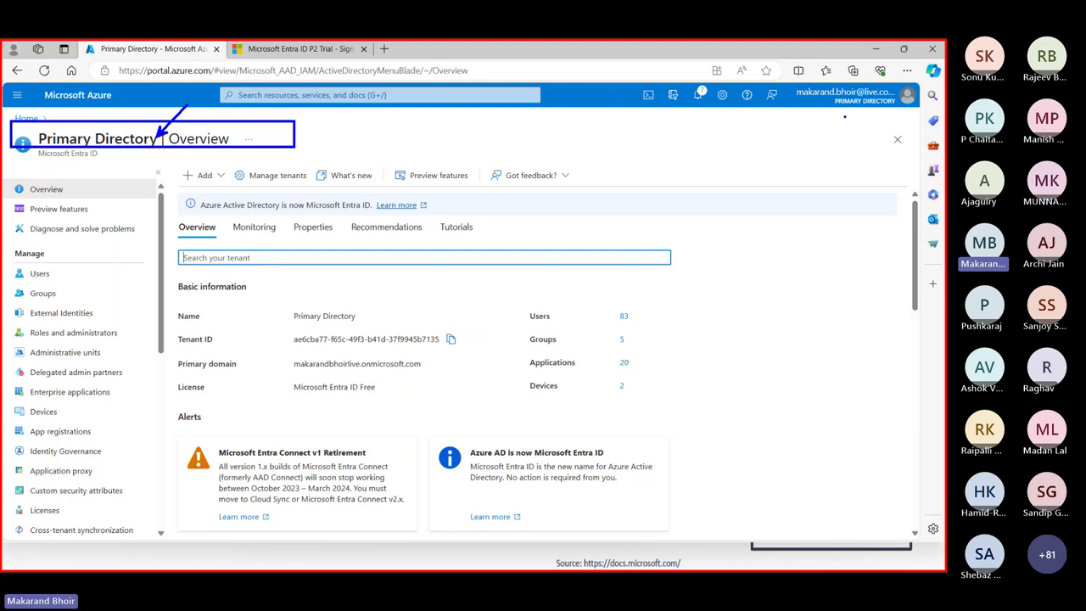
pyautogui.moveTo(795, 83)
pyautogui.mouseDown()
pyautogui.moveTo(921, 111)
pyautogui.moveTo(891, 100)
pyautogui.mouseUp()
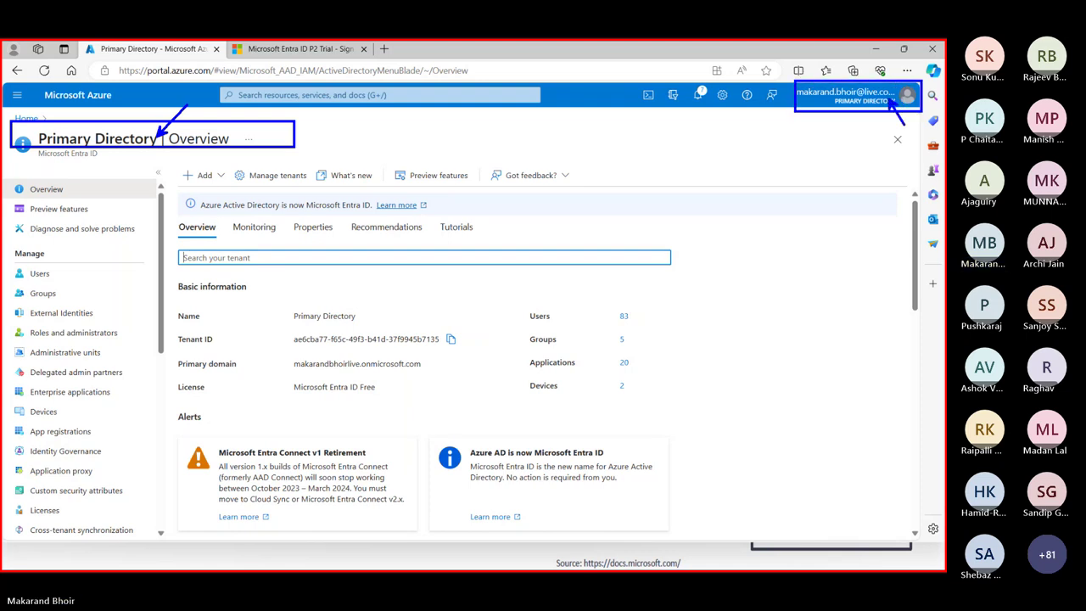
pyautogui.press('Escape')
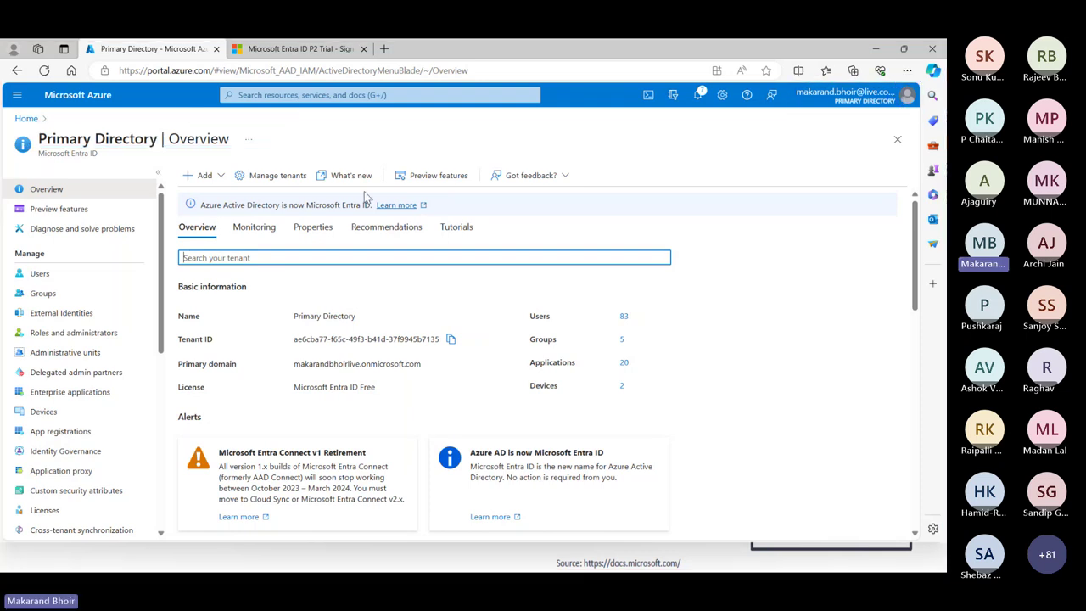
# Review the Manage tenants list, return to the Primary Directory overview and temporarily mark its heading with a blue box and arrow.
pyautogui.click(264, 176)
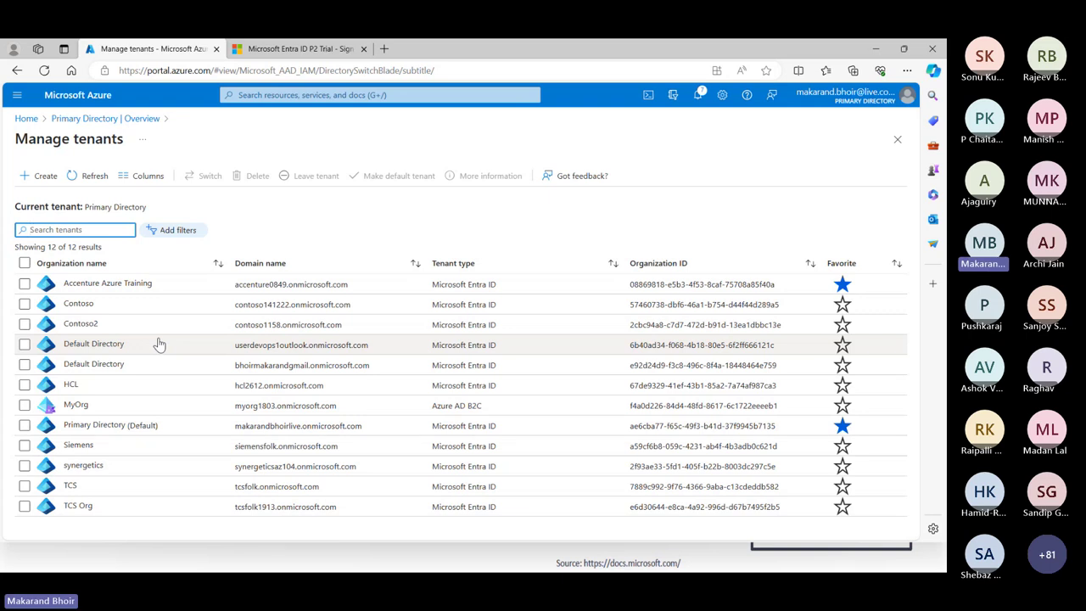
pyautogui.click(899, 142)
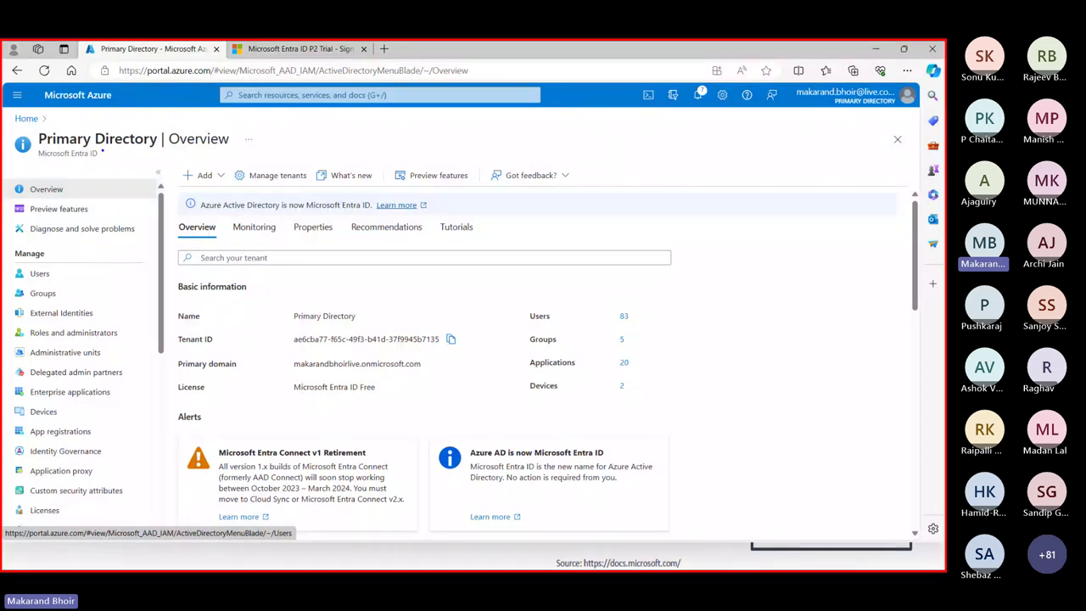
pyautogui.moveTo(20, 124)
pyautogui.mouseDown()
pyautogui.moveTo(244, 162)
pyautogui.moveTo(265, 128)
pyautogui.moveTo(239, 150)
pyautogui.mouseUp()
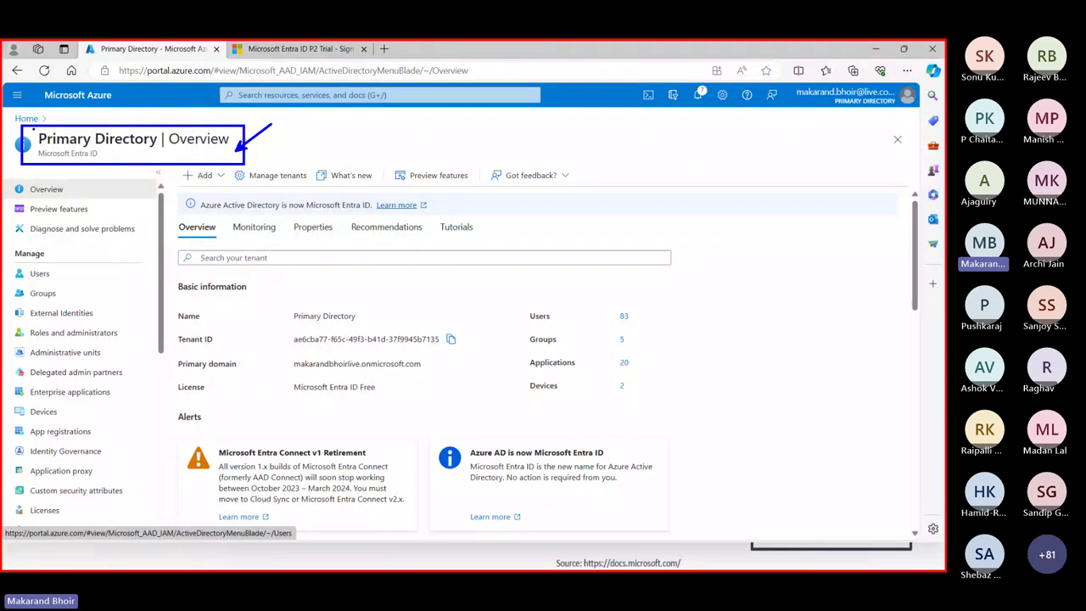
pyautogui.press('Escape')
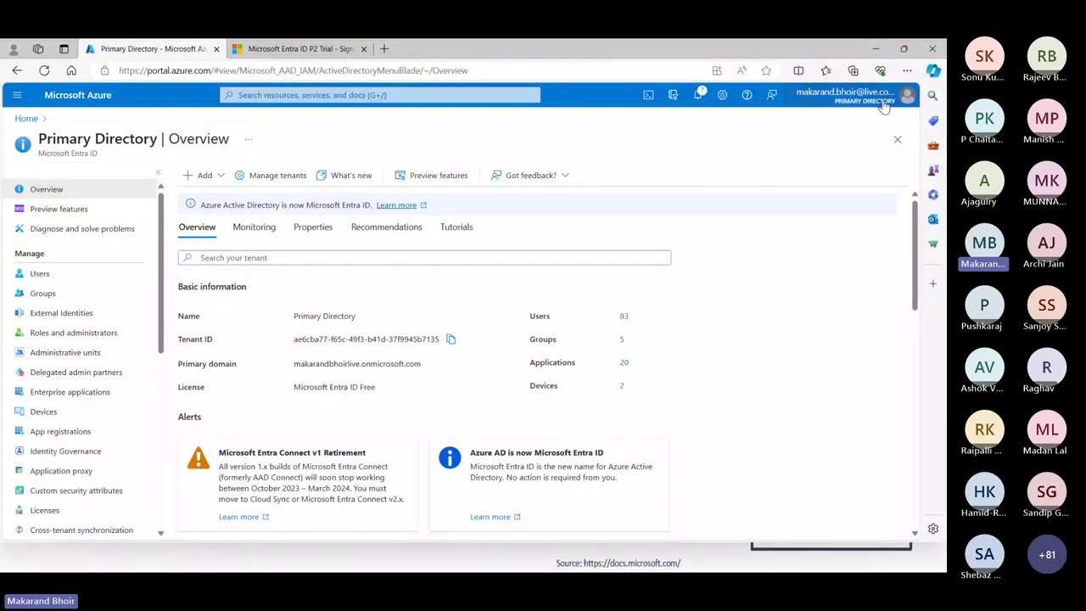
# Open the account's directory switching settings without the My Information tip and mark Primary Directory and All Directories in blue.
pyautogui.click(885, 103)
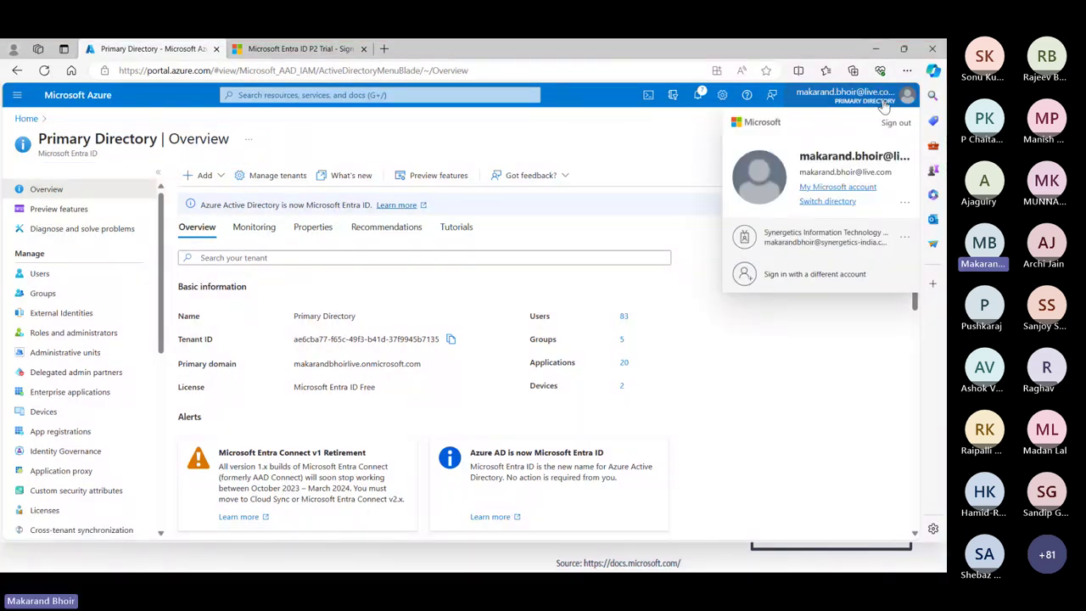
pyautogui.click(838, 204)
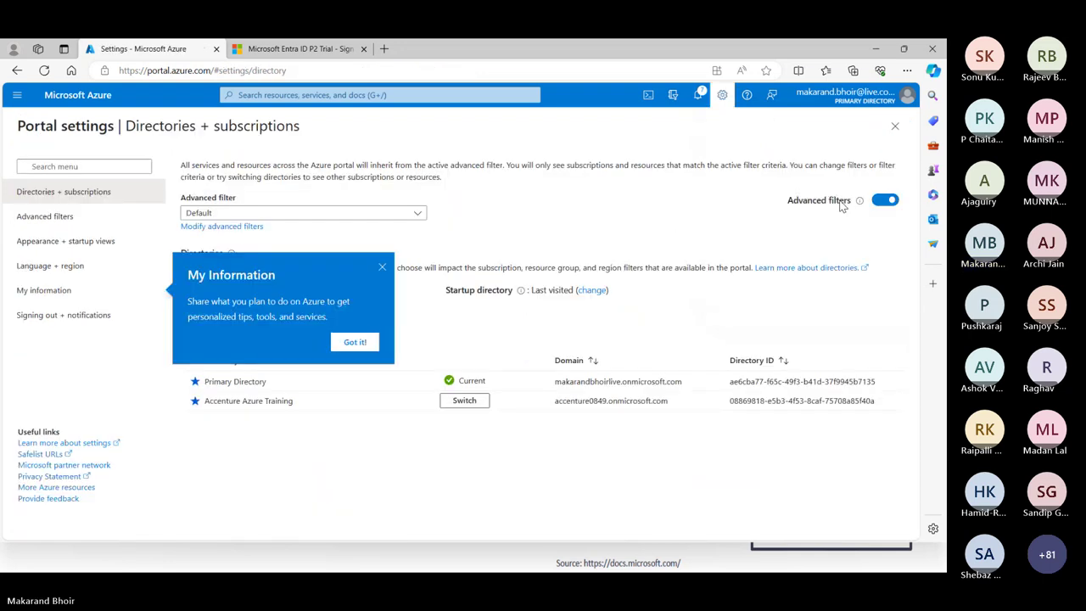
pyautogui.click(382, 267)
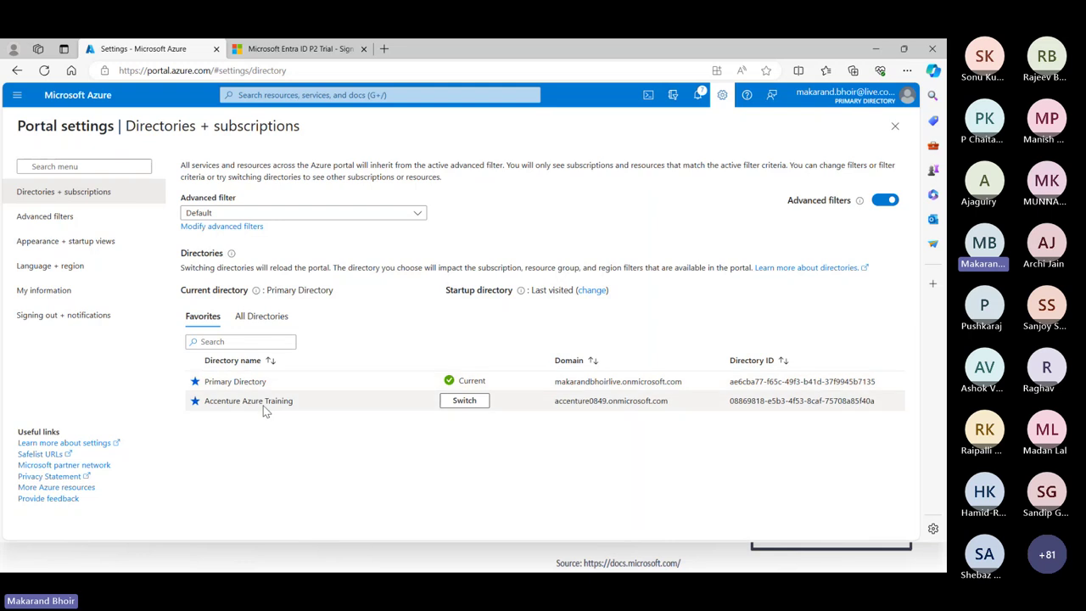
pyautogui.moveTo(273, 431); pyautogui.dragTo(252, 392)
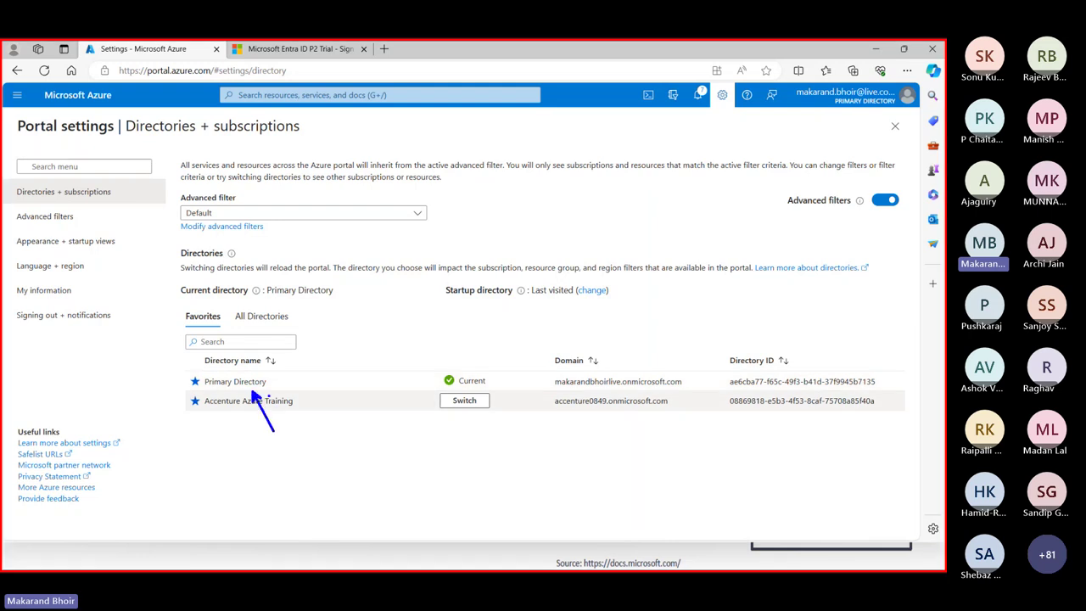
pyautogui.moveTo(240, 321); pyautogui.dragTo(331, 321)
# Switch the portal to the HCL directory from the full directory list and mark its name under the account in blue.
pyautogui.click(261, 316)
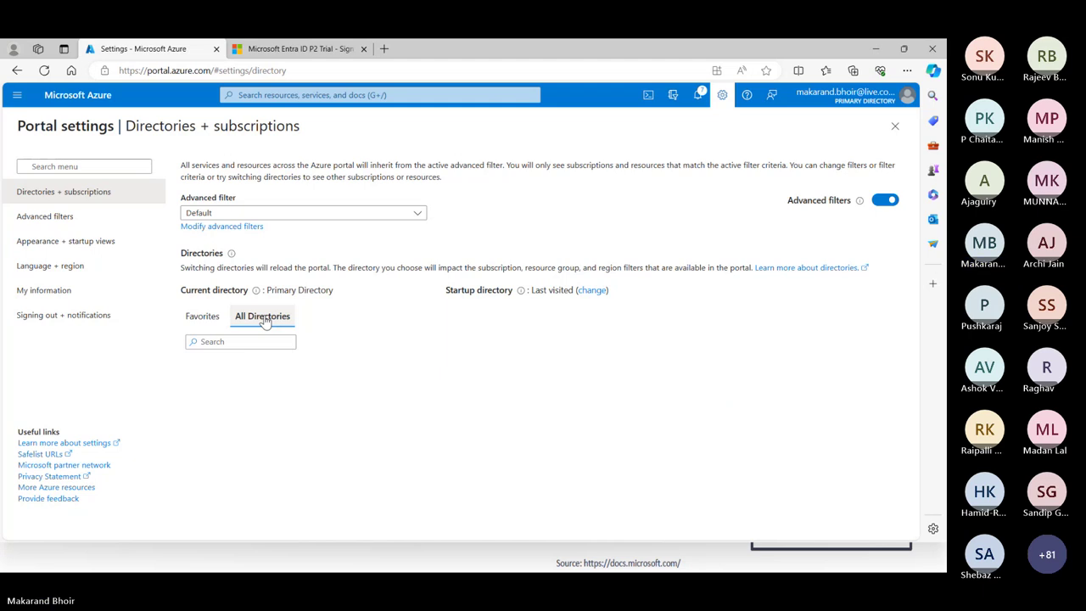
pyautogui.scroll(-3, 429, 400)
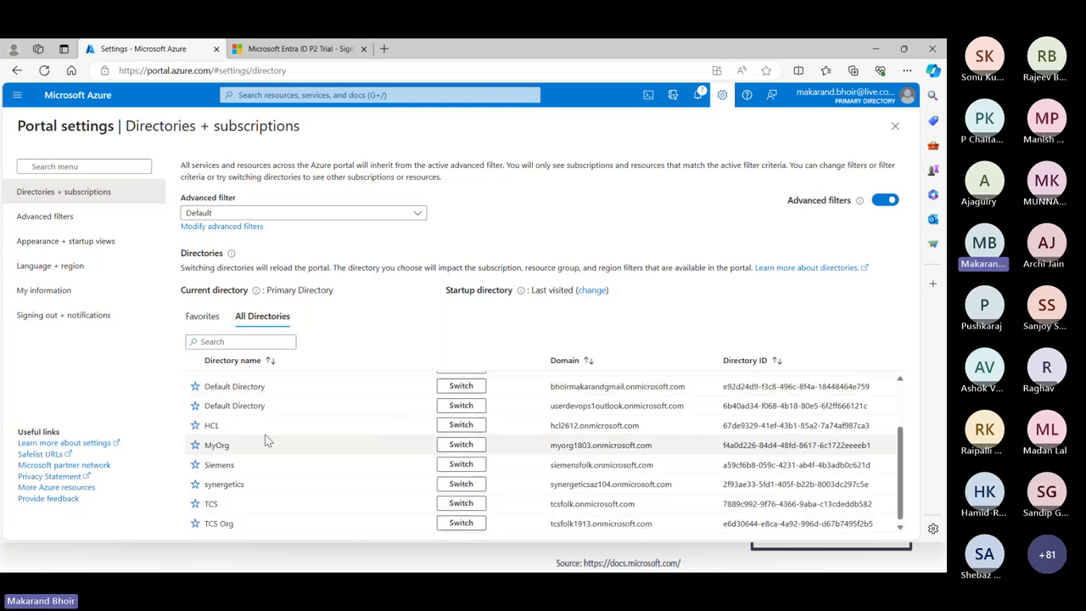
pyautogui.click(459, 426)
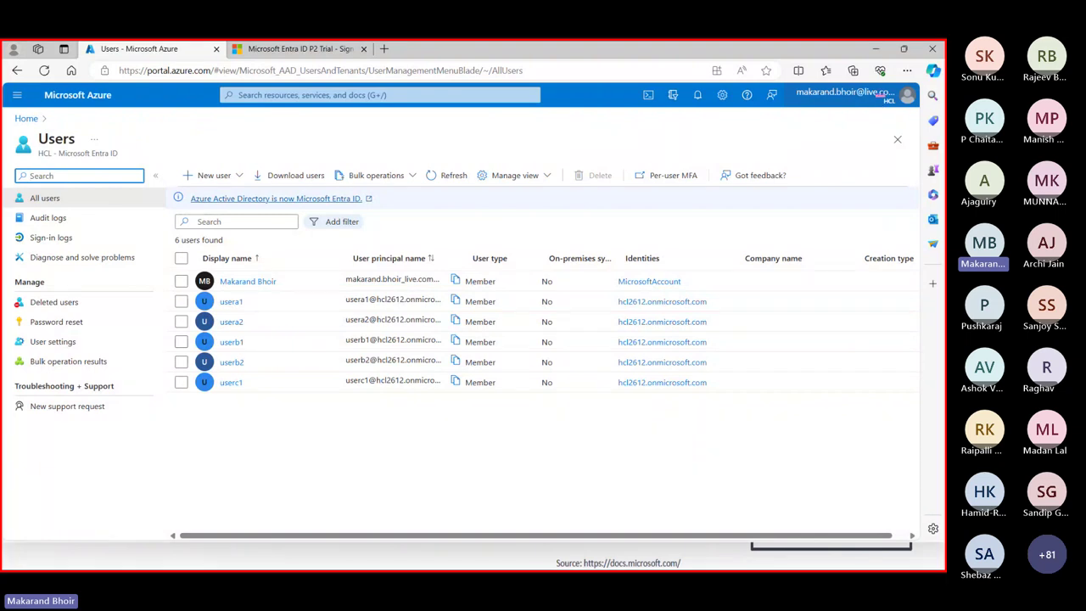
pyautogui.doubleClick(889, 102)
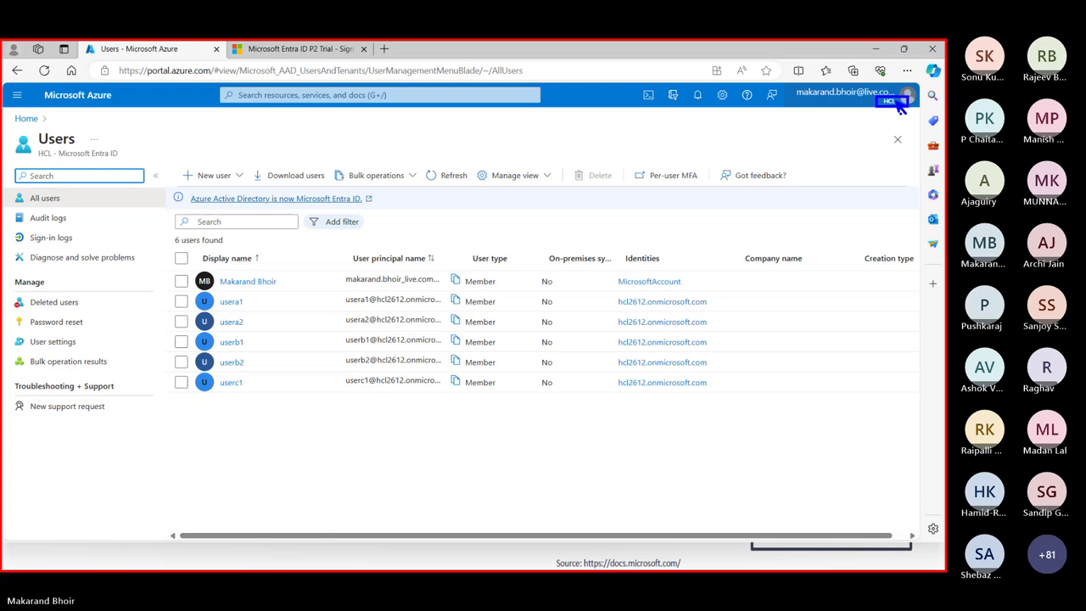
# Open the Subscriptions list from the portal home page and point a blue arrow at the account's HCL directory name.
pyautogui.click(78, 95)
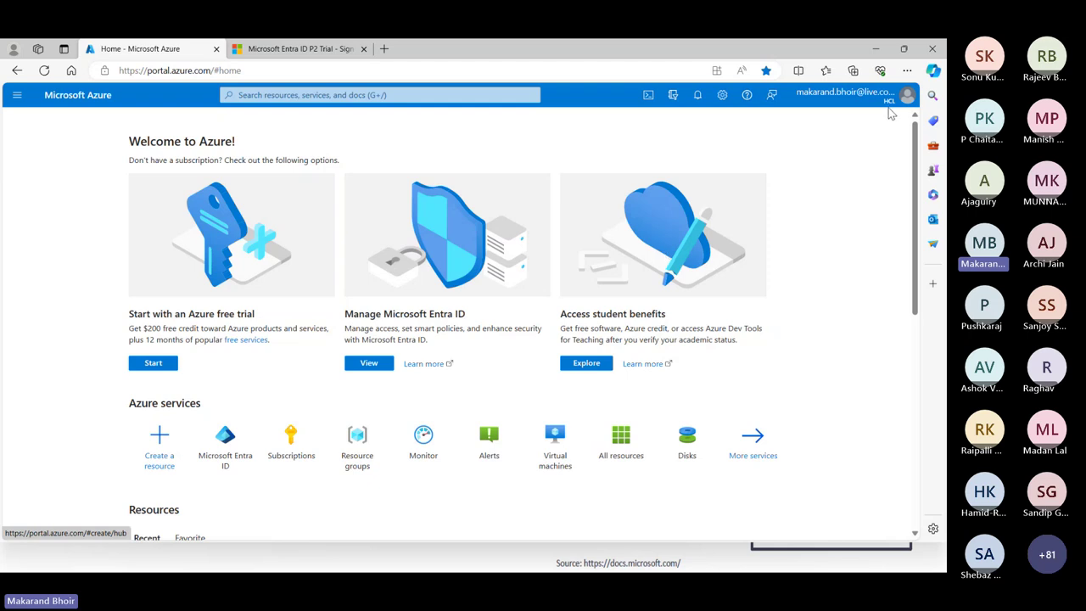
pyautogui.moveTo(888, 113)
pyautogui.click(429, 95)
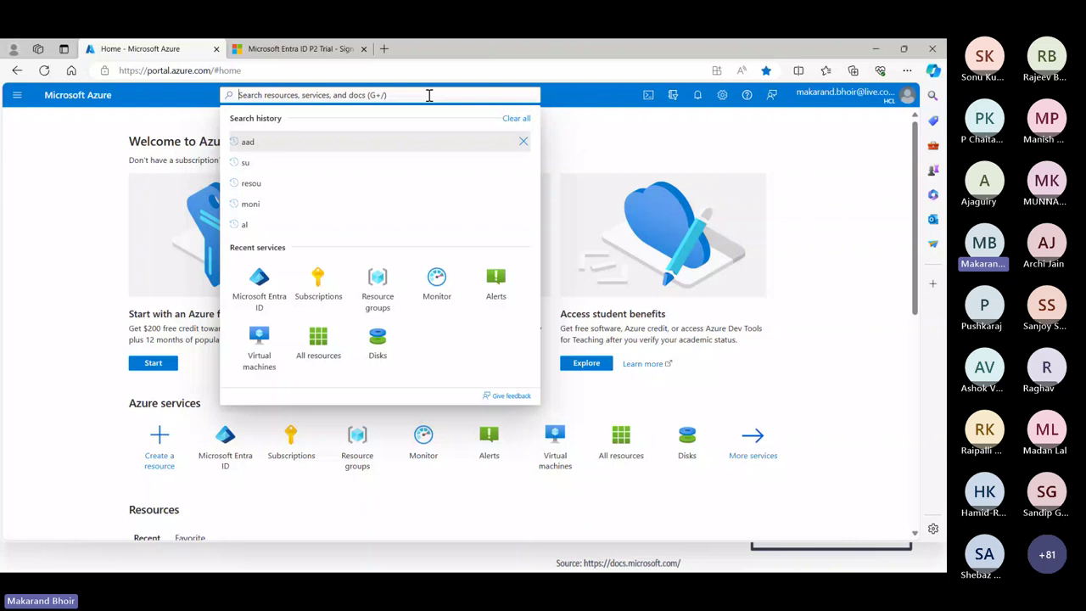
pyautogui.click(327, 291)
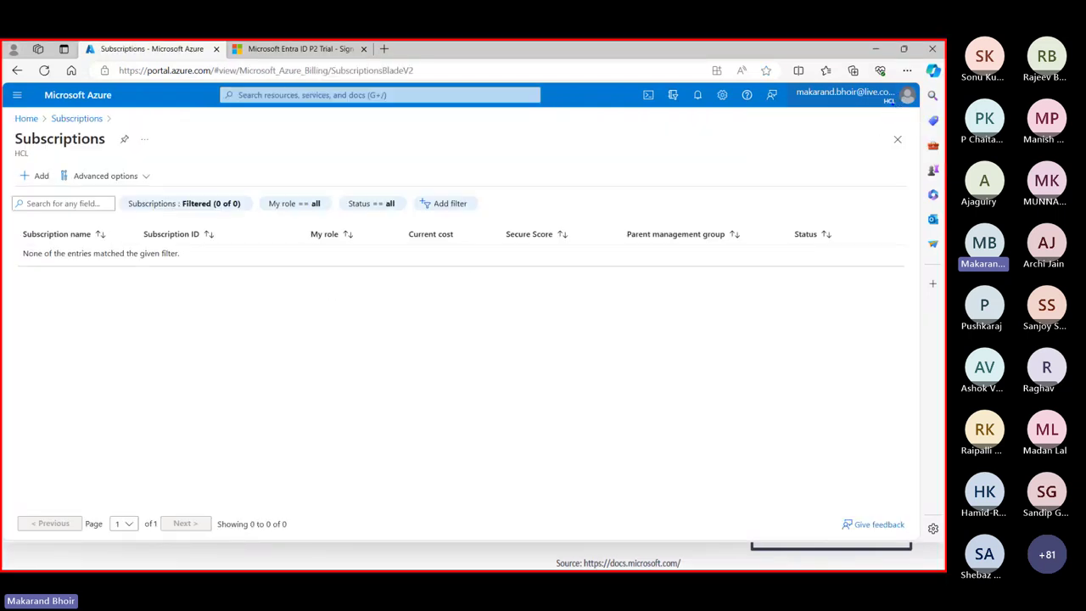
pyautogui.moveTo(911, 153); pyautogui.dragTo(892, 105)
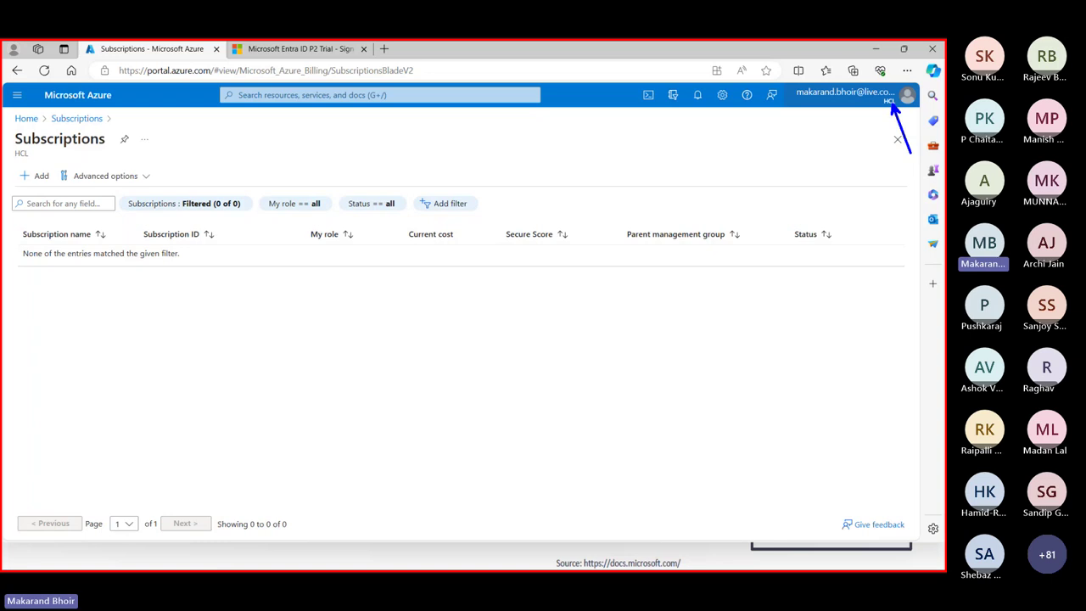